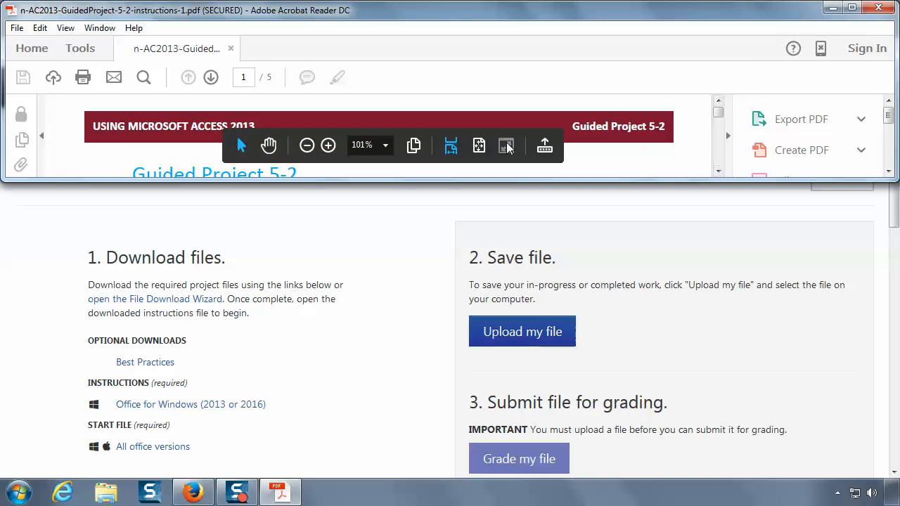
Step: Switch the instructions PDF to Read Mode and open the TextbooksRUs-05 start file from the project page with Microsoft Access
left_click(513, 145)
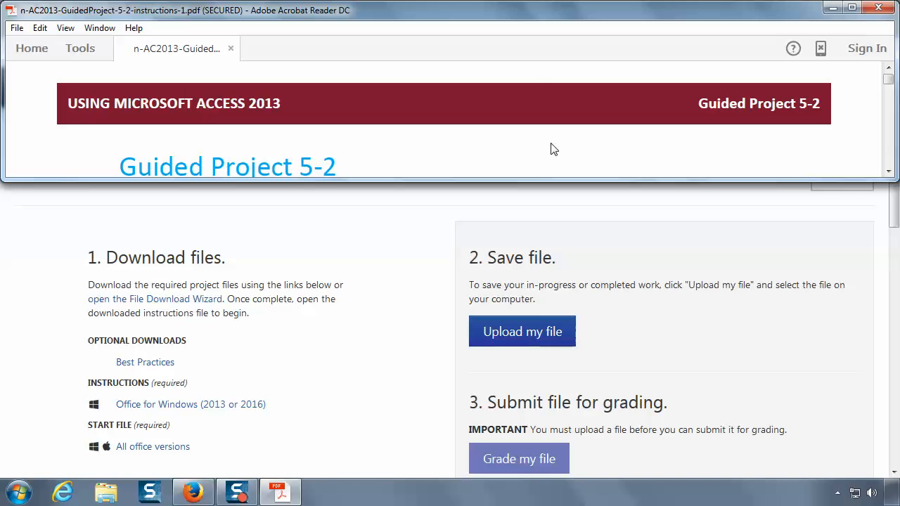
left_click(172, 448)
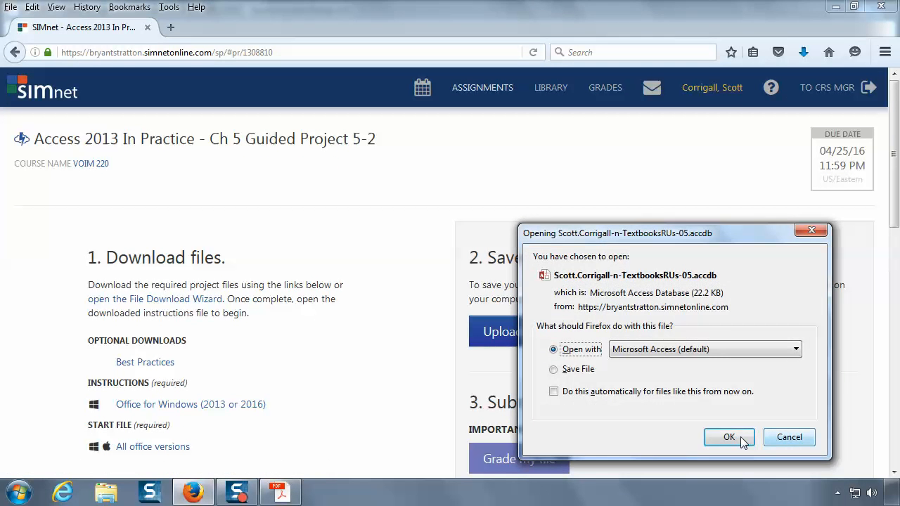
left_click(740, 436)
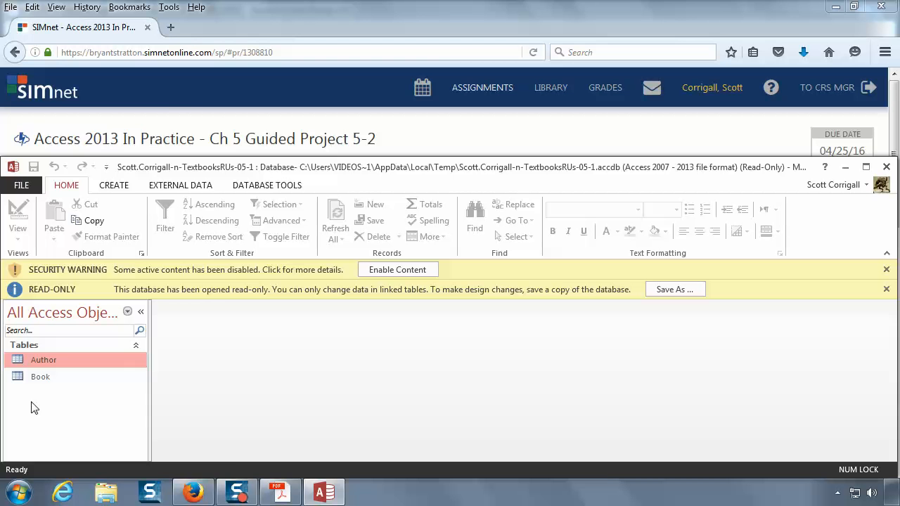
Step: Check the start-file instructions and save a copy of the read-only database in the Documents library under the suggested file name
left_click(278, 492)
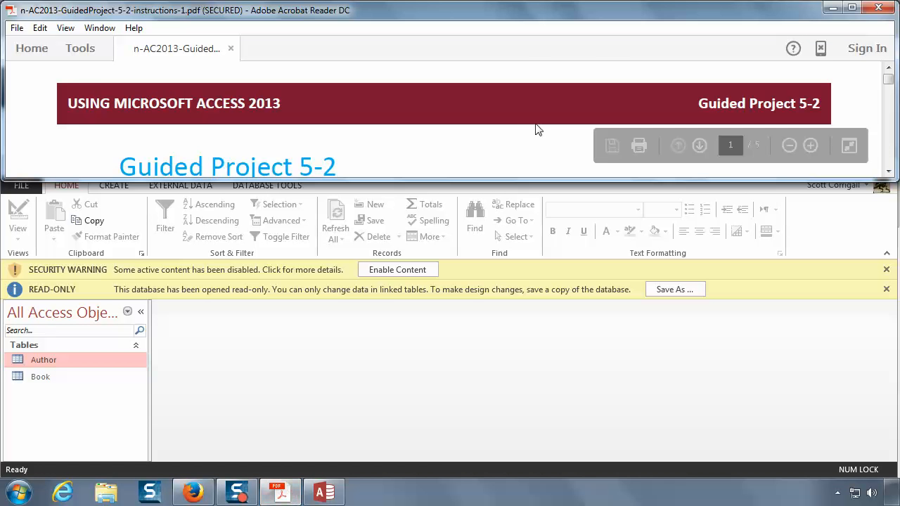
scroll(536, 130, "down", 5)
scroll(536, 129, "down", 6)
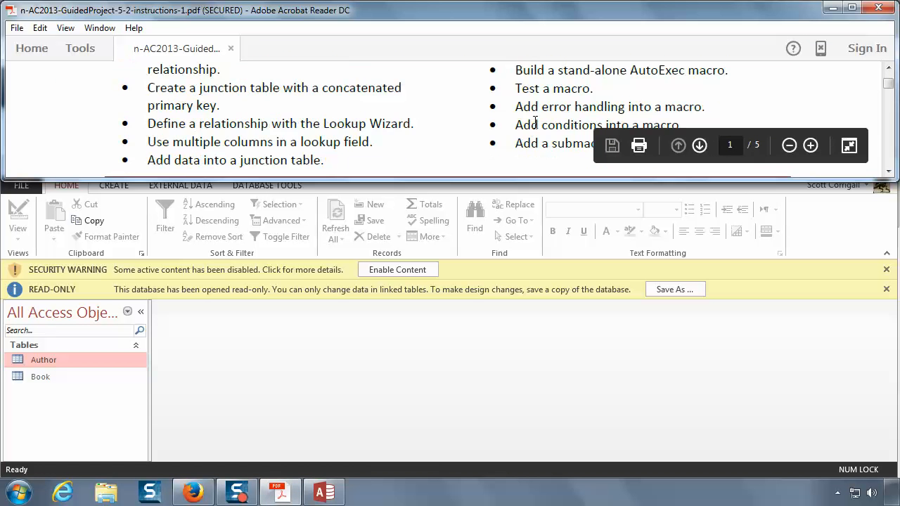
left_click(672, 293)
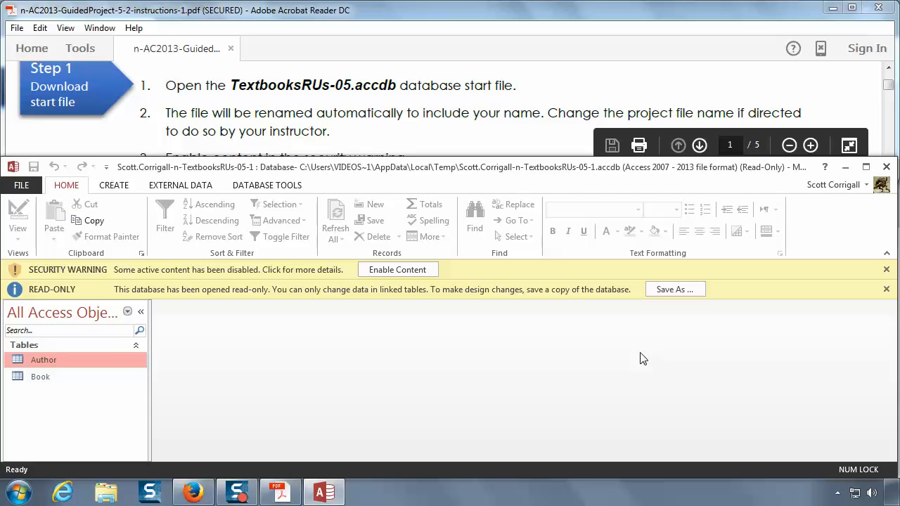
left_click(675, 290)
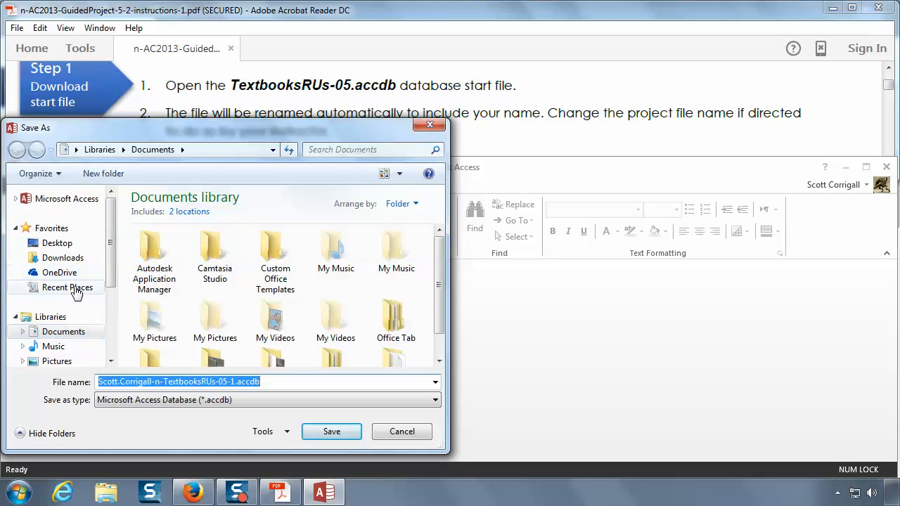
left_click(56, 333)
scroll(260, 412, "down", 4)
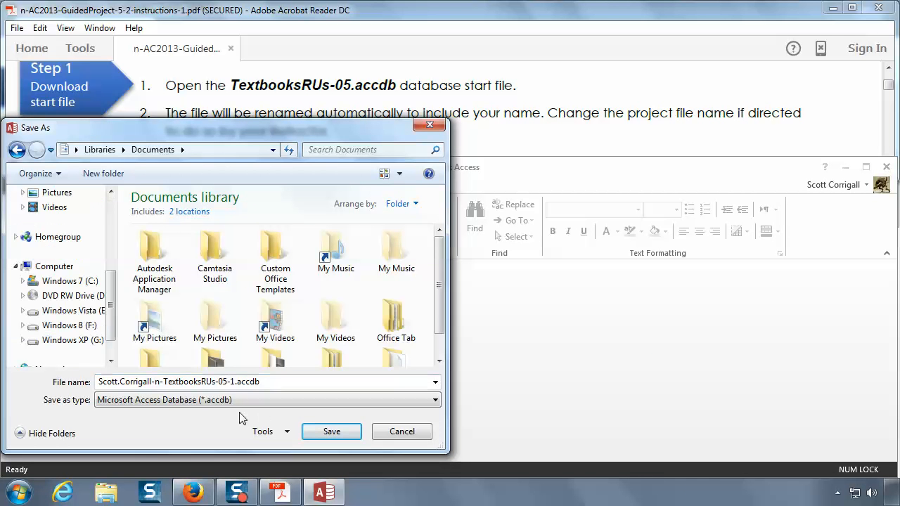
left_click(121, 380)
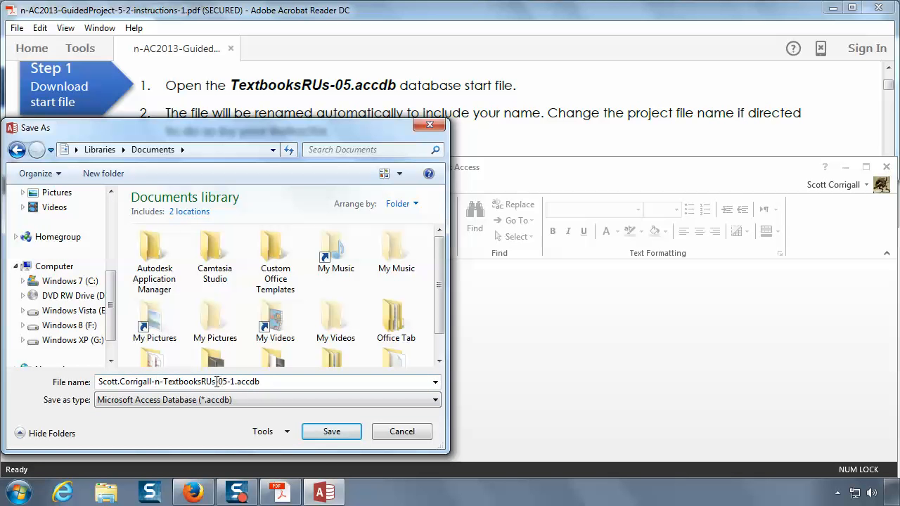
left_click(331, 431)
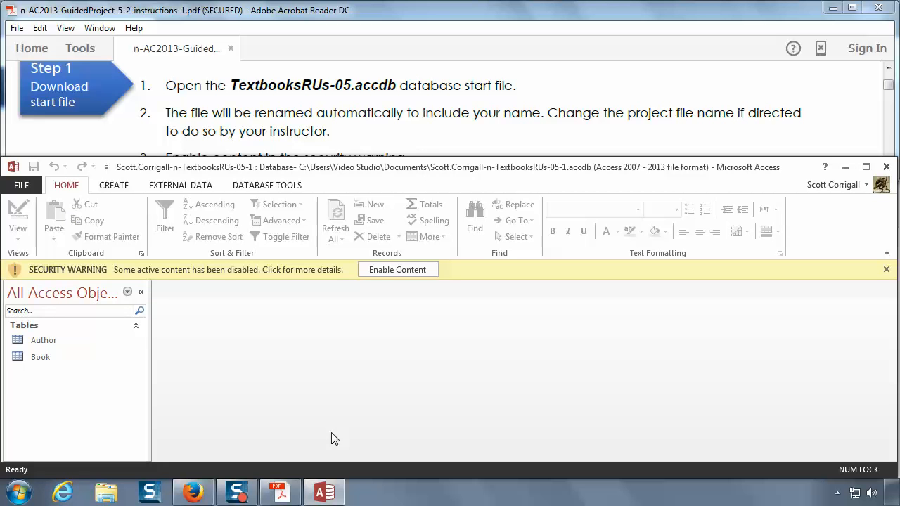
Step: Follow instruction 3 and enable the database content blocked by the security warning
left_click(546, 120)
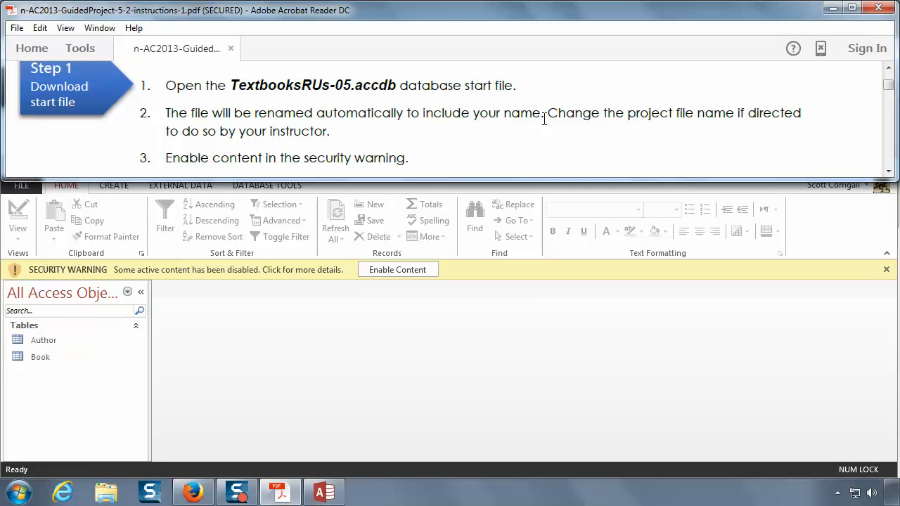
scroll(547, 126, "down", 5)
scroll(547, 126, "up", 1)
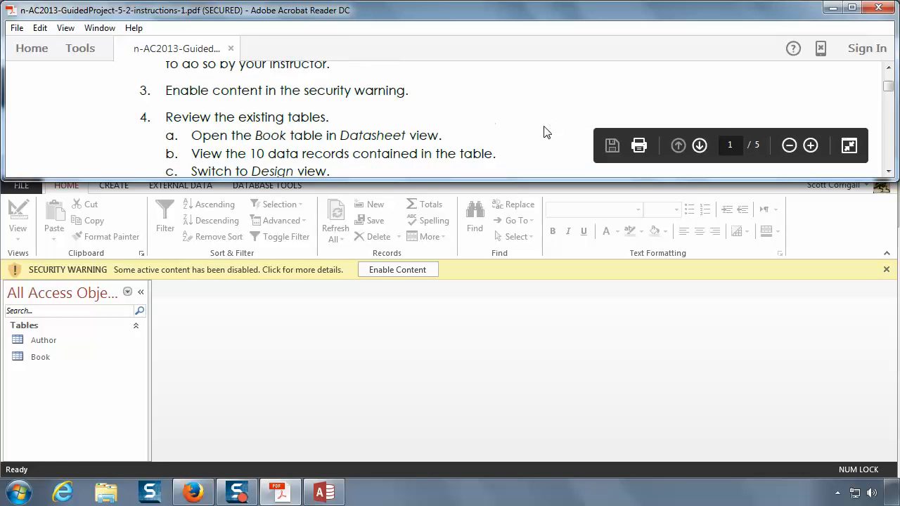
left_click(401, 273)
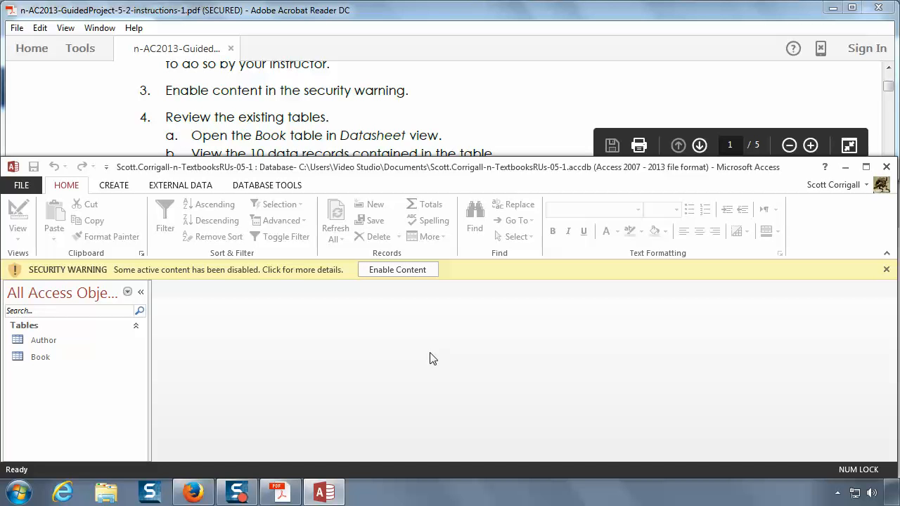
left_click(412, 271)
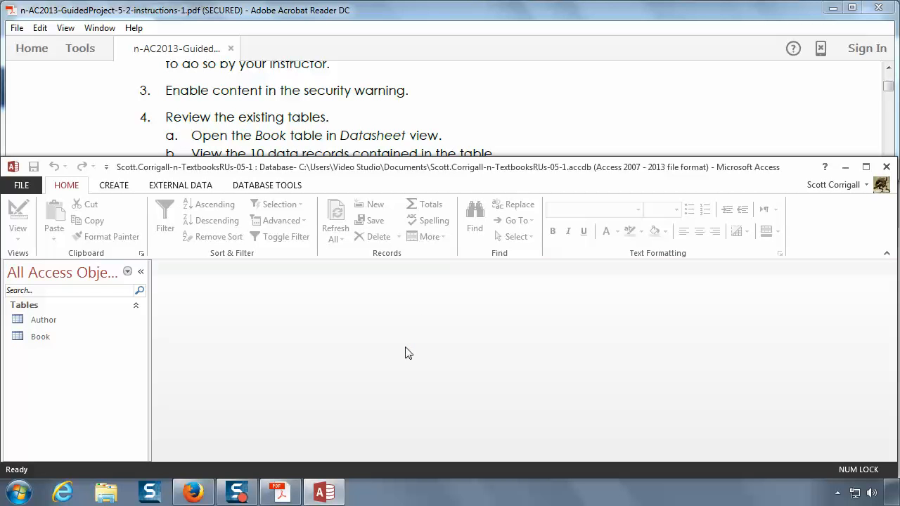
Step: Read instruction 4 in the PDF on reviewing the existing Book and Author tables
left_click(759, 17)
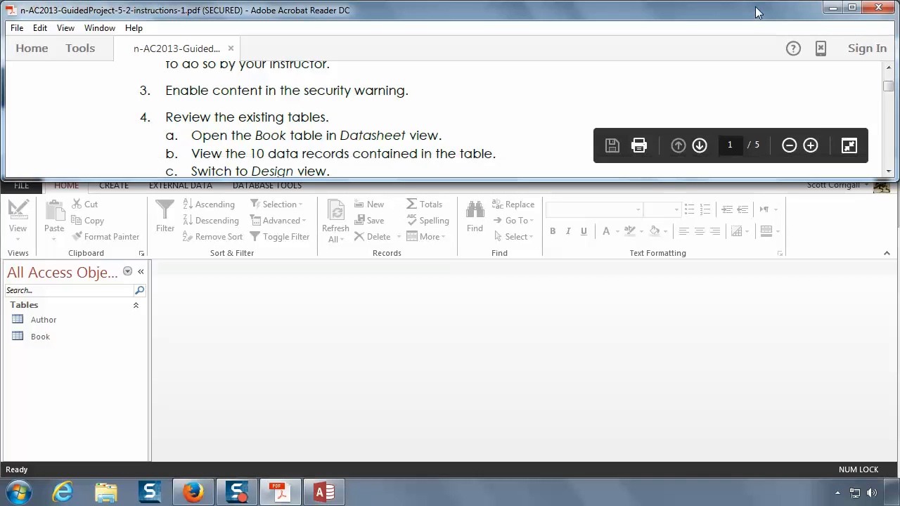
left_click(889, 171)
left_click(889, 171)
left_click(888, 171)
left_click(889, 171)
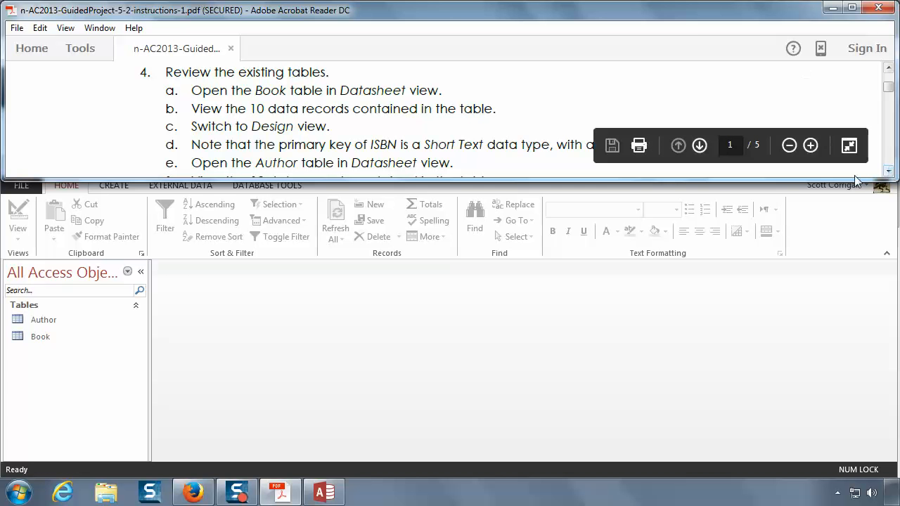
left_click(889, 172)
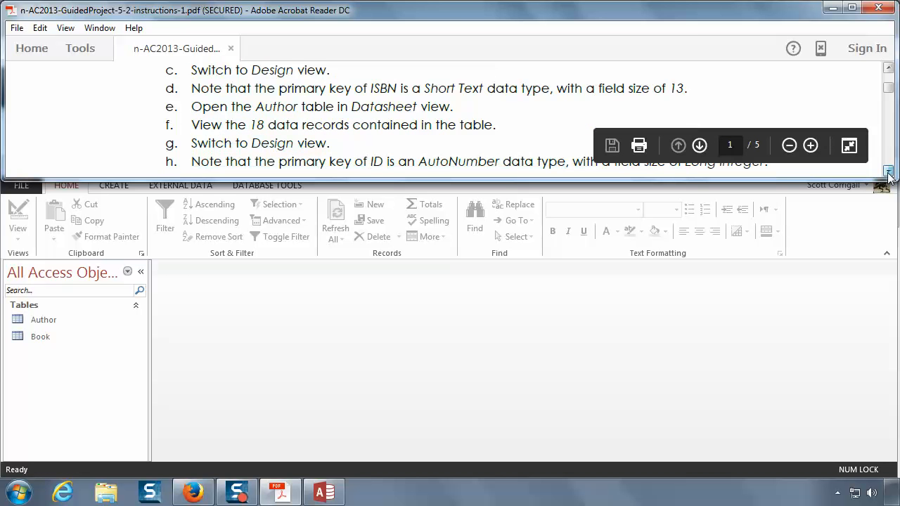
left_click(889, 68)
left_click(888, 68)
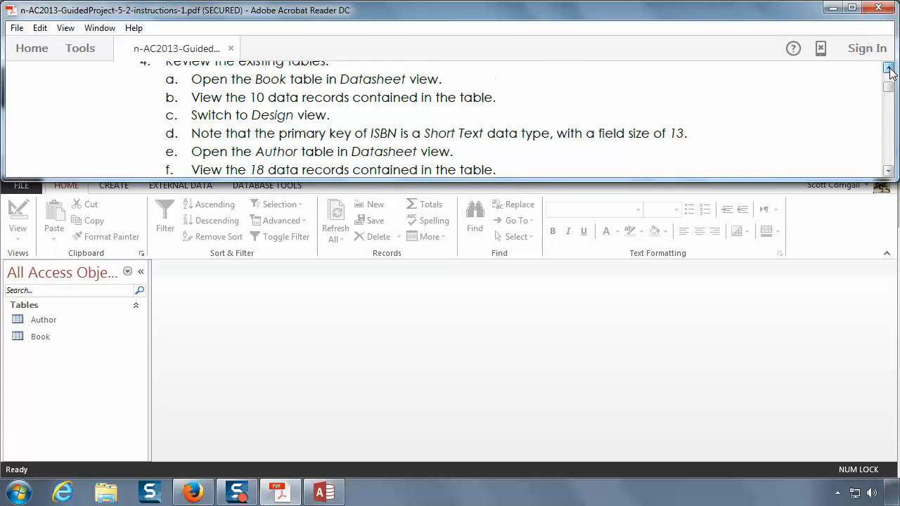
left_click(889, 69)
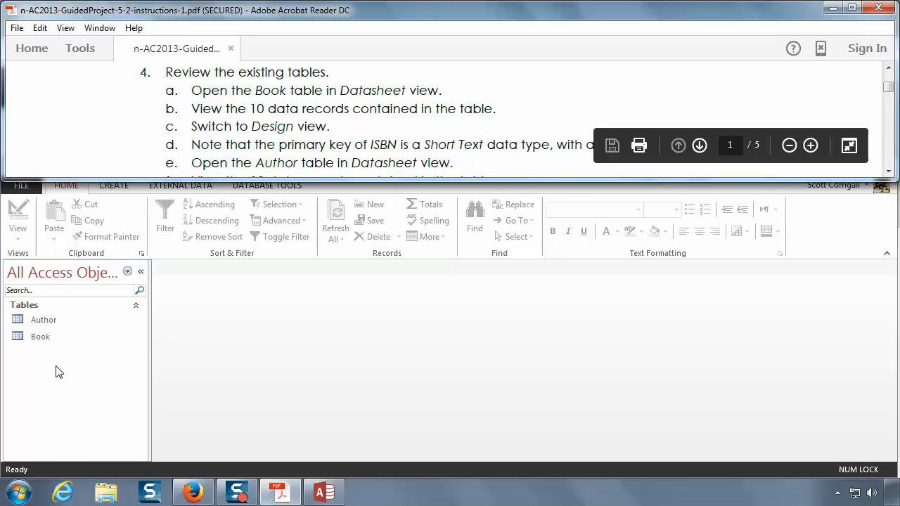
Step: Review the Book table's records in Datasheet view and its ISBN primary key properties in Design view
left_click(39, 337)
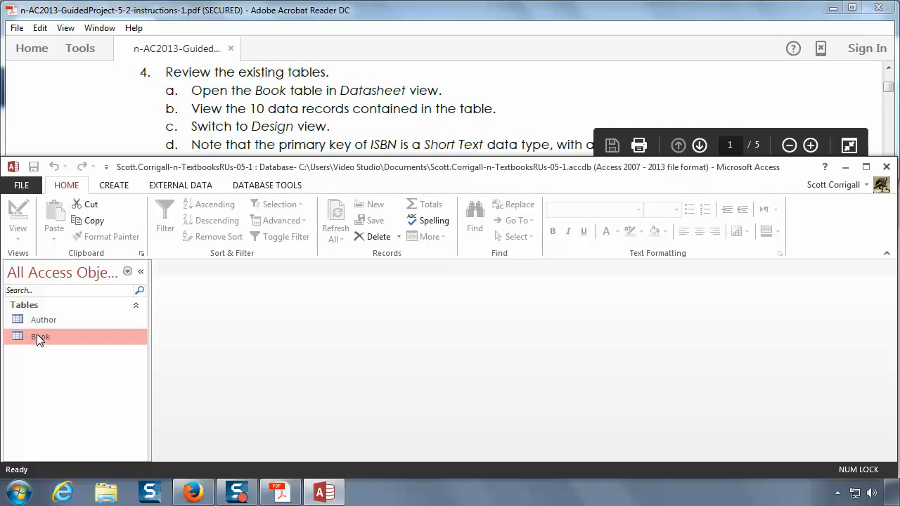
double_click(37, 334)
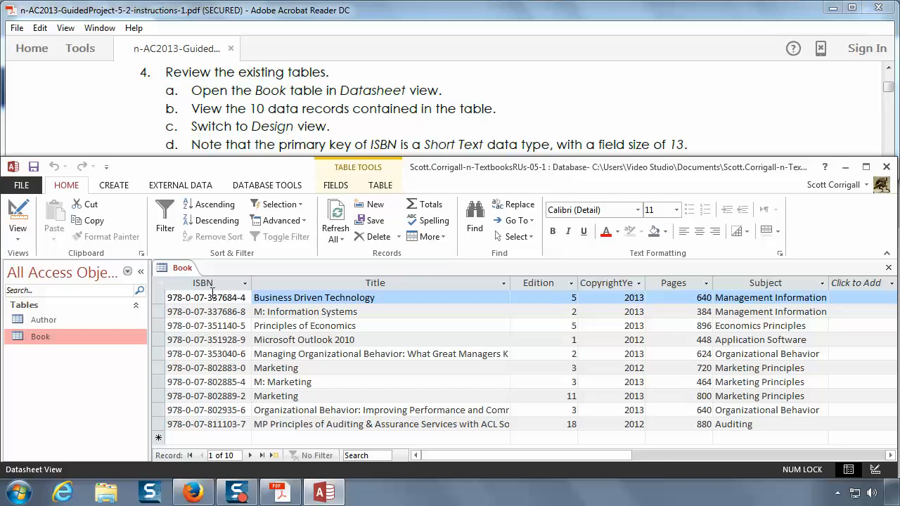
left_click(25, 233)
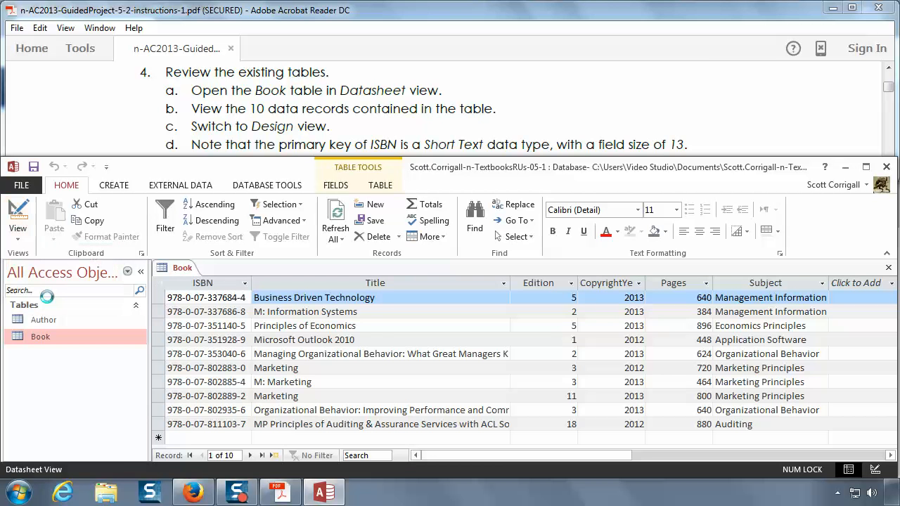
left_click(47, 295)
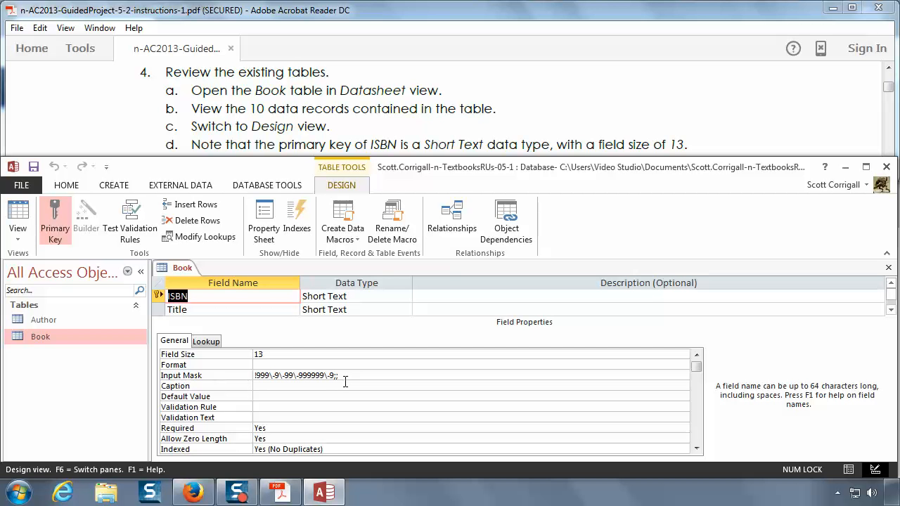
Step: Review the Author table's records in Datasheet view and its ID primary key properties in Design view
left_click(409, 76)
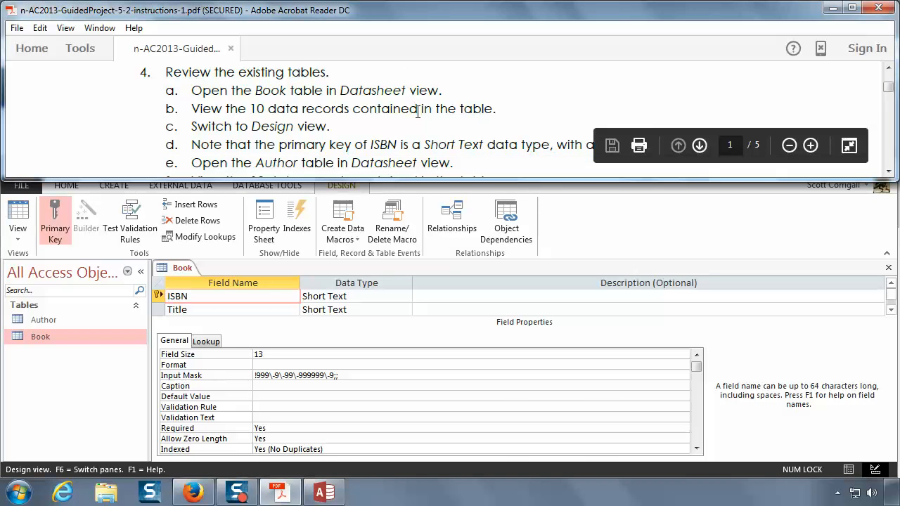
scroll(417, 112, "down", 2)
scroll(418, 113, "down", 1)
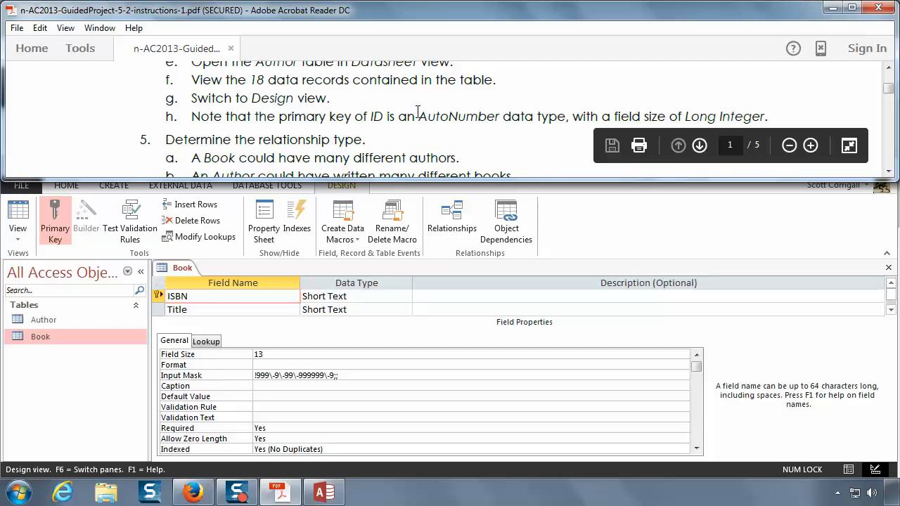
left_click(40, 320)
double_click(40, 320)
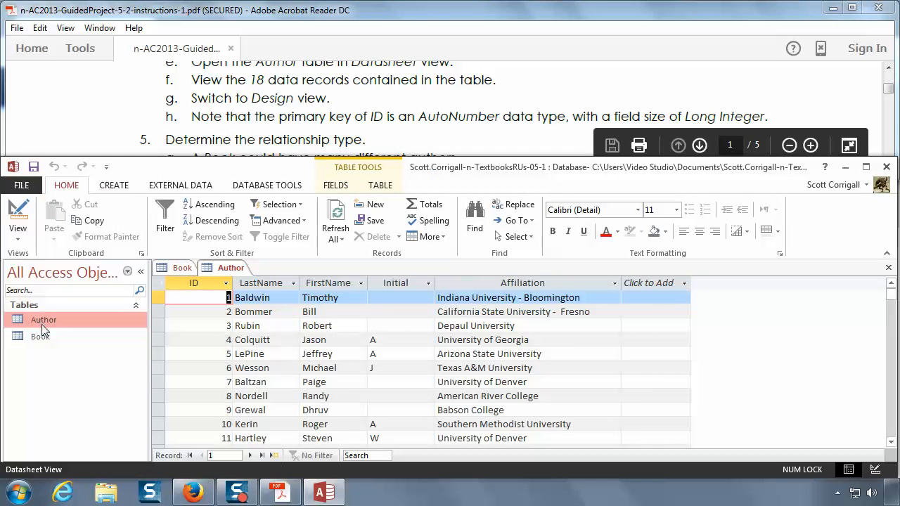
scroll(295, 424, "down", 3)
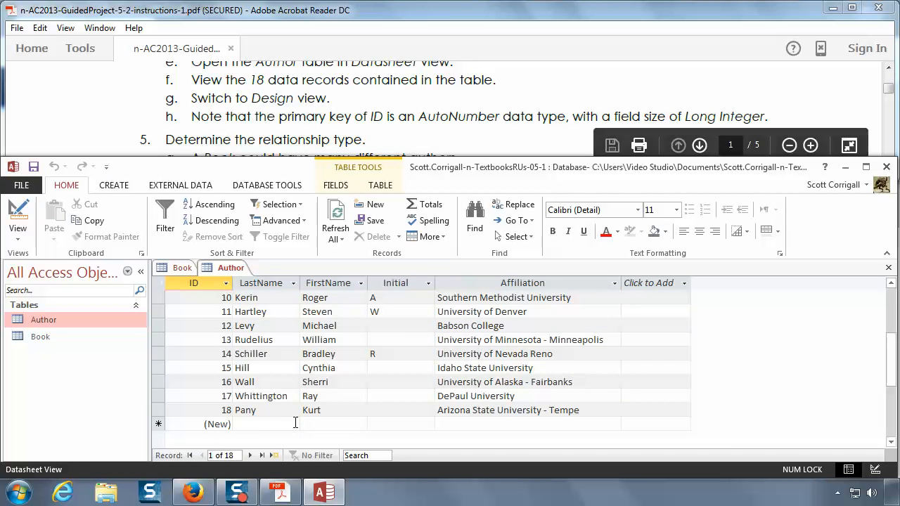
scroll(265, 414, "up", 3)
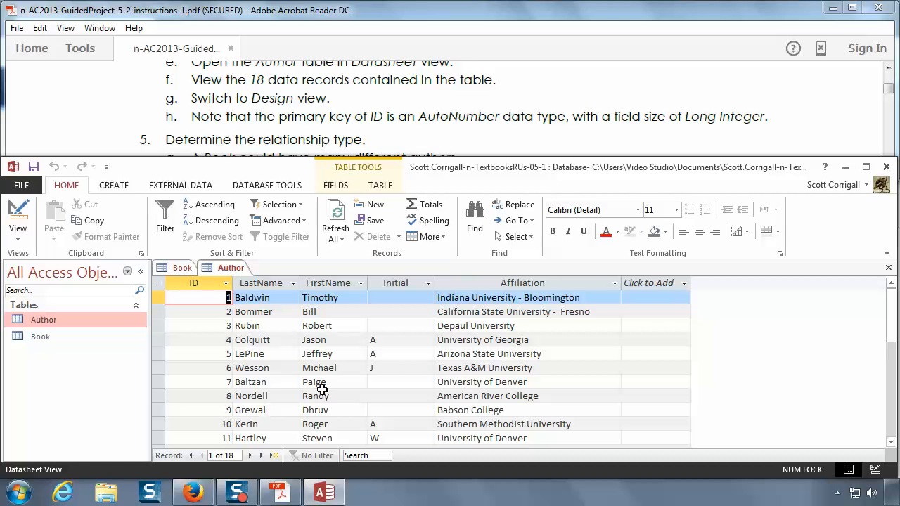
scroll(324, 388, "down", 1)
scroll(325, 386, "down", 2)
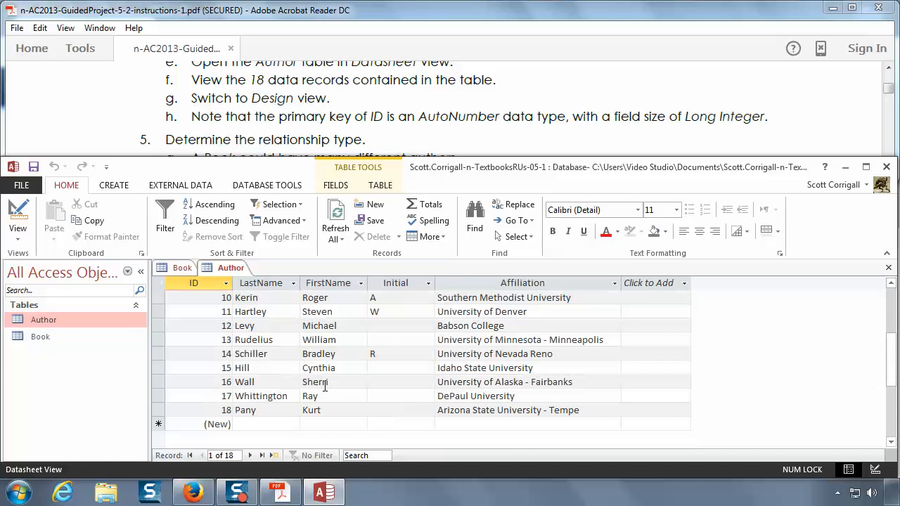
scroll(325, 386, "up", 3)
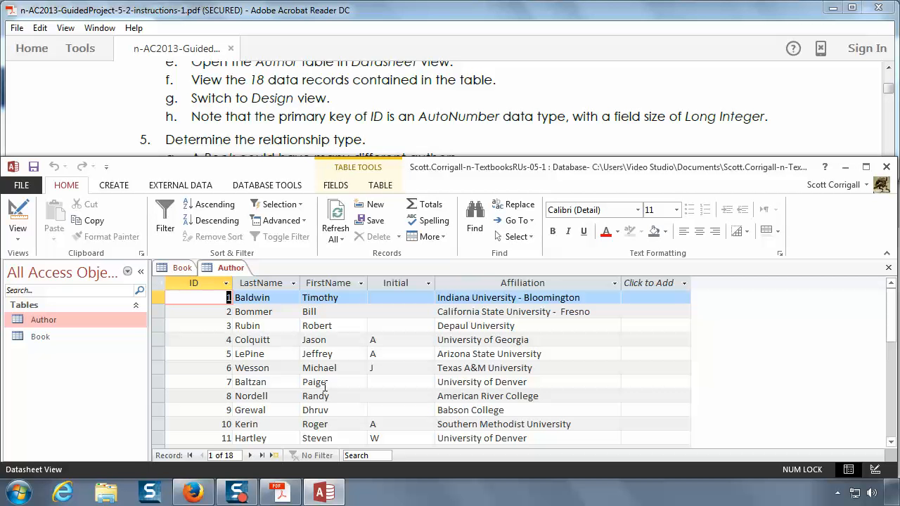
left_click(21, 213)
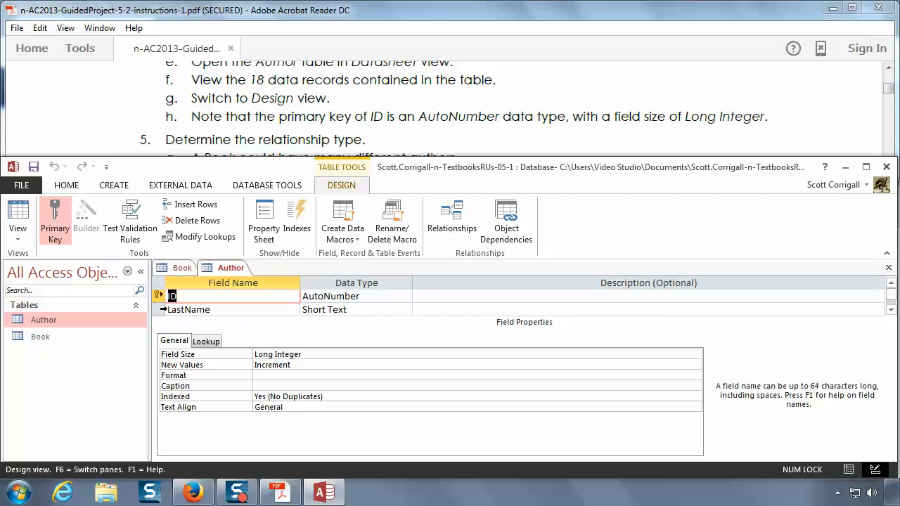
mouse_move(158, 296)
Step: Read PDF instructions 5 to 7 on the relationship type and junction table, and close the Author and Book tables
left_click(706, 105)
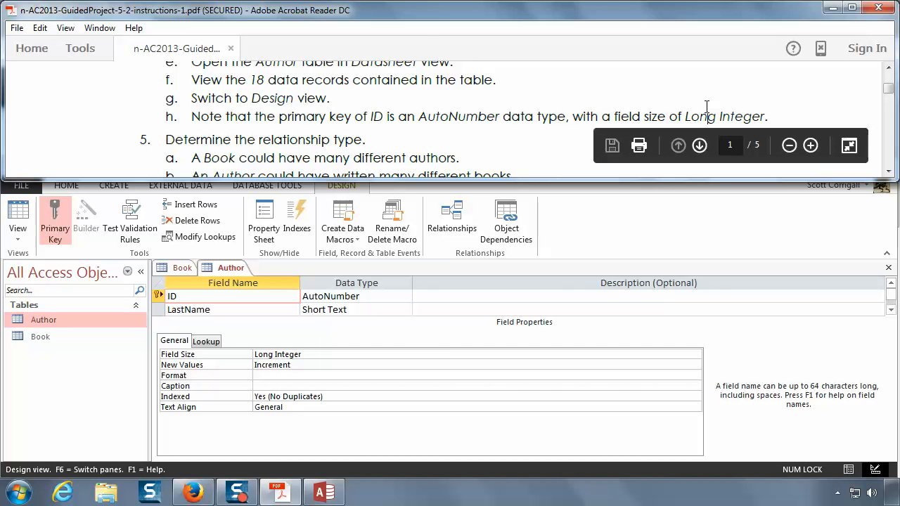
left_click(888, 172)
left_click(888, 172)
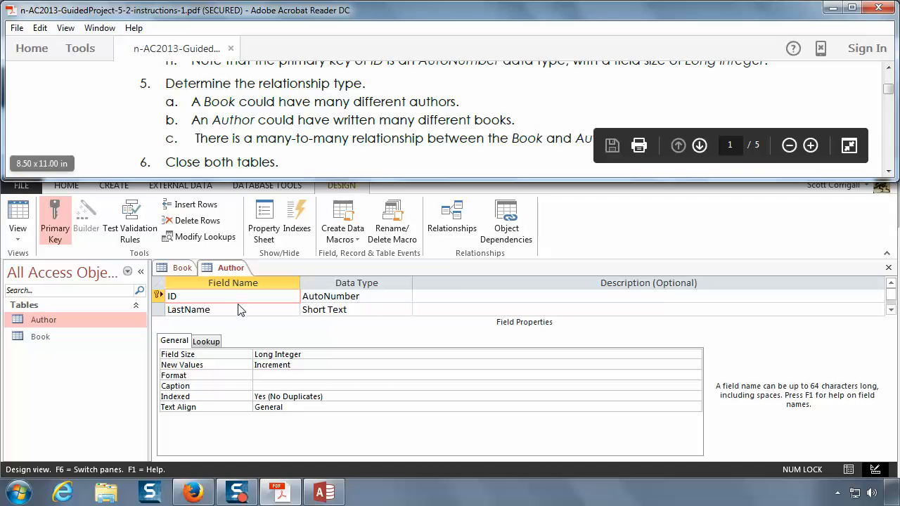
scroll(262, 155, "down", 2)
scroll(262, 154, "down", 1)
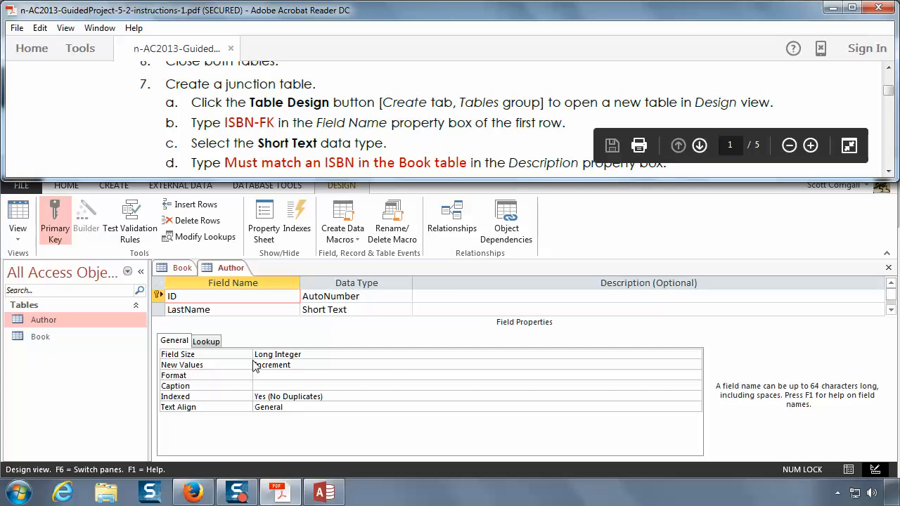
left_click(225, 273)
right_click(223, 272)
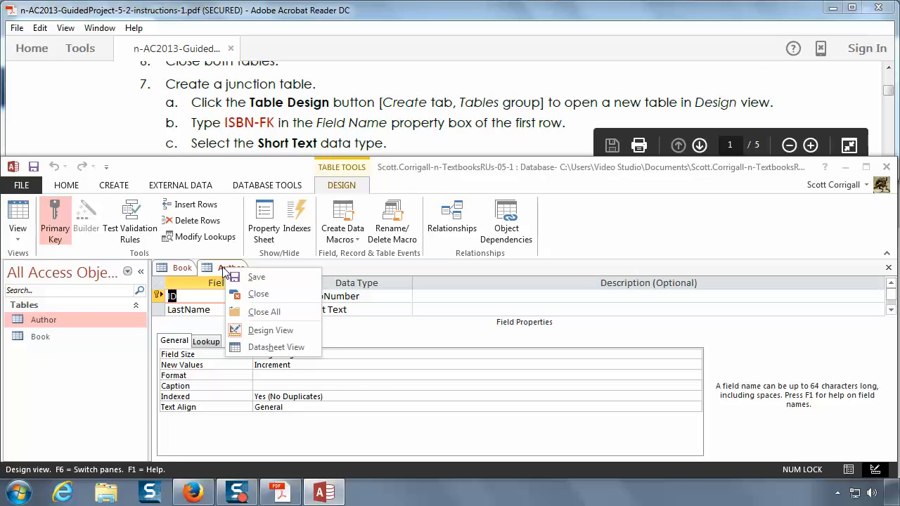
left_click(227, 290)
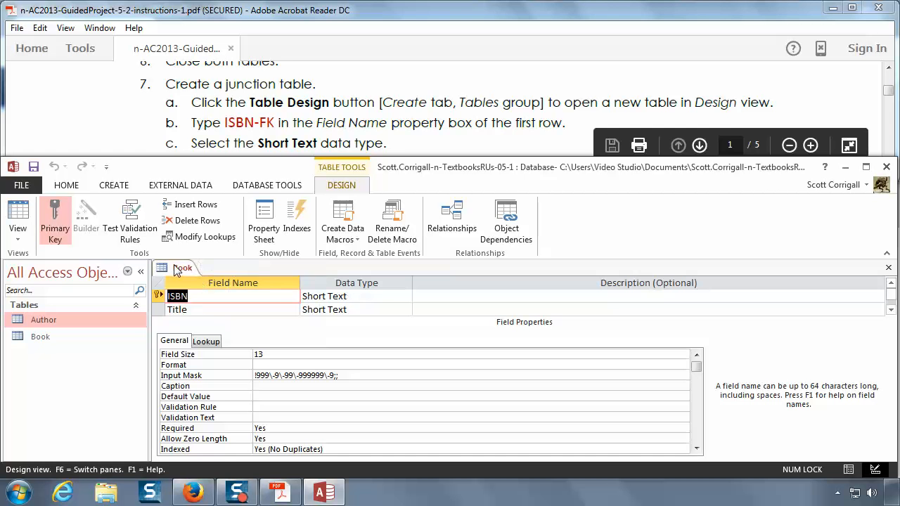
right_click(177, 267)
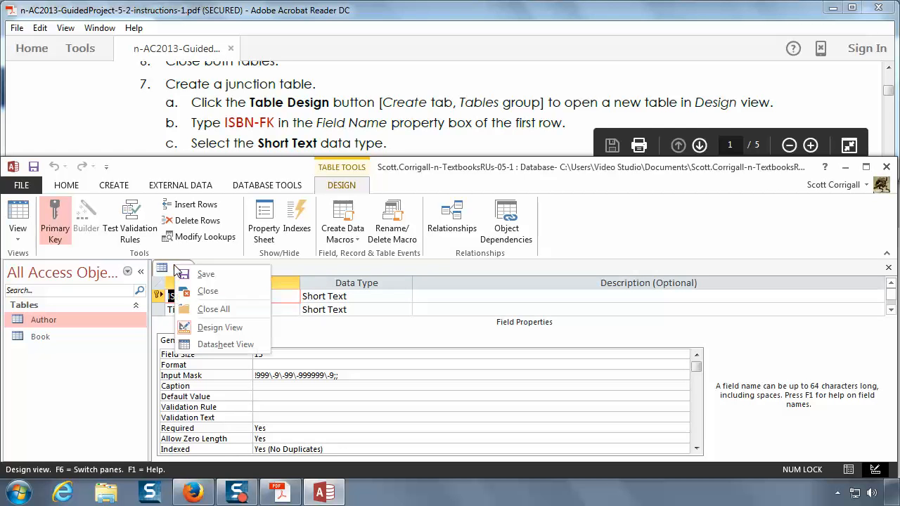
left_click(208, 295)
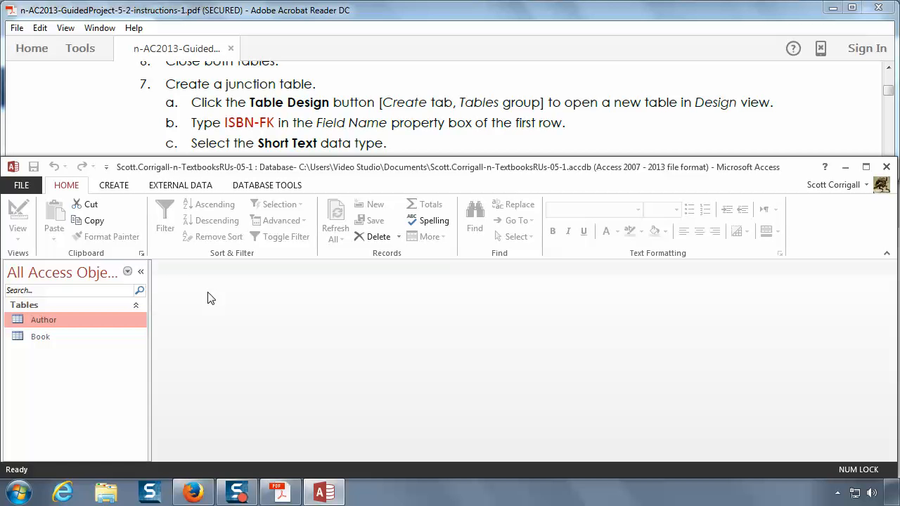
Step: Create a new table in Design view with ISBN-FK as its first field, using the Short Text data type
left_click(123, 188)
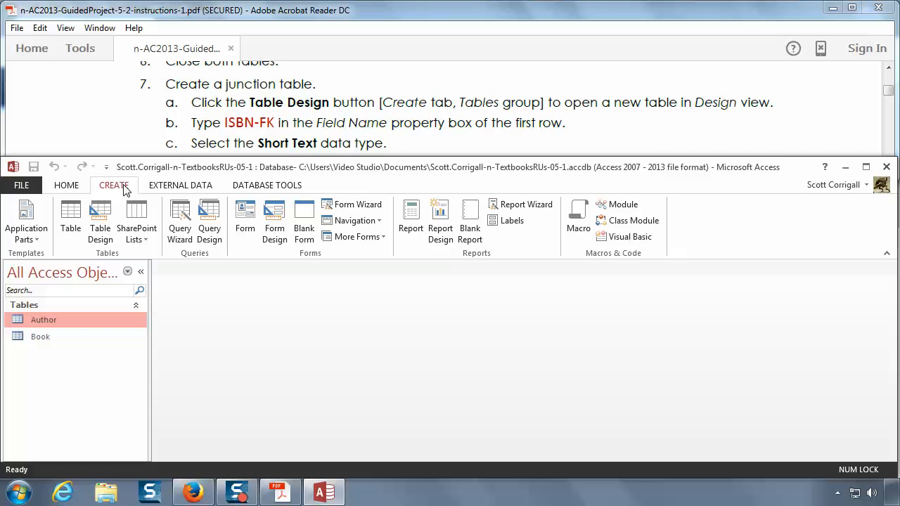
left_click(101, 221)
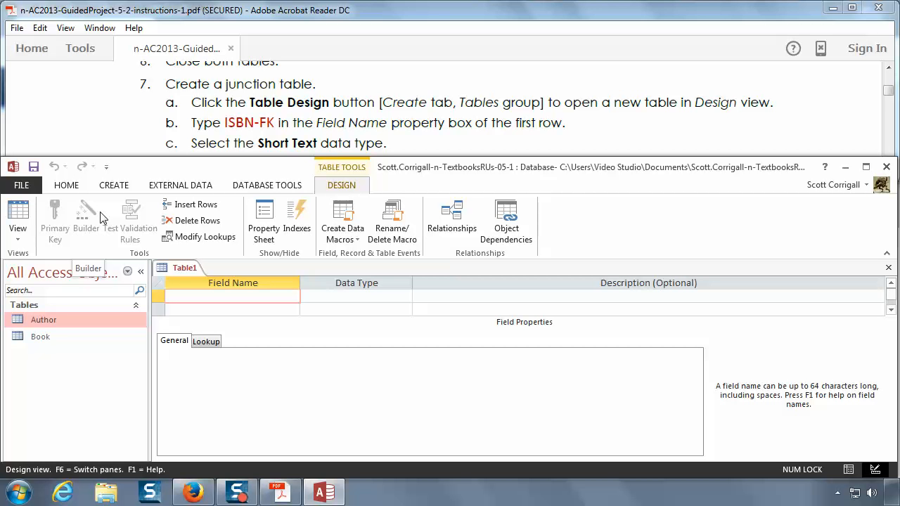
type("IS")
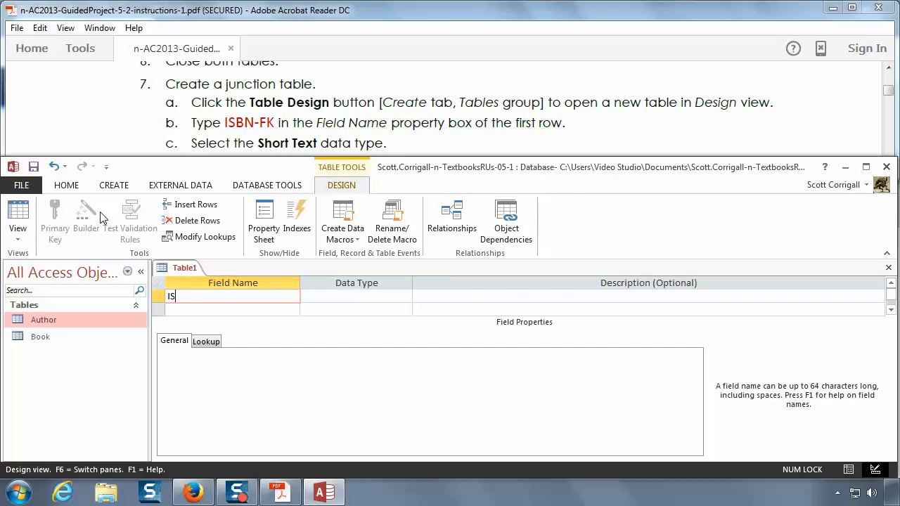
type("BN-FK")
key("Tab")
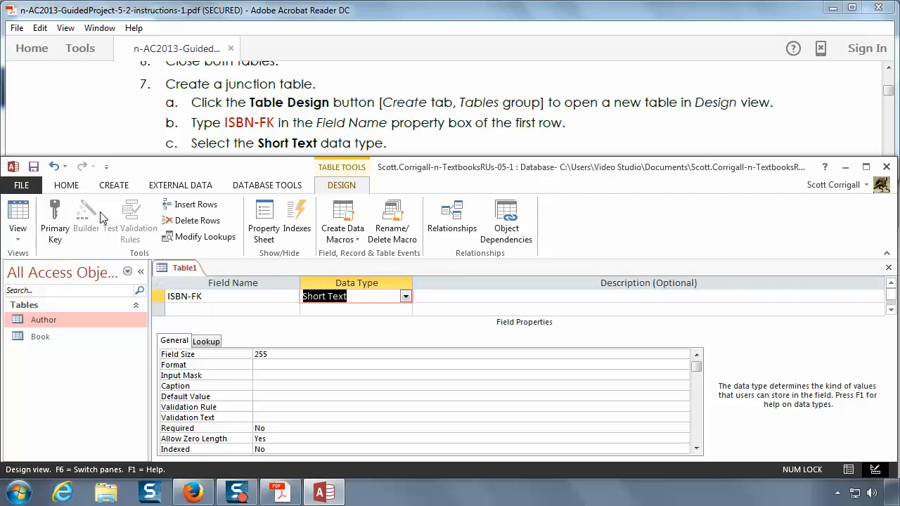
key("Tab")
Step: Enter the description "Must match an ISBN in the Book table" for the ISBN-FK field, following instruction 7d
left_click(424, 112)
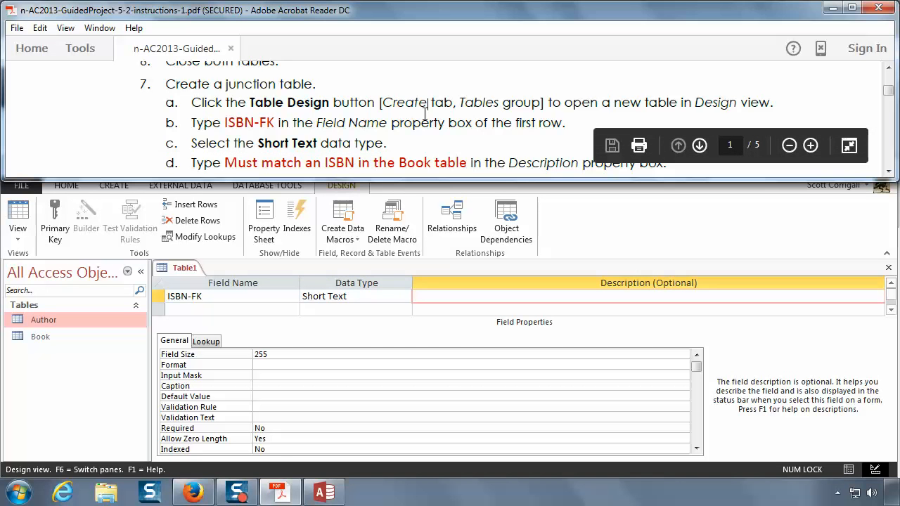
scroll(425, 112, "down", 3)
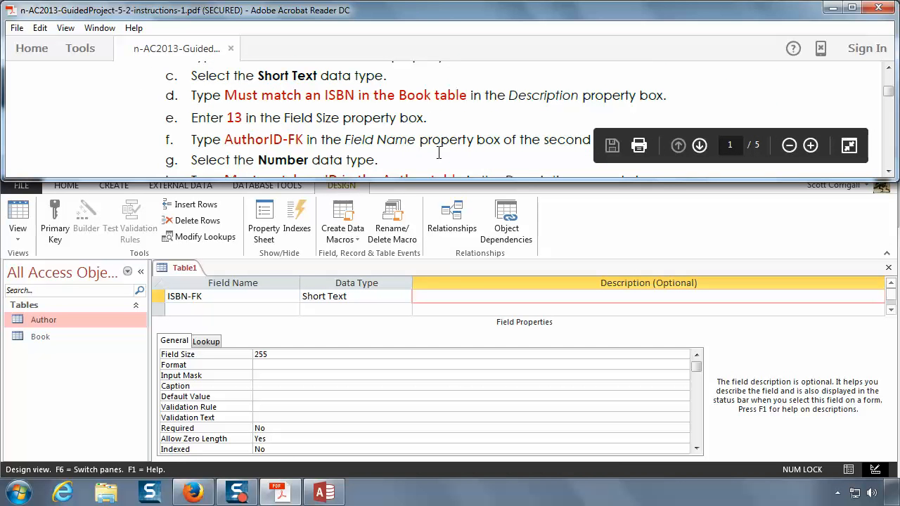
left_click(450, 296)
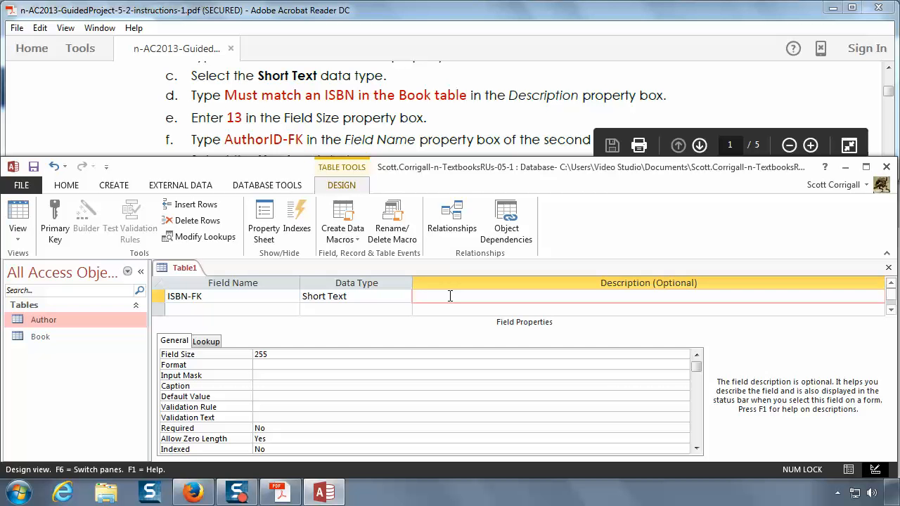
type("M")
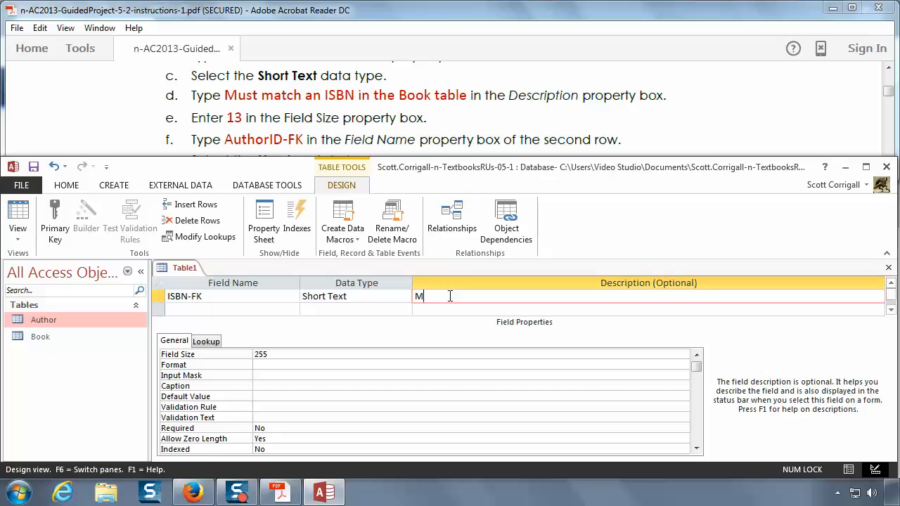
type("ust match an ISBN in the Book table")
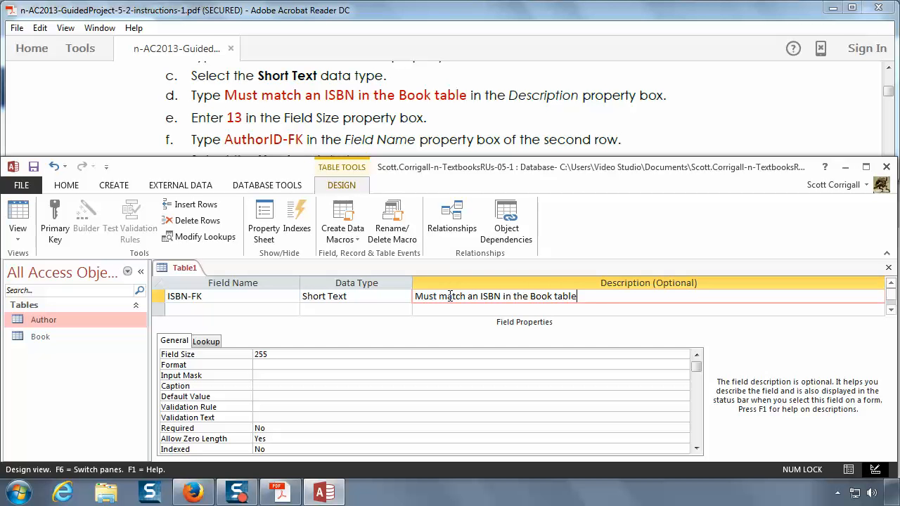
key("Return")
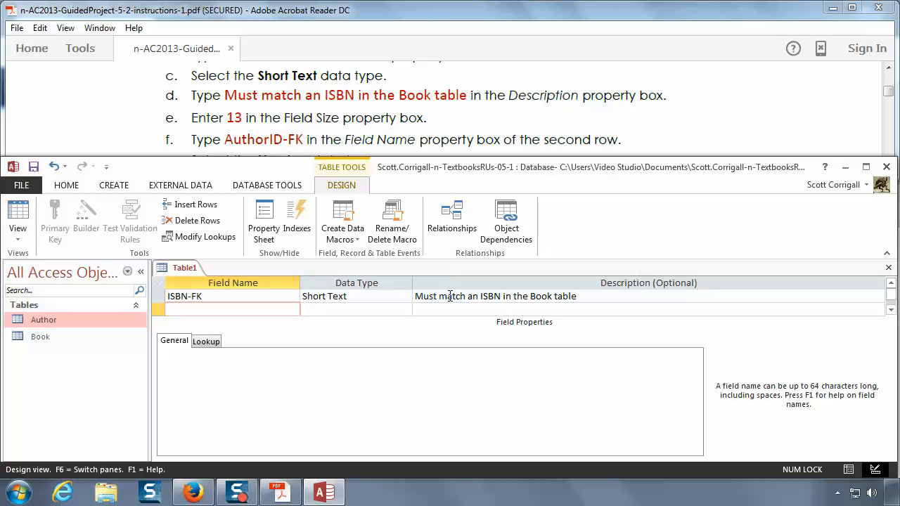
Step: Add AuthorID-FK as the second field and set its data type to Number
type("AuthorID-FK")
key("Tab")
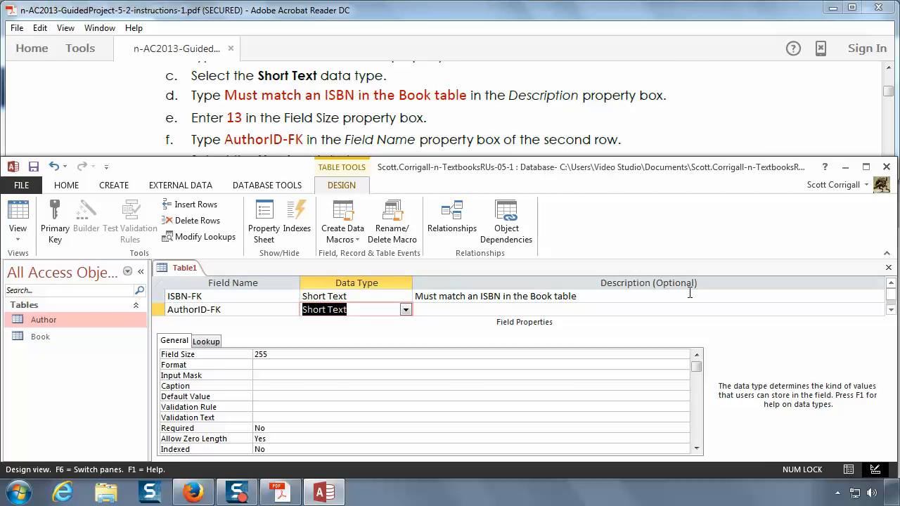
left_click(492, 126)
scroll(494, 127, "down", 3)
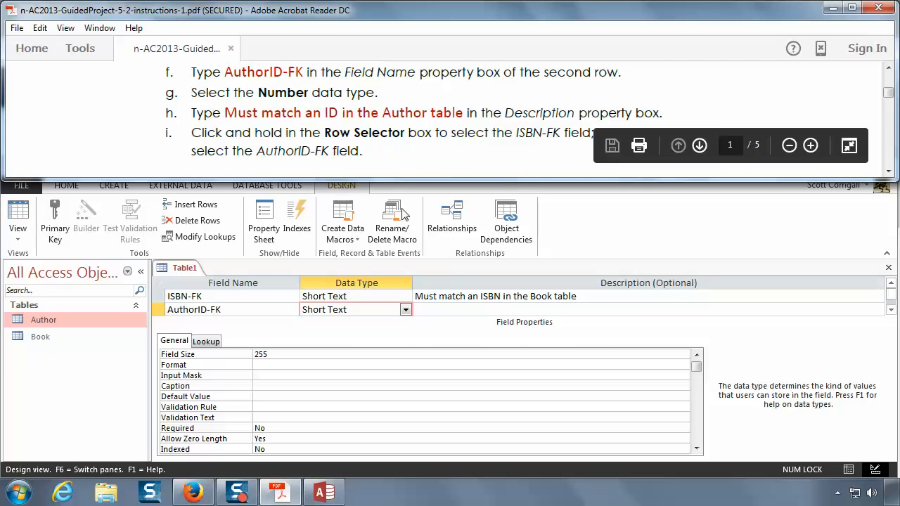
left_click(351, 311)
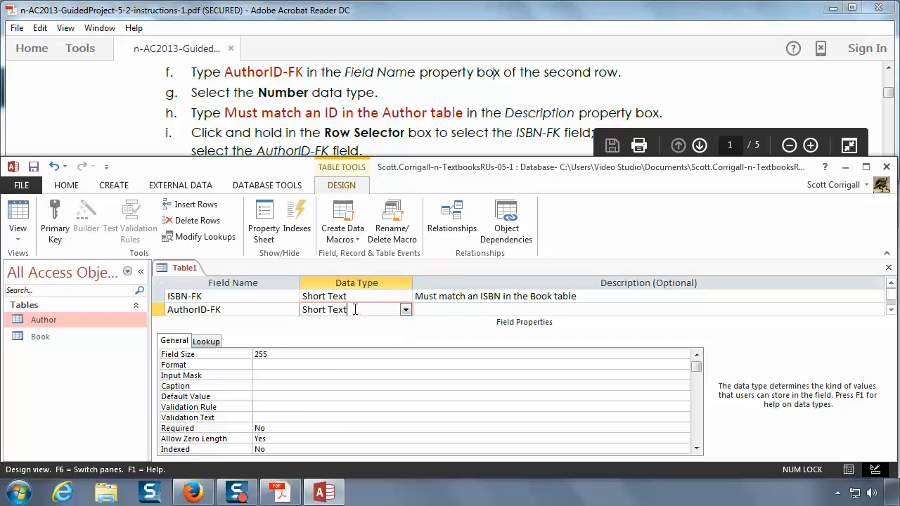
left_click(406, 310)
left_click(353, 351)
key("Tab")
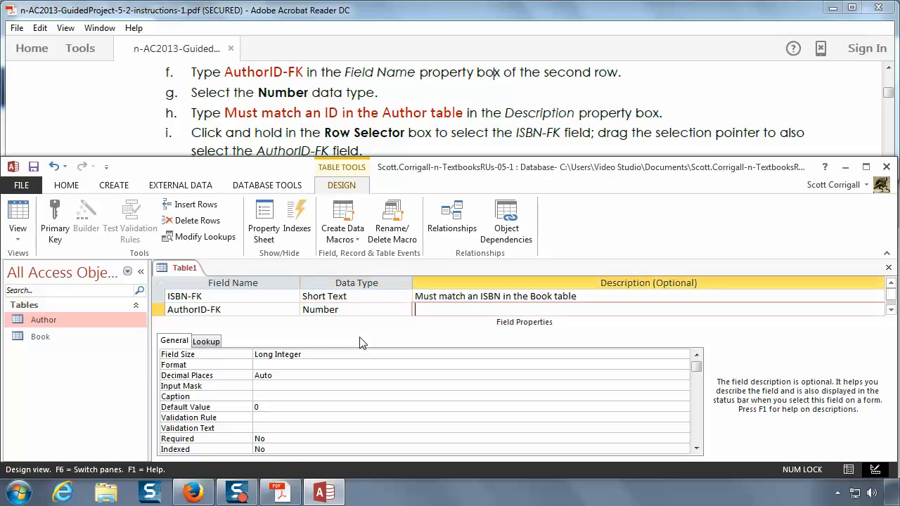
Step: Enter the description "Must match an ID in the Author table" for the AuthorID-FK field
type("Must match an ID in the Authr")
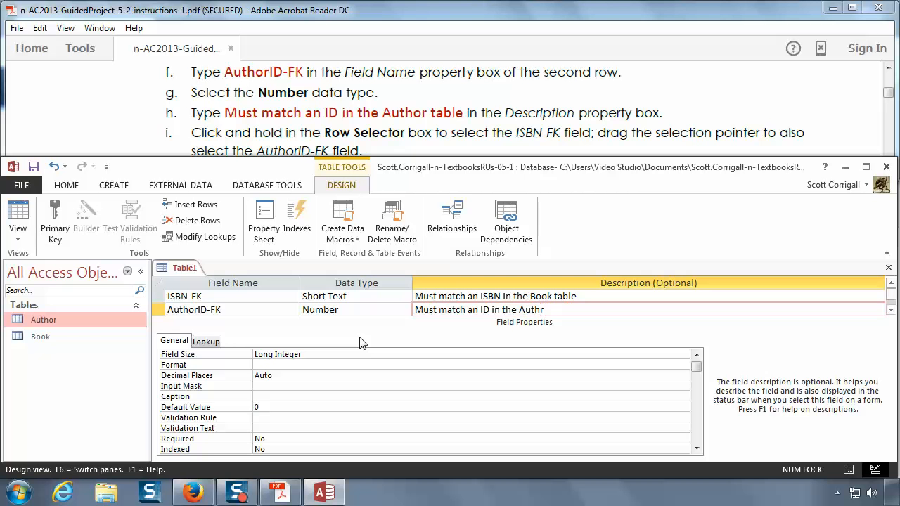
key("BackSpace")
type("or table")
key("Return")
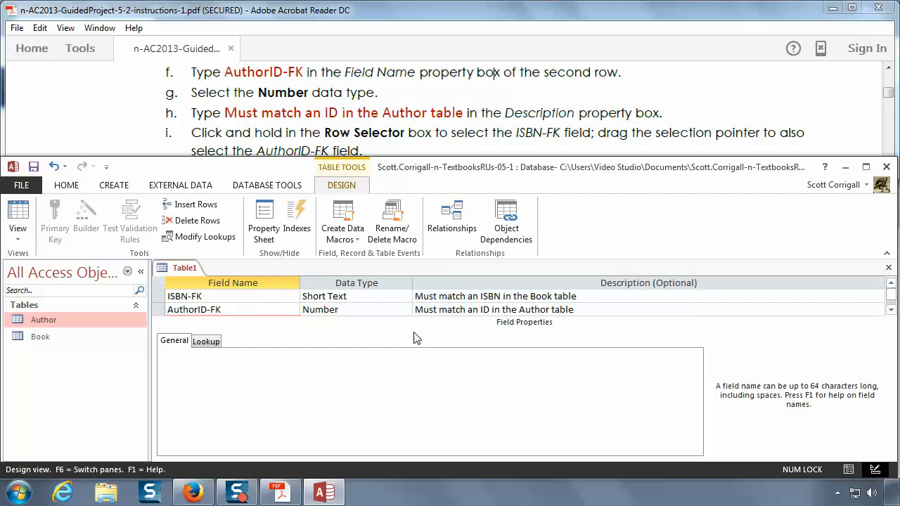
Step: Set the ISBN-FK and AuthorID-FK fields together as the table's concatenated primary key, following instruction 7i
left_click(404, 133)
scroll(405, 137, "down", 1)
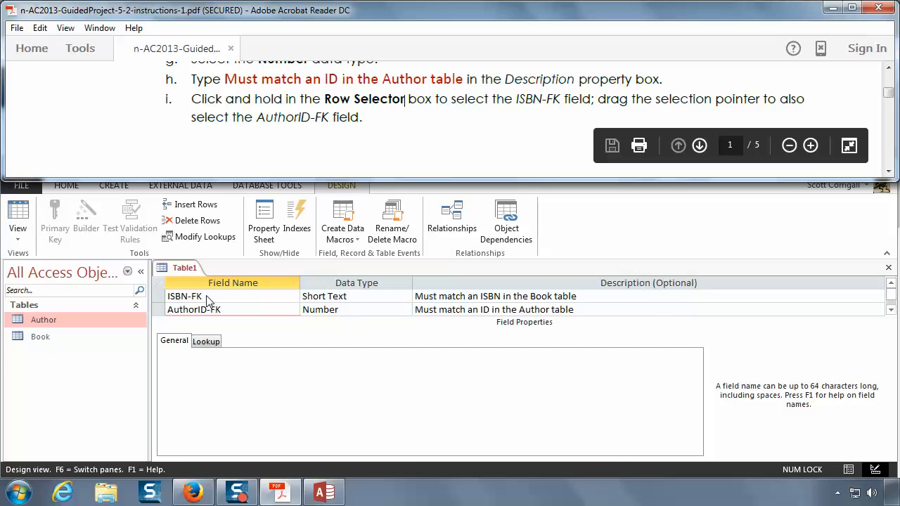
left_click(207, 296)
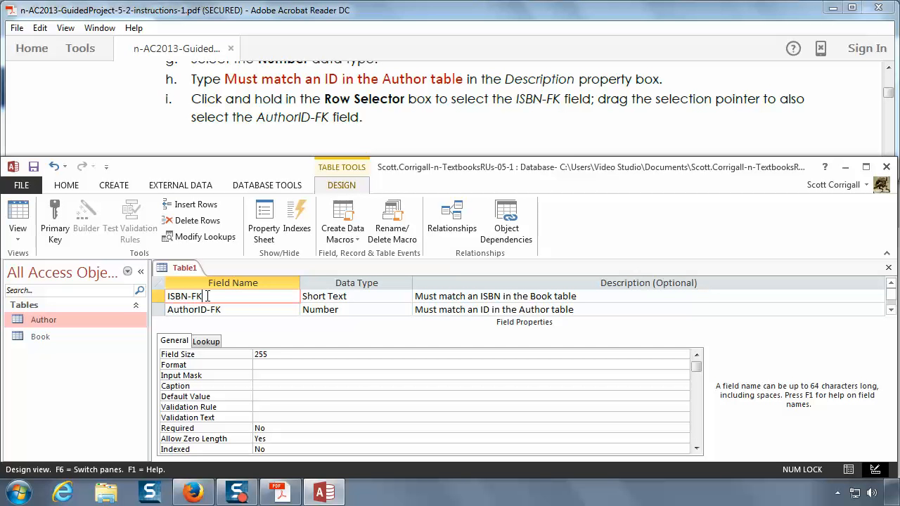
left_click(157, 296)
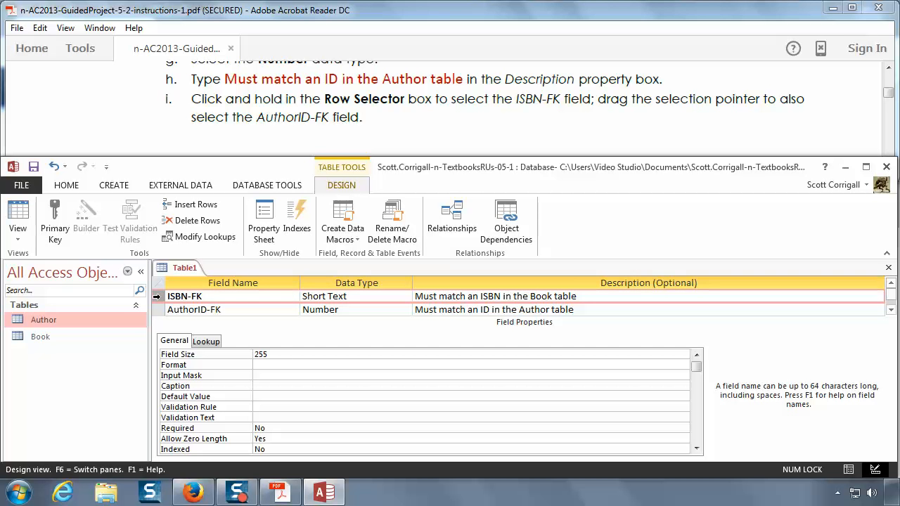
left_click_drag(157, 296, 158, 310)
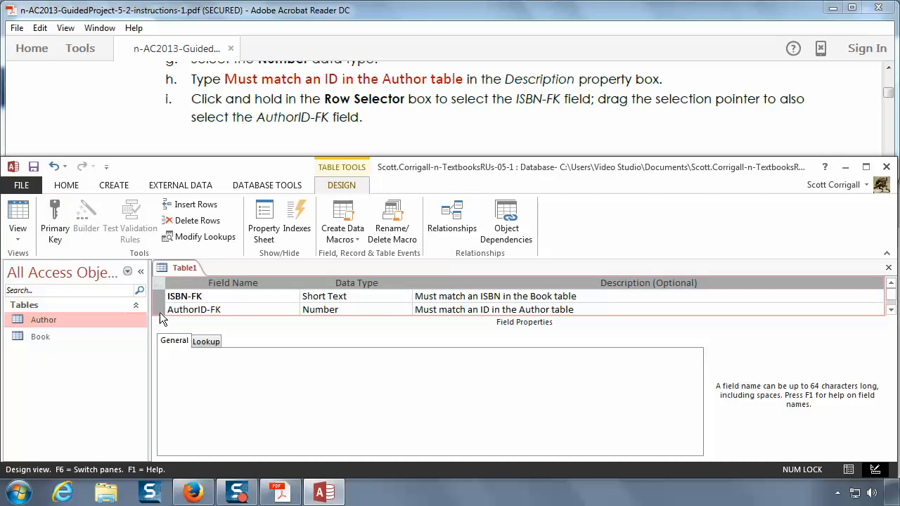
left_click(59, 224)
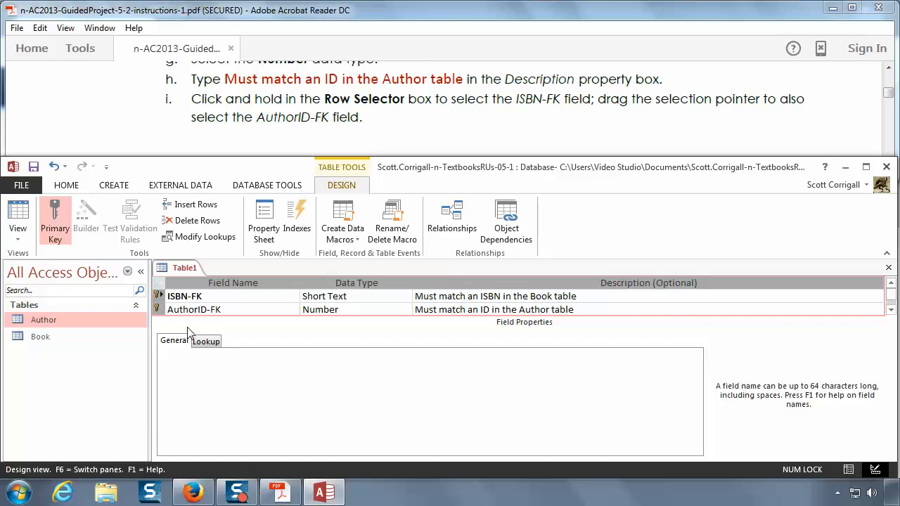
Step: Save the new table as AuthorBook, following instruction 7k, and select it among the database tables
left_click(364, 113)
scroll(364, 113, "down", 3)
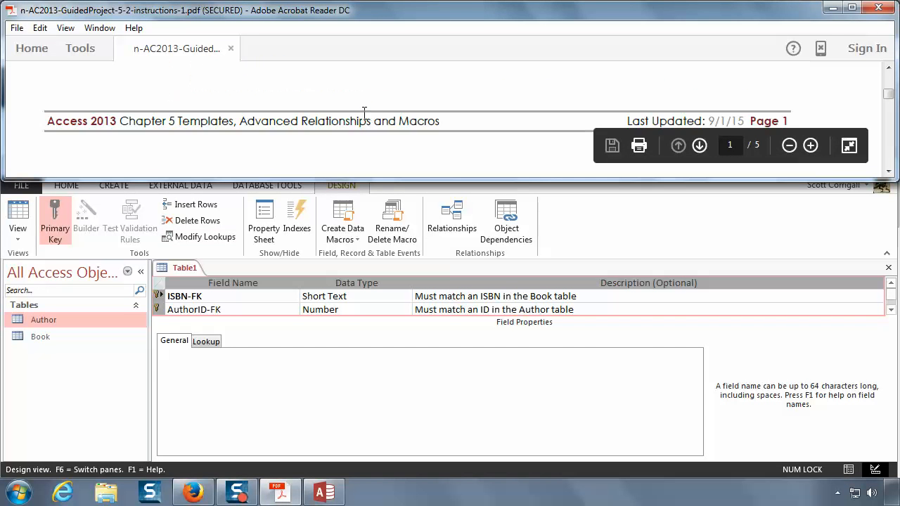
scroll(364, 114, "down", 5)
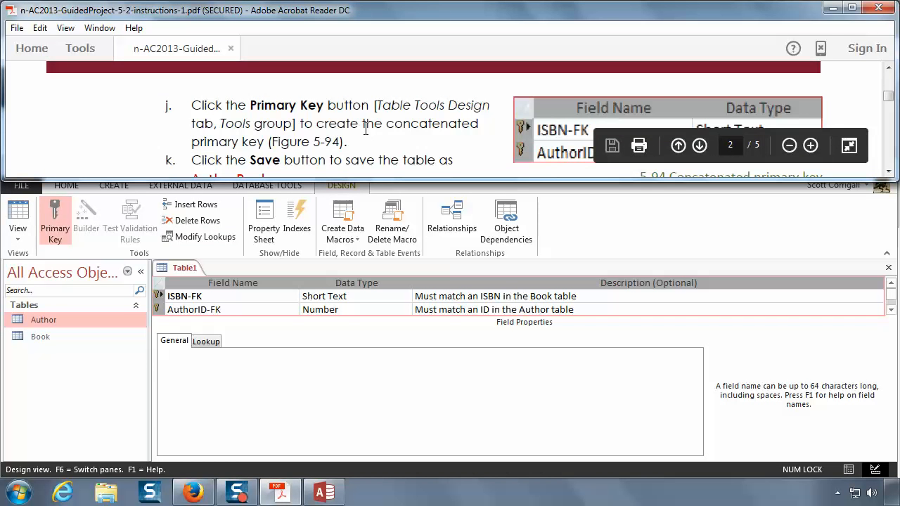
scroll(365, 129, "down", 1)
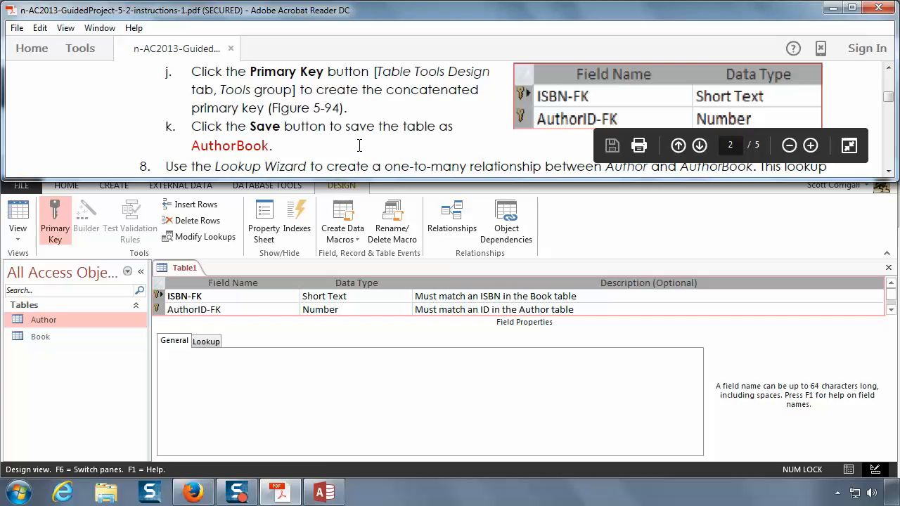
scroll(359, 146, "down", 1)
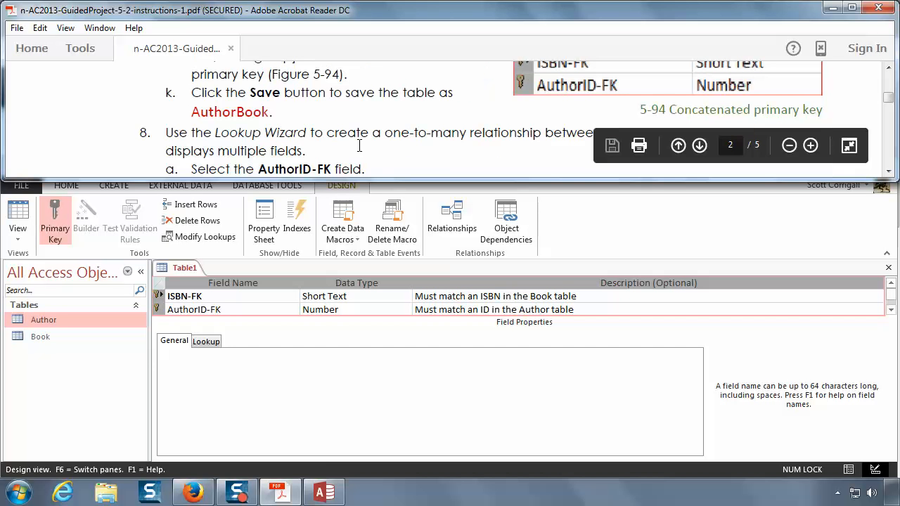
left_click(274, 382)
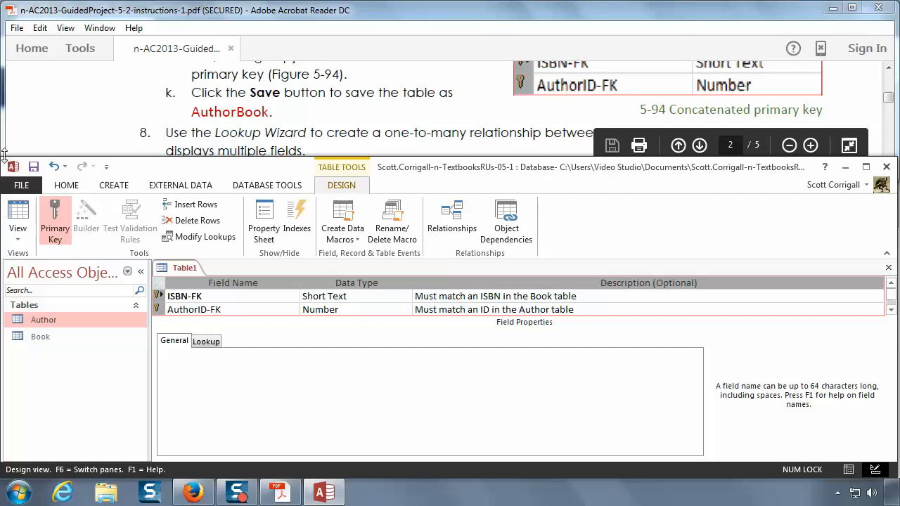
left_click(33, 167)
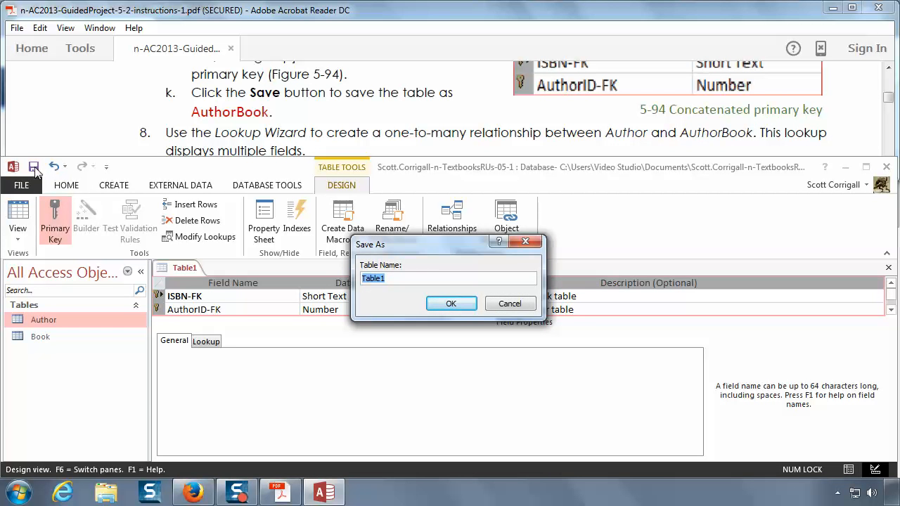
type("AuthorBook")
left_click(452, 305)
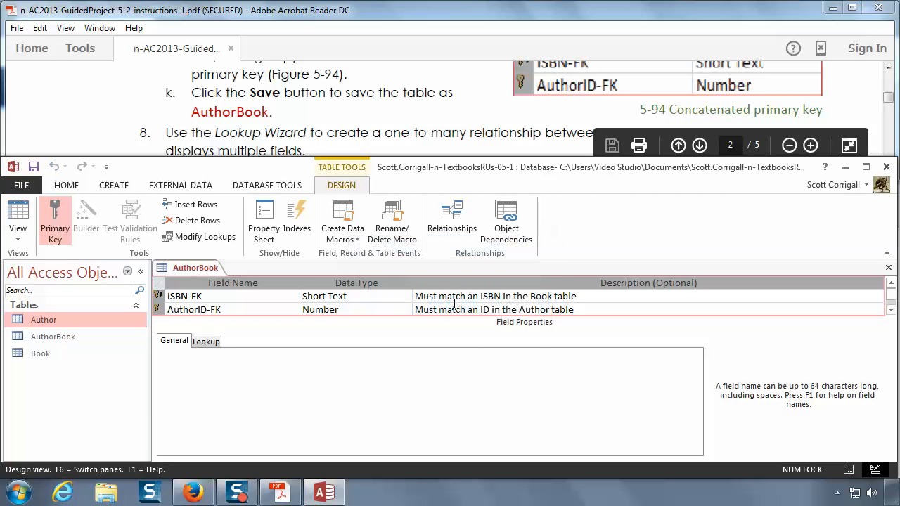
left_click(75, 336)
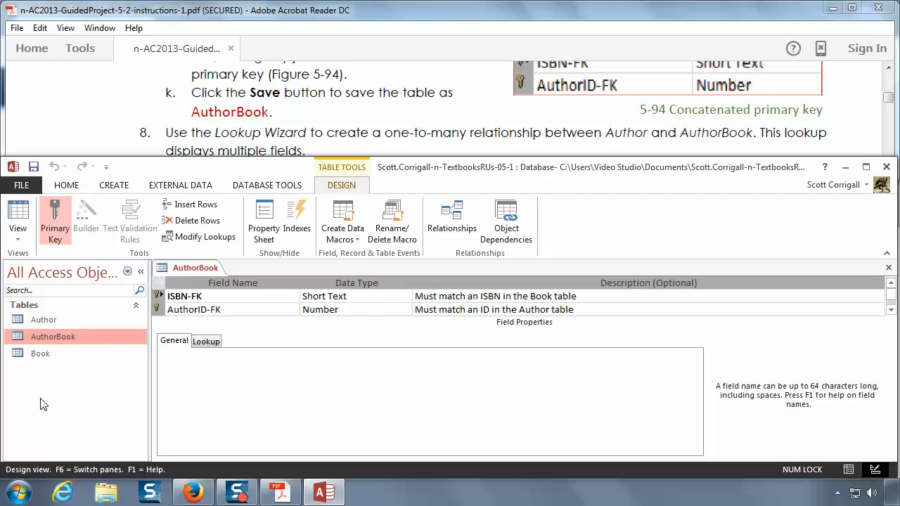
Step: Start the Lookup Wizard for the AuthorID-FK field and have the lookup get its values from another table or query
left_click(395, 129)
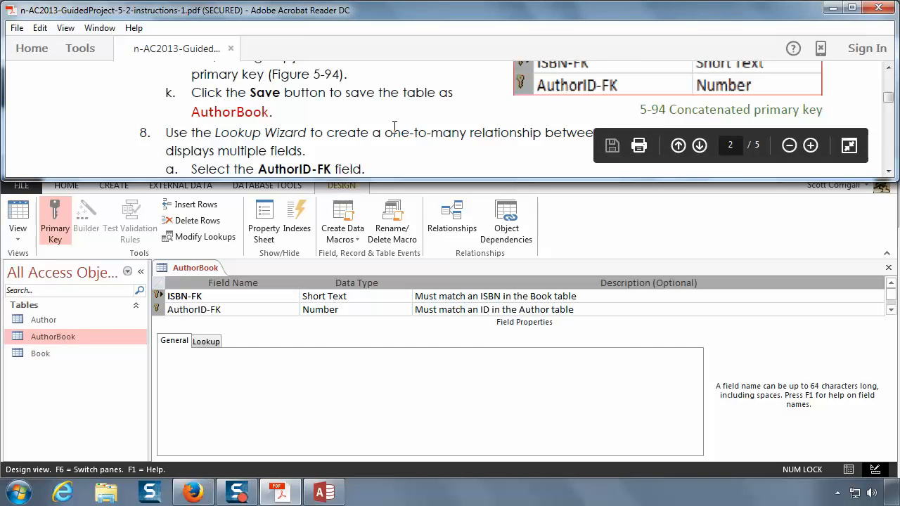
scroll(397, 133, "down", 1)
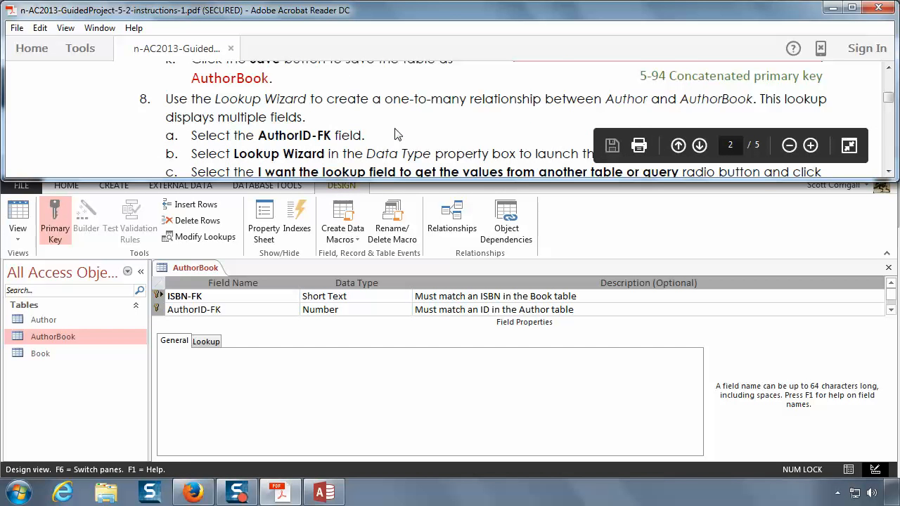
scroll(397, 134, "down", 1)
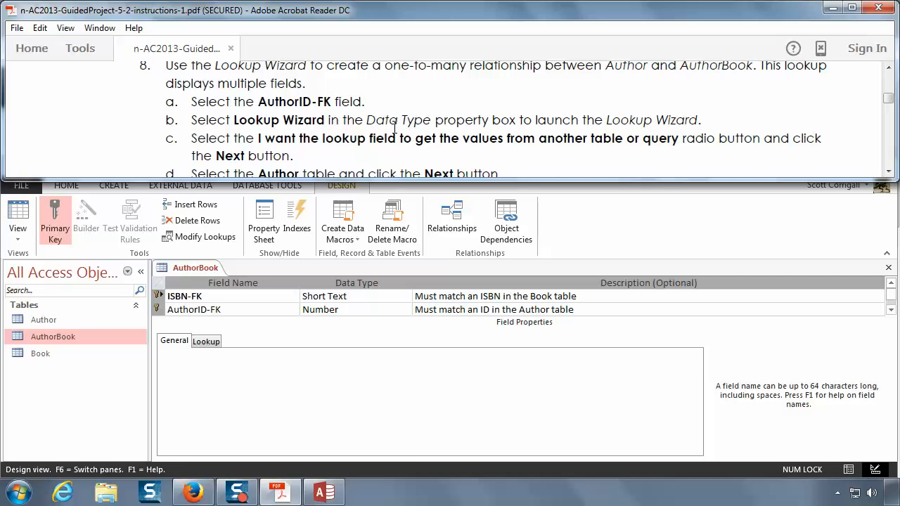
left_click(342, 322)
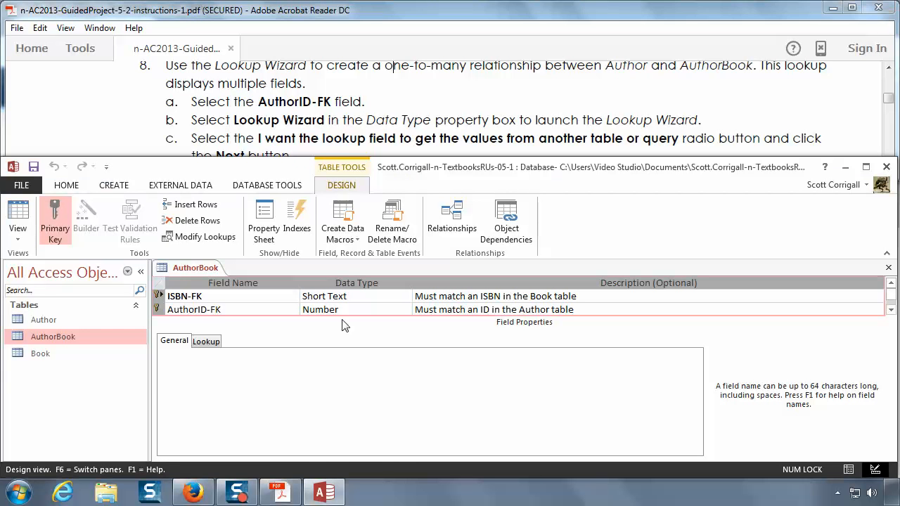
left_click(359, 240)
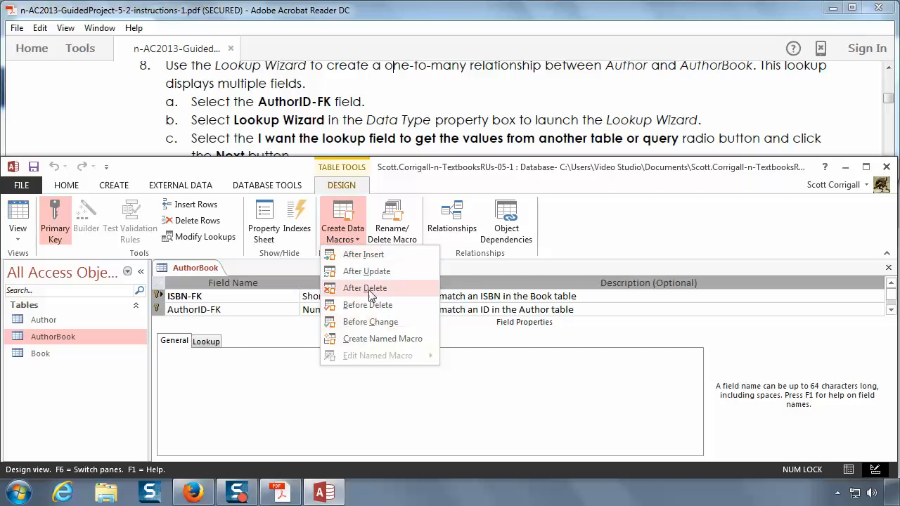
left_click(343, 182)
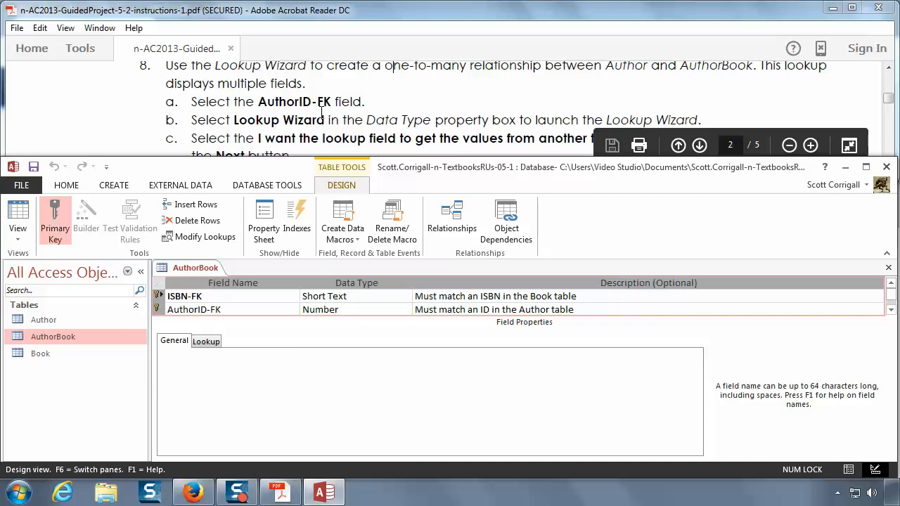
left_click(355, 309)
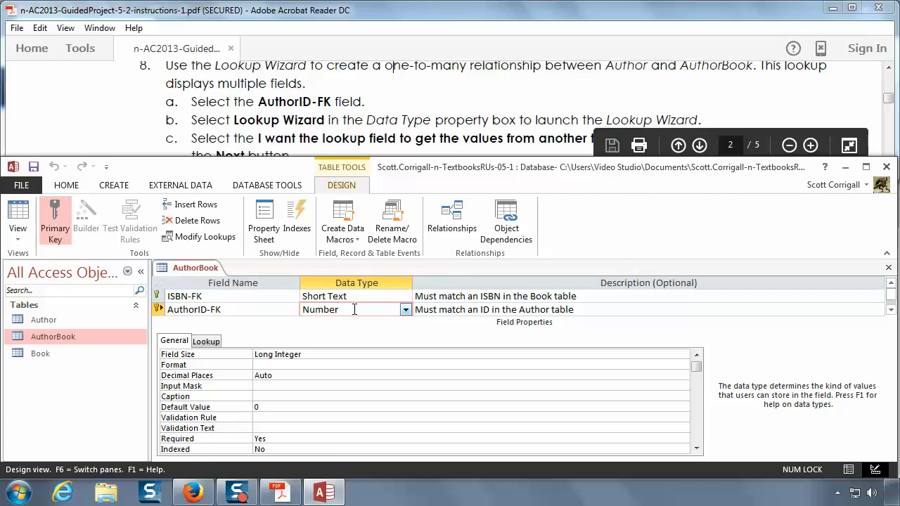
left_click(405, 310)
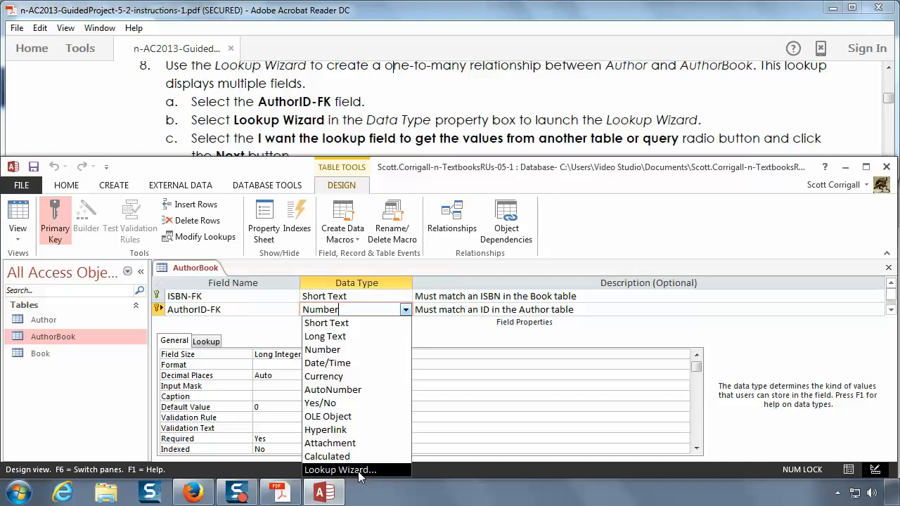
left_click(358, 470)
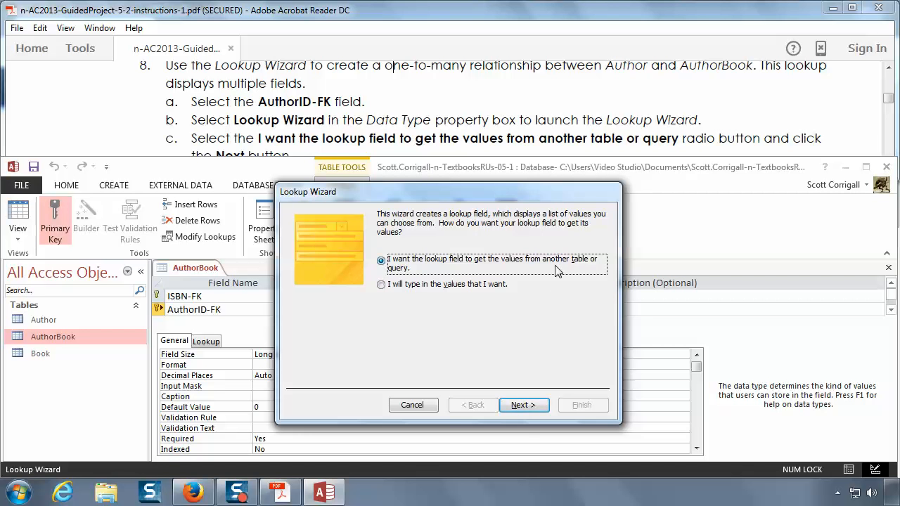
left_click(519, 408)
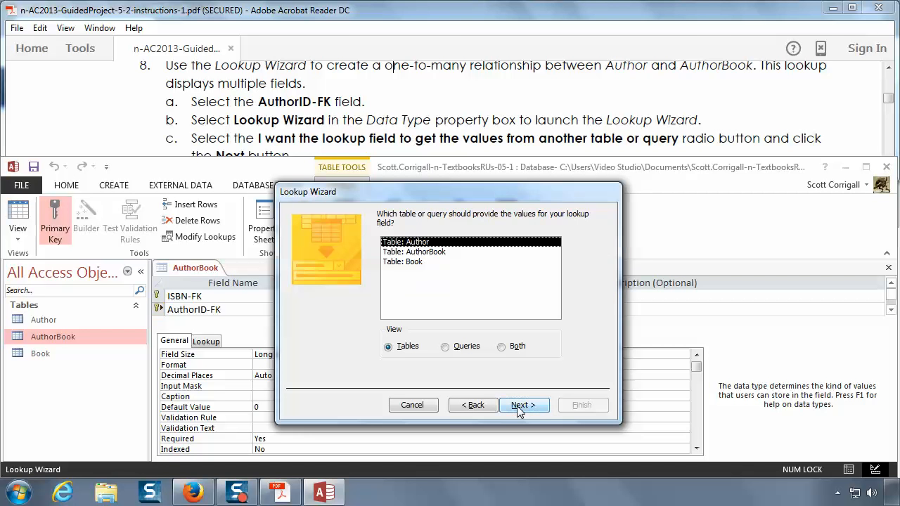
Step: Choose the Author table as the source of the lookup values, following instruction 8d
left_click(414, 104)
scroll(414, 103, "down", 2)
scroll(414, 104, "down", 1)
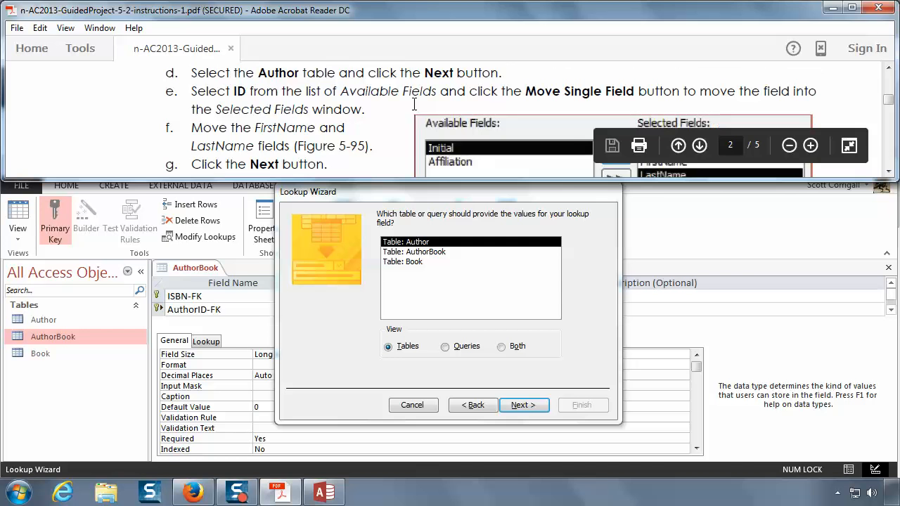
left_click(606, 309)
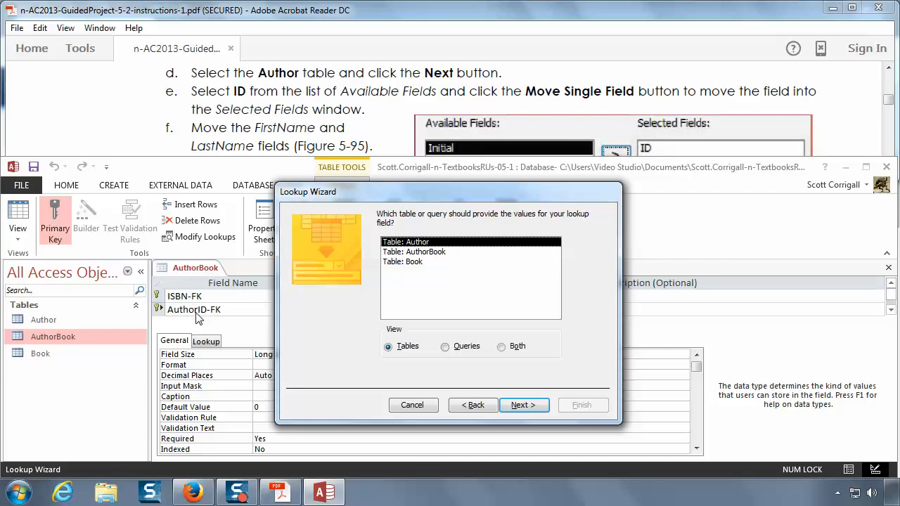
left_click(523, 405)
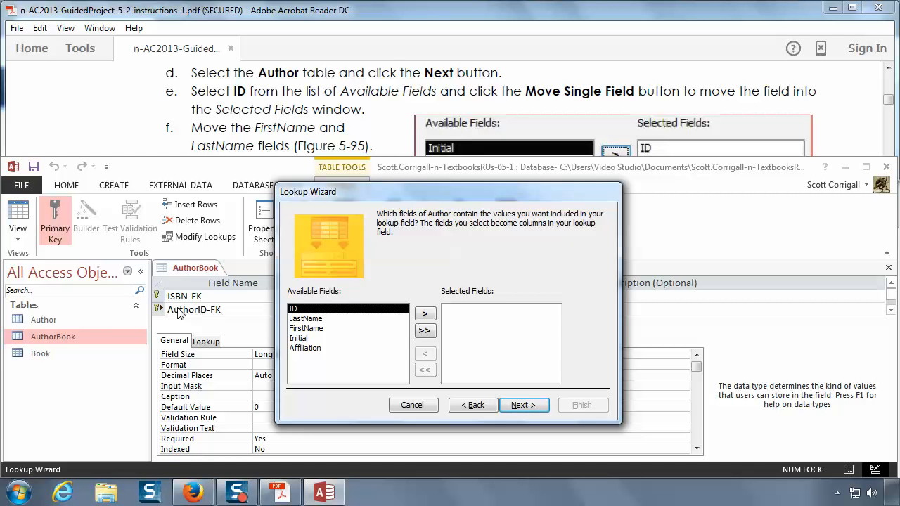
Step: Include the Author table's ID, FirstName and LastName fields, in that order, as the lookup columns
left_click(425, 315)
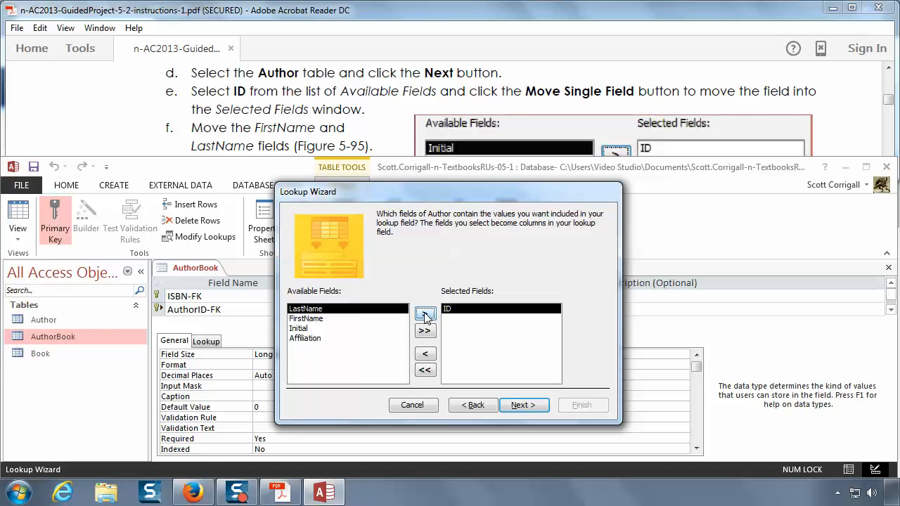
left_click(353, 121)
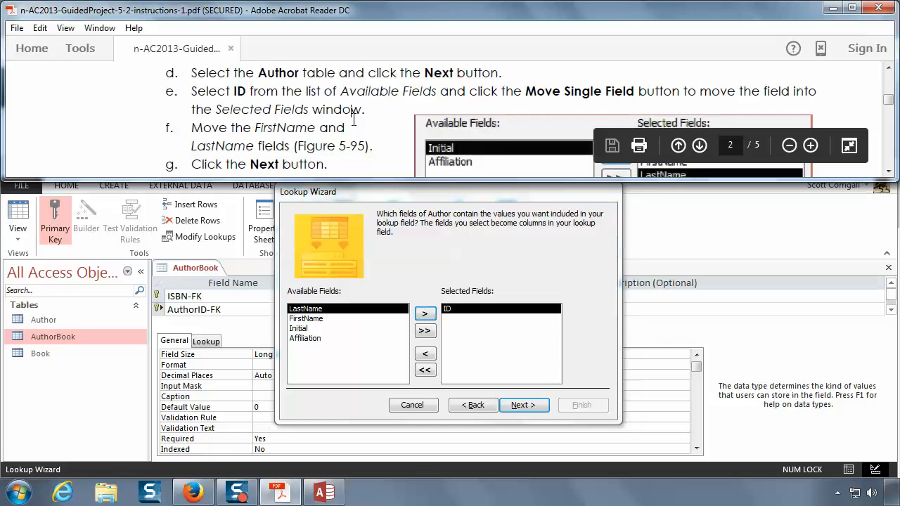
scroll(354, 121, "down", 1)
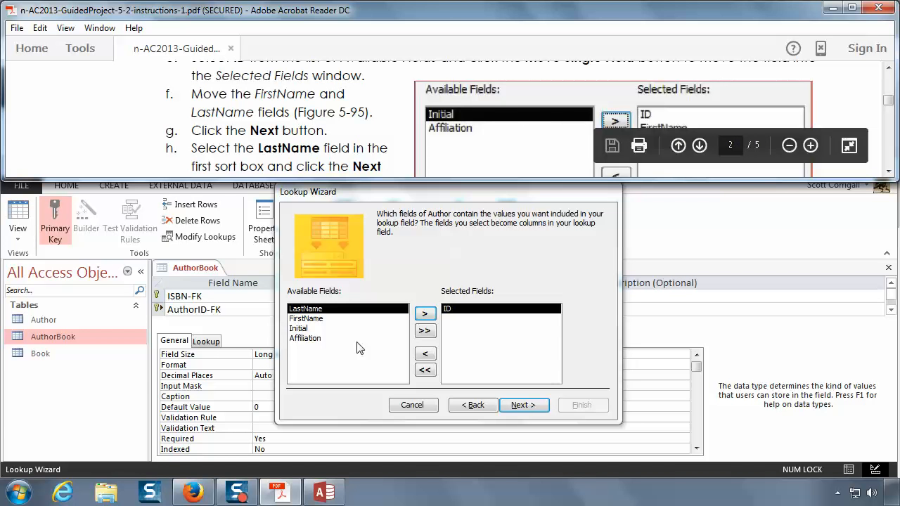
left_click(307, 320)
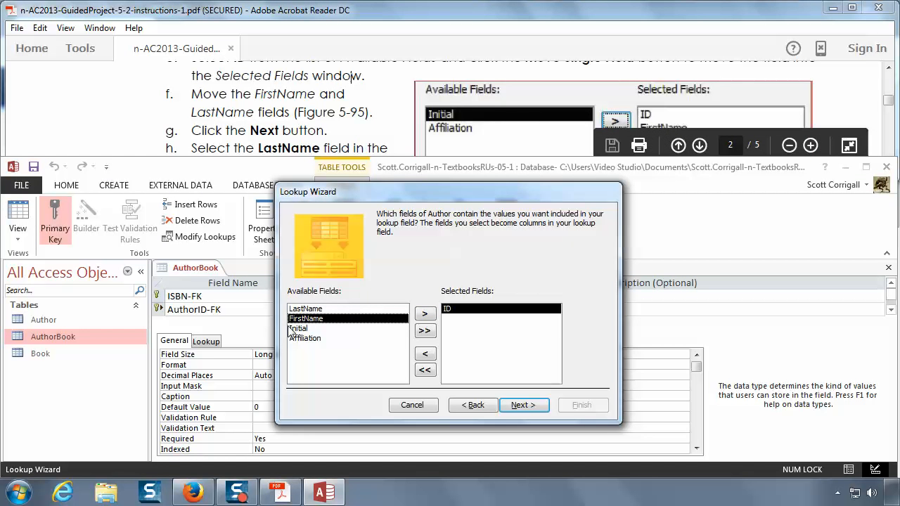
left_click(427, 314)
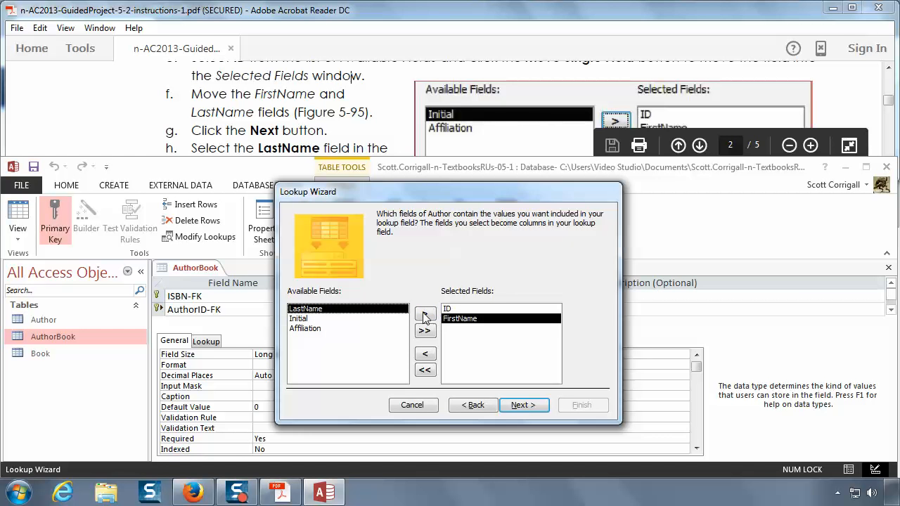
left_click(425, 317)
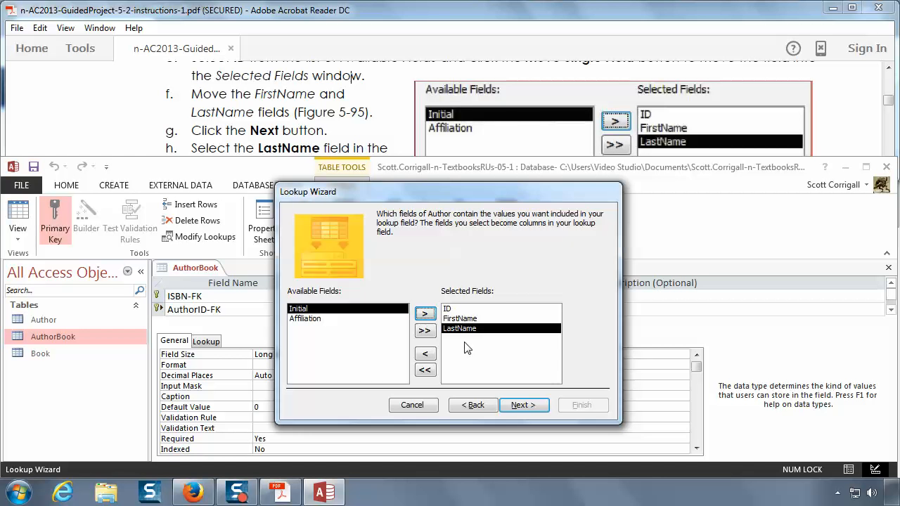
left_click(520, 408)
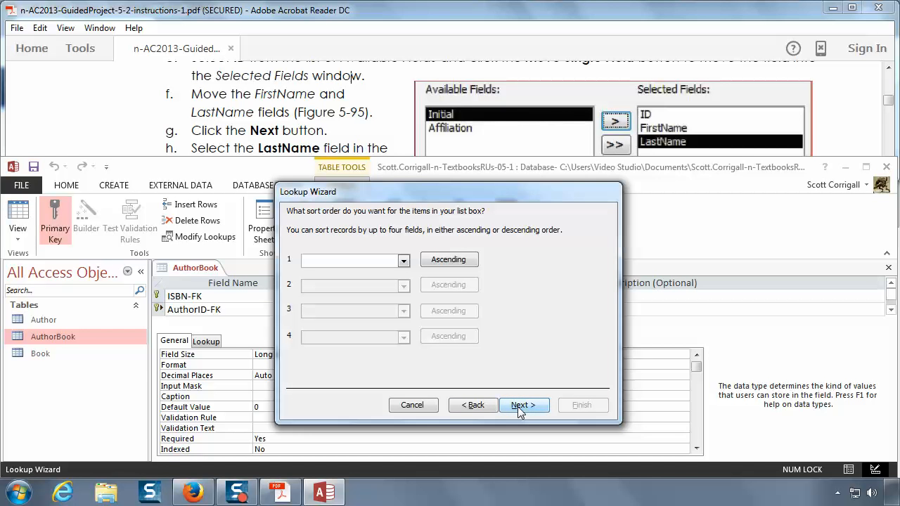
Step: Set LastName as the first sort field of the lookup list, in ascending order, following instruction 8h
left_click(232, 116)
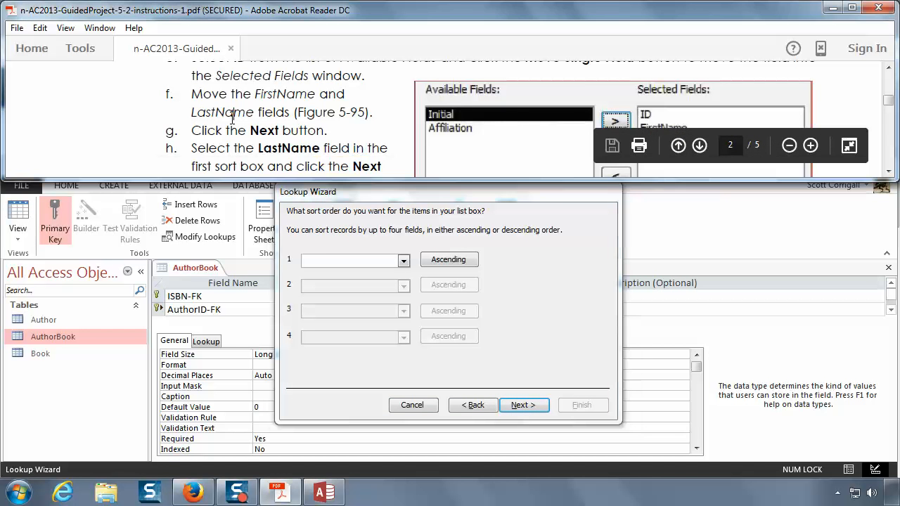
scroll(232, 116, "down", 3)
scroll(235, 118, "up", 2)
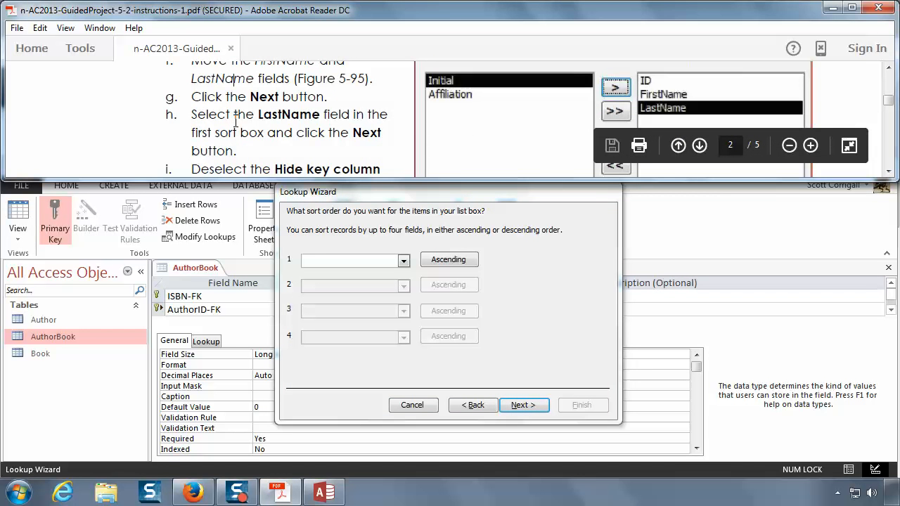
left_click(405, 262)
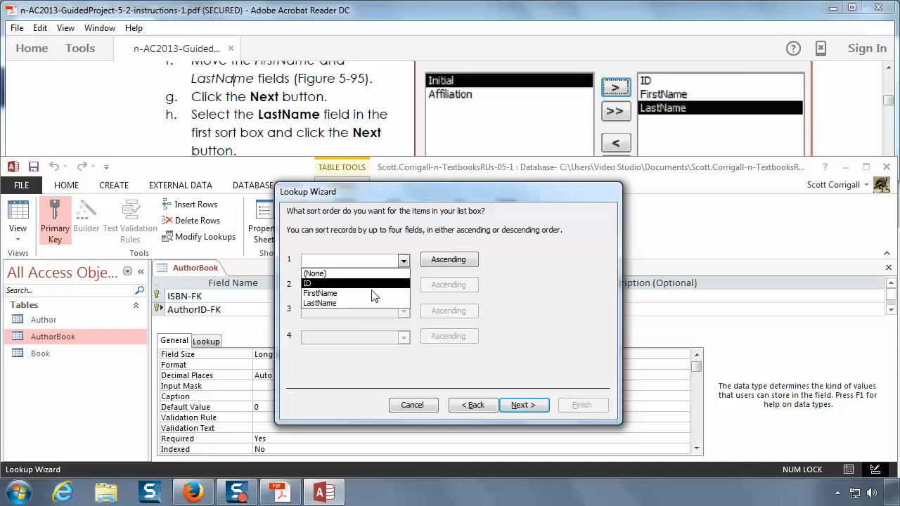
left_click(356, 304)
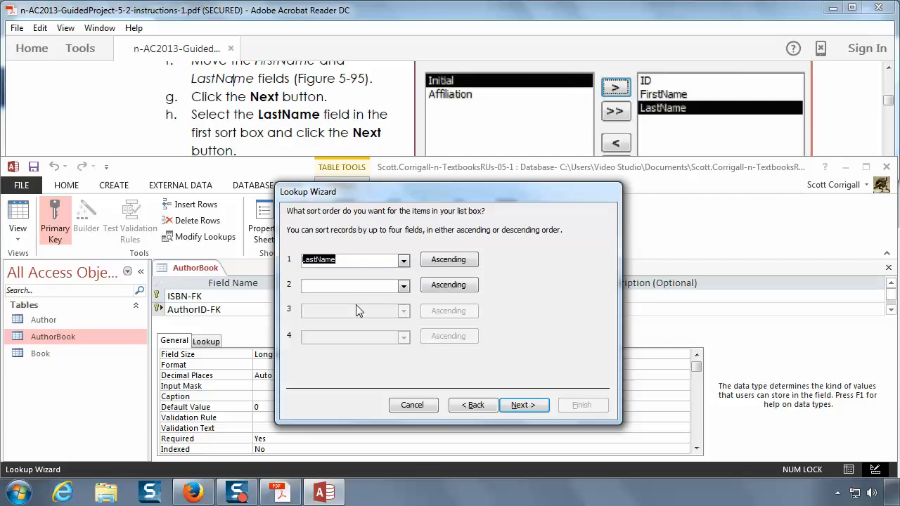
left_click(359, 127)
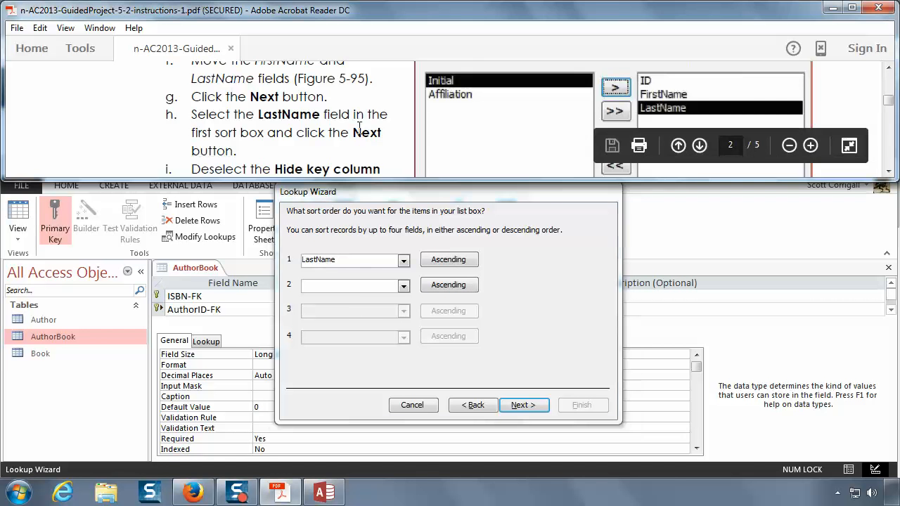
scroll(358, 127, "down", 3)
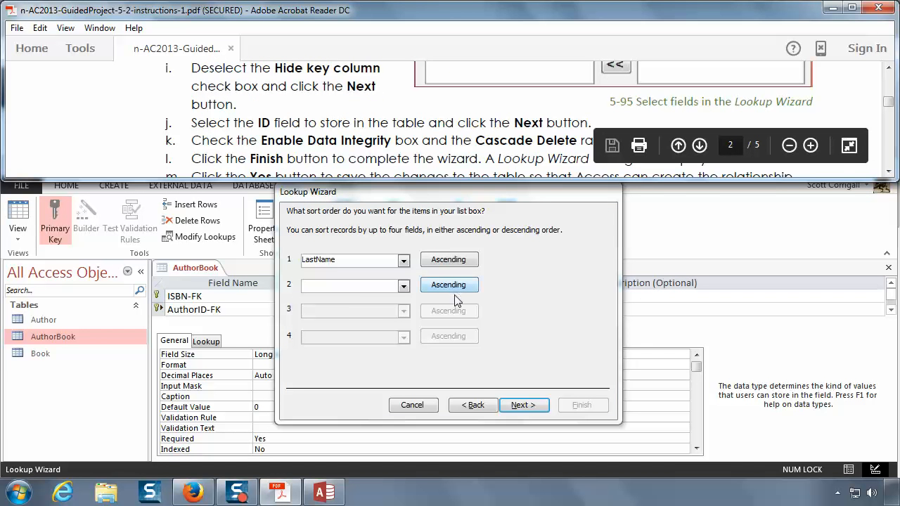
Step: Turn off hiding of the key column in the AuthorID-FK lookup and keep ID as the field whose value is stored
left_click(520, 404)
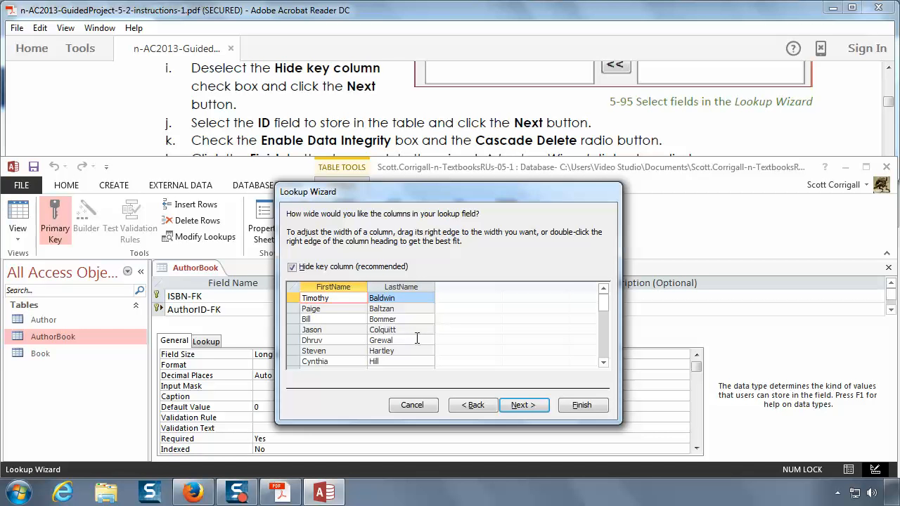
left_click(292, 270)
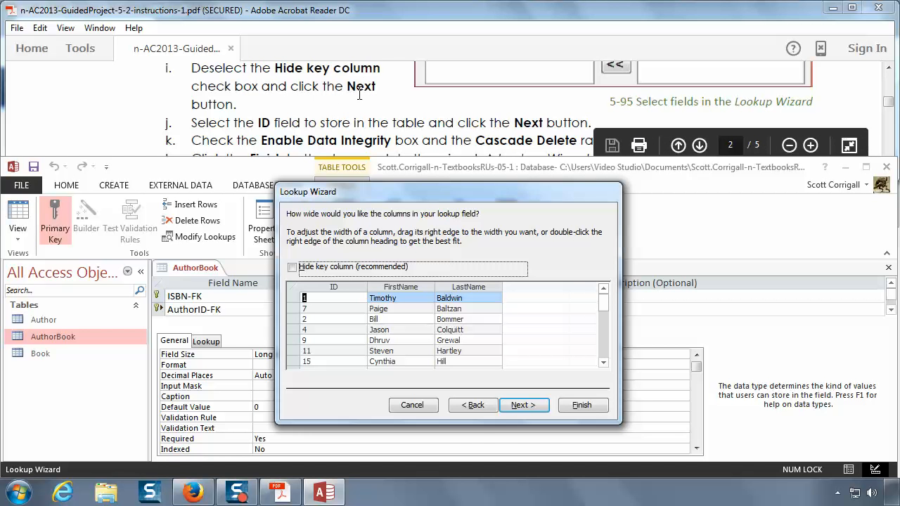
left_click(532, 406)
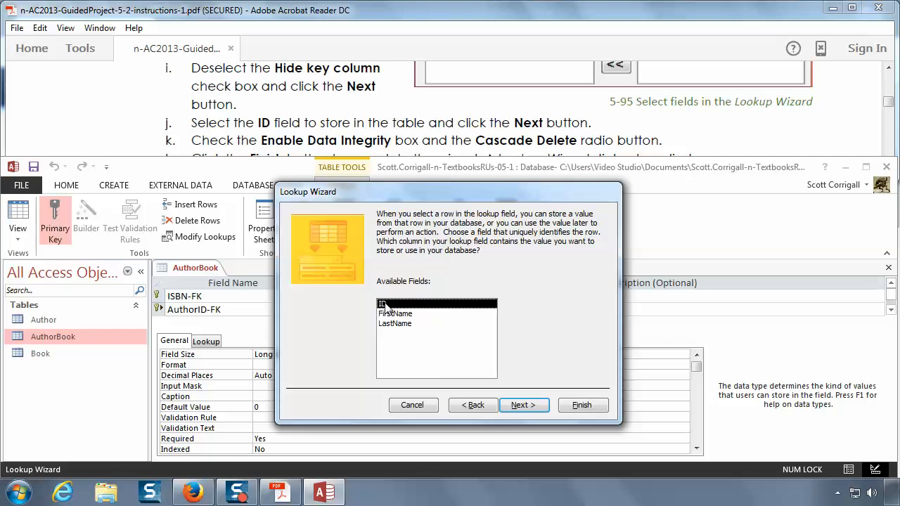
left_click(523, 406)
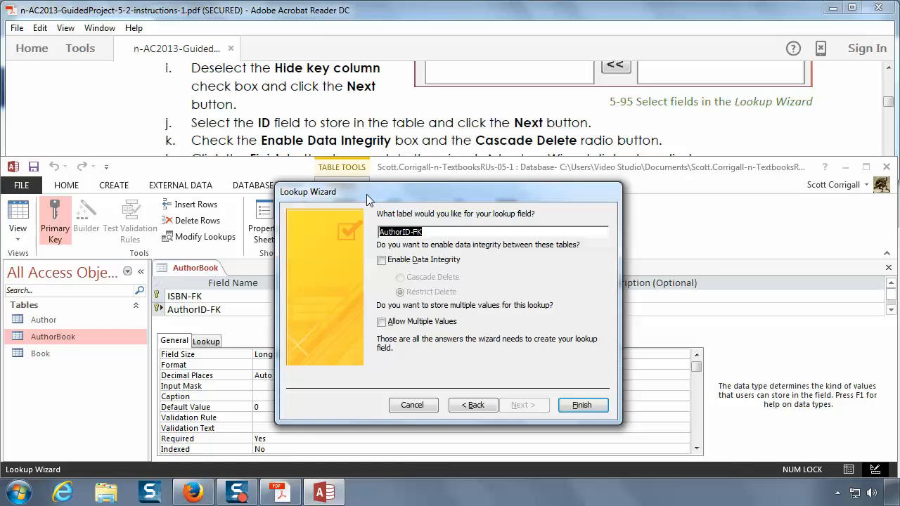
Step: Enable data integrity with Cascade Delete for the AuthorID-FK lookup, finish the wizard and save the table so the relationship is created
left_click(340, 131)
scroll(340, 131, "down", 1)
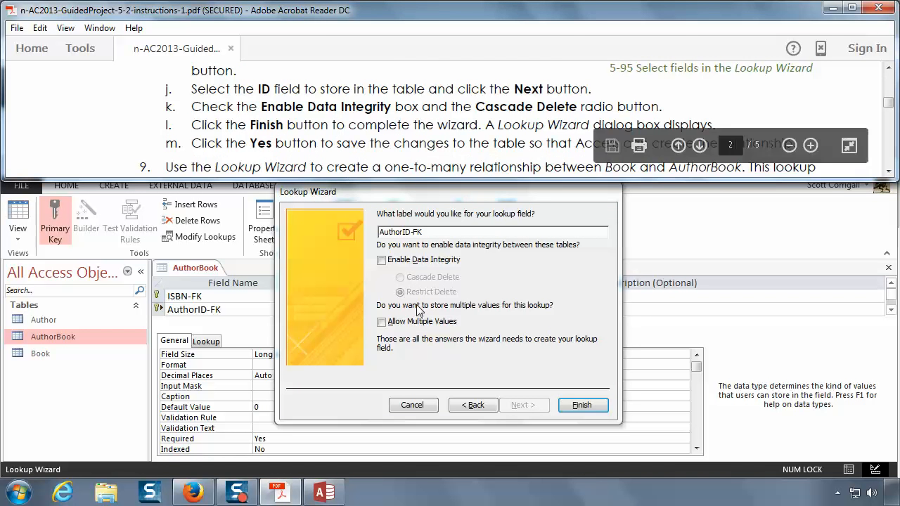
left_click(441, 231)
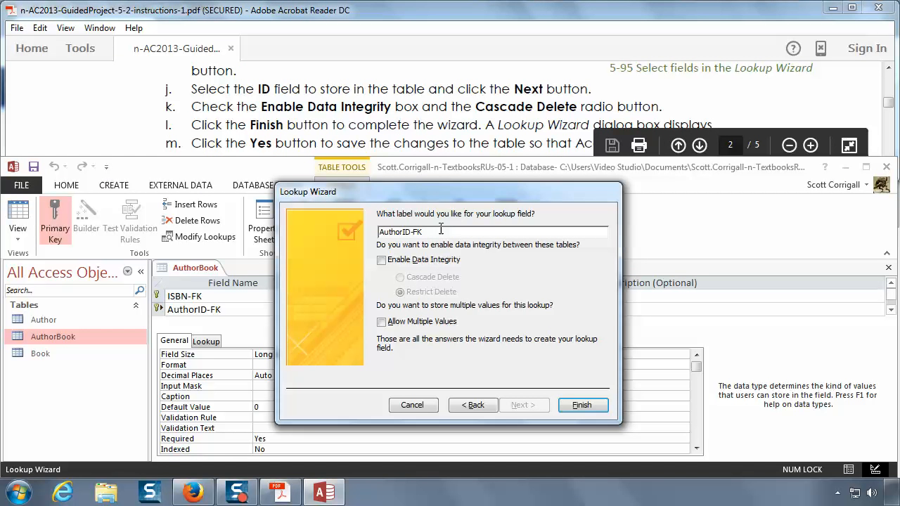
left_click(382, 261)
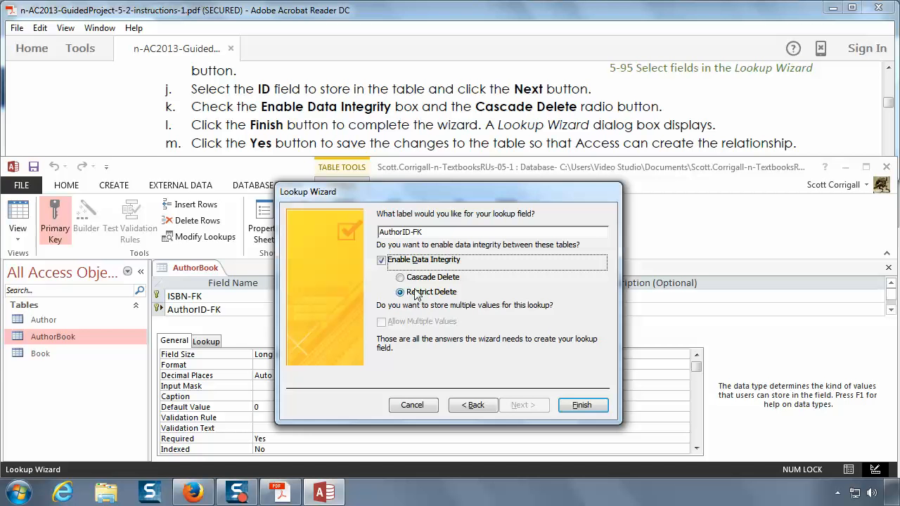
left_click(401, 278)
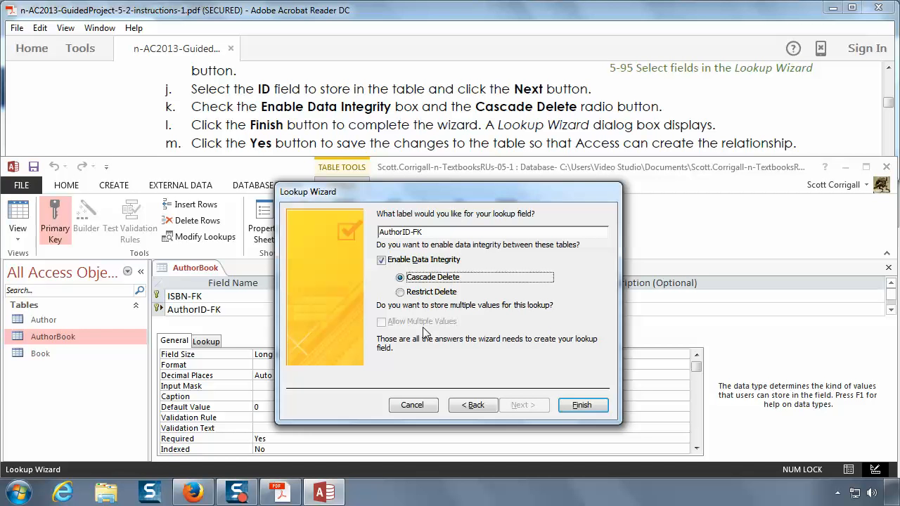
left_click(581, 405)
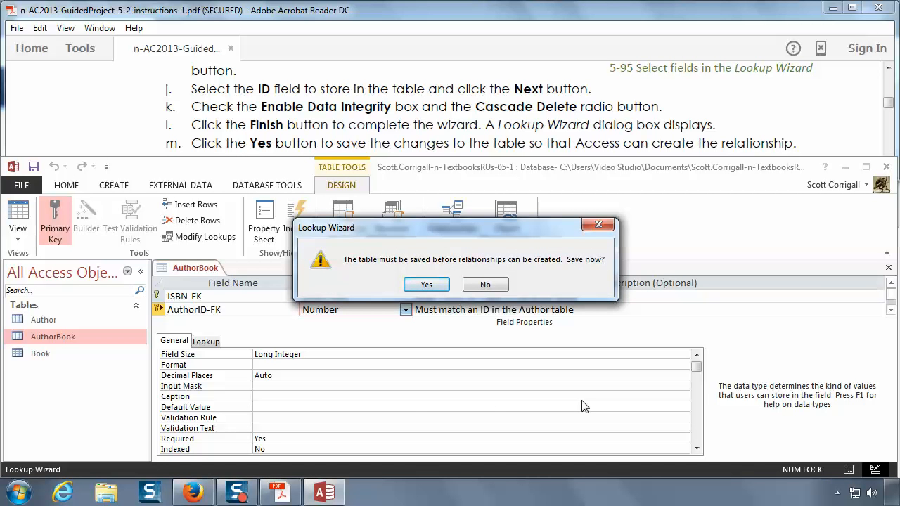
left_click(426, 285)
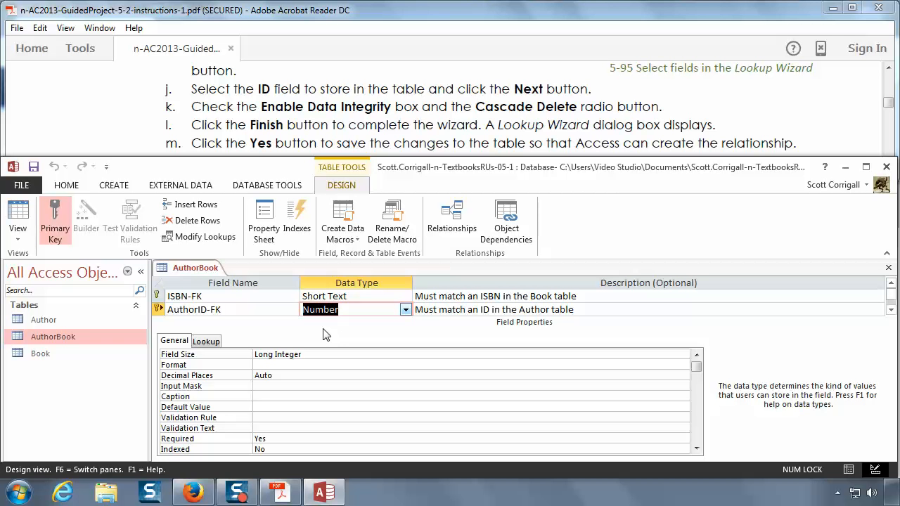
Step: Start the Lookup Wizard for the ISBN-FK field, following instruction 9, and have the lookup get its values from another table or query
left_click(443, 132)
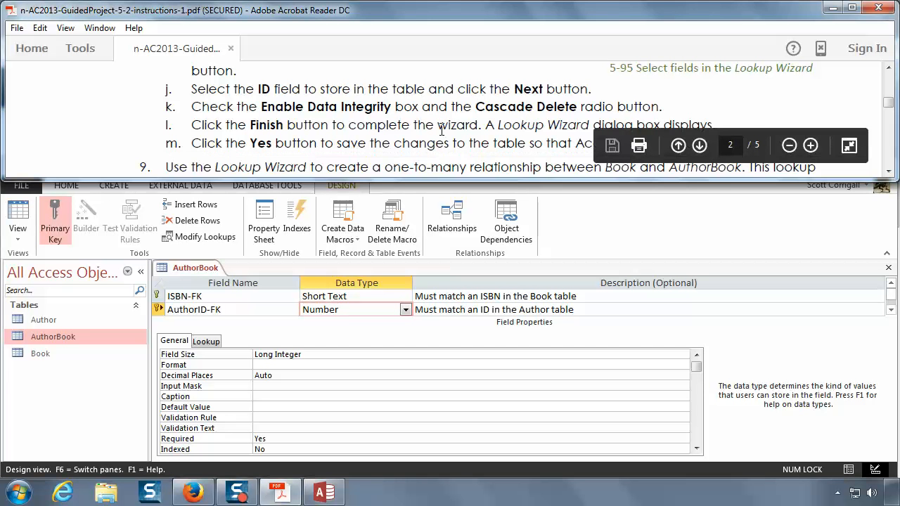
scroll(443, 136, "down", 2)
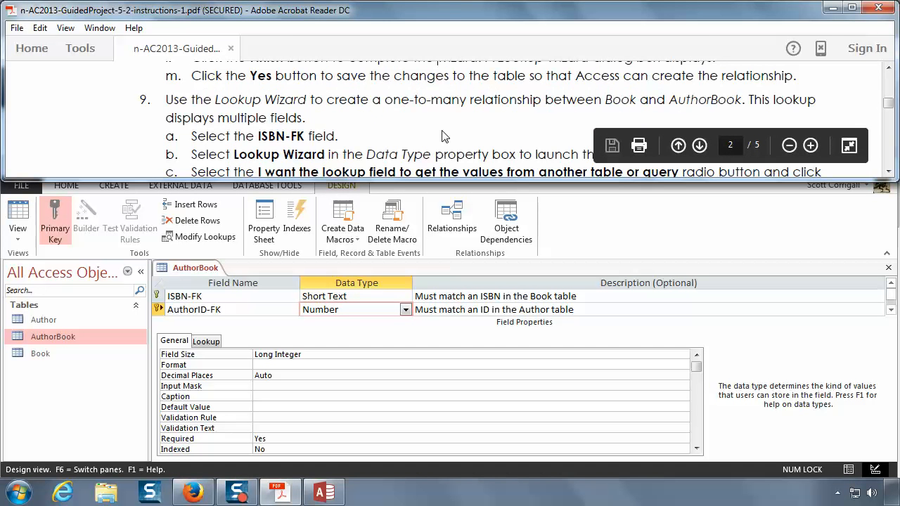
scroll(443, 133, "down", 1)
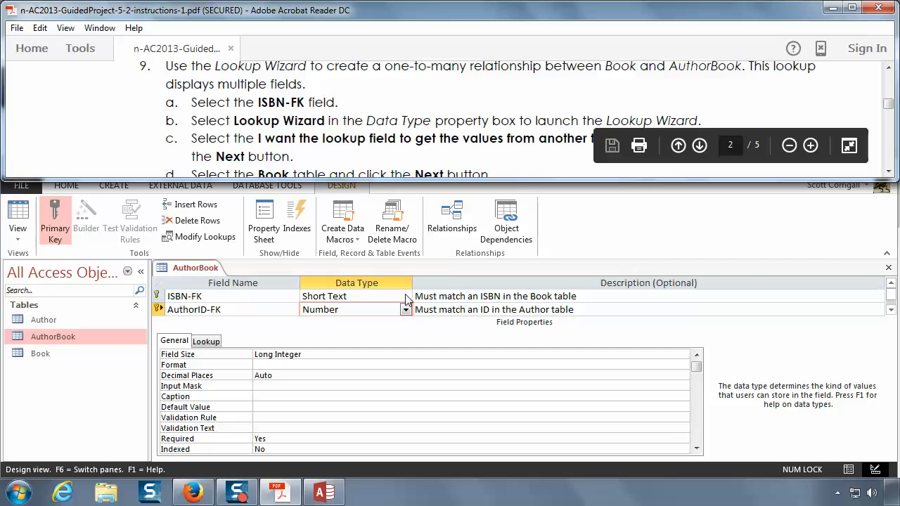
left_click(244, 297)
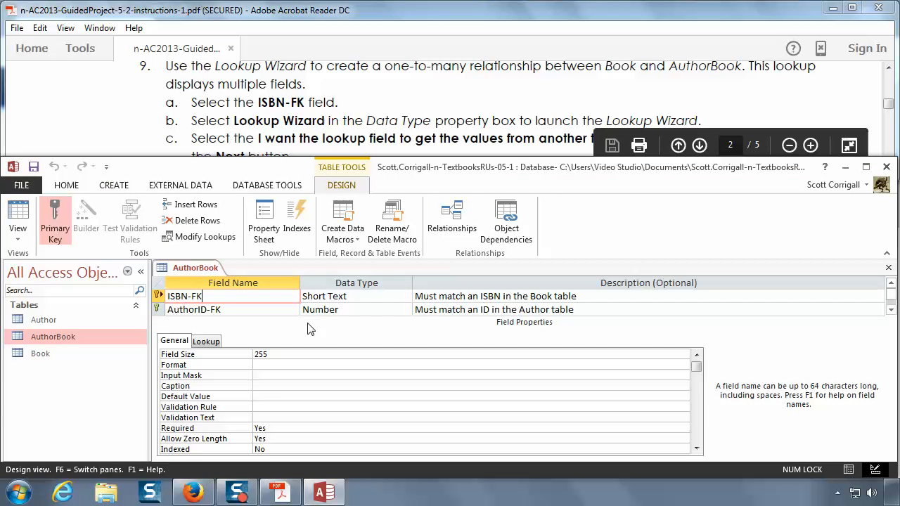
left_click(406, 296)
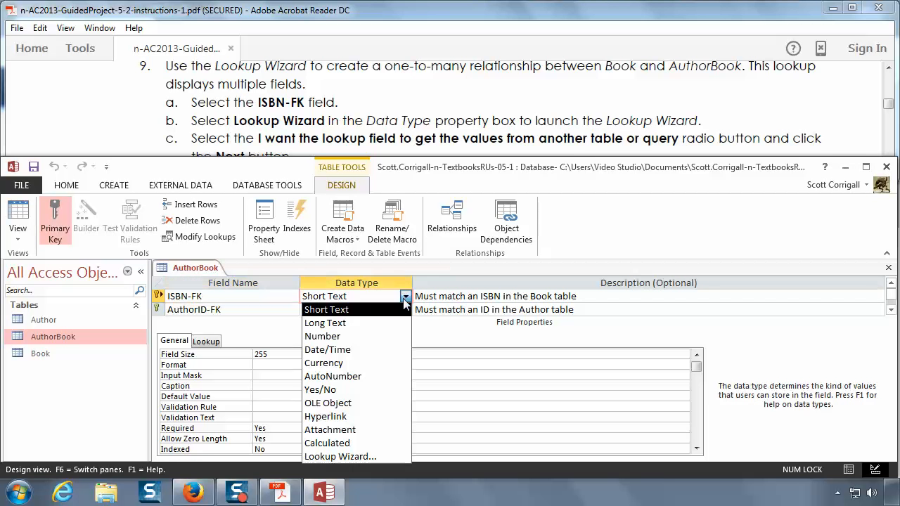
left_click(368, 456)
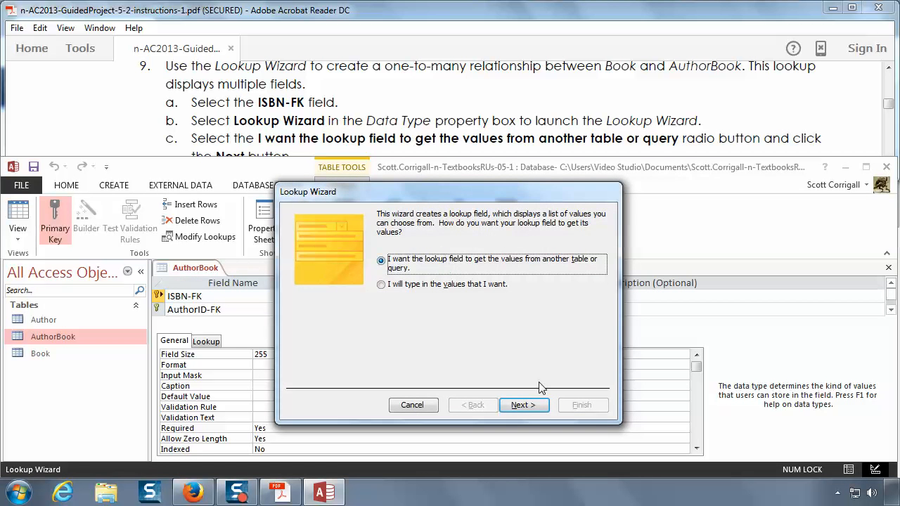
left_click(524, 406)
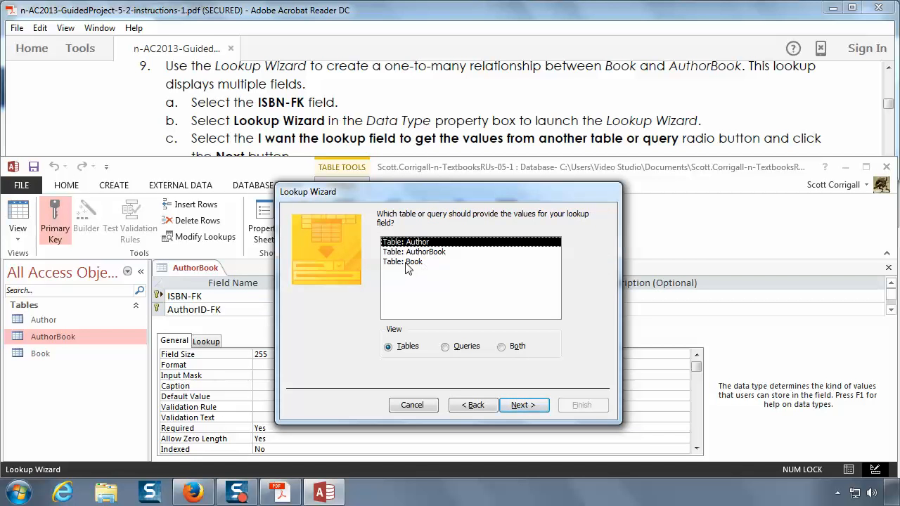
Step: Choose the Book table as the source of the ISBN-FK lookup values, following instruction 9d
left_click(347, 123)
scroll(347, 123, "down", 3)
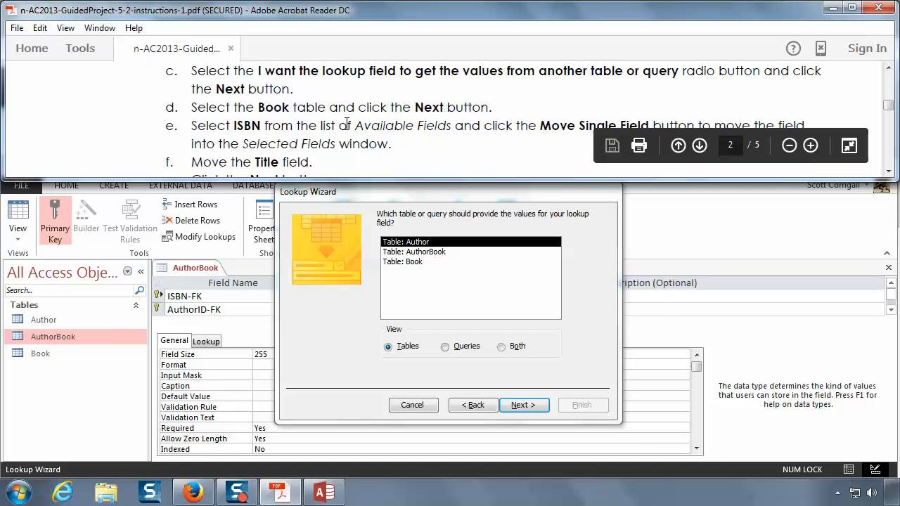
scroll(347, 123, "down", 1)
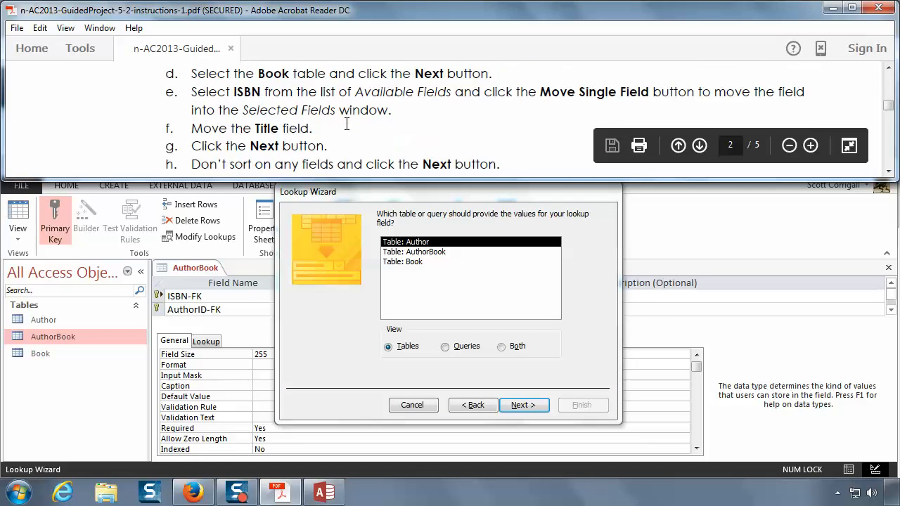
left_click(475, 371)
left_click(416, 262)
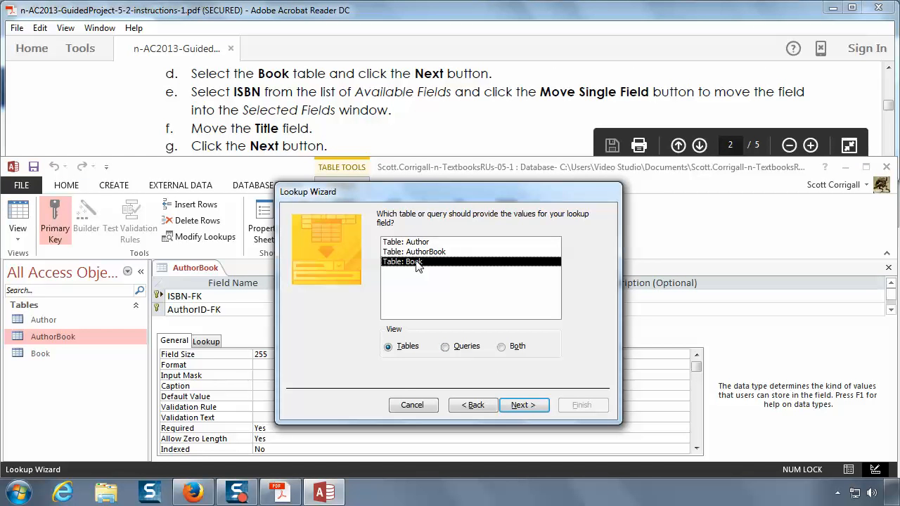
left_click(522, 406)
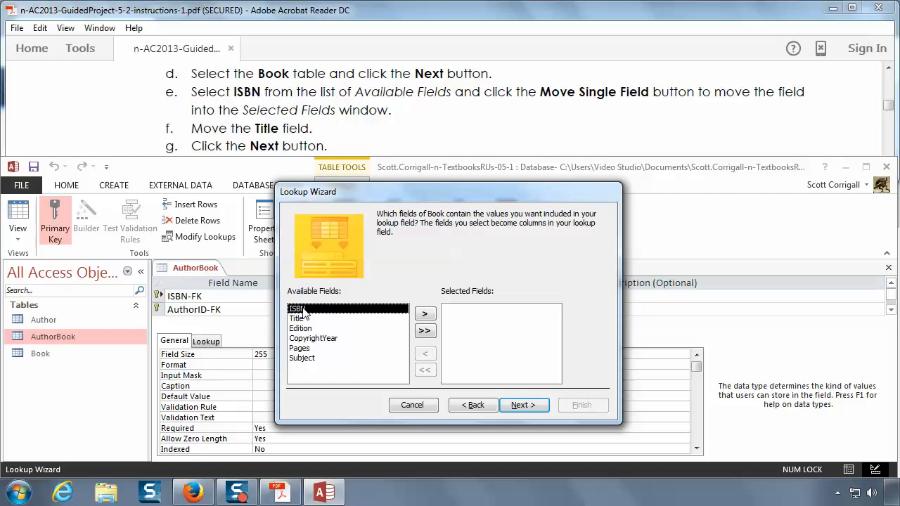
Step: Include the Book table's ISBN and Title fields, in that order, as the lookup columns
left_click(424, 315)
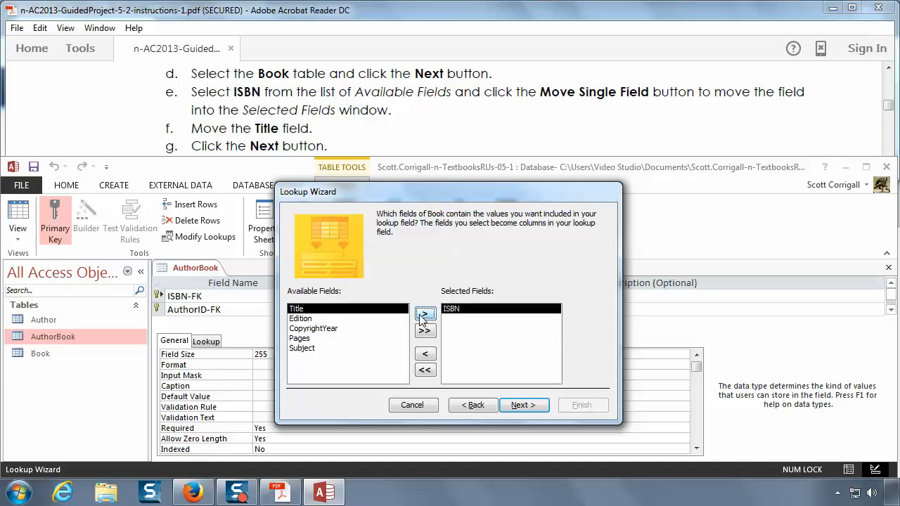
left_click(424, 315)
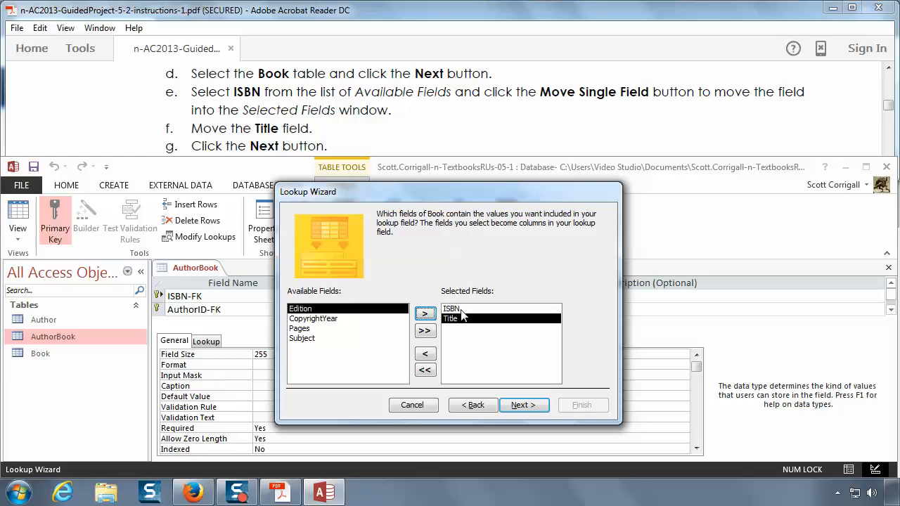
left_click(523, 405)
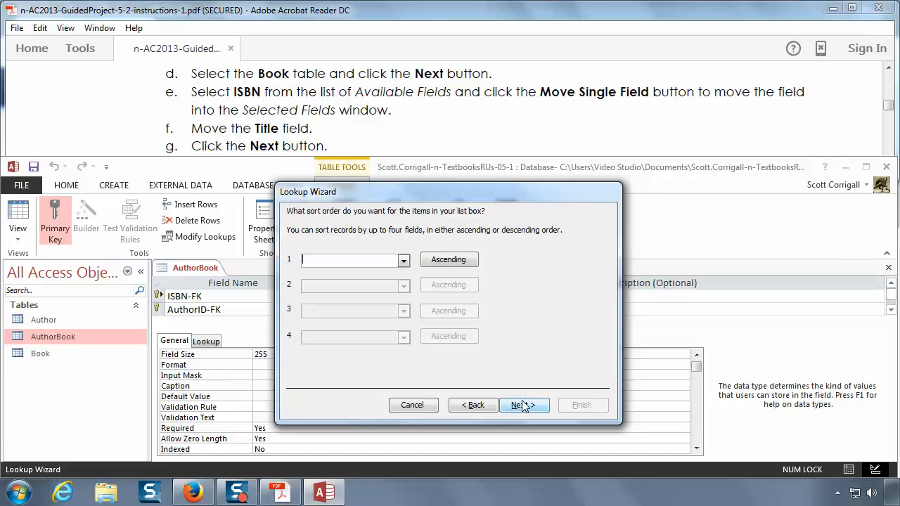
Step: Leave the ISBN-FK lookup list unsorted and turn off hiding of its key column, following instructions 9h and 9i
left_click(296, 65)
scroll(310, 84, "down", 3)
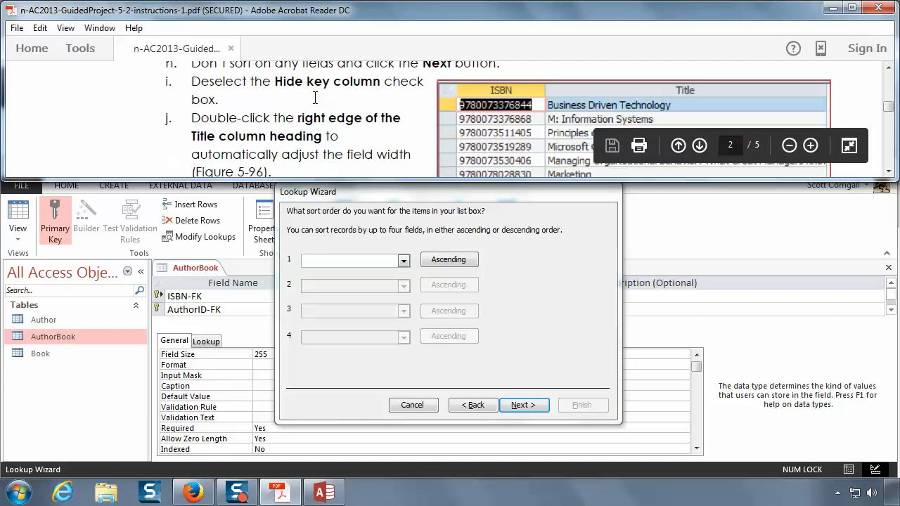
scroll(315, 97, "up", 1)
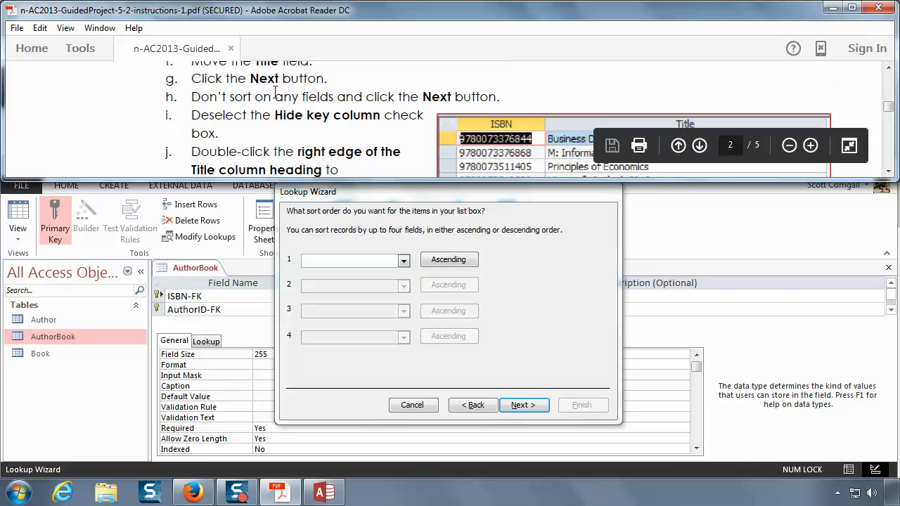
left_click(523, 405)
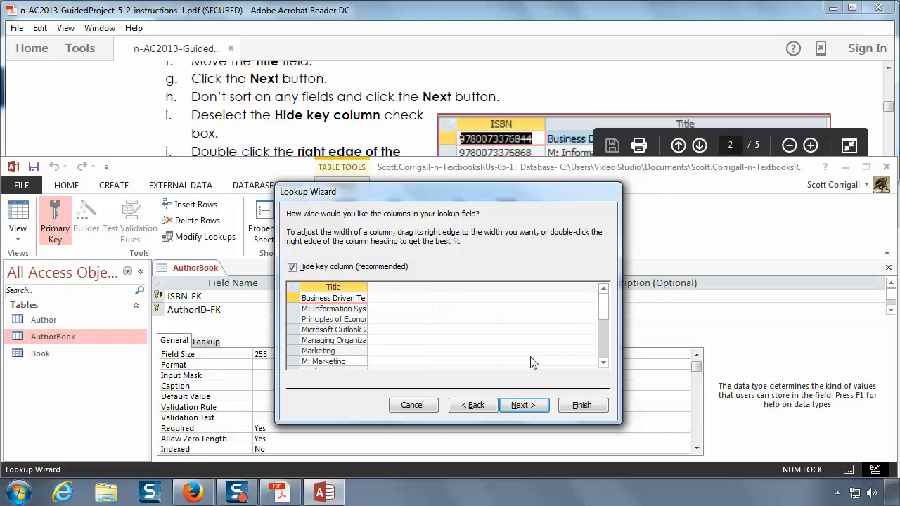
left_click(292, 268)
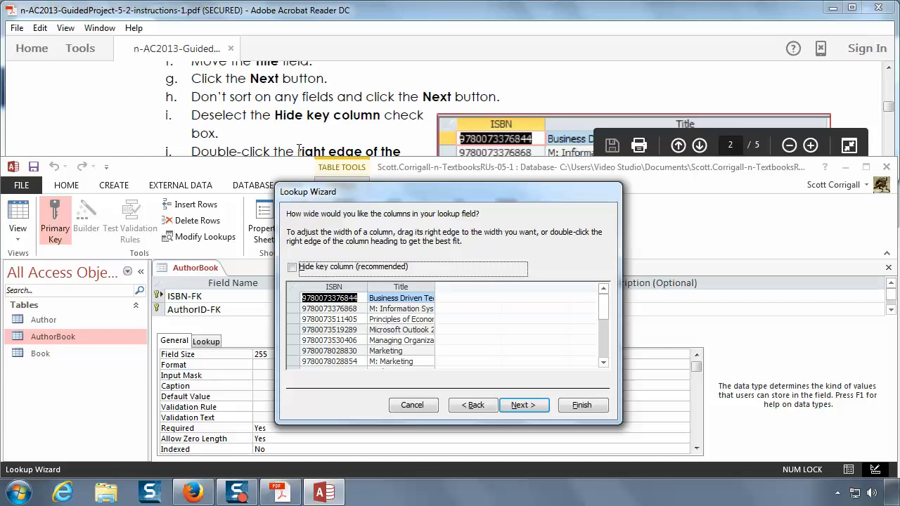
Step: Fit the width of the lookup's Title column to its contents, following instruction 9j
left_click(361, 149)
scroll(360, 148, "down", 2)
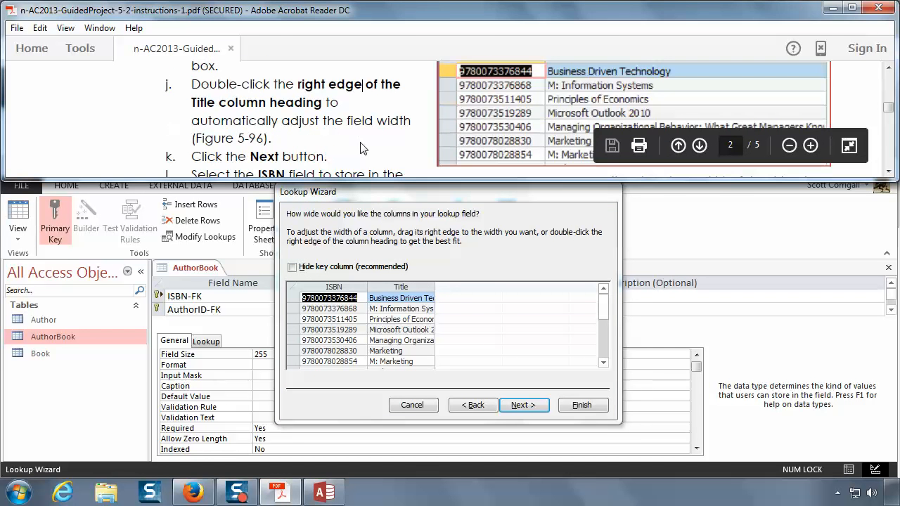
left_click(476, 316)
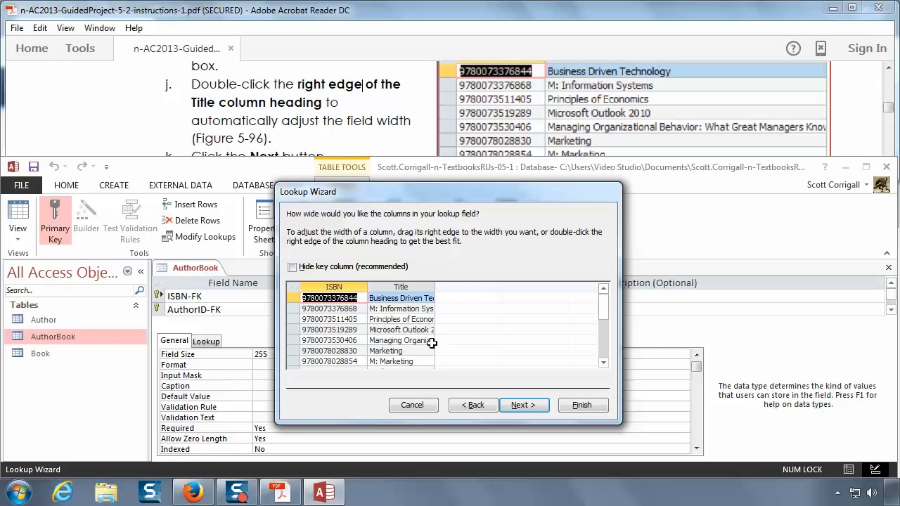
double_click(435, 287)
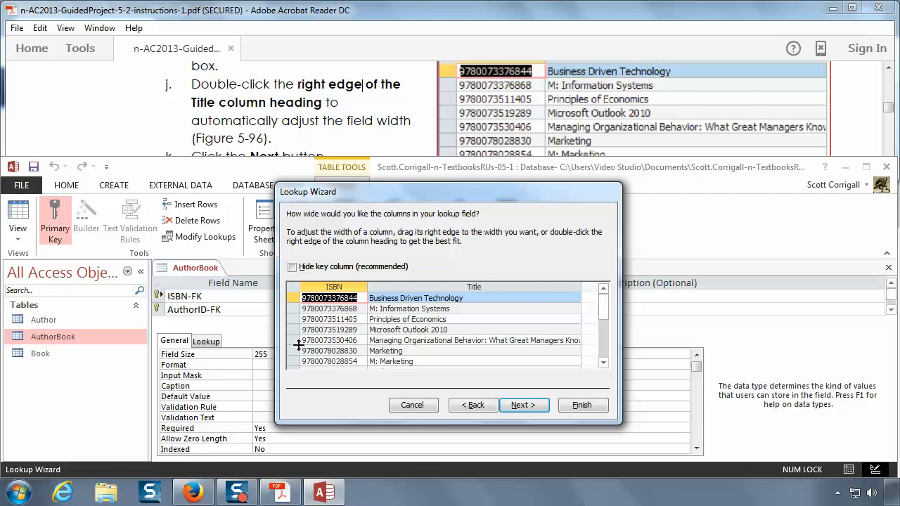
Step: Accept the column layout and keep ISBN as the field whose value the lookup stores, following instructions 9k and 9l
left_click(260, 163)
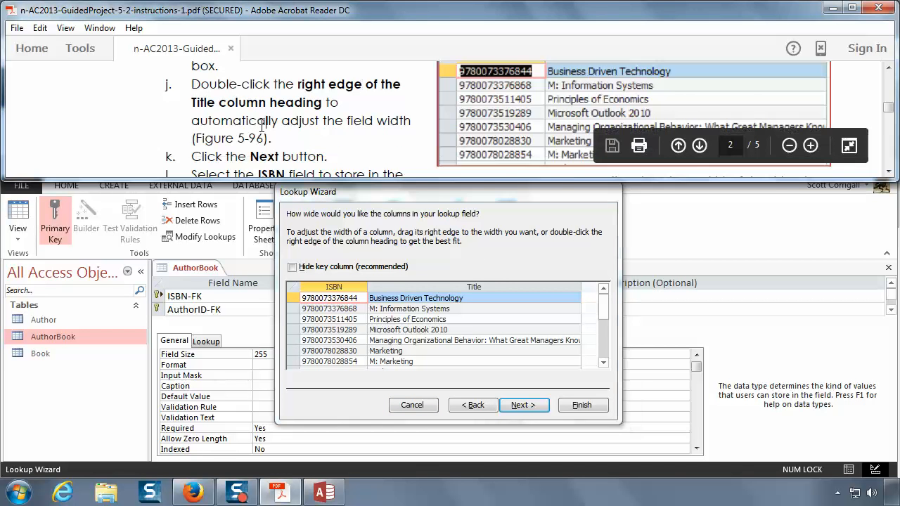
scroll(262, 126, "down", 1)
scroll(262, 127, "down", 1)
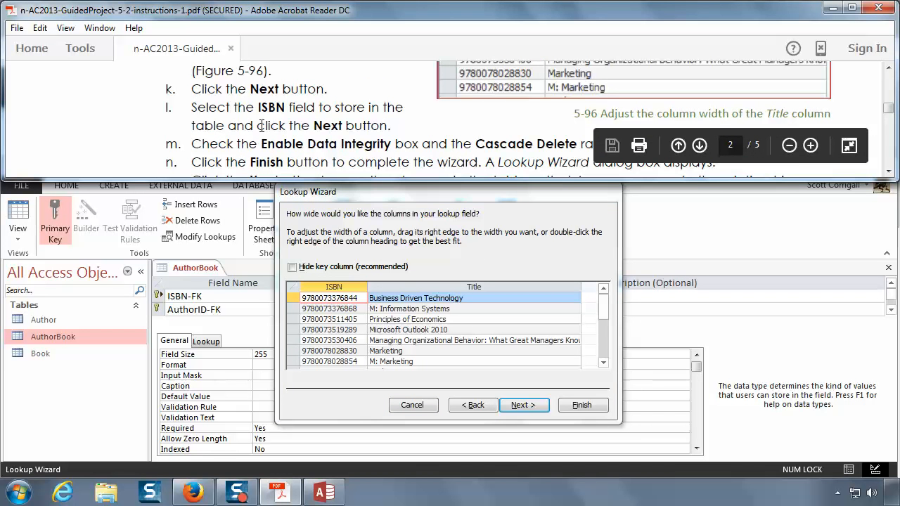
left_click(524, 405)
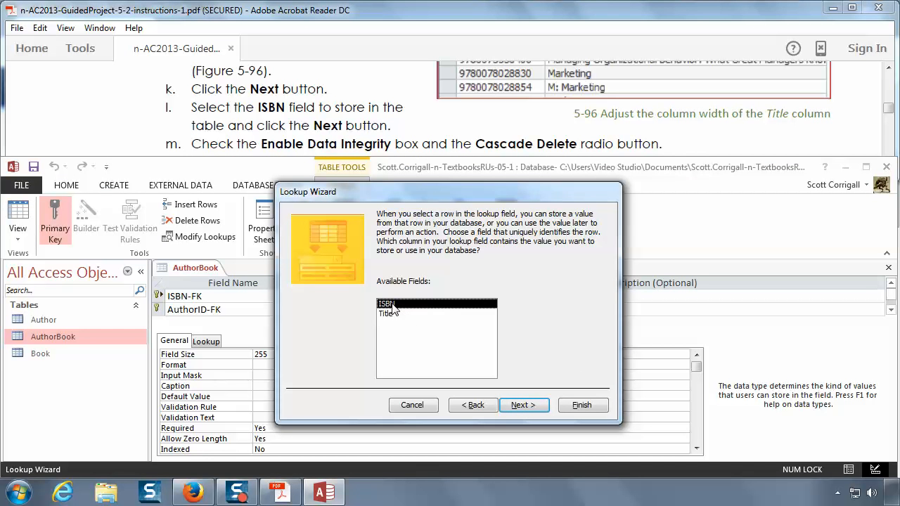
left_click(522, 405)
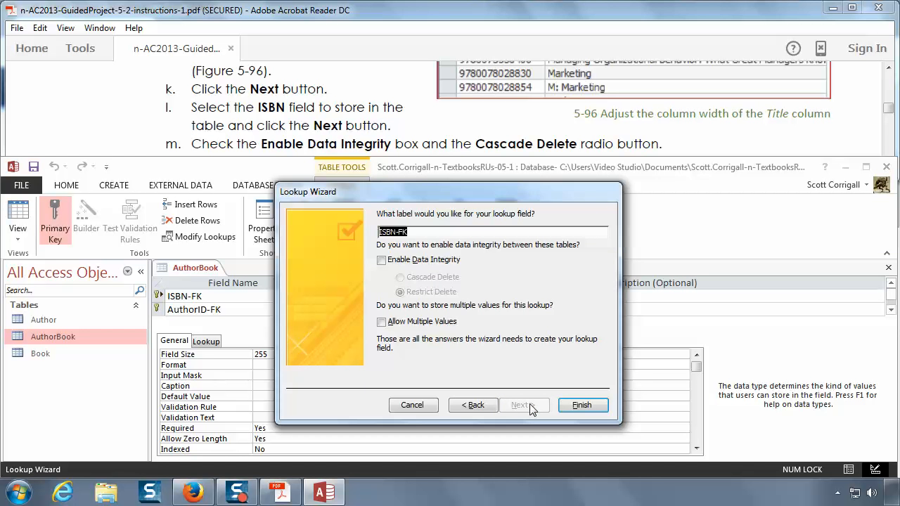
Step: Enable data integrity with Cascade Delete for the ISBN-FK lookup, following instruction 9m
left_click(292, 106)
scroll(292, 110, "down", 1)
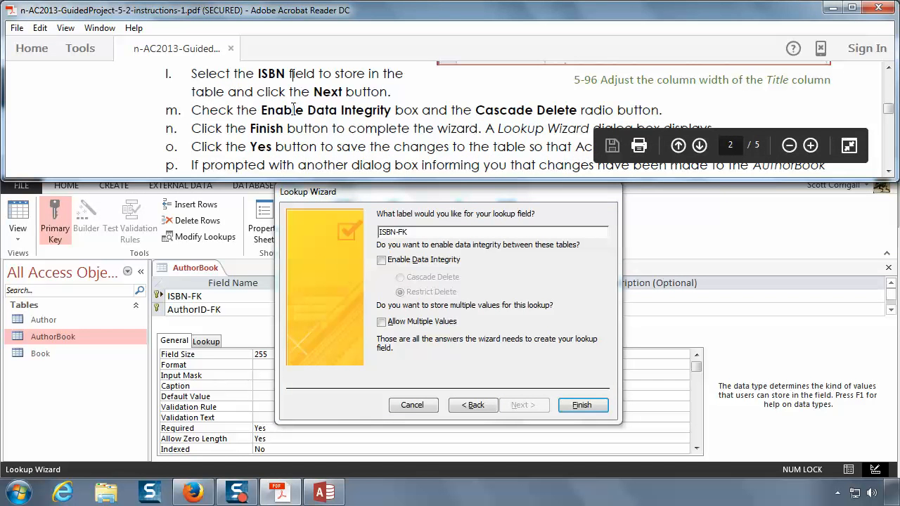
scroll(344, 144, "down", 1)
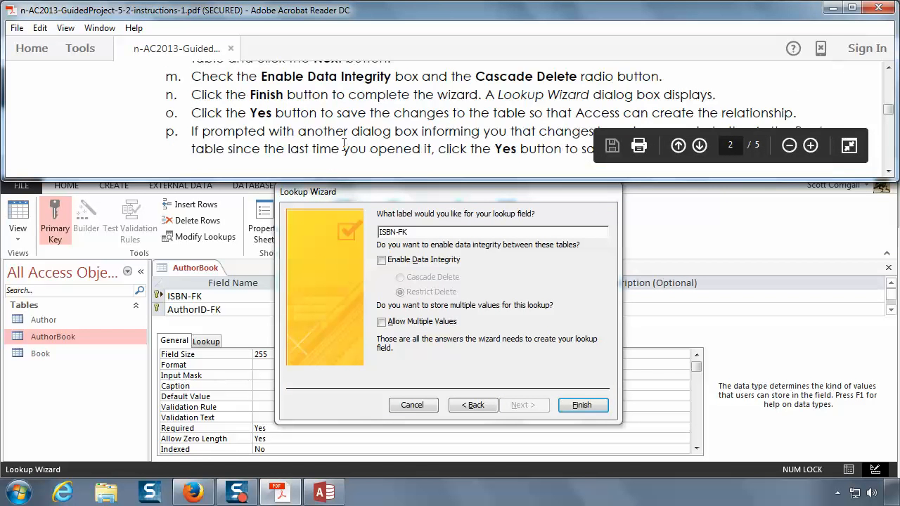
left_click(382, 261)
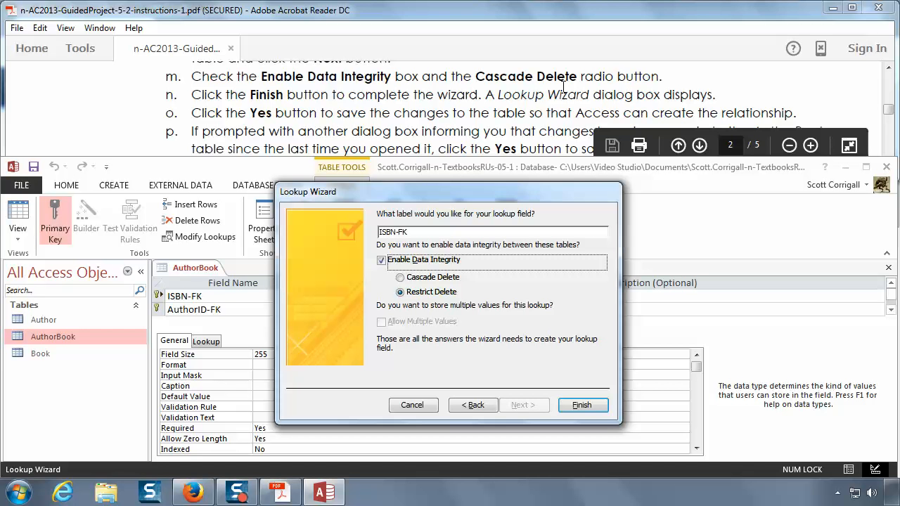
left_click(400, 278)
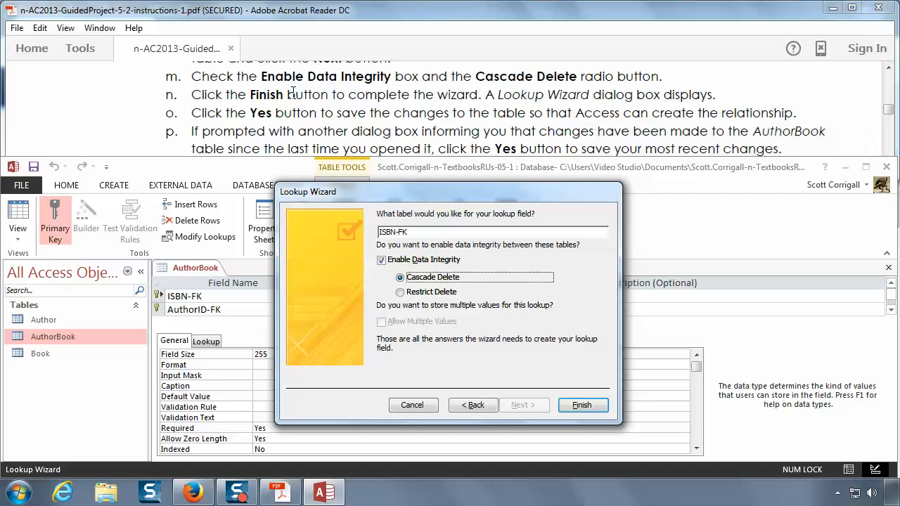
Step: Finish the ISBN-FK lookup and save the AuthorBook table with the most recent changes, following instructions 9n to 9p
left_click(578, 406)
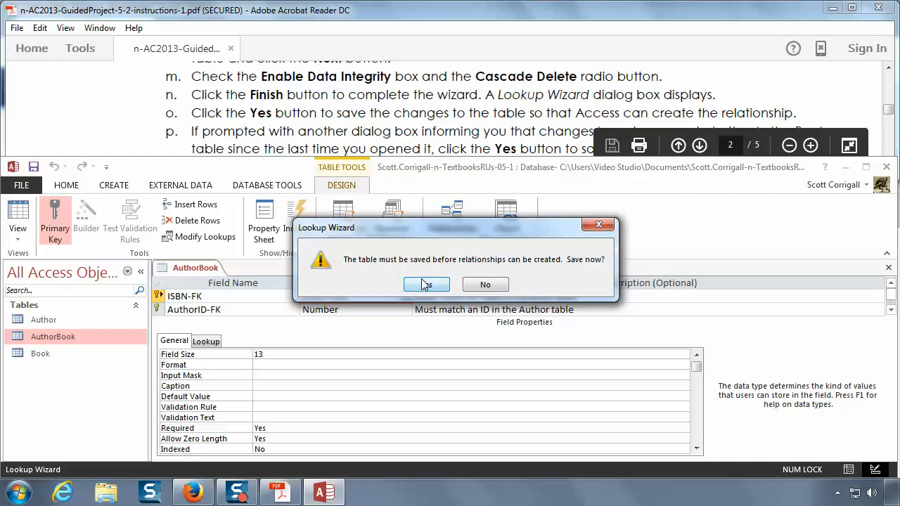
left_click(423, 284)
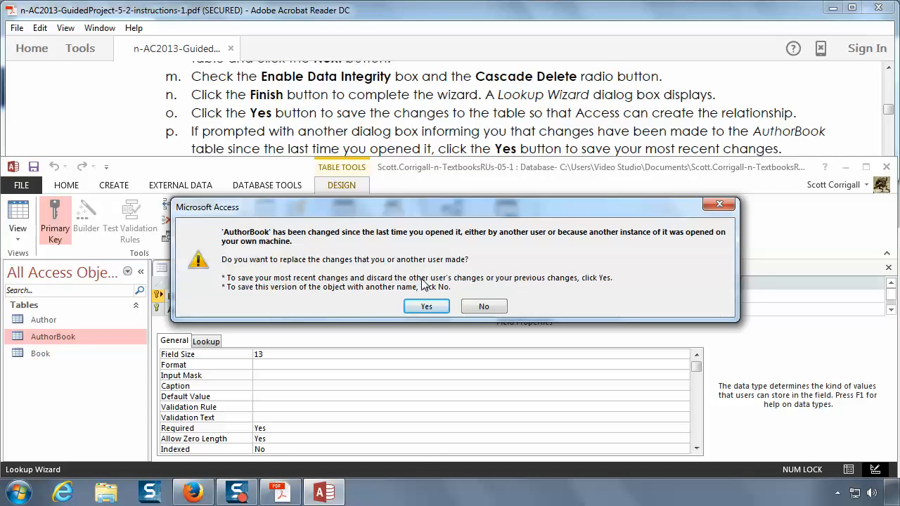
left_click(427, 307)
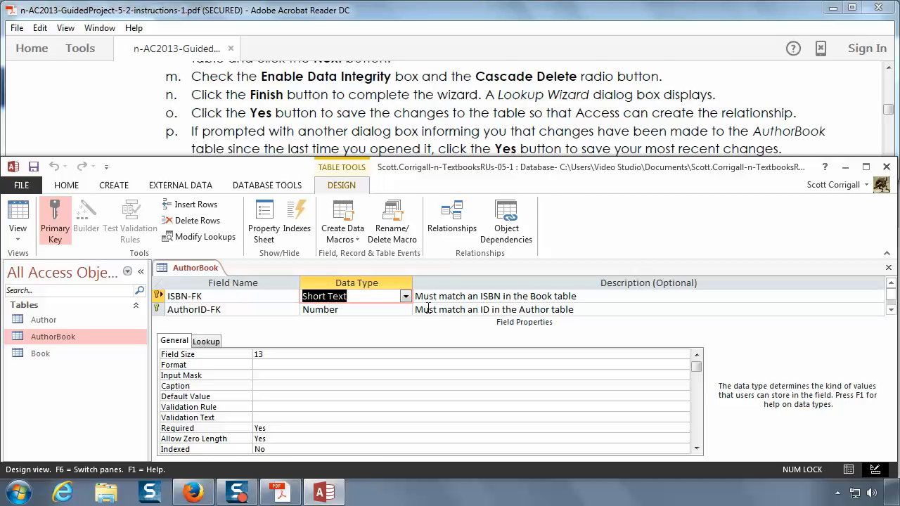
Step: Close the AuthorBook table, following instruction 10
left_click(430, 134)
scroll(430, 116, "down", 1)
scroll(430, 115, "down", 2)
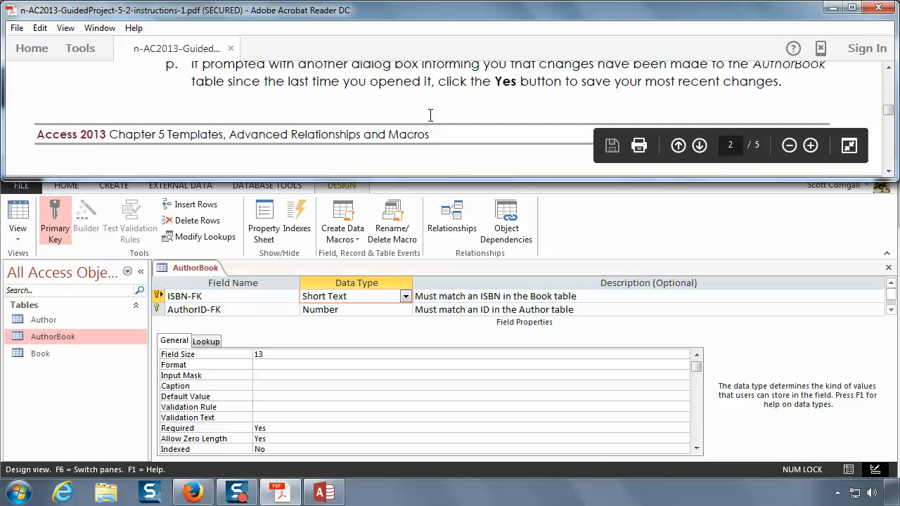
scroll(430, 114, "down", 5)
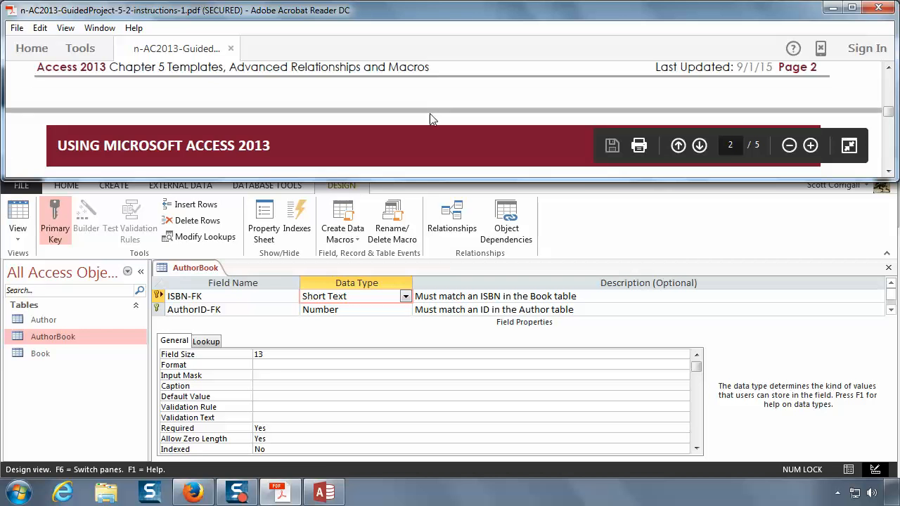
right_click(197, 272)
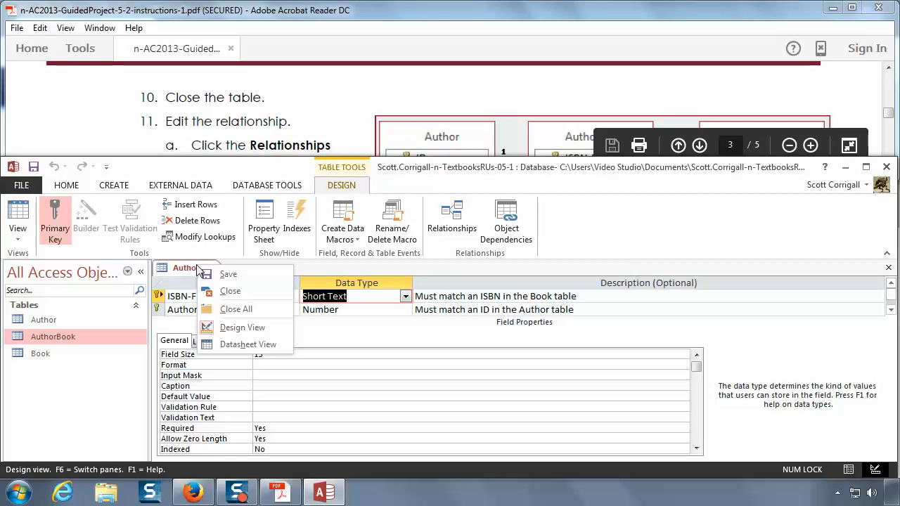
left_click(235, 293)
Step: Open the database's Relationships window, following instruction 11a
left_click(327, 102)
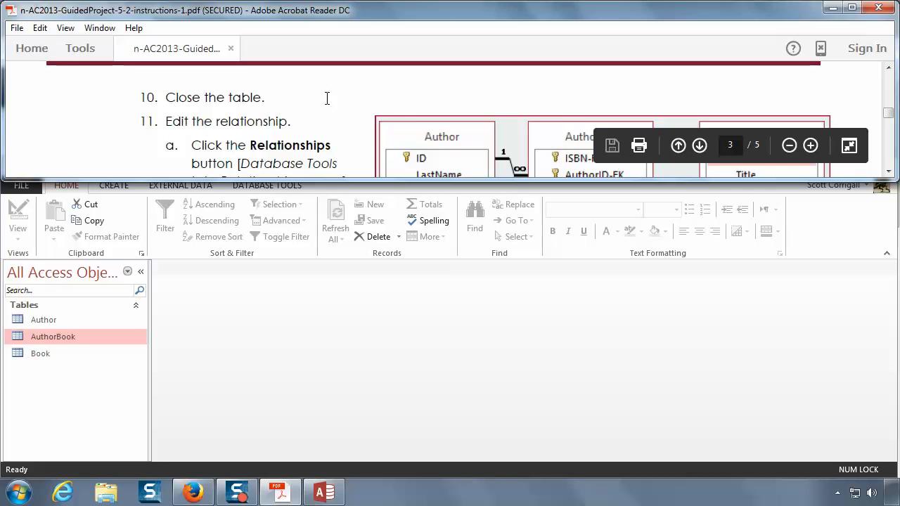
scroll(327, 105, "down", 1)
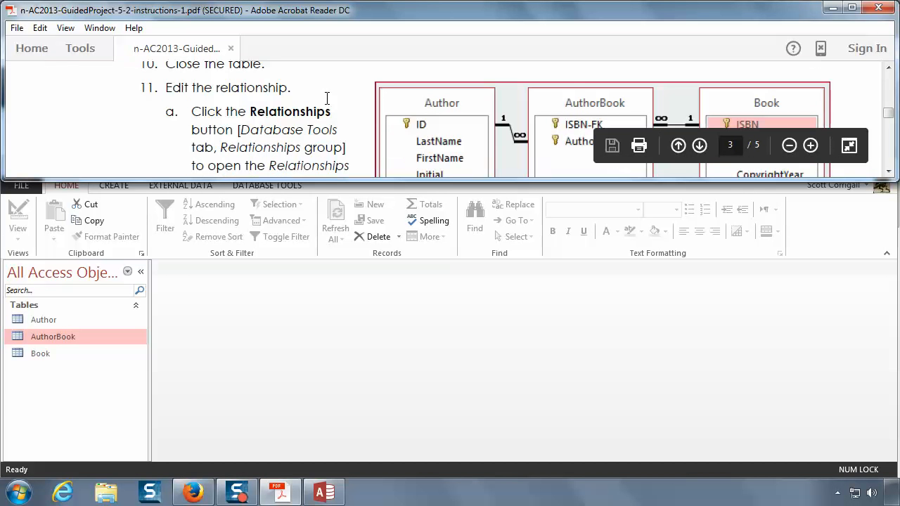
left_click(358, 306)
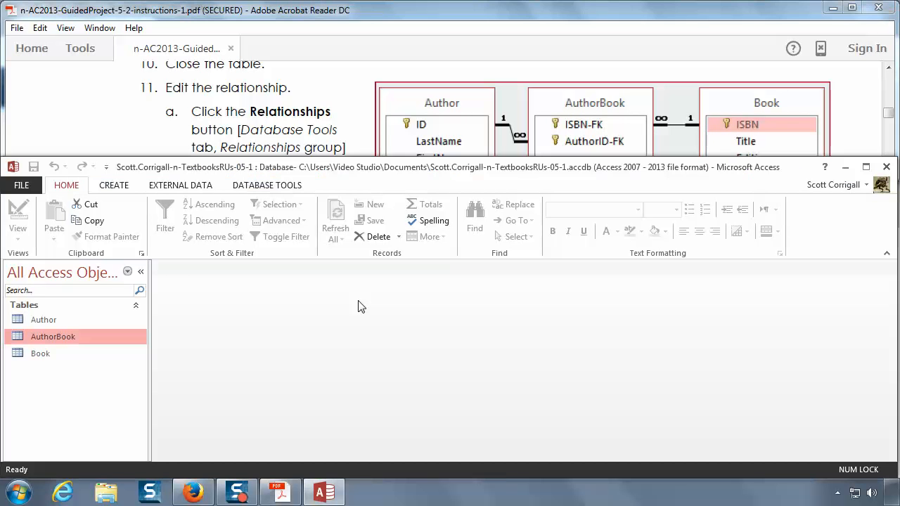
left_click(269, 186)
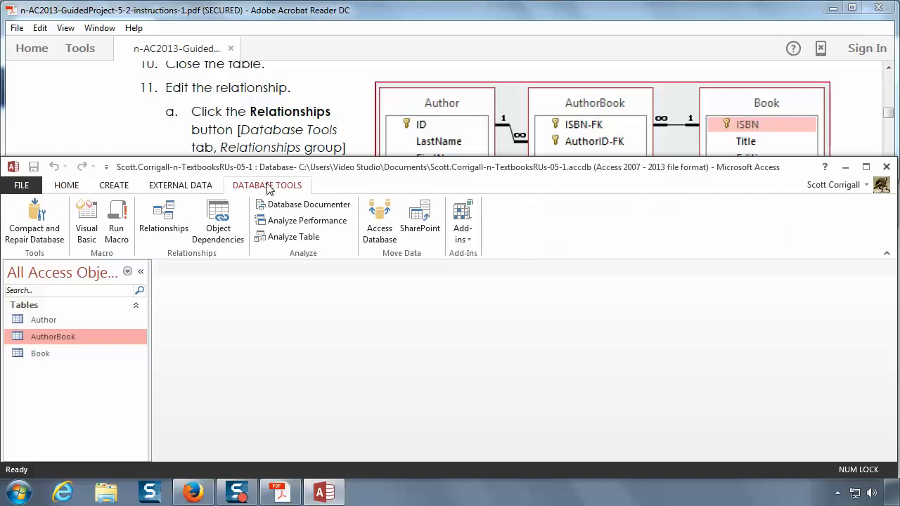
left_click(161, 232)
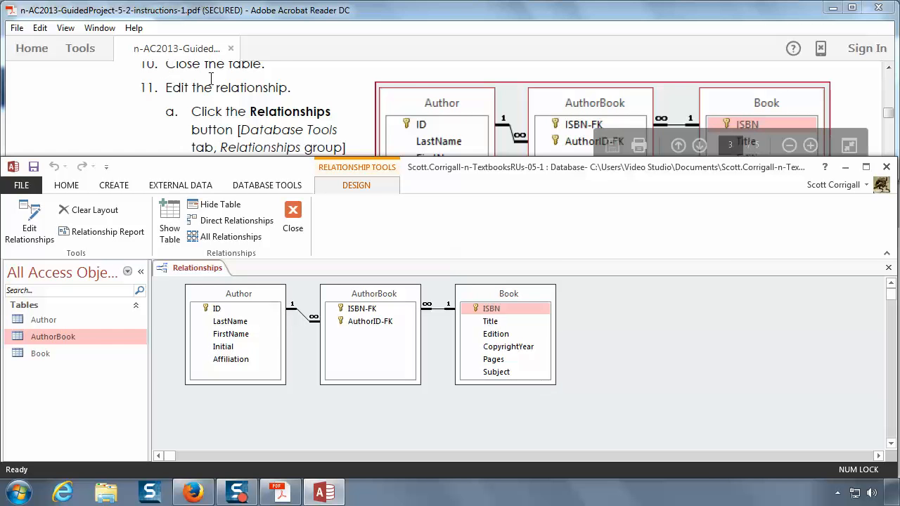
Step: Turn on Cascade Update Related Fields for the relationship between Author and AuthorBook, following instructions 11b to 11e
left_click(267, 119)
scroll(267, 120, "down", 4)
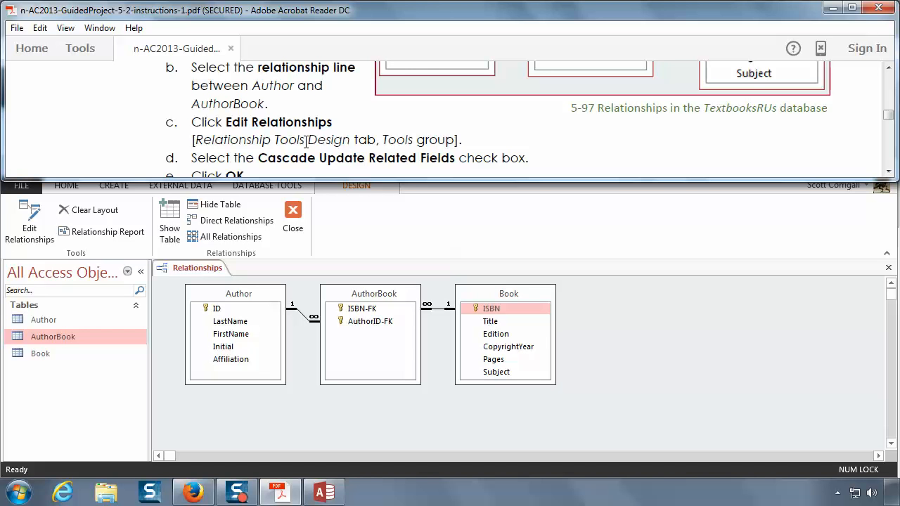
left_click(303, 315)
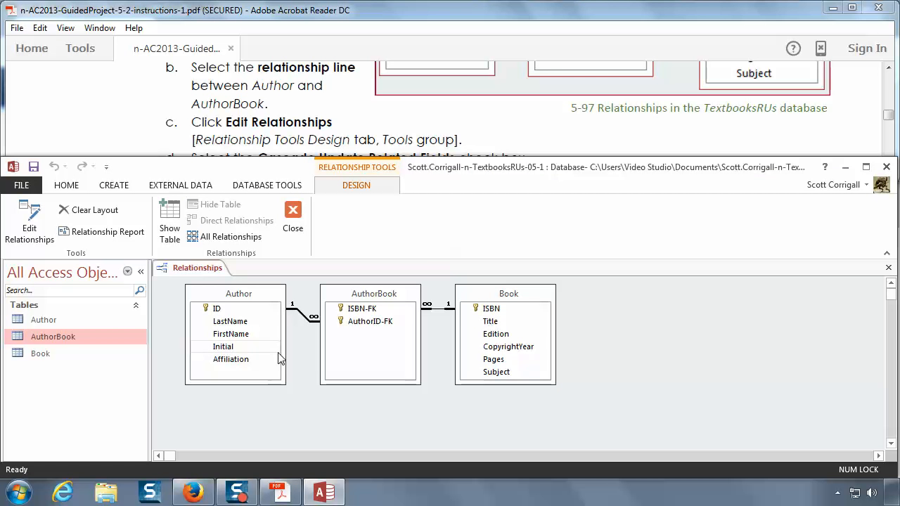
left_click(26, 230)
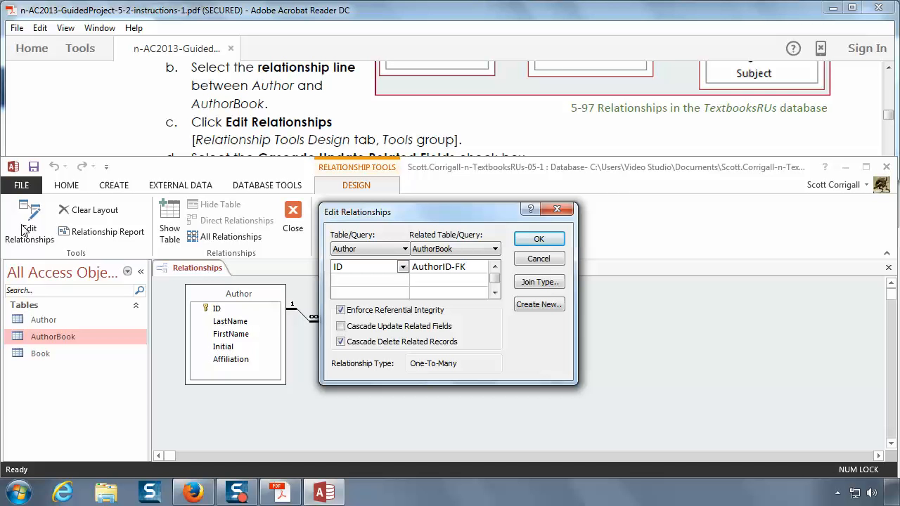
left_click(135, 106)
scroll(210, 110, "down", 2)
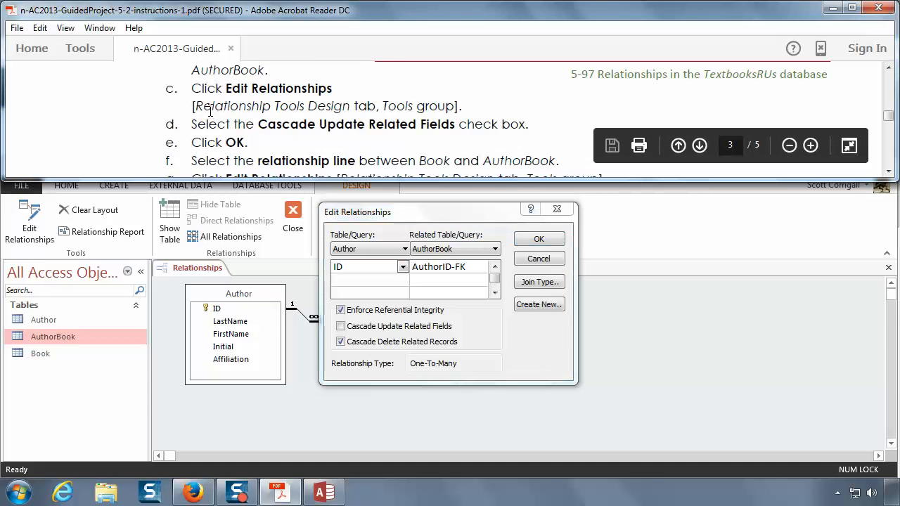
left_click(342, 327)
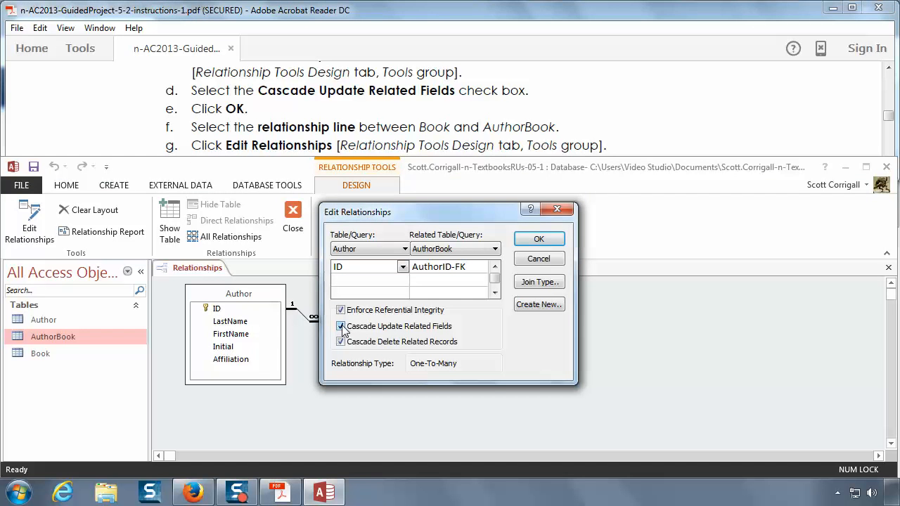
left_click(329, 144)
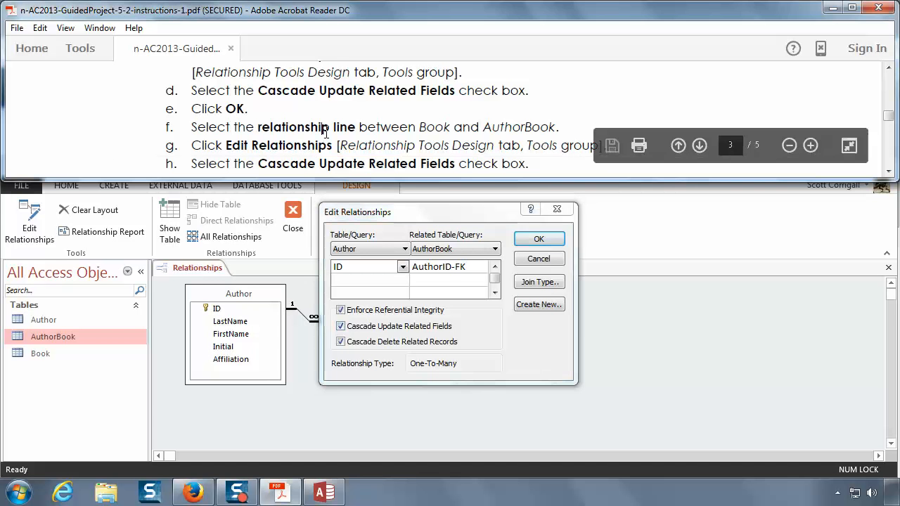
scroll(330, 128, "down", 3)
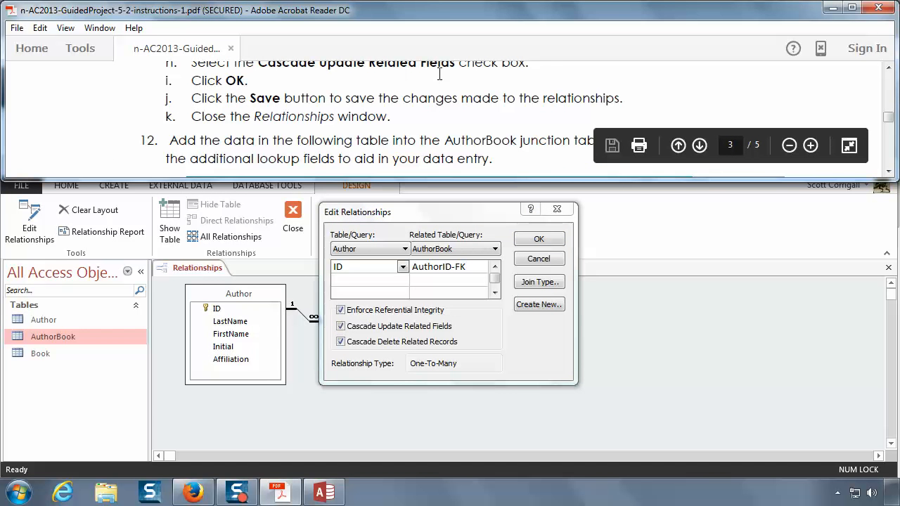
left_click(540, 241)
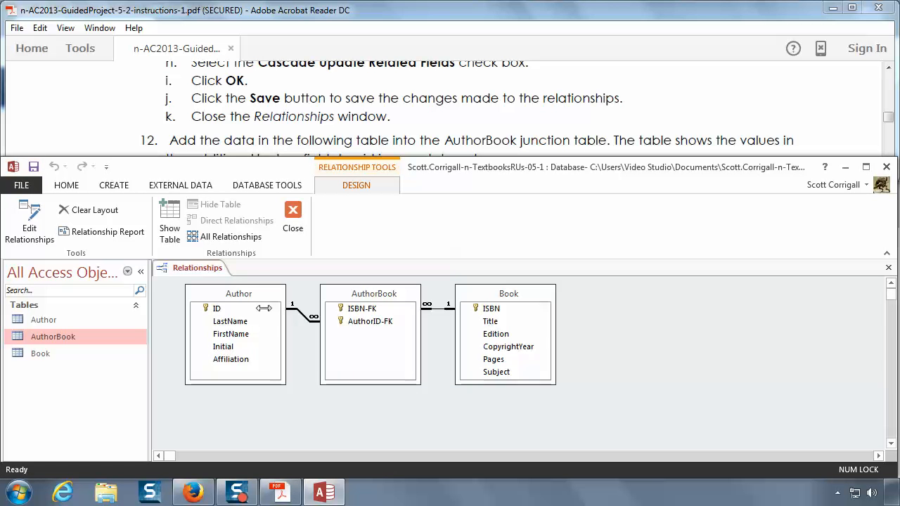
Step: Turn on Cascade Update Related Fields for the relationship between Book and AuthorBook and save the relationship changes
left_click(228, 309)
left_click(438, 311)
right_click(441, 314)
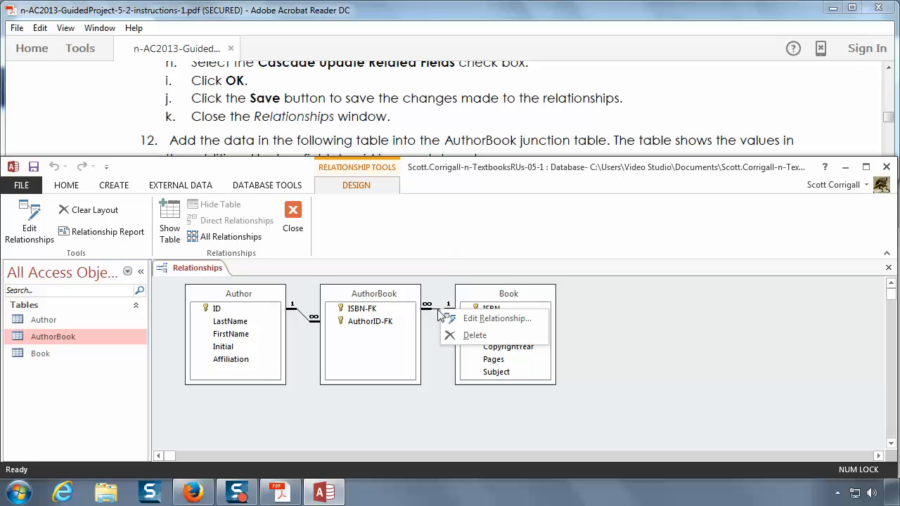
left_click(473, 320)
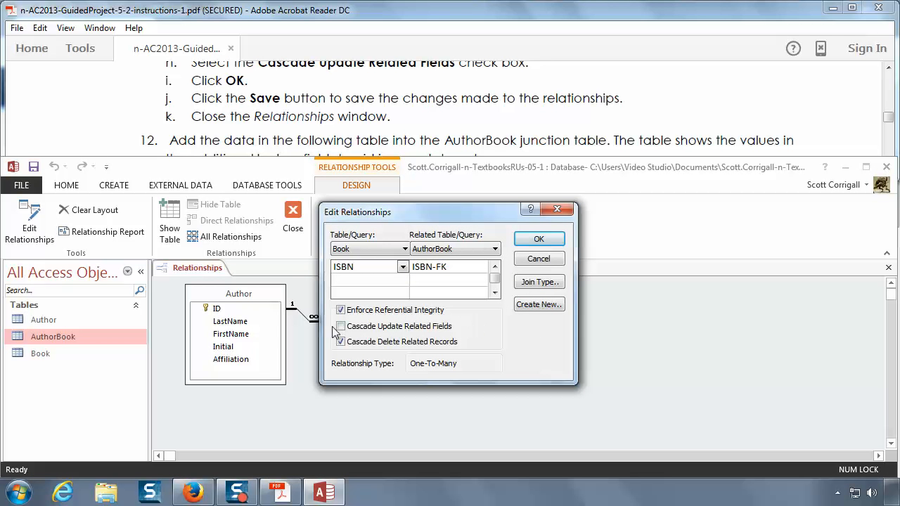
left_click(340, 326)
left_click(546, 238)
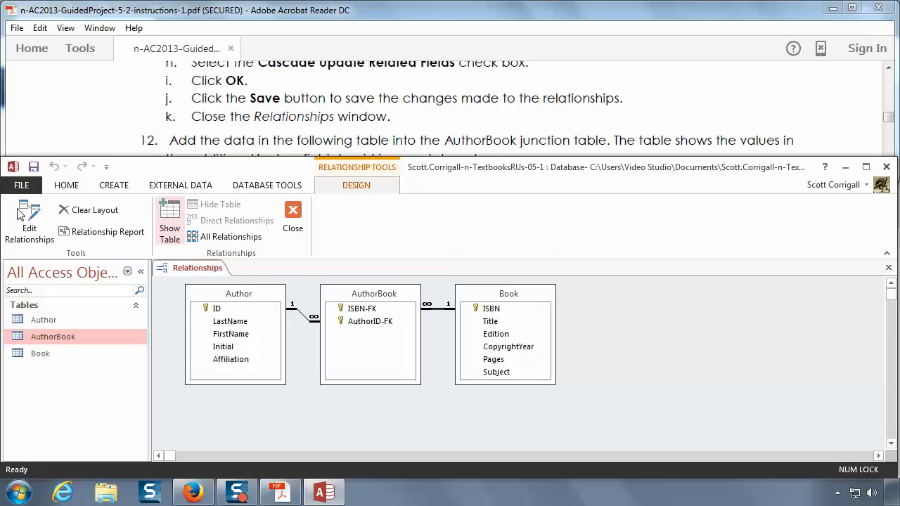
left_click(33, 167)
Step: Review the relationship-editing instructions under item 11 and read on to item 12 about adding data to AuthorBook
left_click(331, 102)
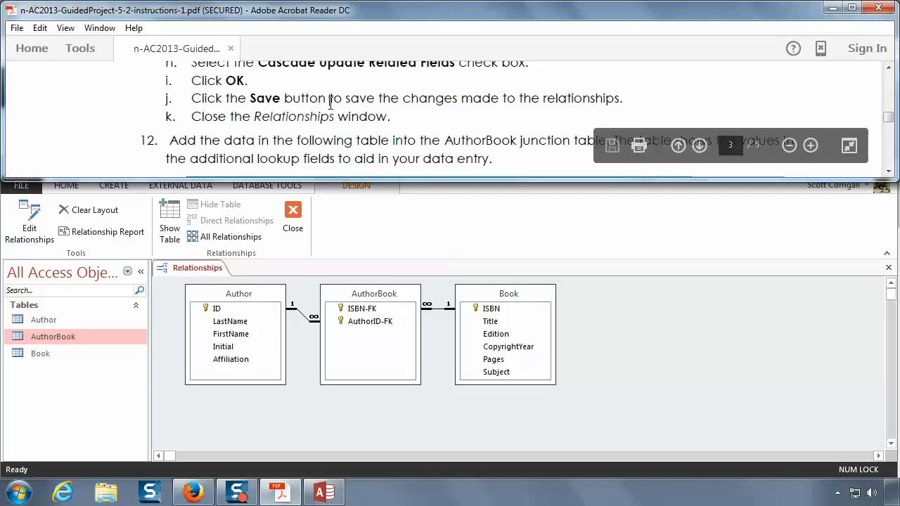
scroll(332, 102, "down", 1)
scroll(332, 102, "up", 1)
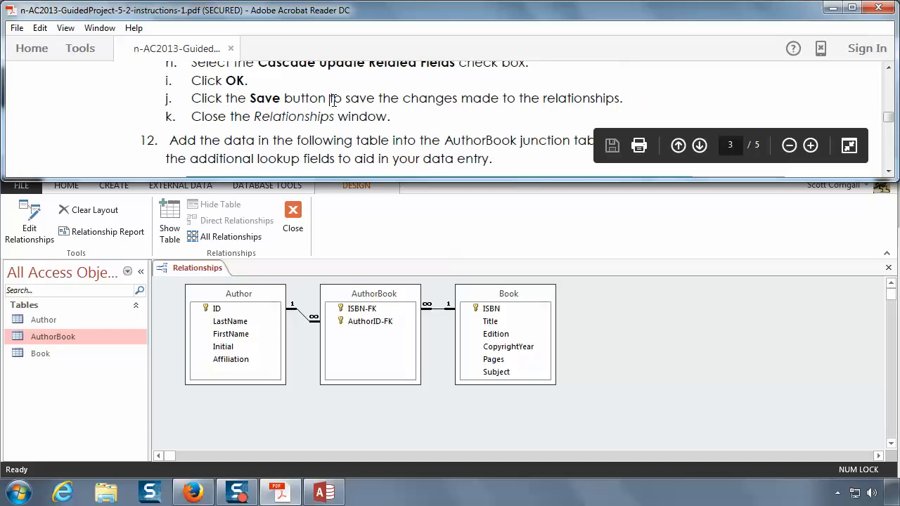
scroll(334, 100, "up", 3)
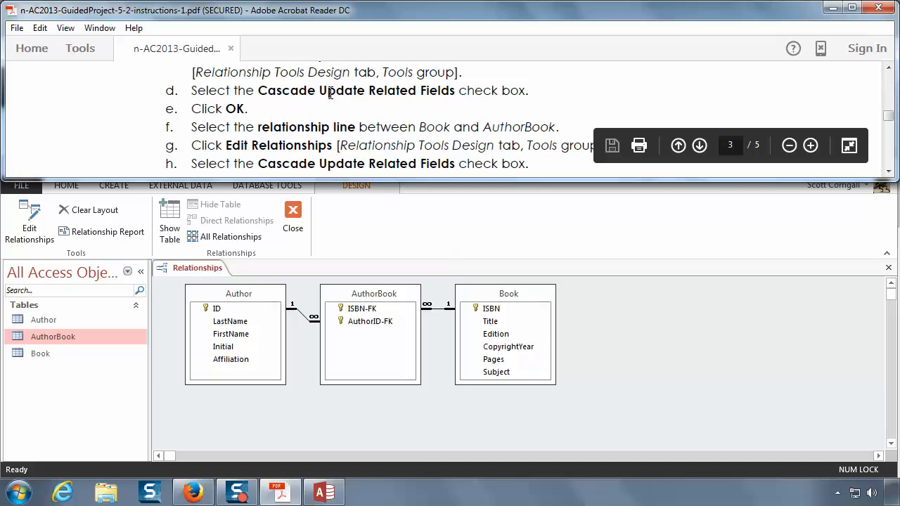
scroll(330, 93, "up", 2)
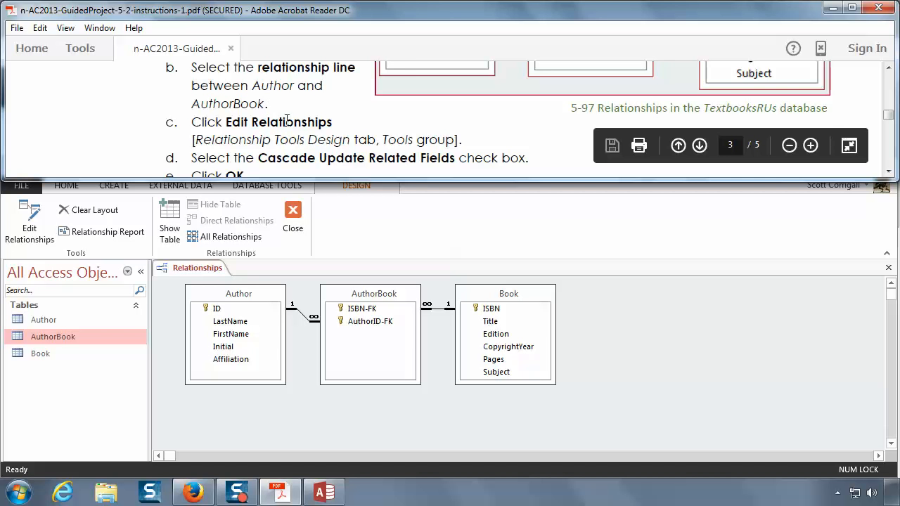
scroll(270, 94, "up", 1)
scroll(281, 95, "down", 2)
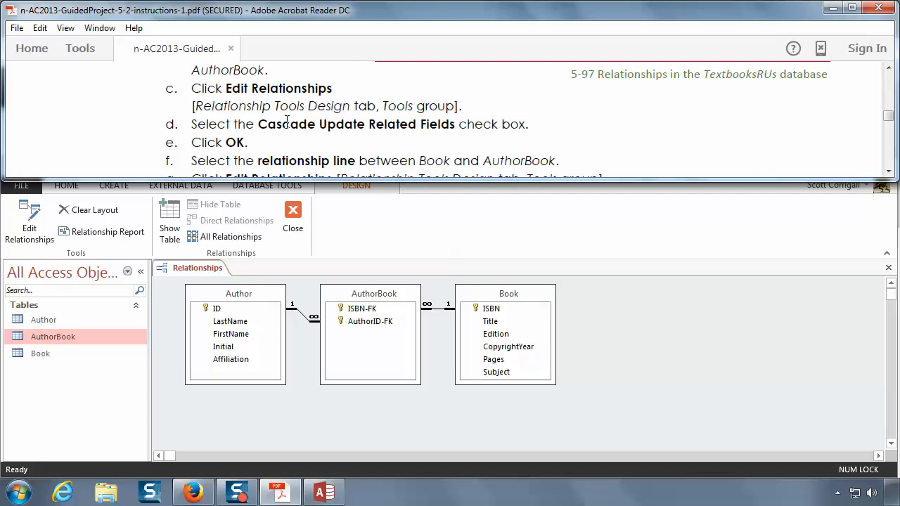
scroll(287, 121, "down", 2)
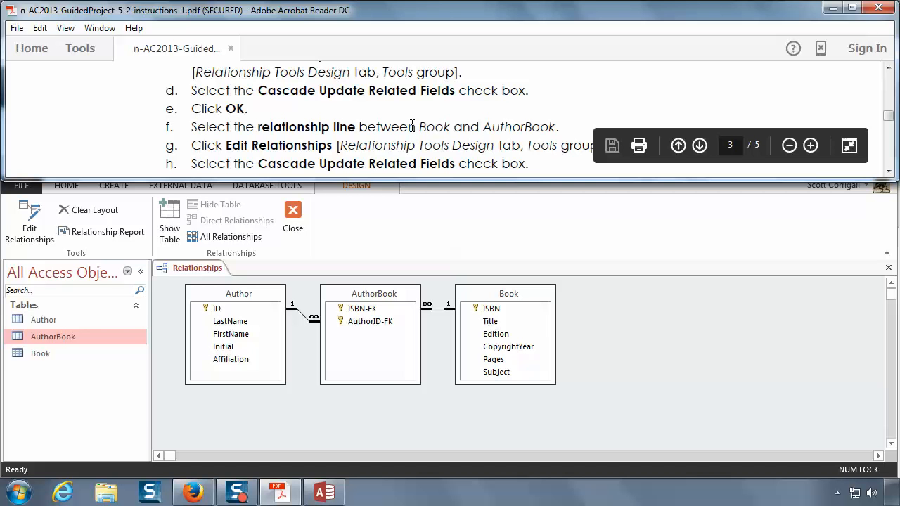
scroll(429, 116, "down", 2)
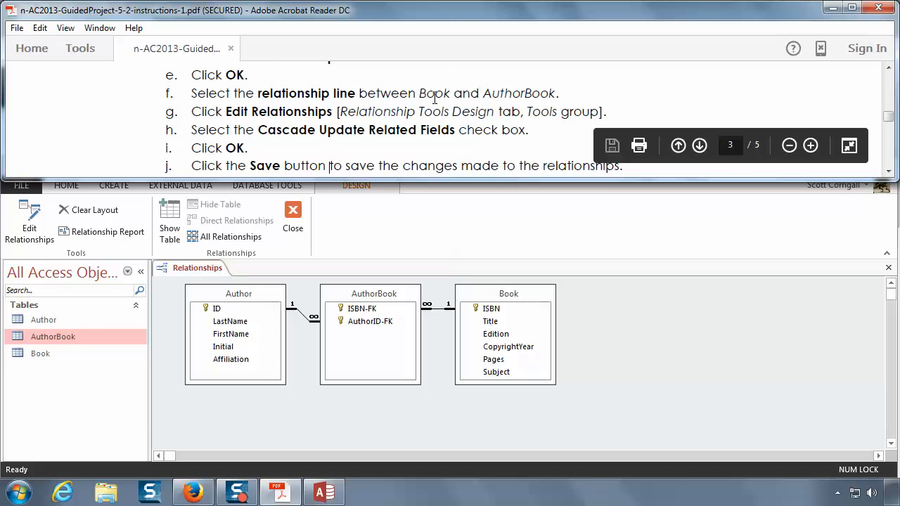
scroll(434, 98, "up", 2)
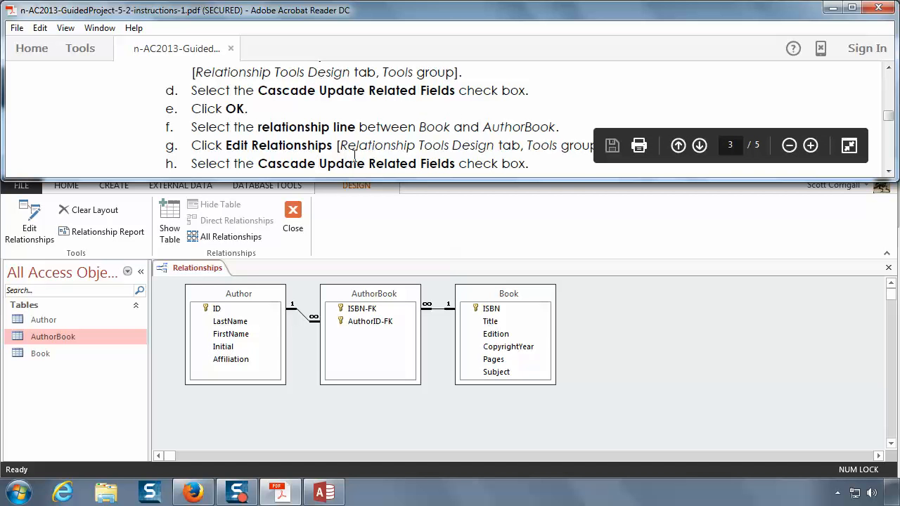
scroll(355, 155, "down", 1)
scroll(355, 156, "down", 2)
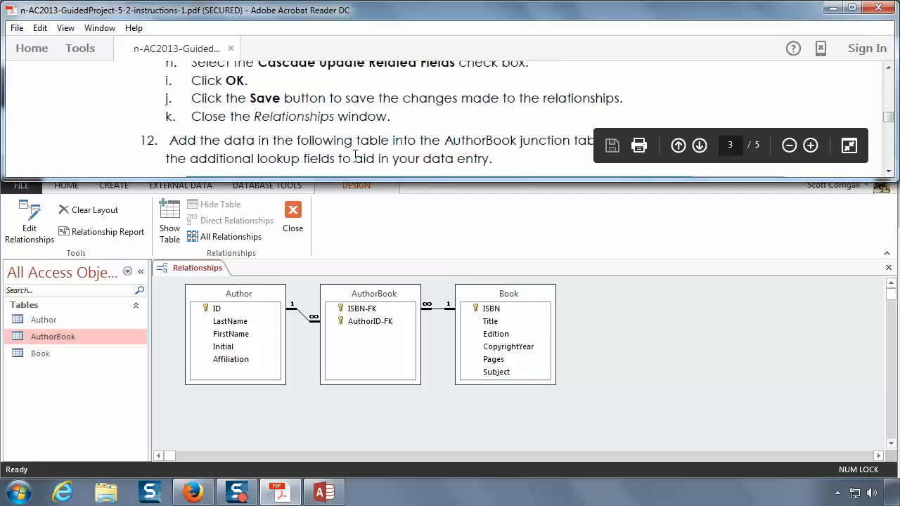
Step: Close the database's Relationships window, following instruction 11k
left_click(171, 328)
left_click(33, 167)
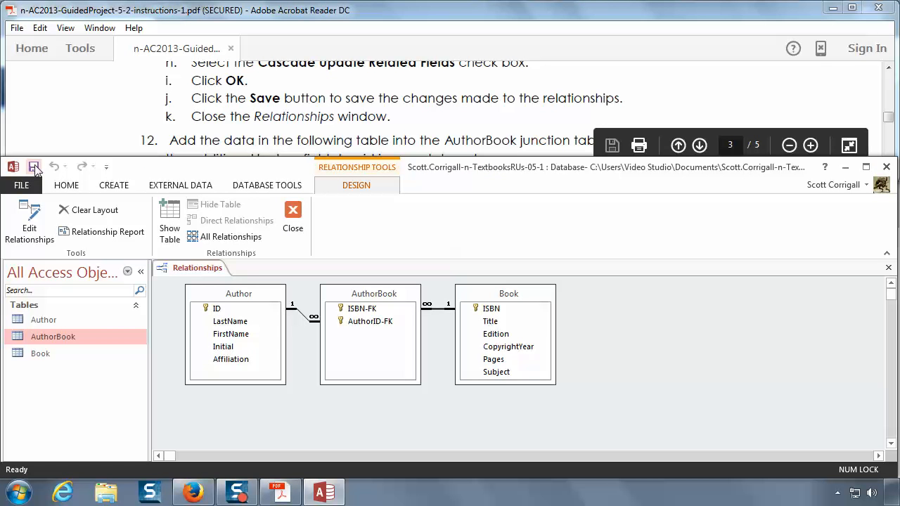
right_click(186, 269)
left_click(218, 296)
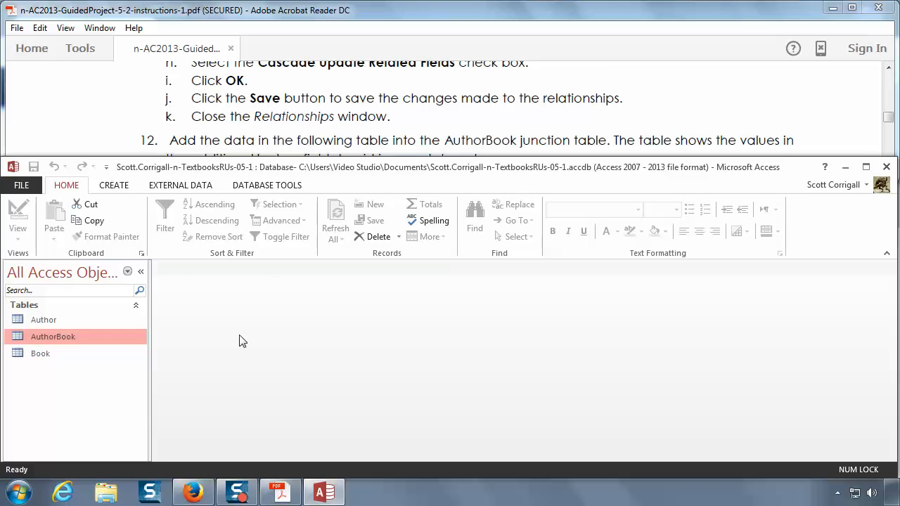
Step: Review the AuthorBook data table under item 12 of the instructions, from its header down to the last row
left_click(280, 129)
scroll(285, 133, "down", 3)
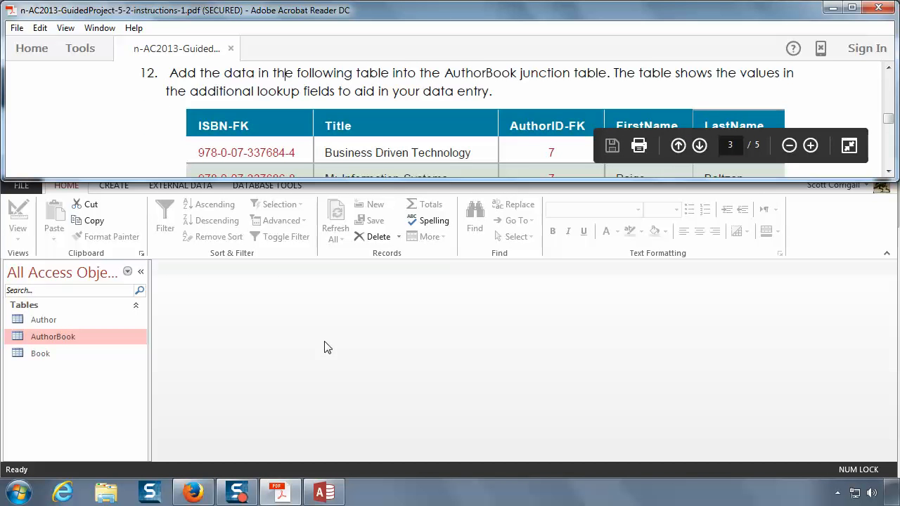
scroll(374, 135, "down", 2)
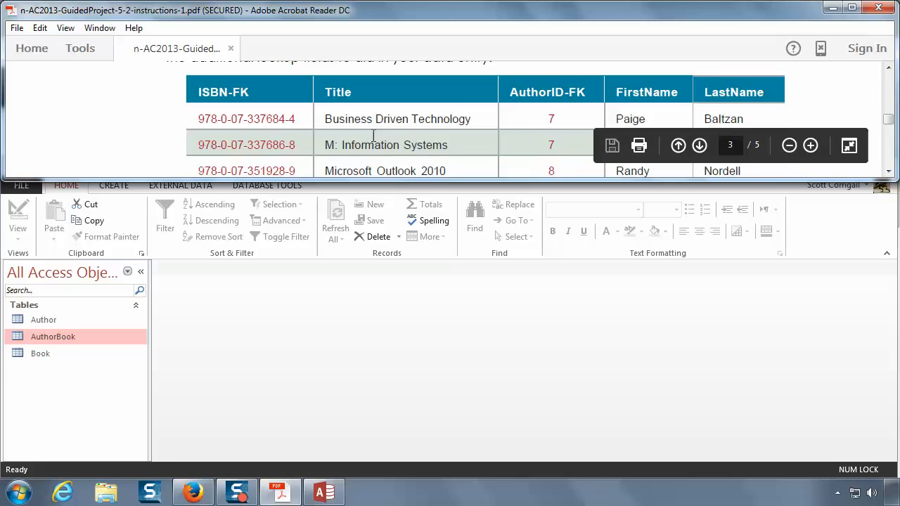
scroll(374, 136, "down", 4)
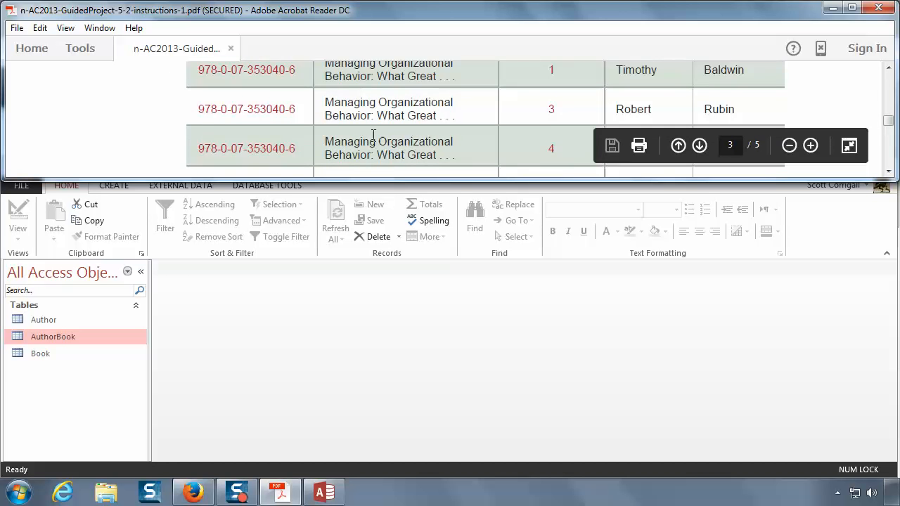
scroll(373, 135, "down", 4)
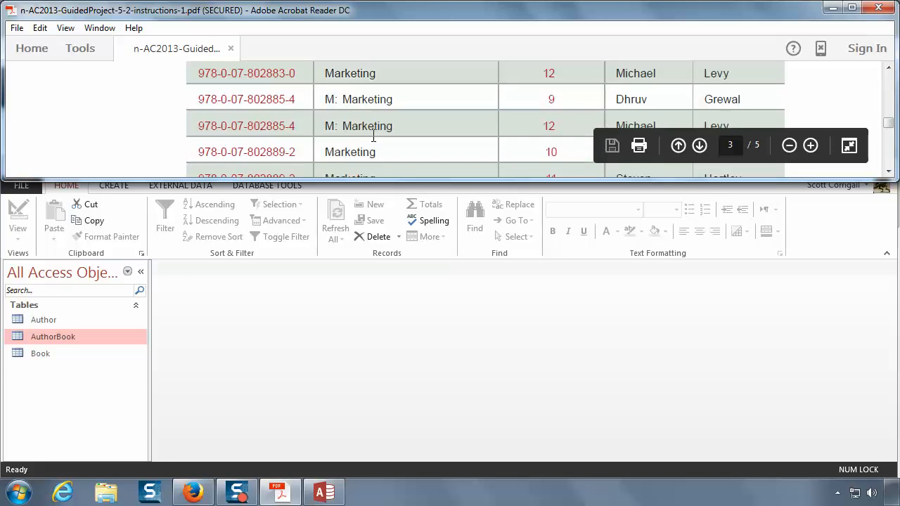
scroll(374, 136, "down", 2)
scroll(374, 136, "down", 3)
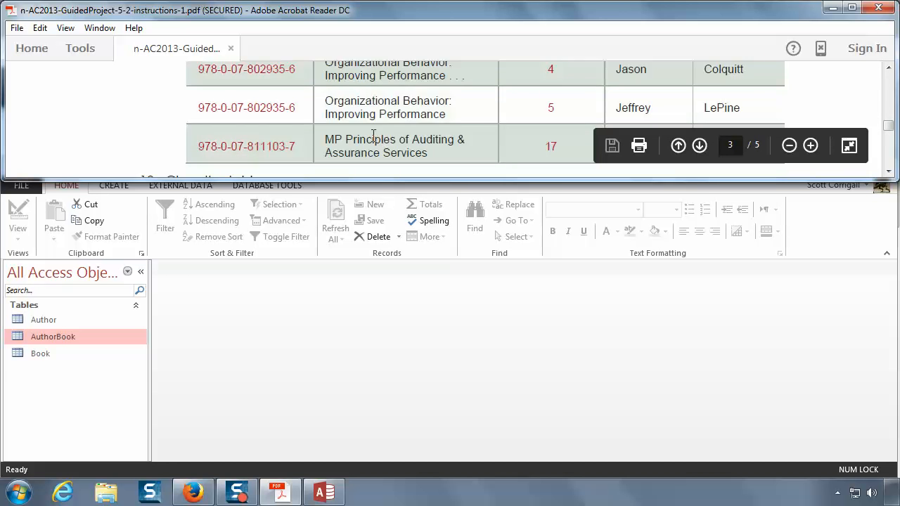
scroll(374, 136, "up", 11)
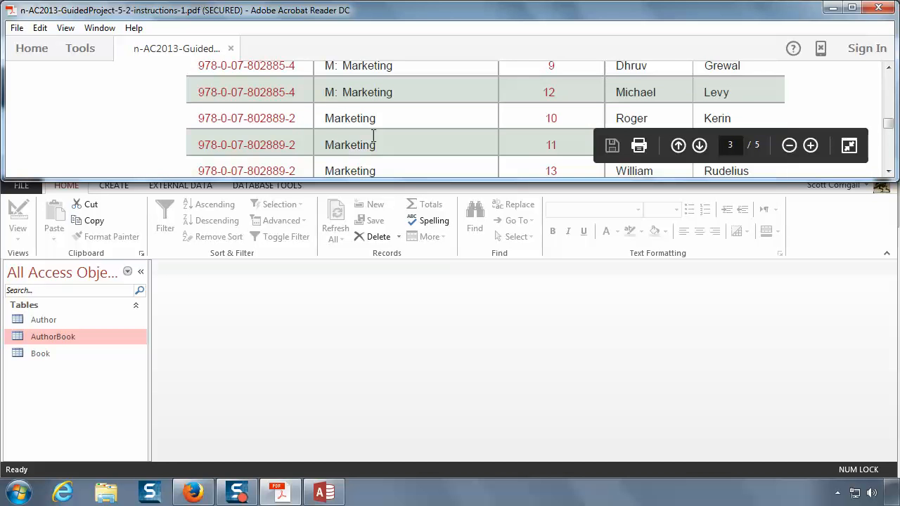
scroll(373, 136, "up", 7)
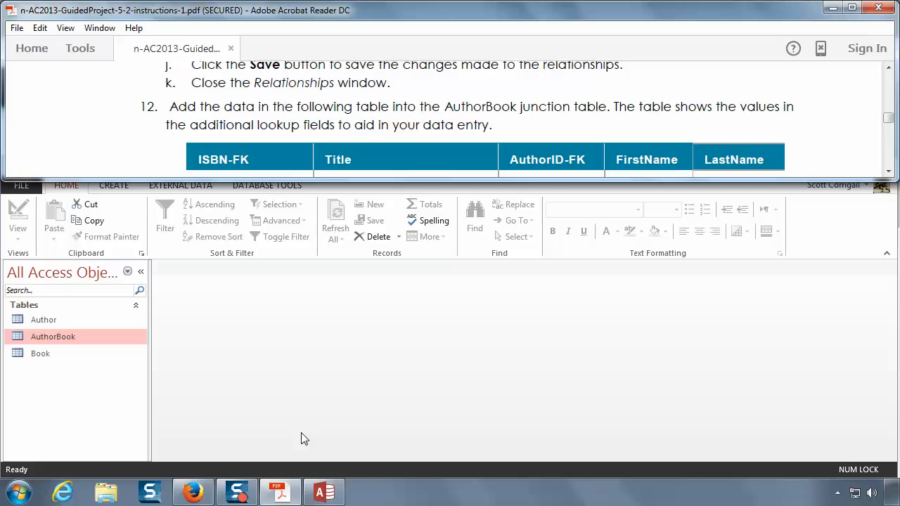
double_click(66, 336)
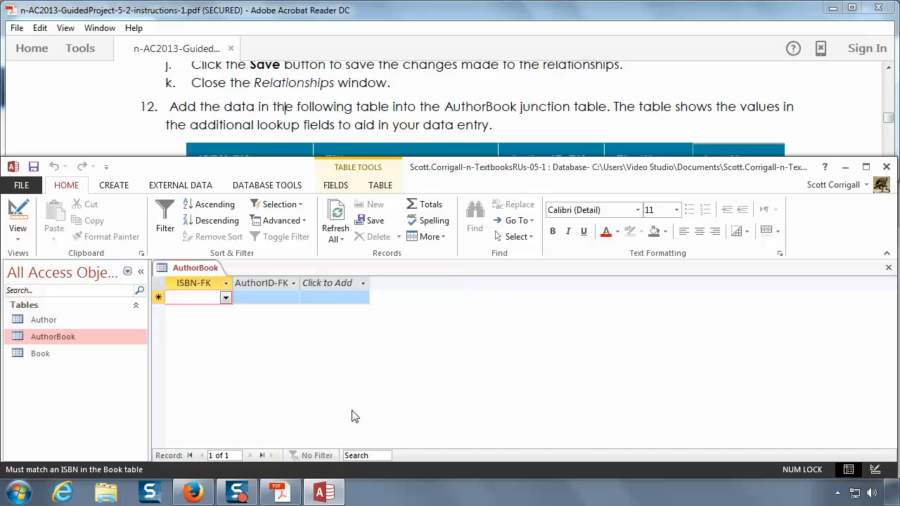
left_click(154, 76)
scroll(162, 97, "down", 2)
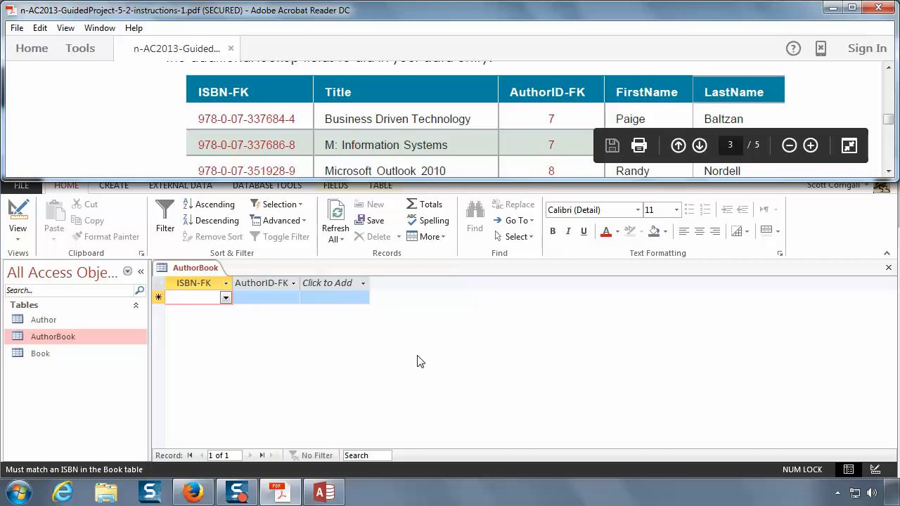
left_click(226, 299)
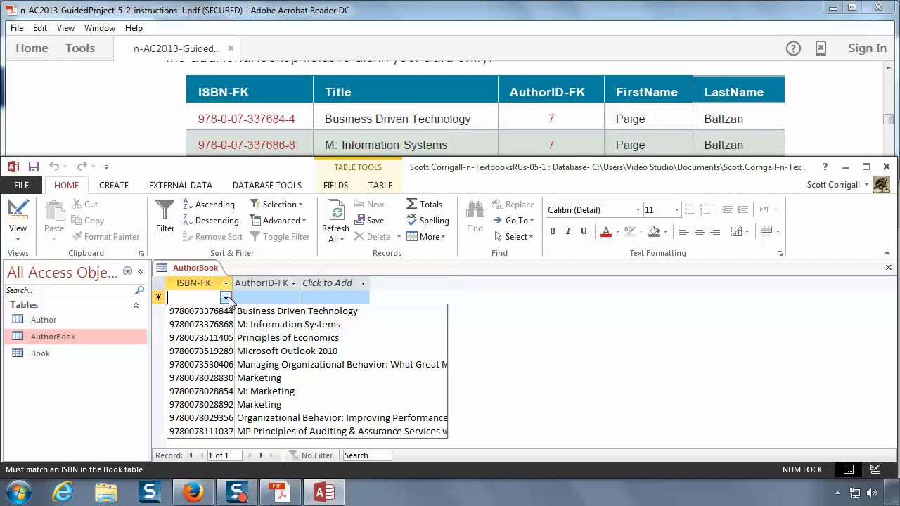
left_click(270, 315)
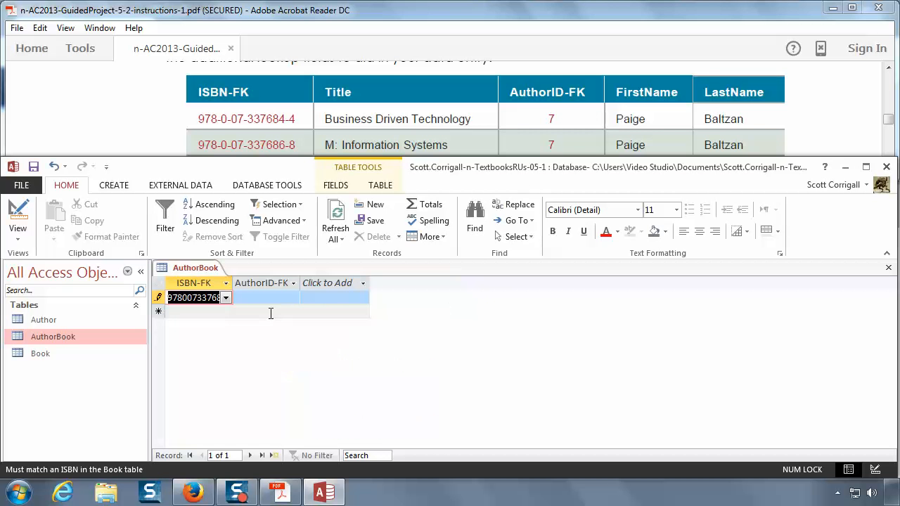
Step: Set the first record's AuthorID-FK to 7 and commit the record
left_click(295, 285)
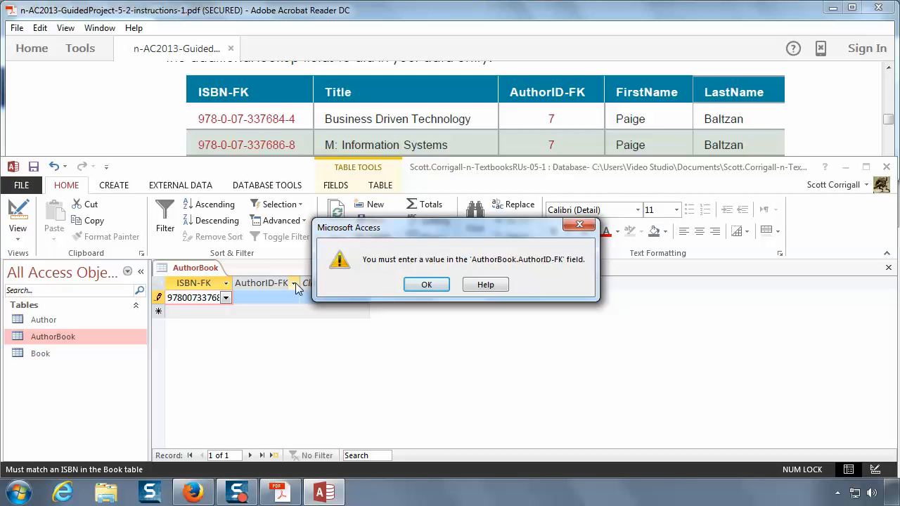
left_click(423, 286)
left_click(277, 297)
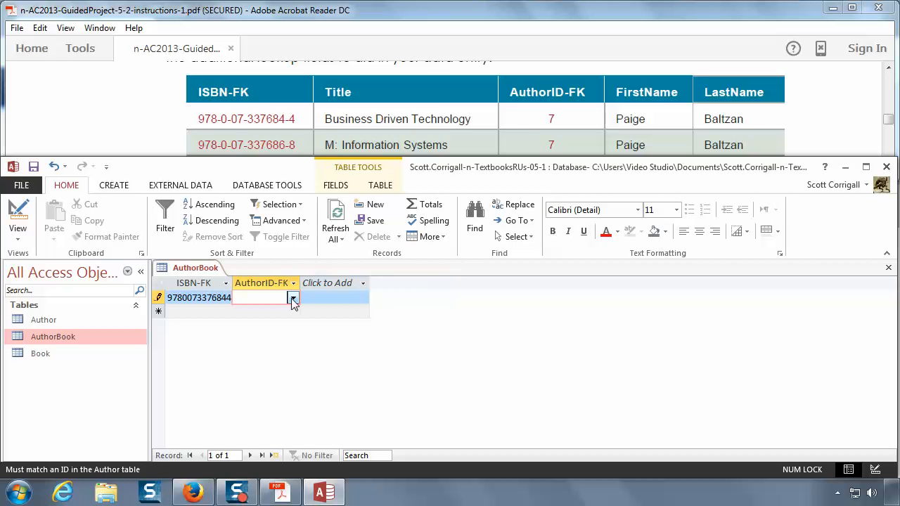
left_click(293, 299)
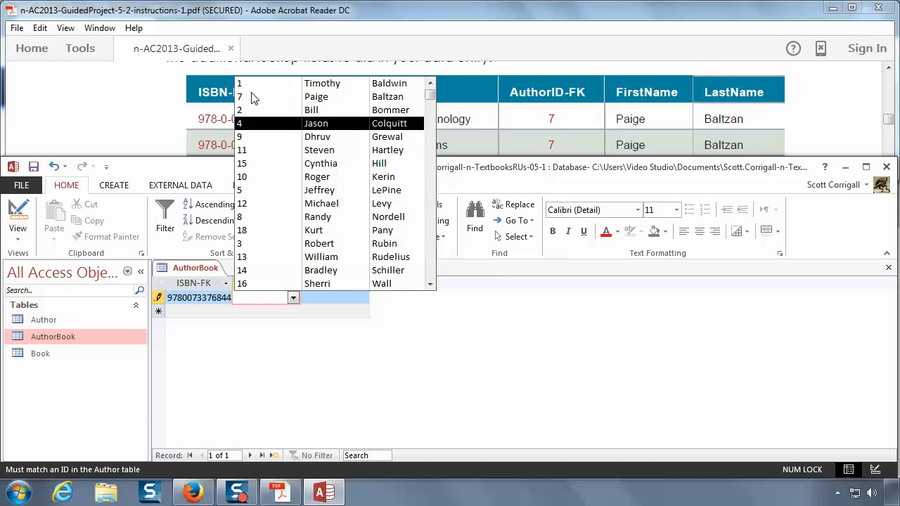
left_click(320, 99)
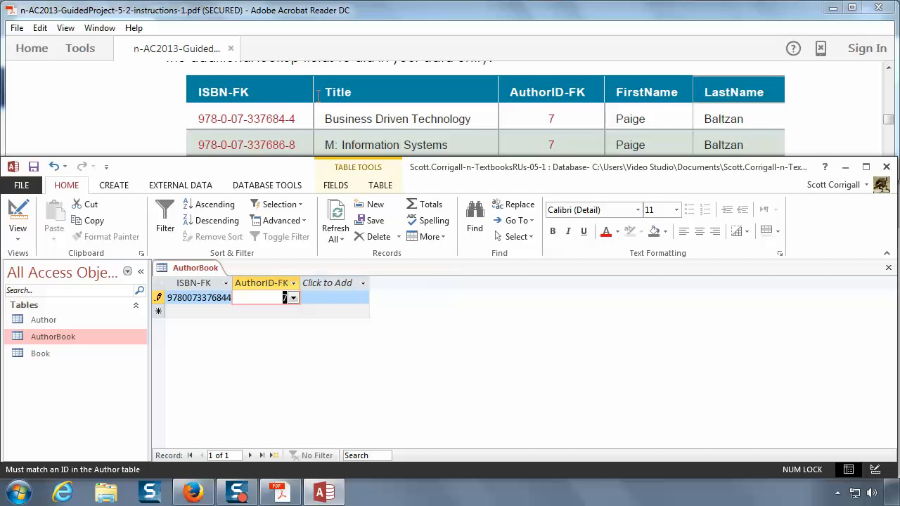
key("Tab")
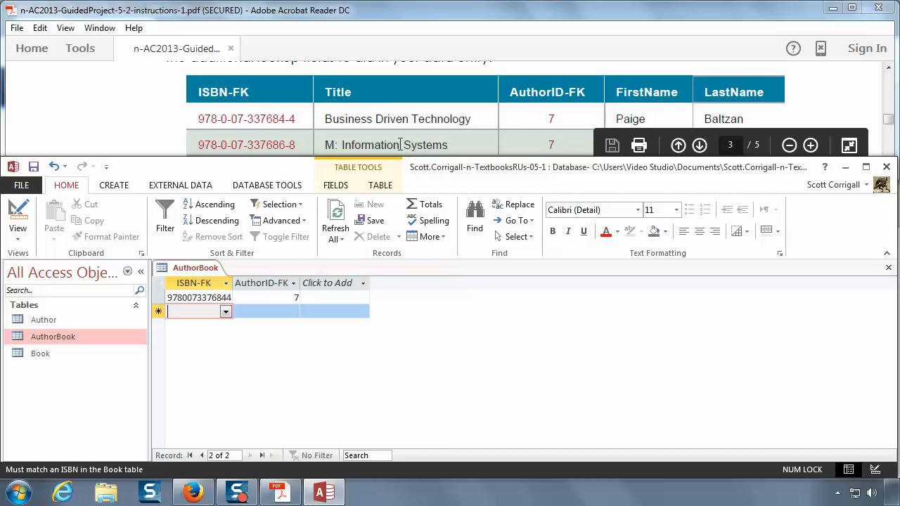
left_click(225, 311)
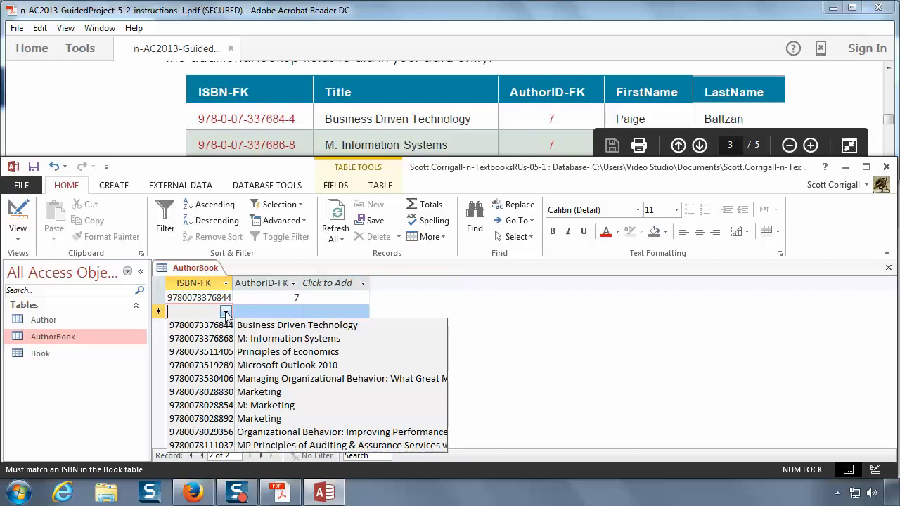
left_click(271, 339)
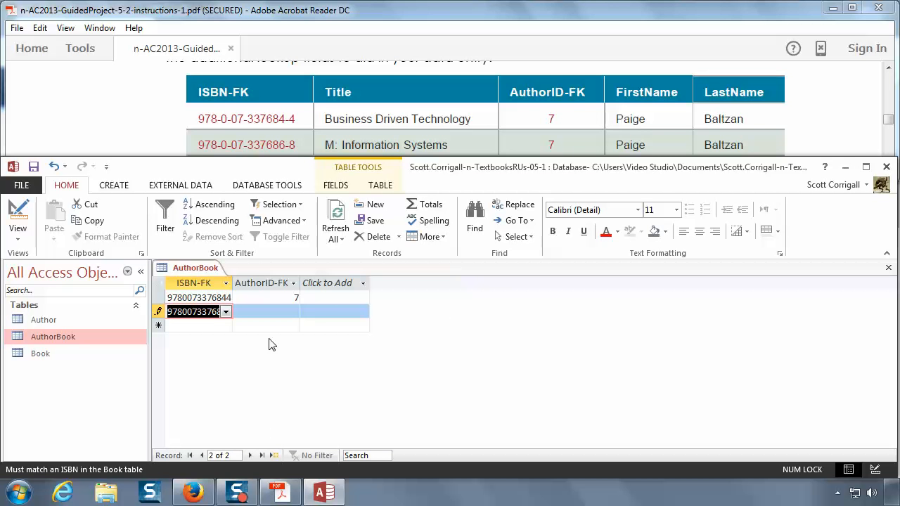
left_click(296, 313)
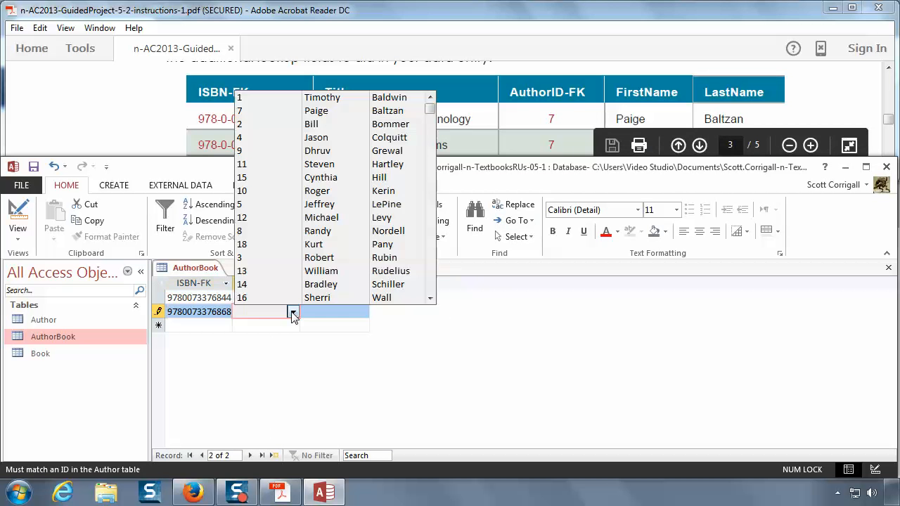
left_click(344, 117)
Step: Examine the remaining AuthorBook rows in the instructions' data table with the document maximized
left_click(266, 125)
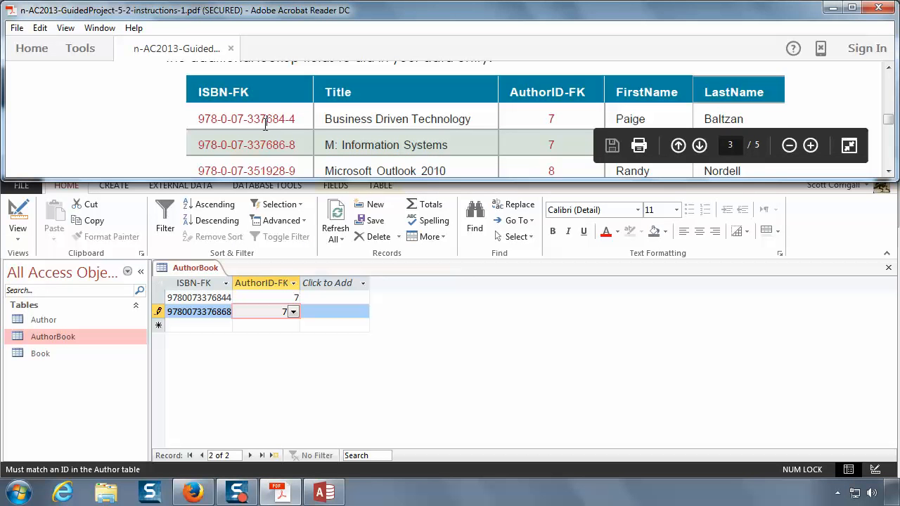
scroll(265, 124, "down", 2)
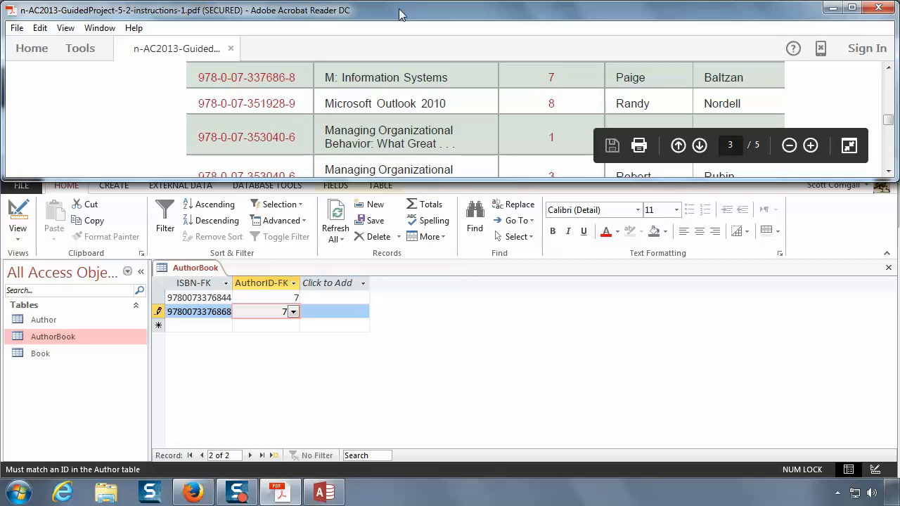
double_click(398, 10)
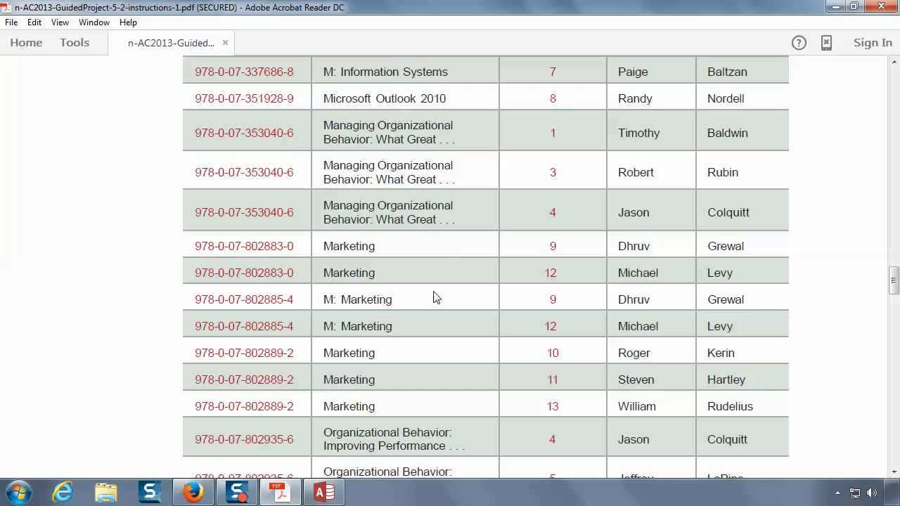
scroll(436, 297, "down", 3)
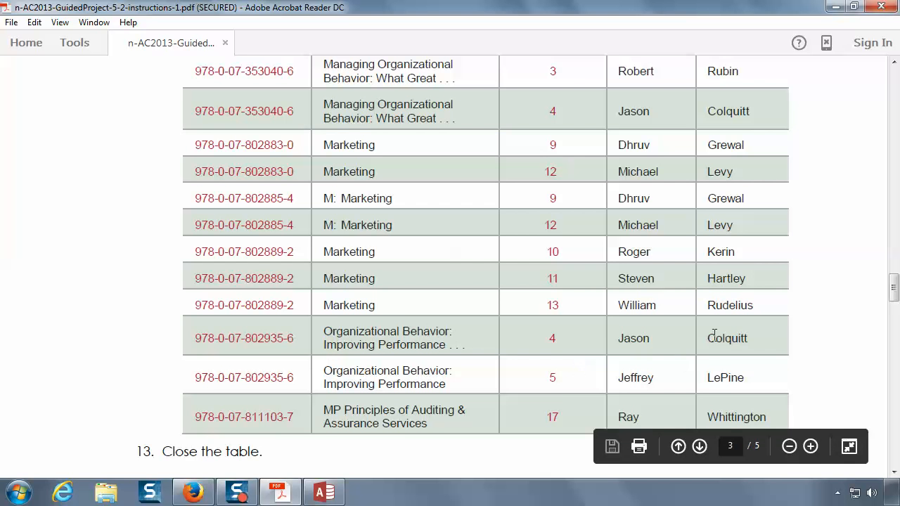
scroll(552, 345, "up", 3)
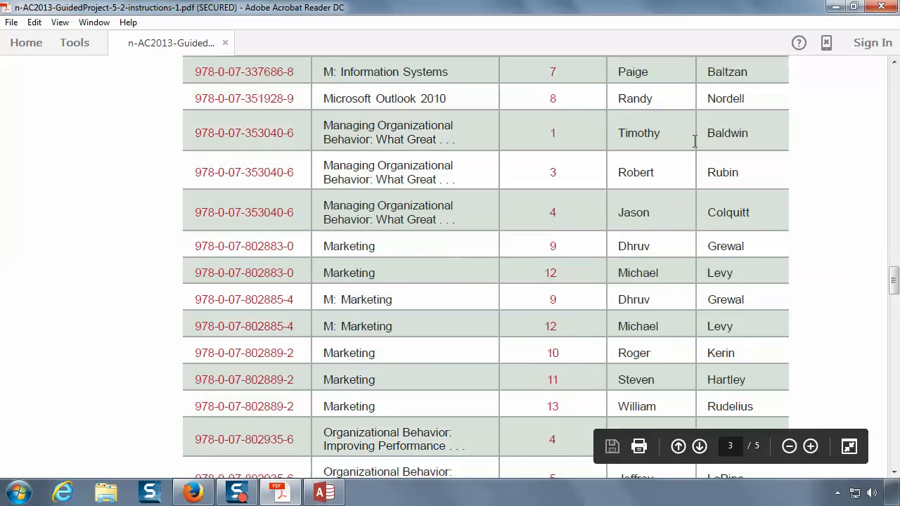
scroll(623, 214, "up", 2)
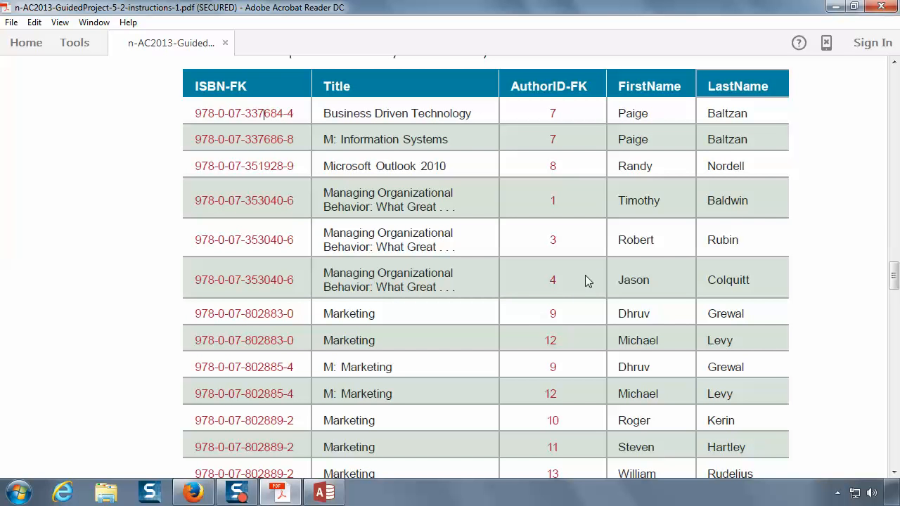
left_click(242, 494)
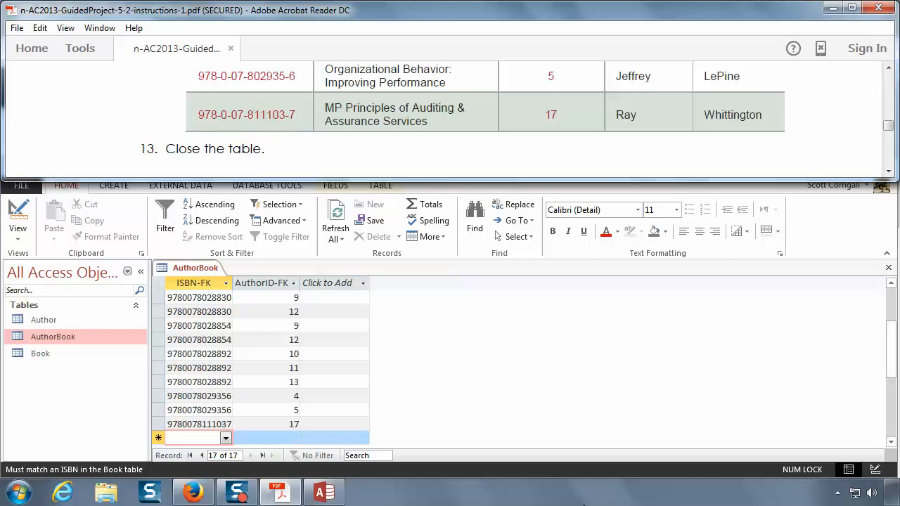
left_click(294, 424)
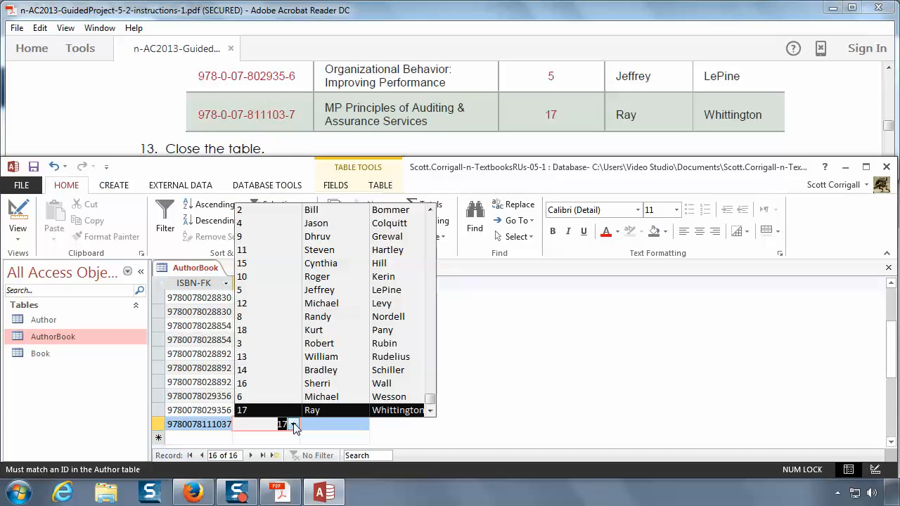
left_click_drag(431, 399, 434, 226)
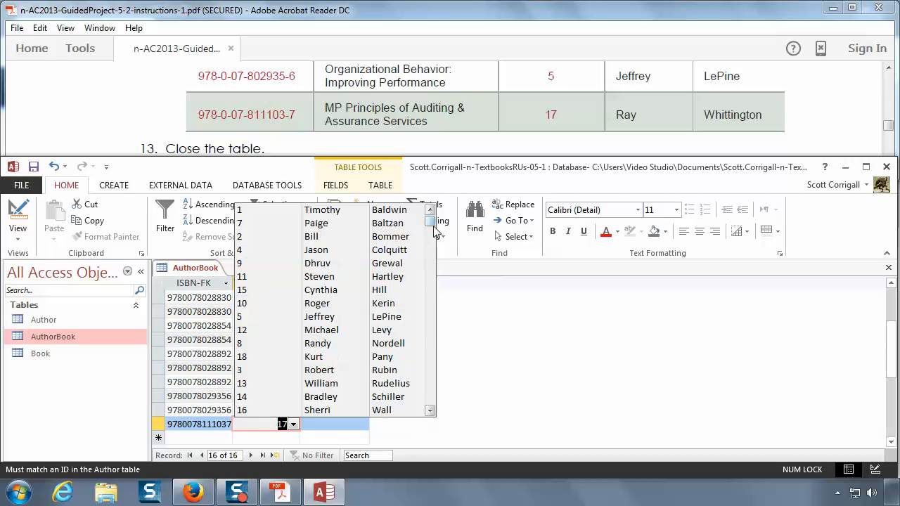
left_click(431, 410)
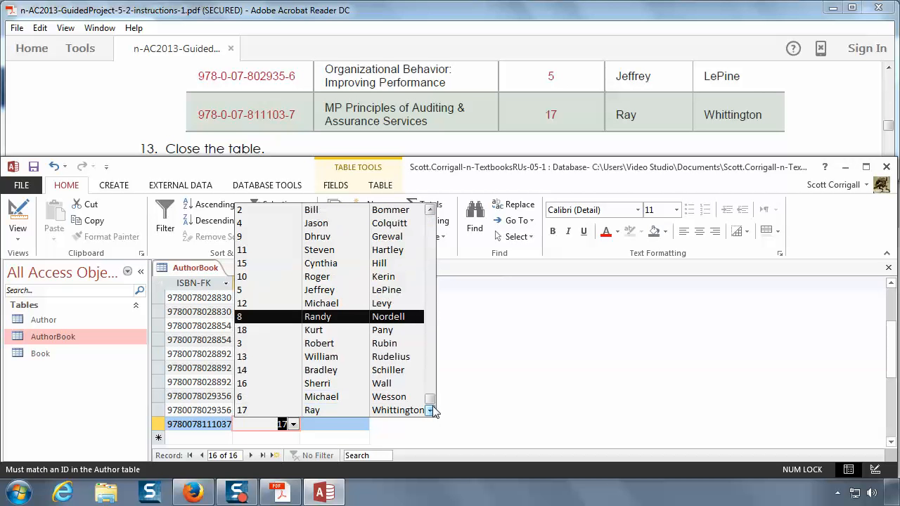
left_click(487, 429)
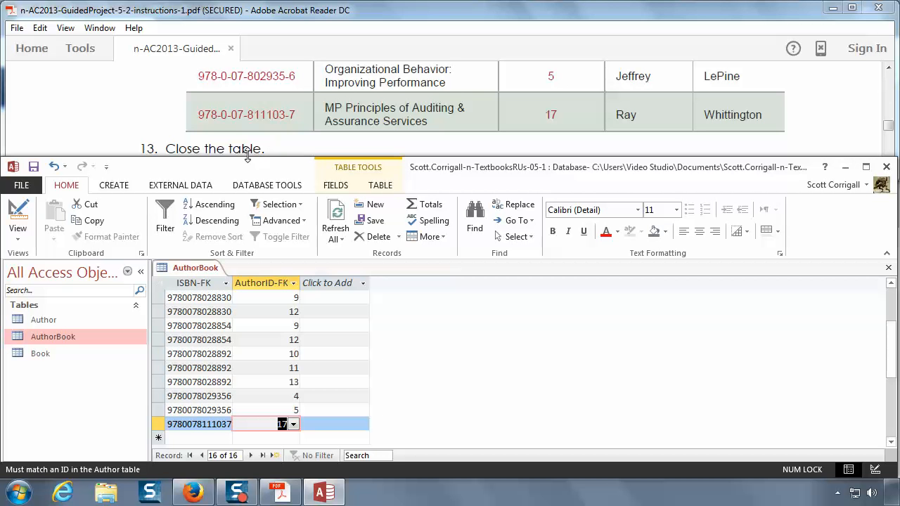
Step: Close the AuthorBook table, following instruction 13, and read on in the instructions
right_click(177, 266)
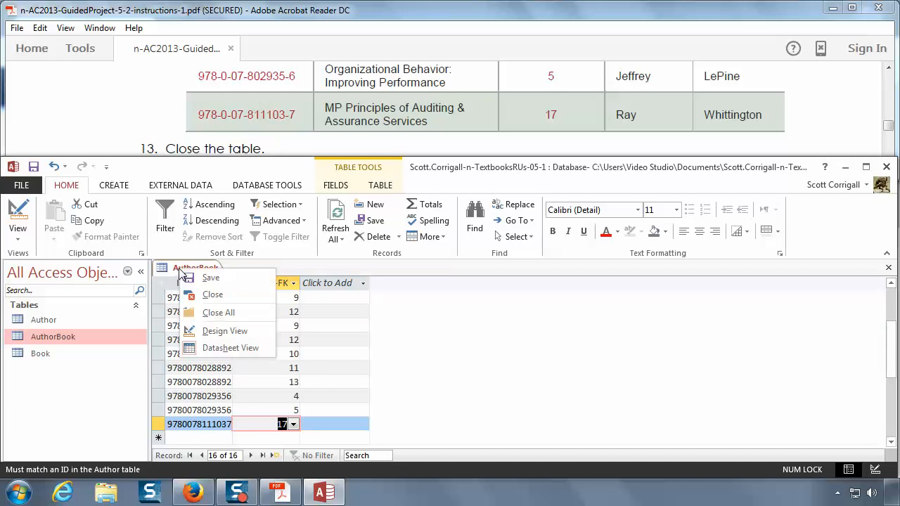
left_click(211, 294)
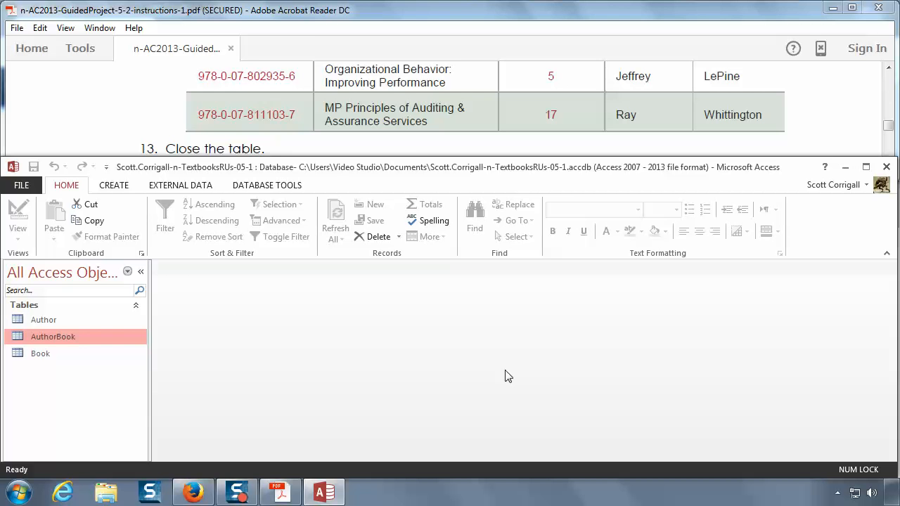
left_click(417, 139)
scroll(416, 139, "down", 2)
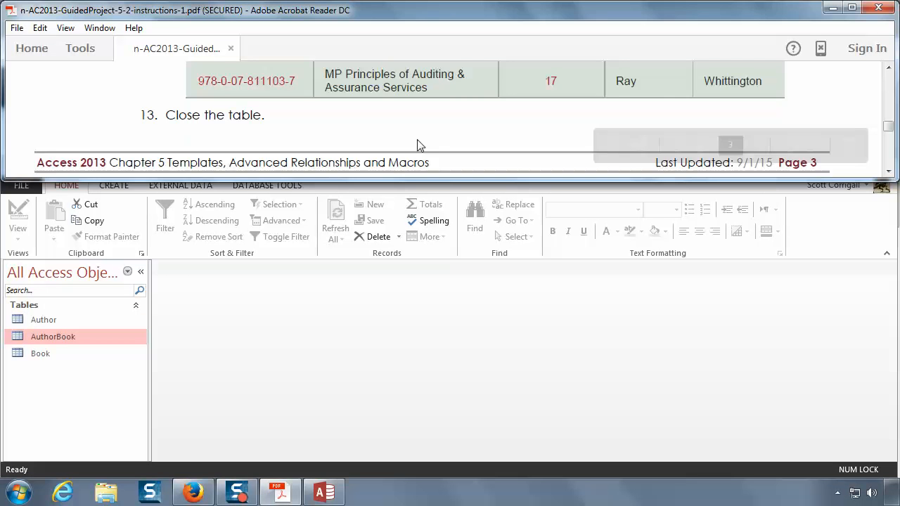
Step: Following instruction 14, open the Author table in Datasheet view and expand the related book records of author ID 7
scroll(417, 140, "down", 1)
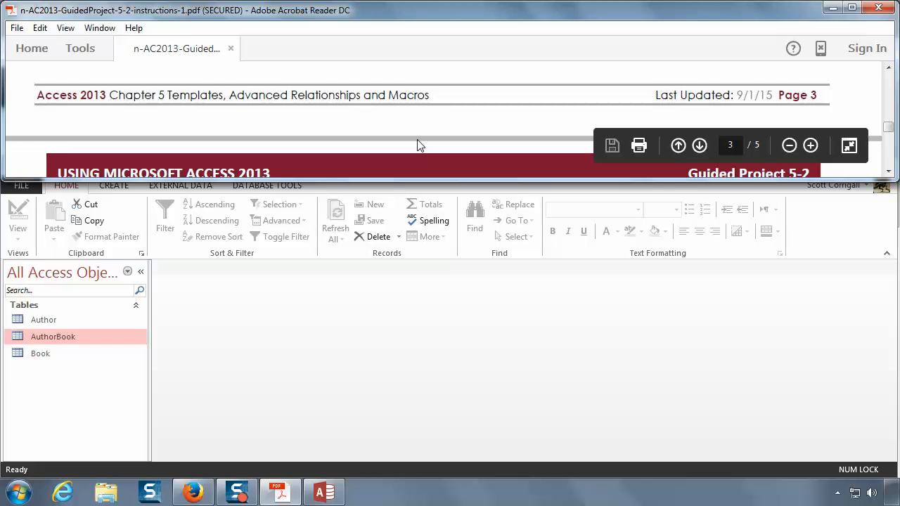
scroll(417, 144, "down", 6)
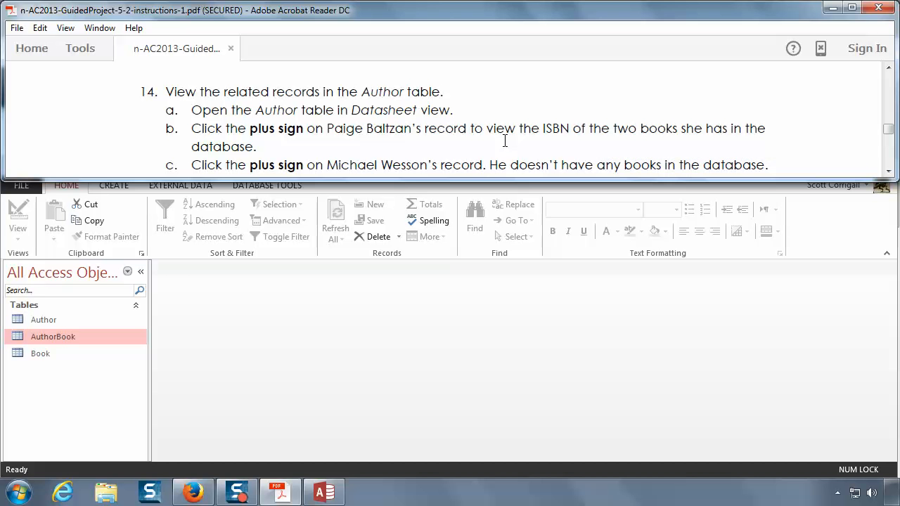
double_click(48, 320)
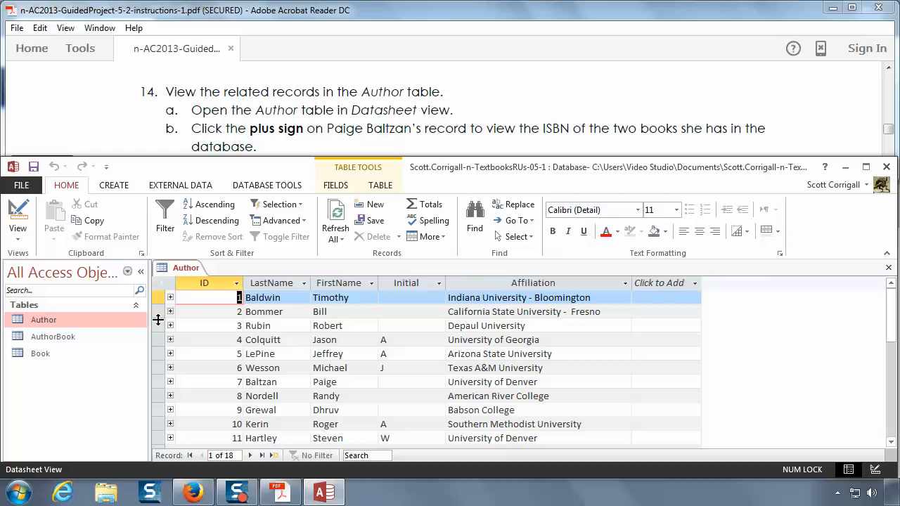
left_click(170, 383)
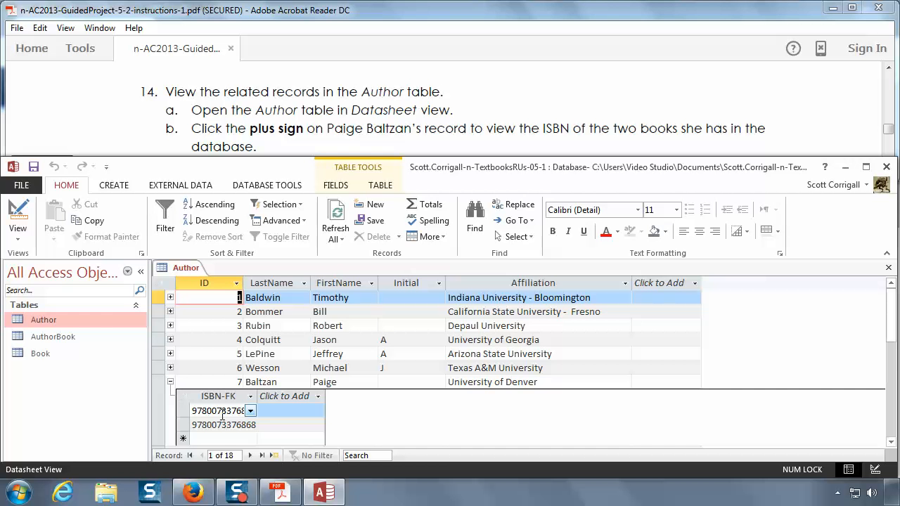
Step: Open the AuthorBook table, look through the AuthorID-FK and ISBN-FK lookup choices in the new-record row, and close the table without adding a record
double_click(52, 336)
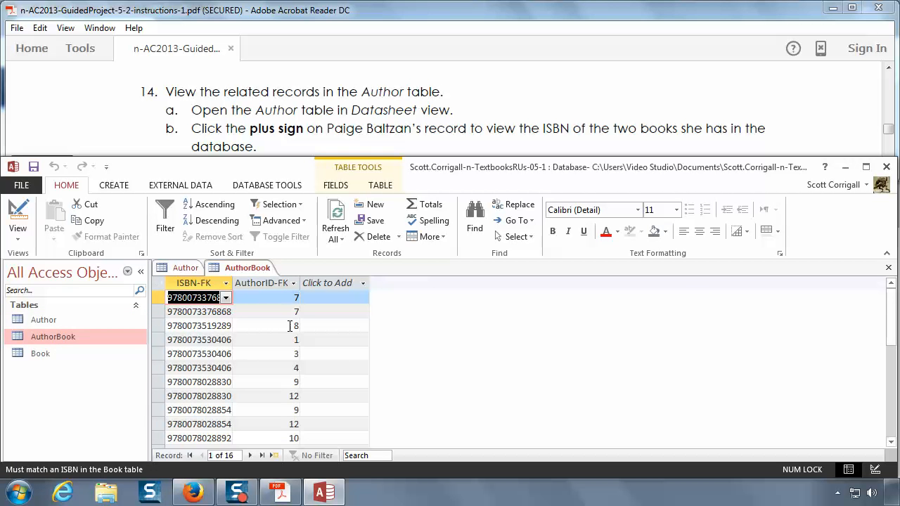
scroll(288, 366, "down", 3)
left_click(285, 396)
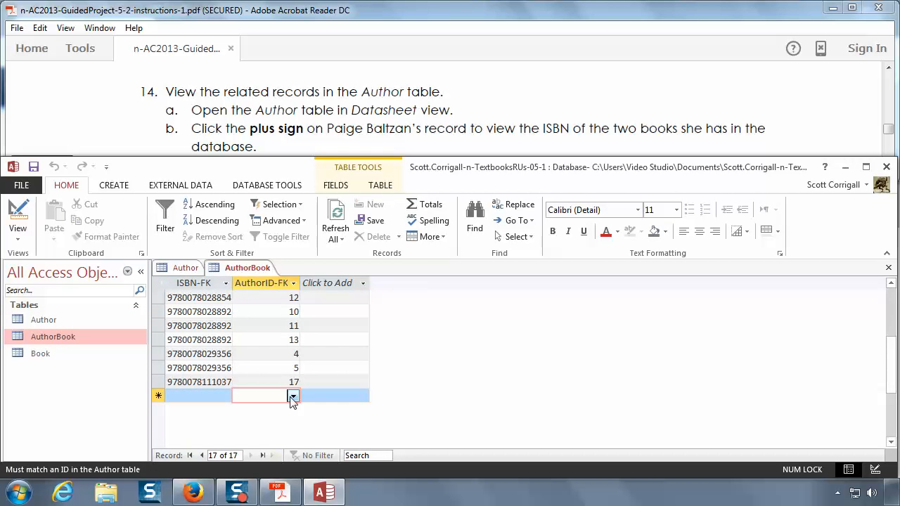
left_click(294, 396)
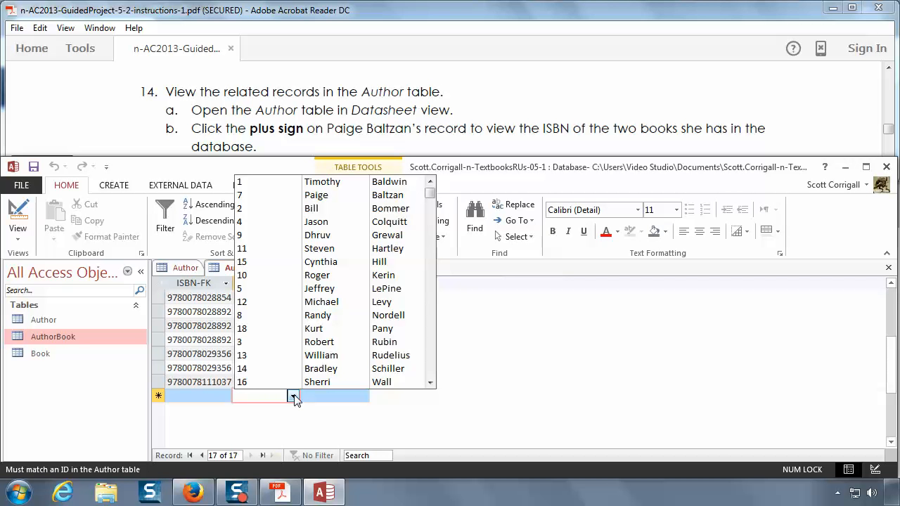
left_click(293, 396)
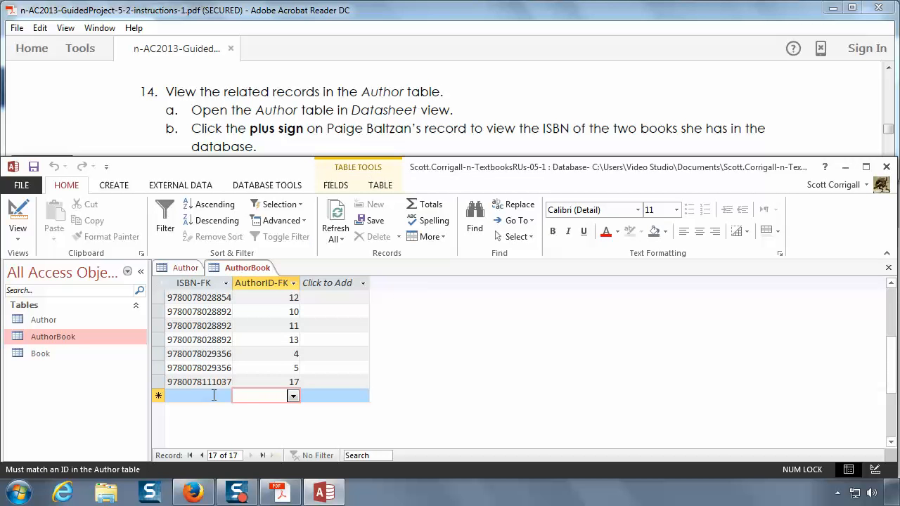
left_click(185, 395)
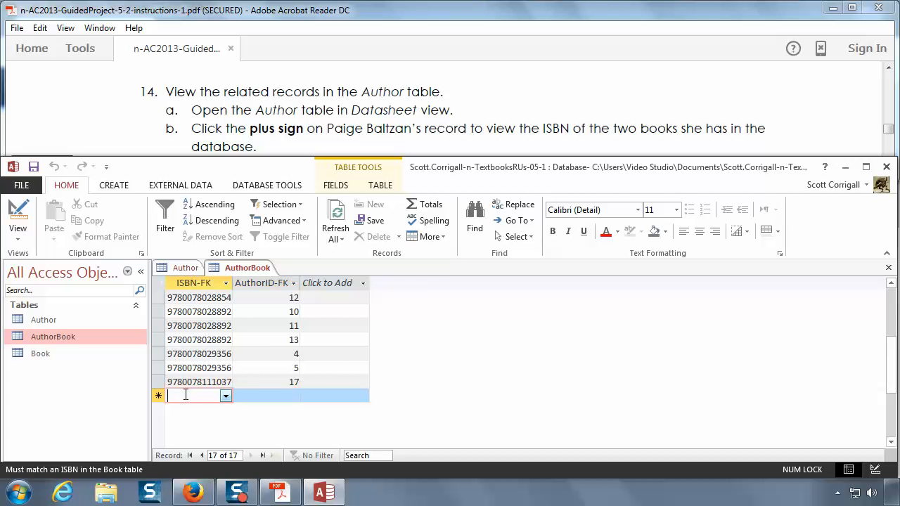
left_click(225, 396)
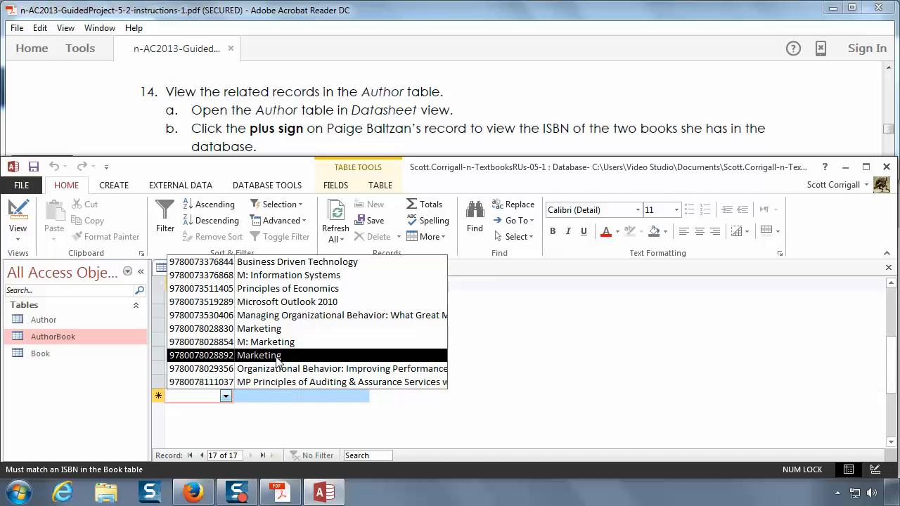
left_click(228, 427)
right_click(228, 269)
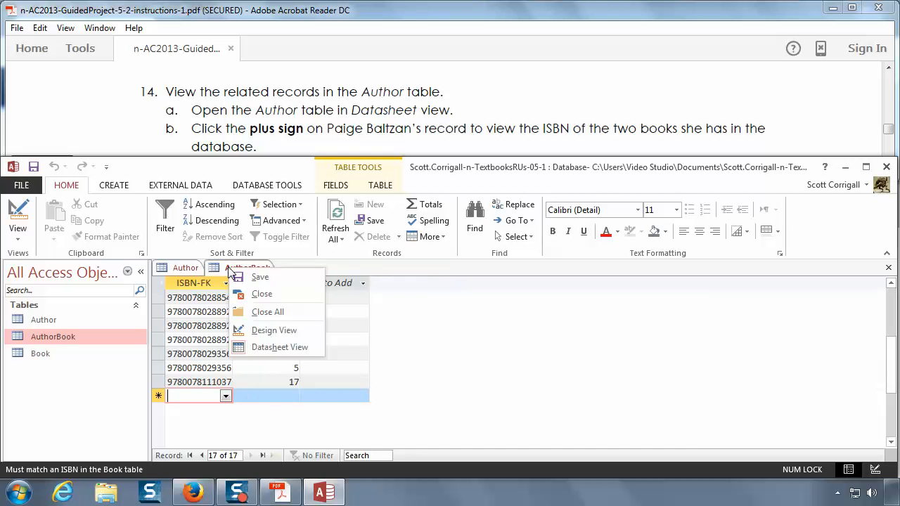
left_click(261, 294)
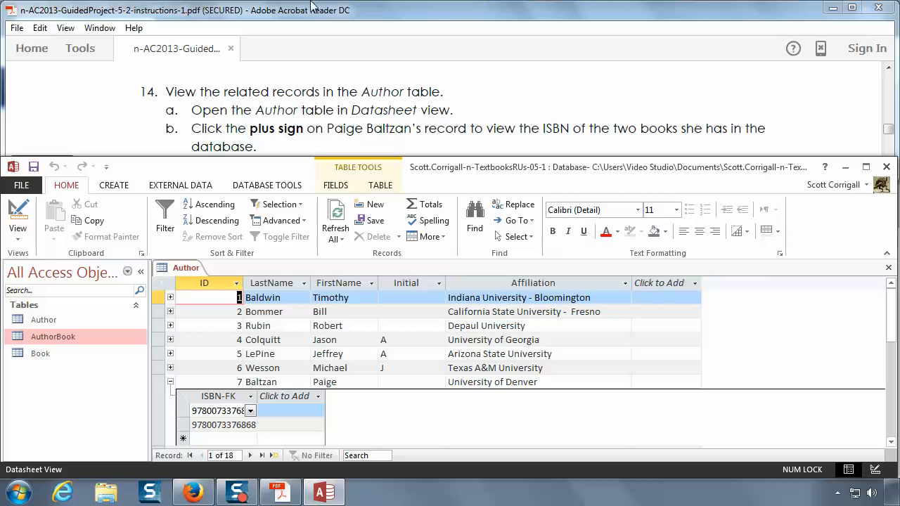
Step: Collapse author ID 7's related records, then view and collapse those of author ID 6, following instruction 14c
left_click(341, 113)
scroll(341, 113, "down", 2)
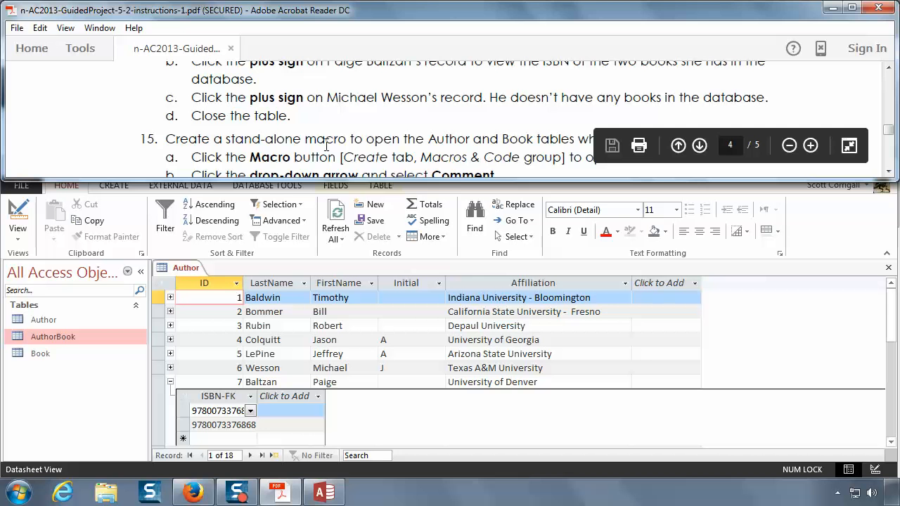
left_click(171, 381)
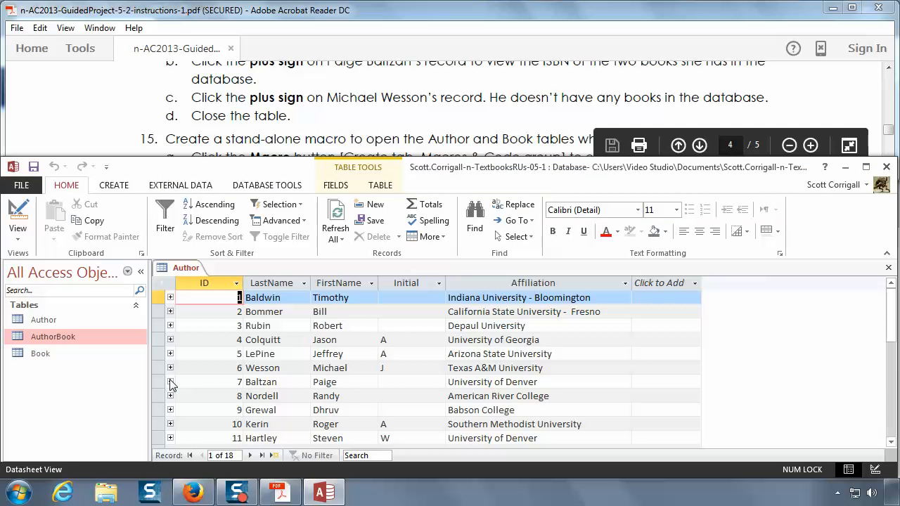
left_click(170, 368)
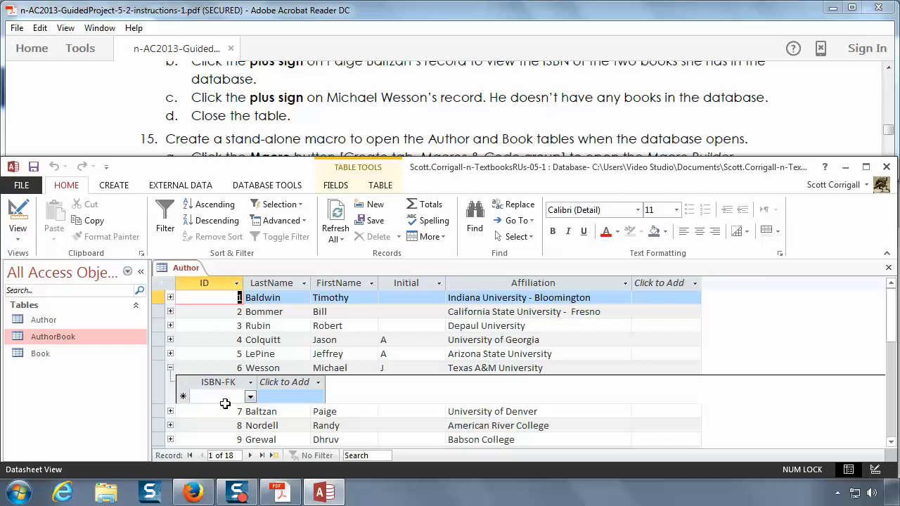
left_click(170, 369)
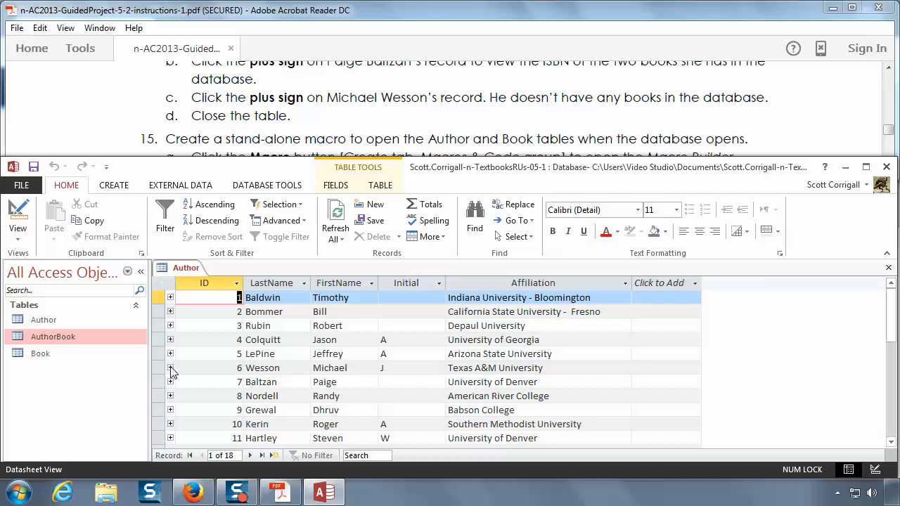
Step: Close the Author table and read on to instruction 15 about creating a stand-alone macro
right_click(191, 270)
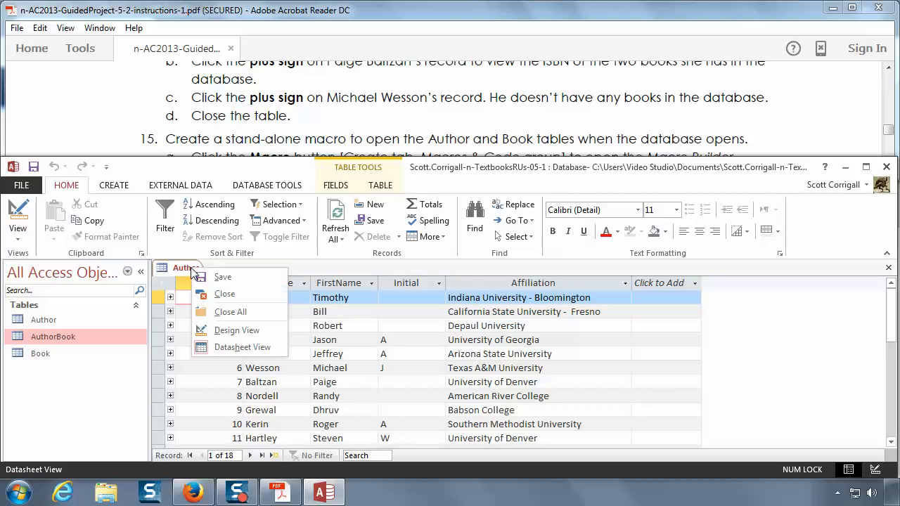
left_click(227, 279)
left_click(312, 133)
scroll(312, 134, "down", 1)
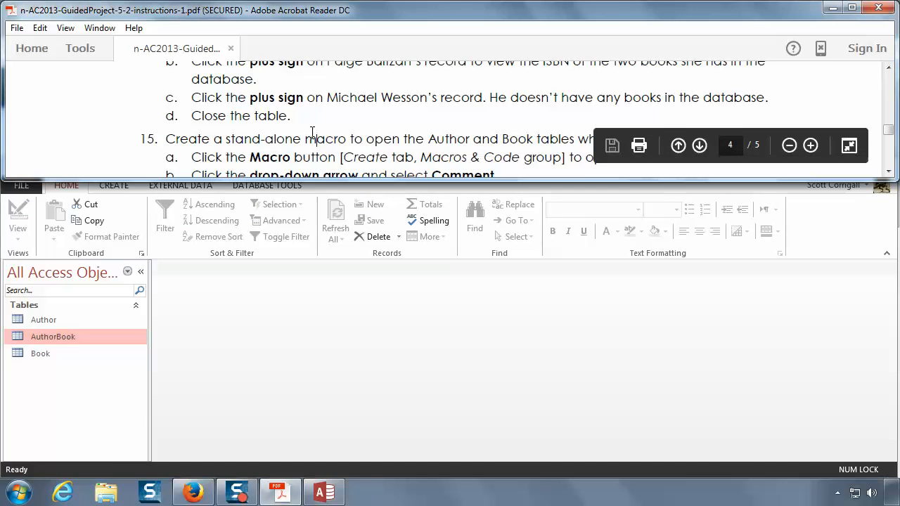
scroll(312, 134, "down", 1)
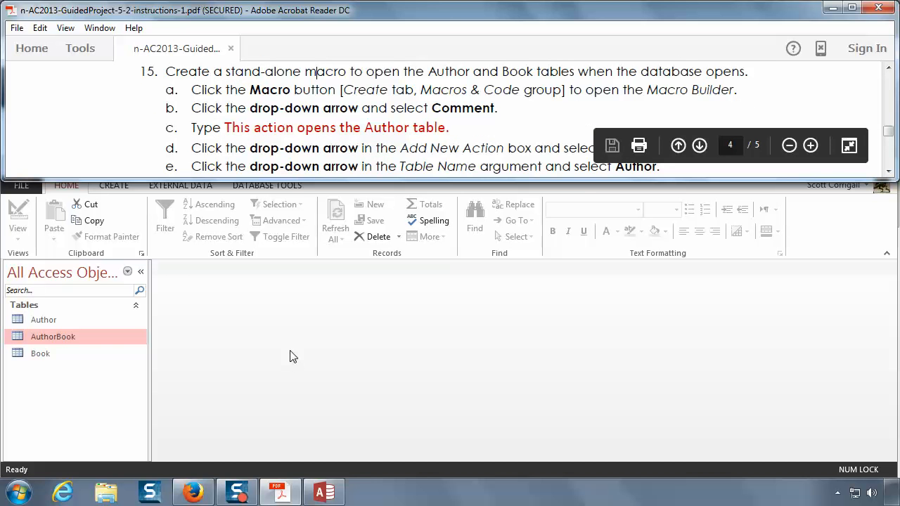
Step: Open the Book table, view the related author IDs of Business Driven Technology, Microsoft Outlook 2010, Principles of Economics and M: Marketing, and close it
double_click(39, 353)
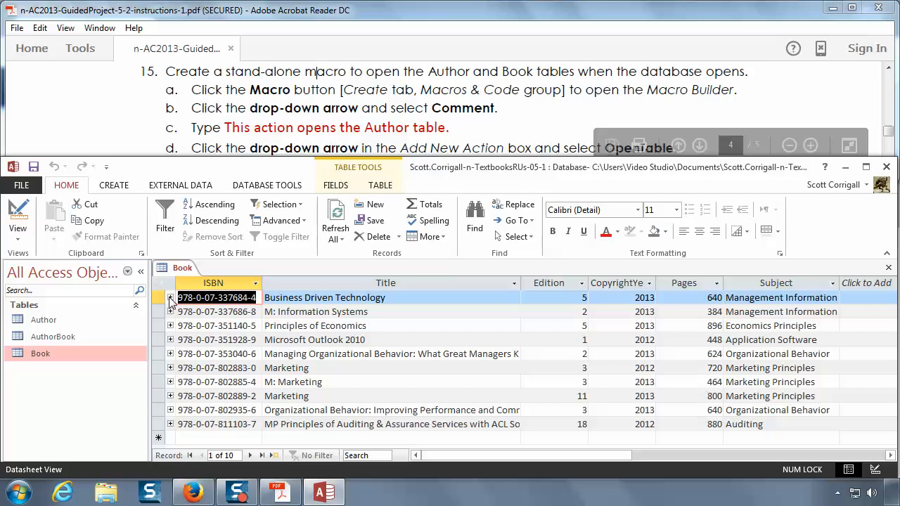
left_click(170, 298)
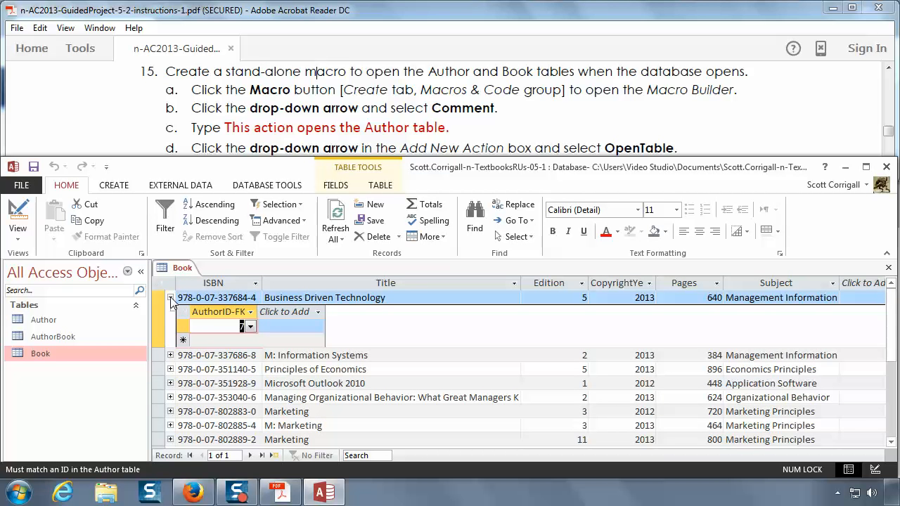
left_click(170, 298)
left_click(170, 340)
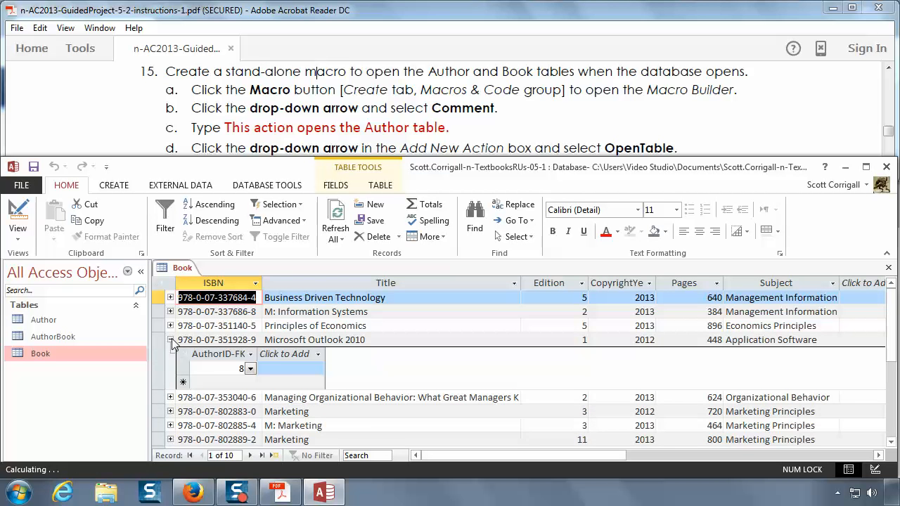
left_click(170, 340)
left_click(170, 326)
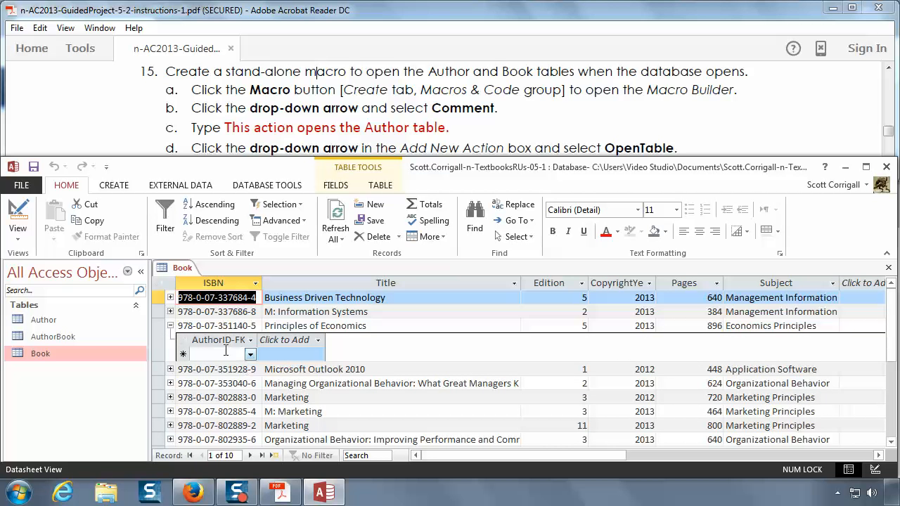
left_click(170, 327)
left_click(170, 382)
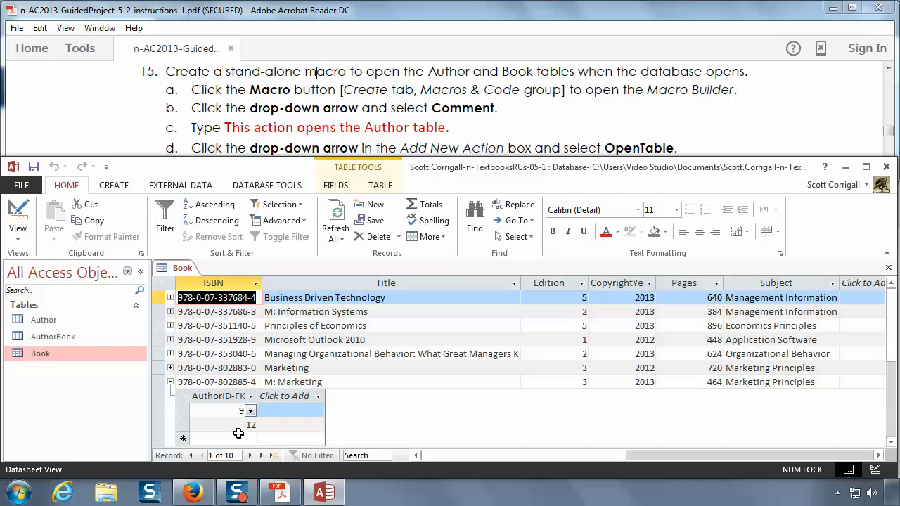
left_click(171, 381)
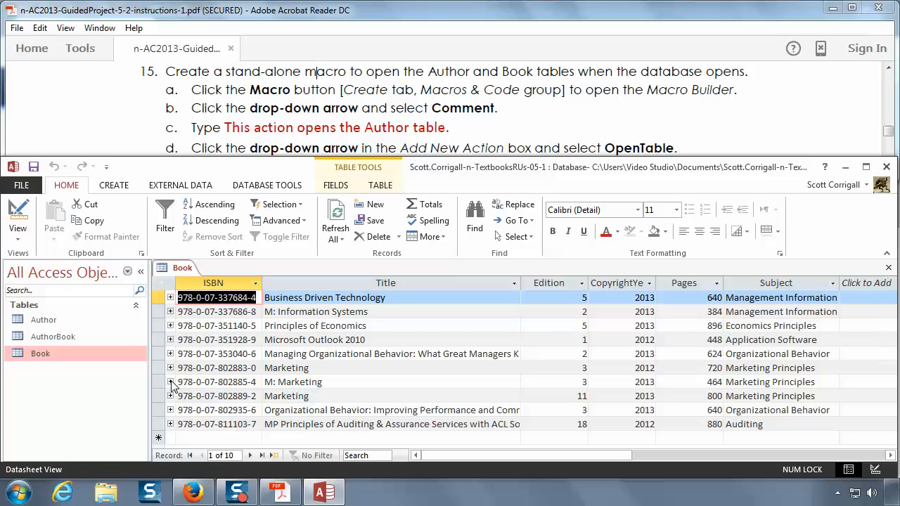
right_click(187, 268)
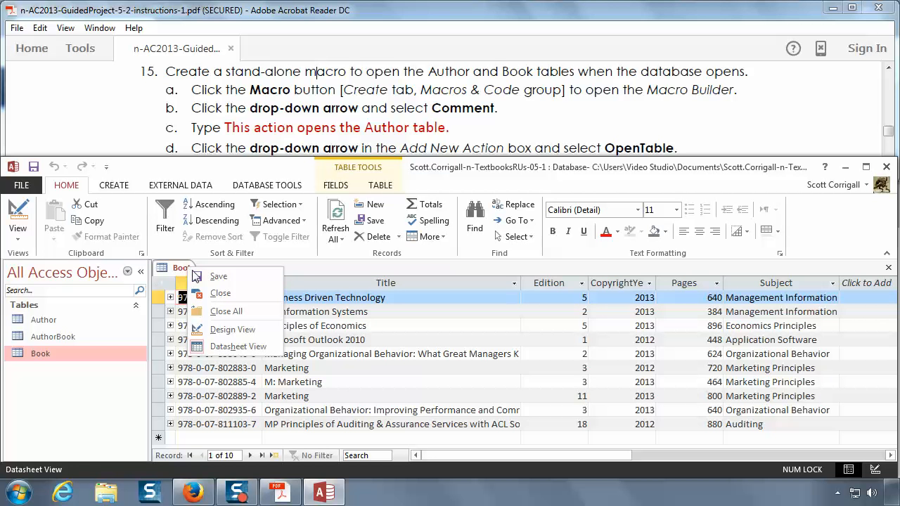
left_click(223, 295)
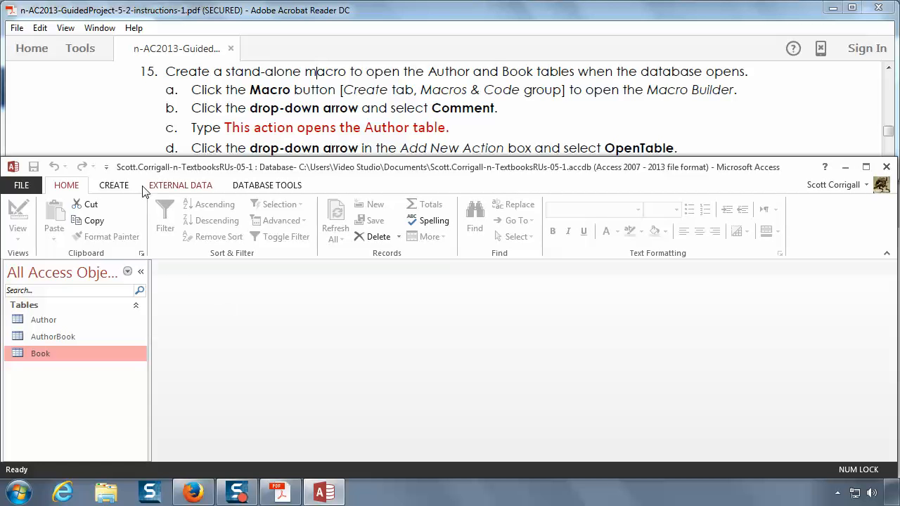
Step: Create a new stand-alone macro and add a Comment as its first entry
left_click(115, 187)
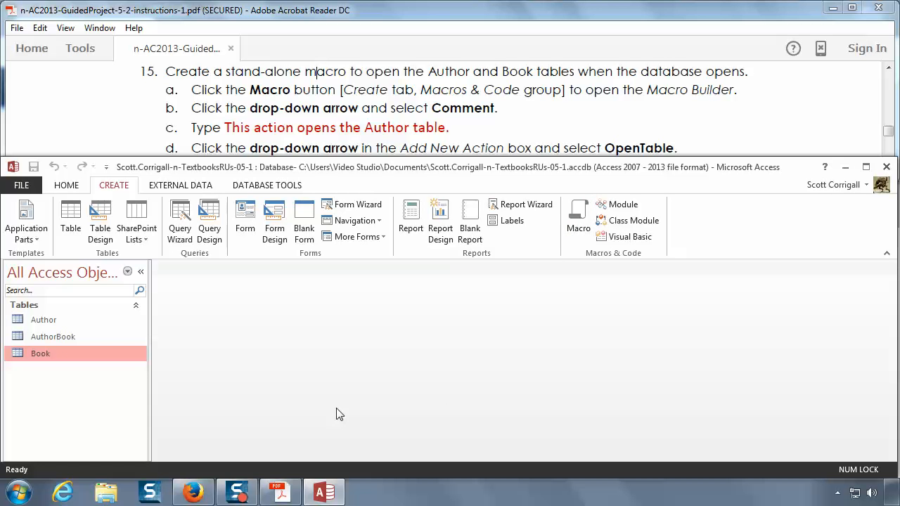
left_click(580, 214)
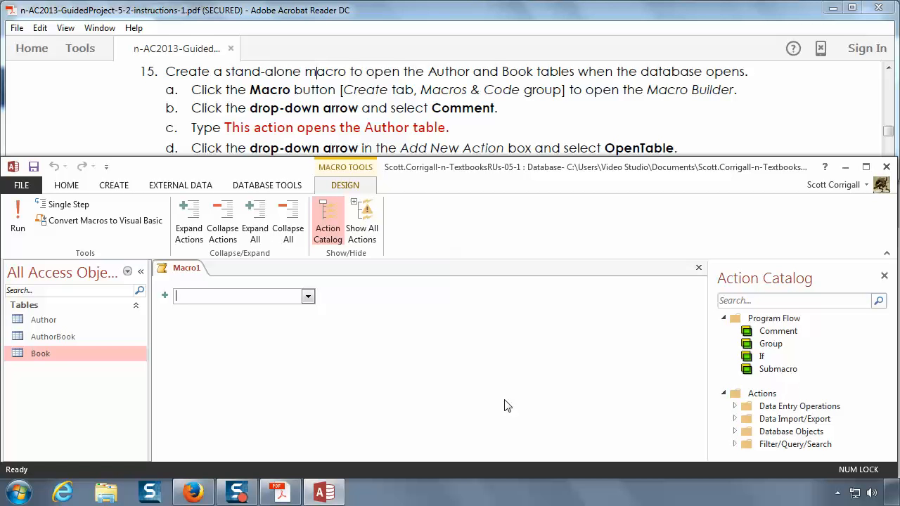
left_click(307, 296)
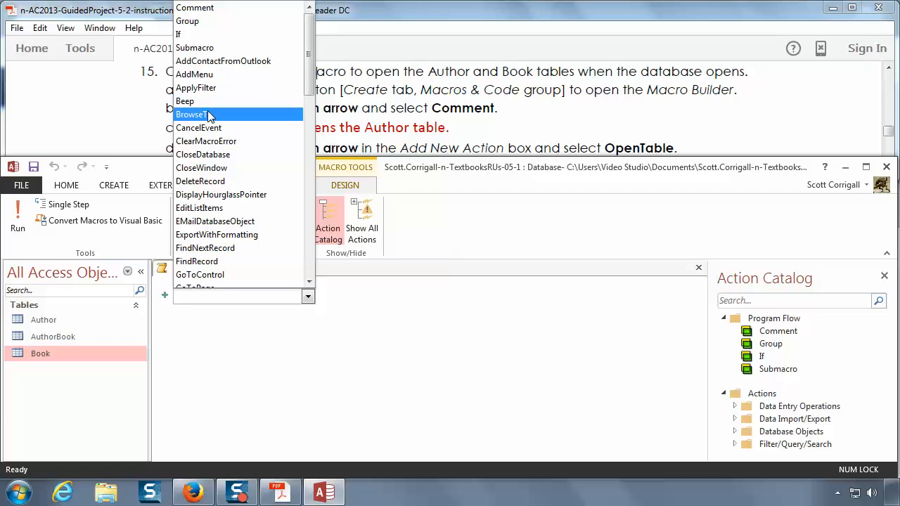
left_click(208, 11)
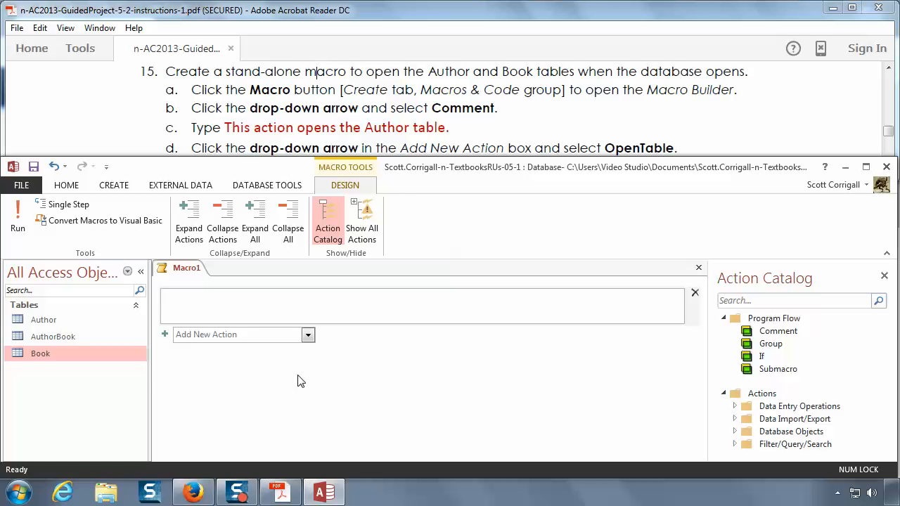
Step: Enter "This action opens the Author table." as the comment text in the macro
type("This action opens the Author table.")
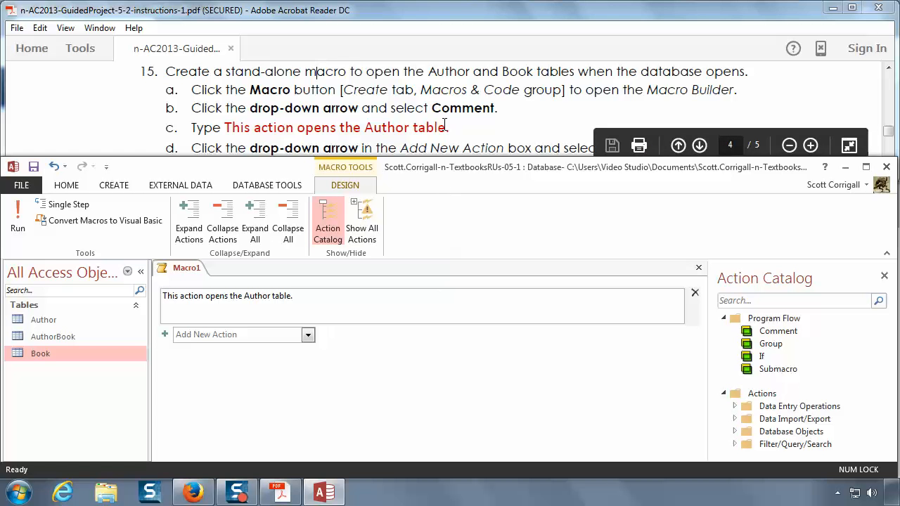
left_click(445, 136)
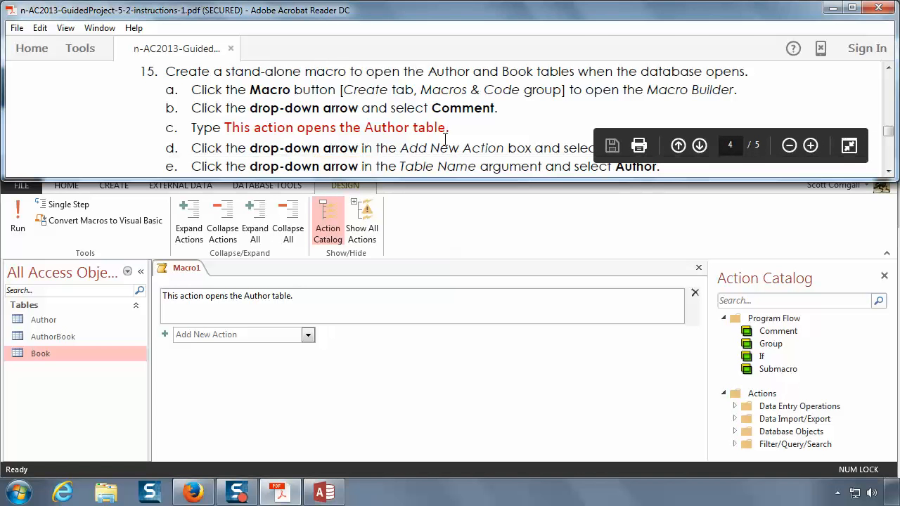
scroll(445, 136, "down", 3)
scroll(445, 136, "up", 3)
left_click(375, 314)
left_click(400, 377)
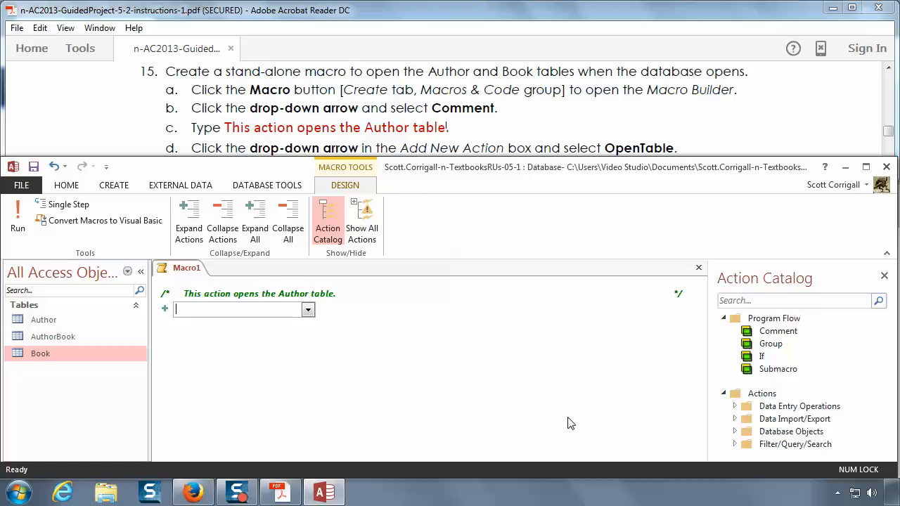
Step: Add an OpenTable action below the comment with Author as its table name, following instructions 15d and 15e
left_click(388, 127)
scroll(388, 130, "down", 1)
scroll(387, 130, "down", 1)
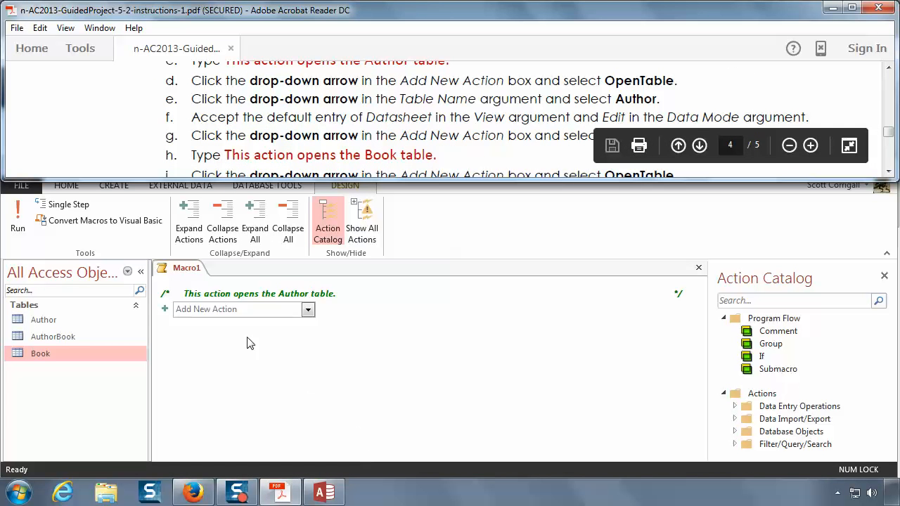
left_click(251, 311)
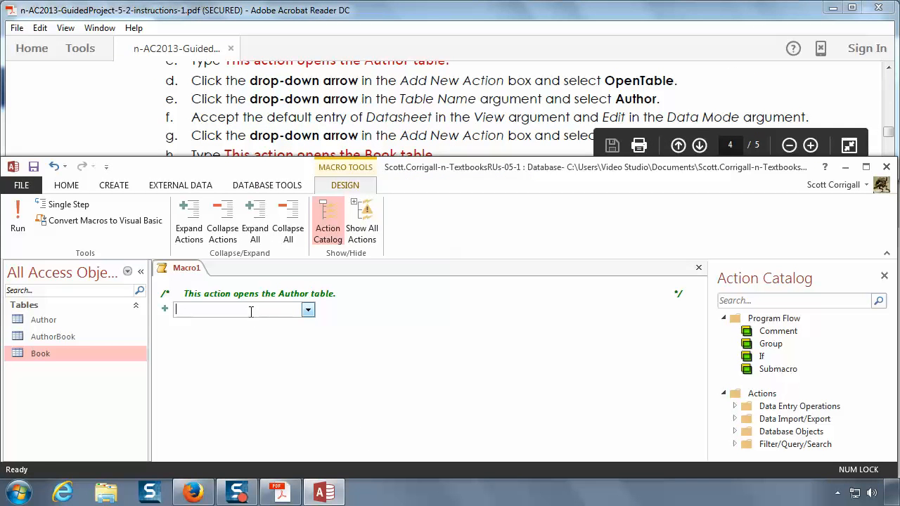
left_click(308, 310)
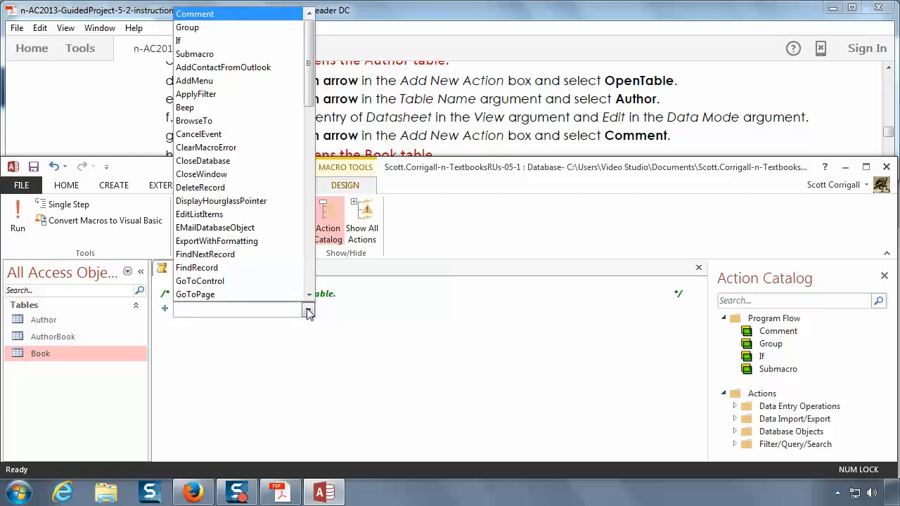
scroll(281, 261, "down", 5)
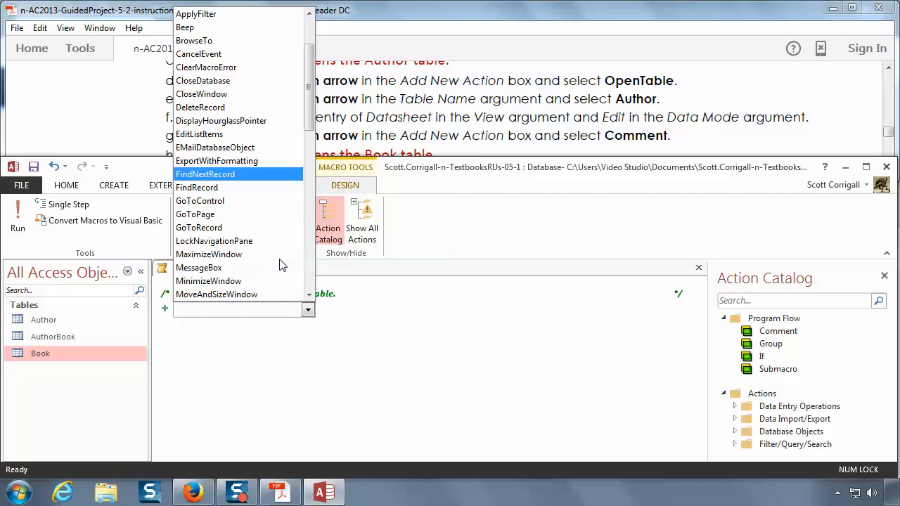
scroll(280, 265, "down", 1)
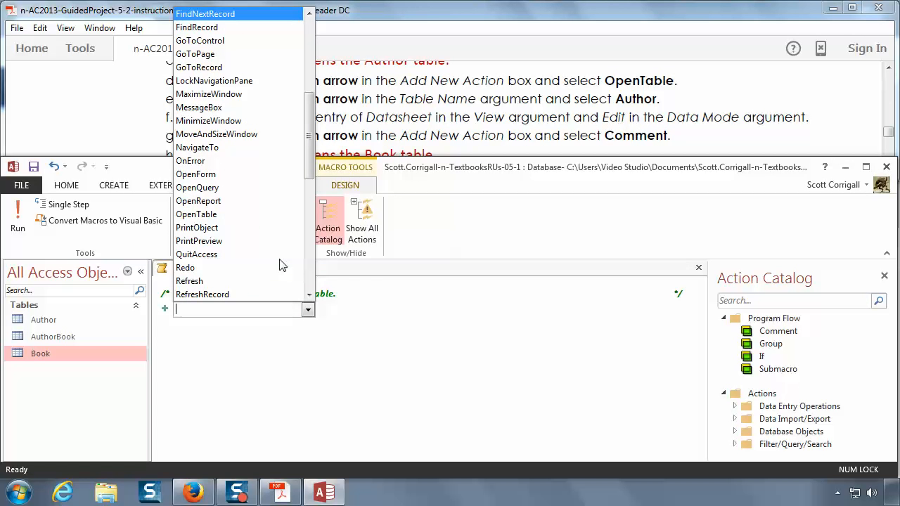
left_click(238, 223)
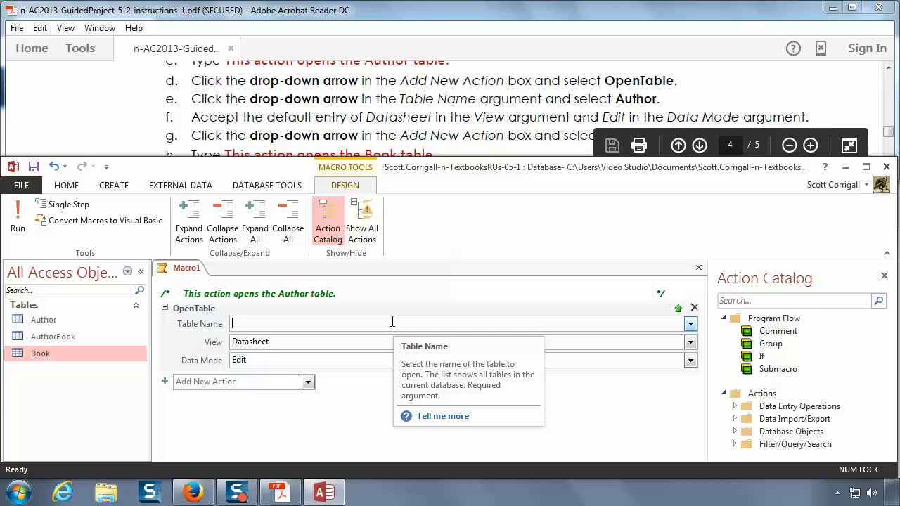
left_click(691, 326)
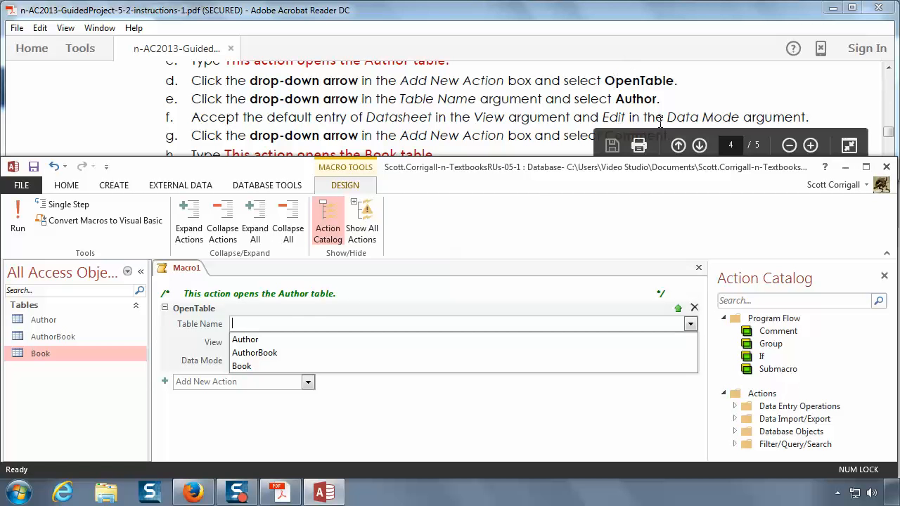
left_click(250, 340)
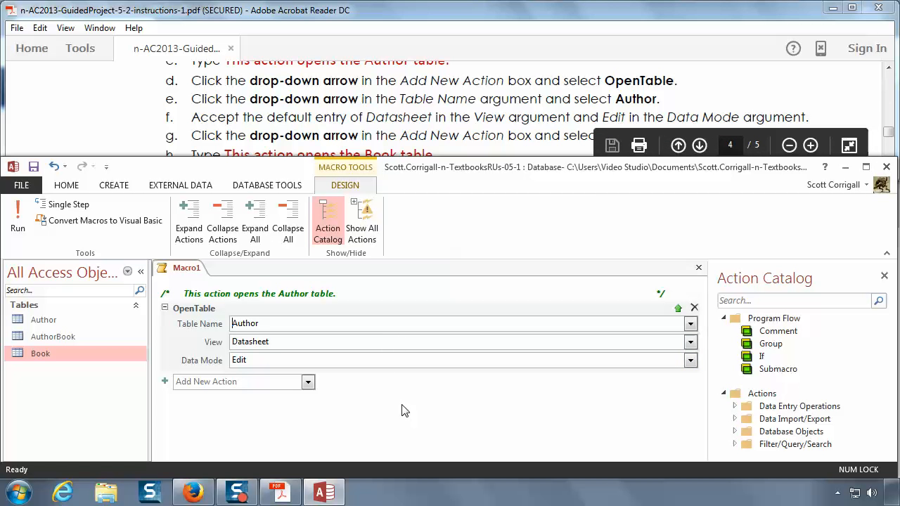
Step: Add a second comment below the Author table action reading "This action opens the Book table."
left_click(416, 144)
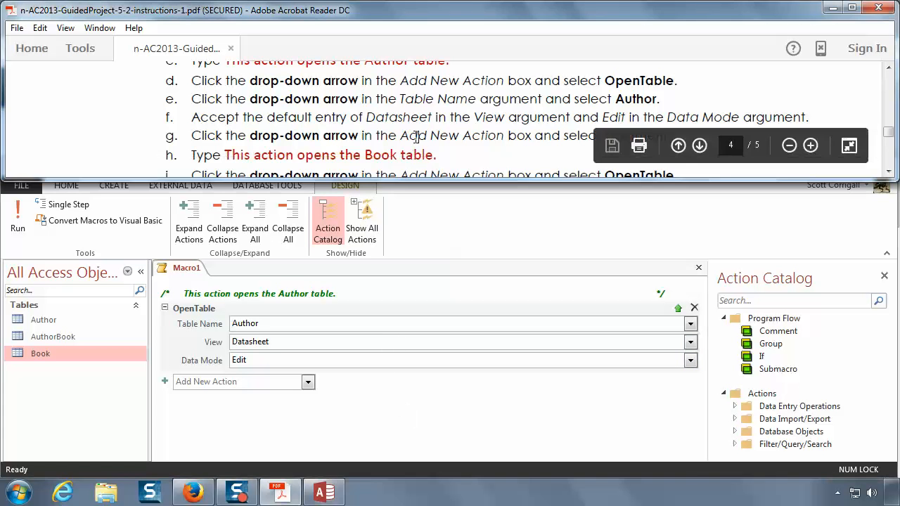
scroll(417, 137, "down", 1)
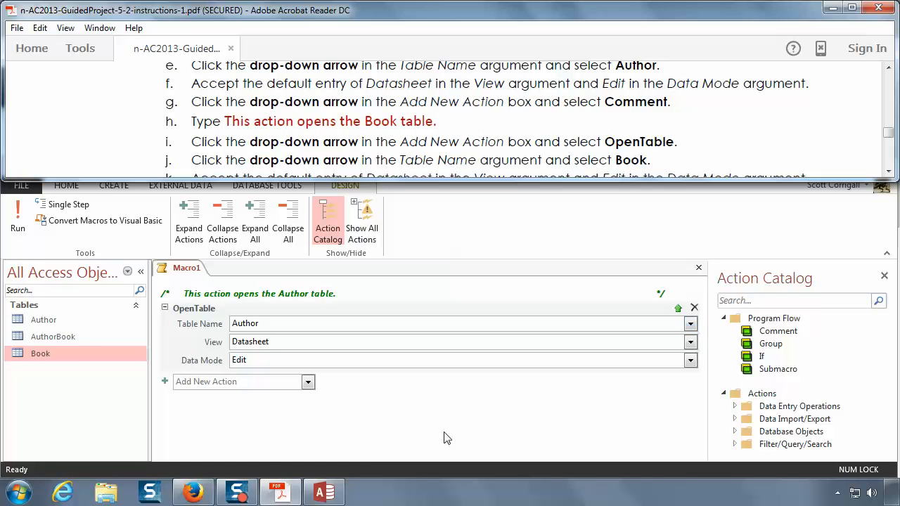
right_click(190, 270)
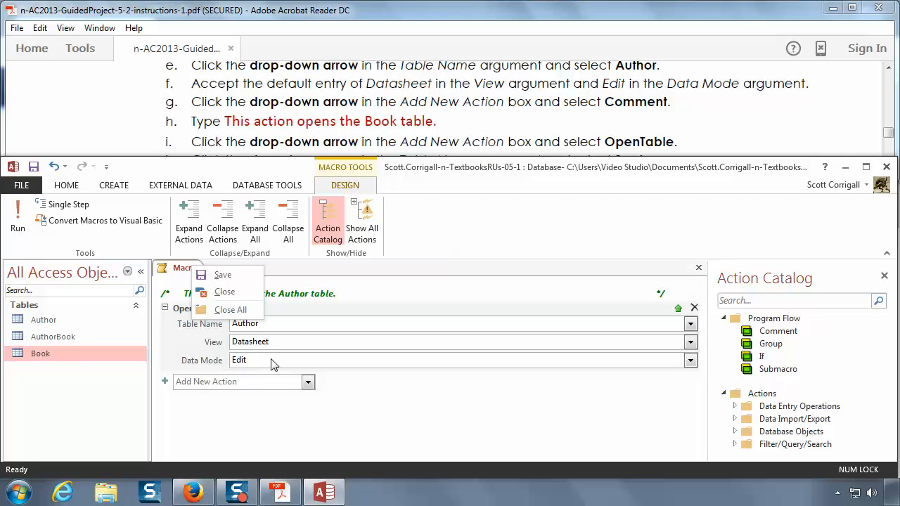
left_click(340, 389)
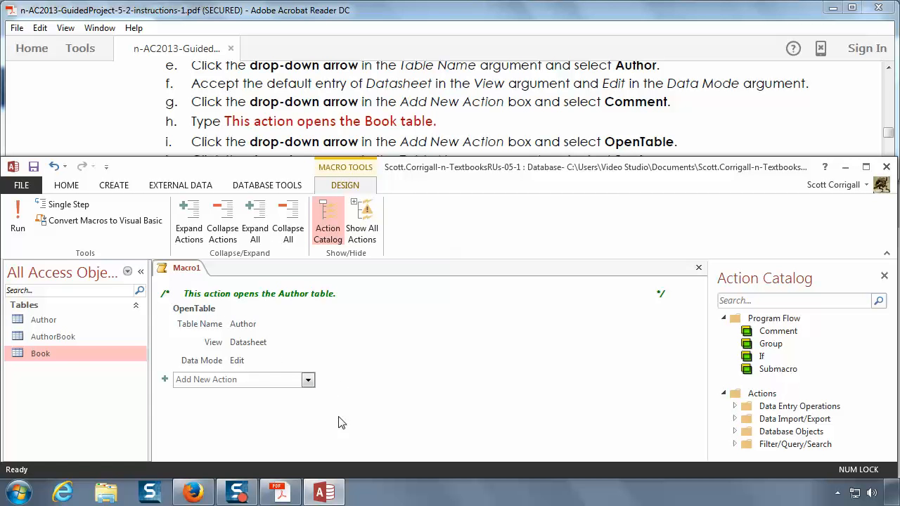
left_click(308, 380)
left_click(308, 380)
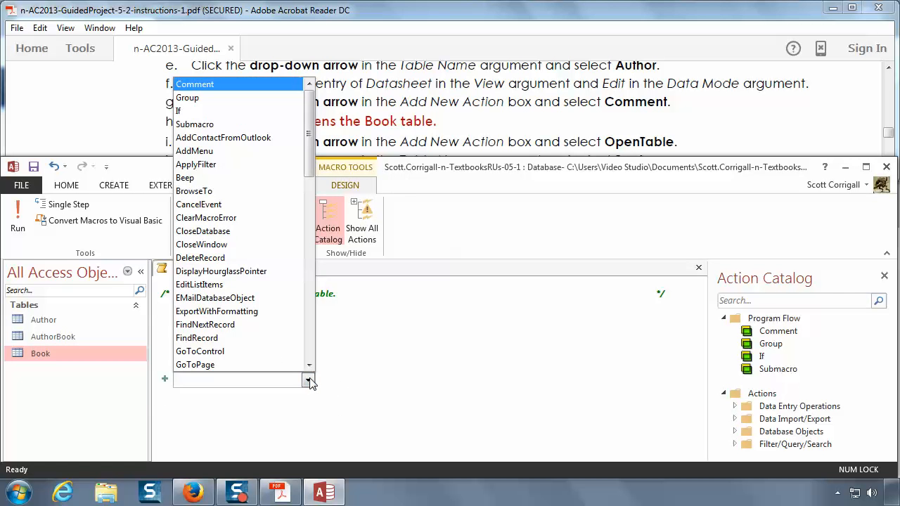
left_click(225, 83)
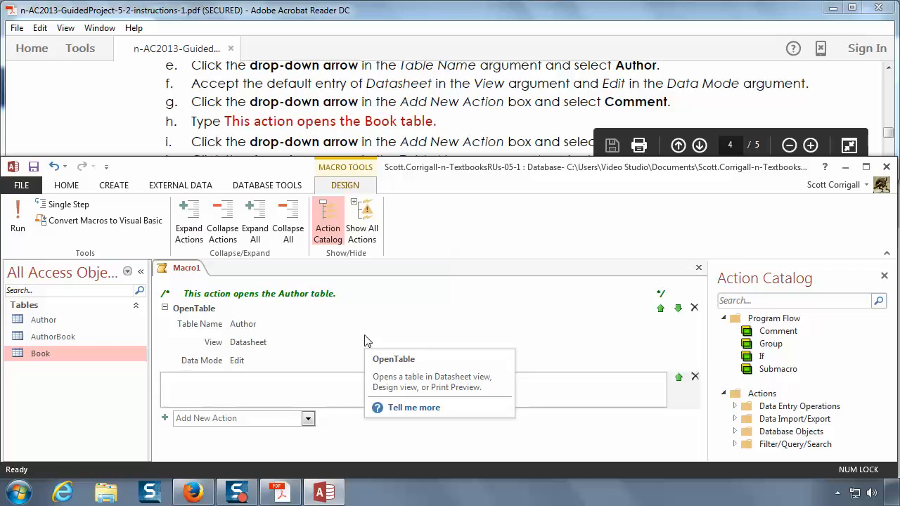
type("This act")
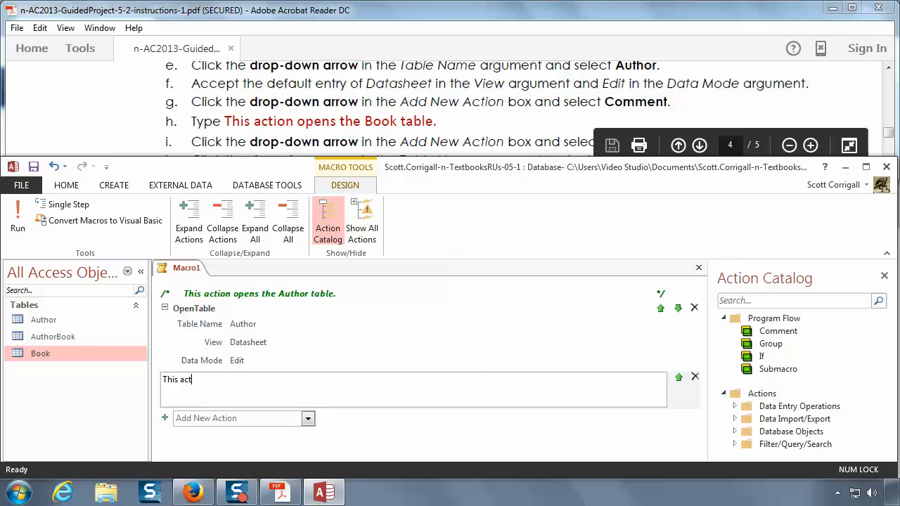
type("ion opens the ")
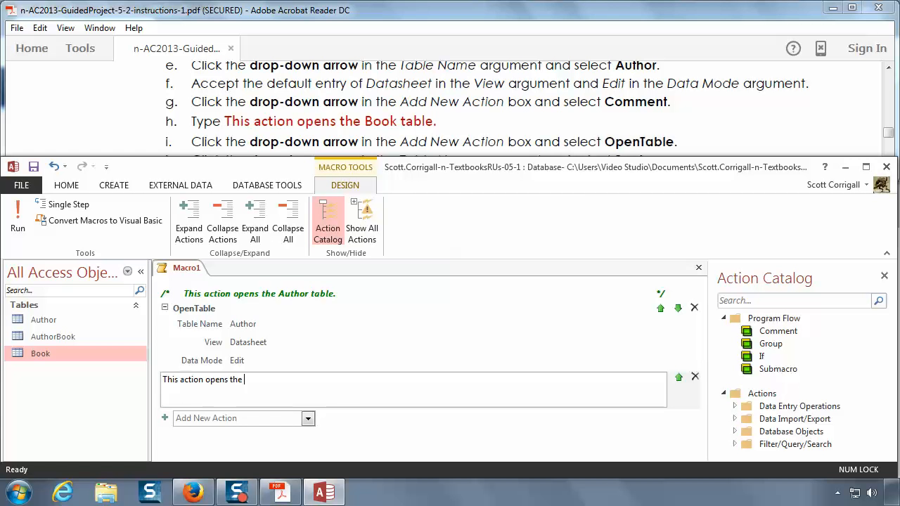
type("Book table.")
Step: Add an OpenTable action below the second comment with Book as its table name, following instructions 15i and 15j
left_click(542, 140)
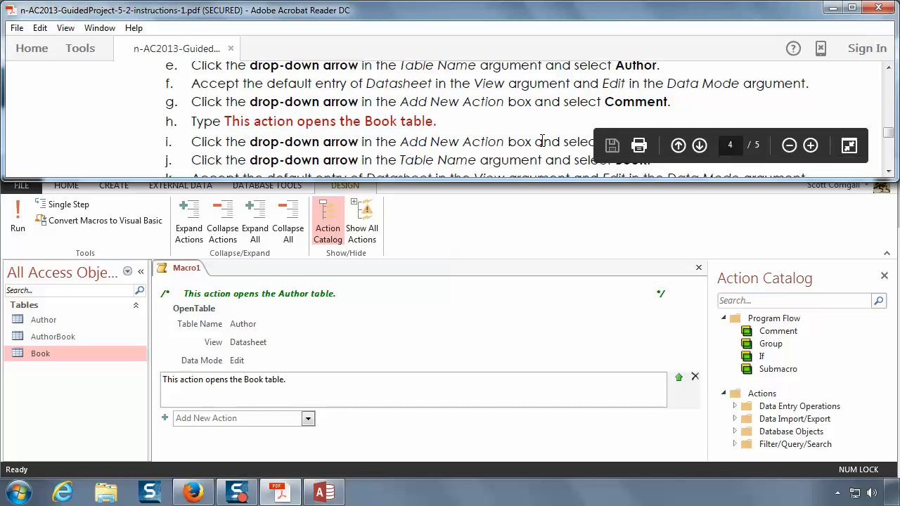
scroll(542, 140, "down", 2)
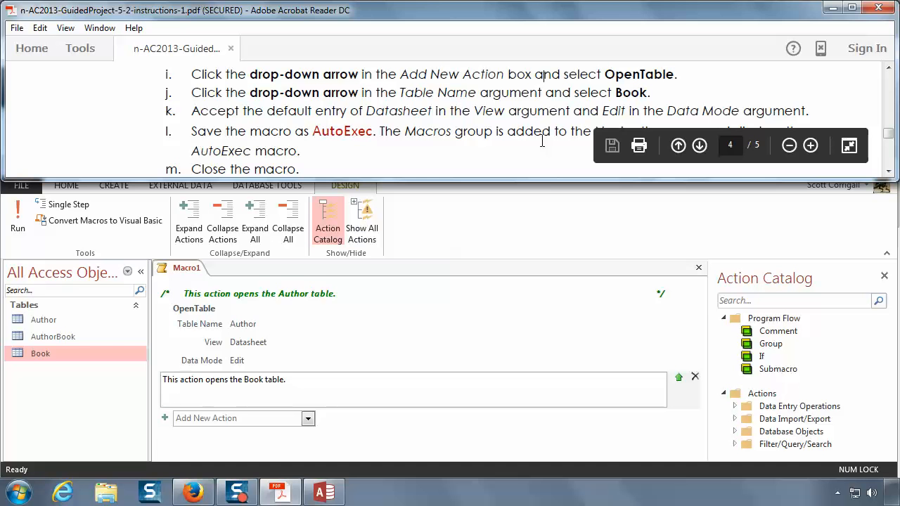
left_click(311, 419)
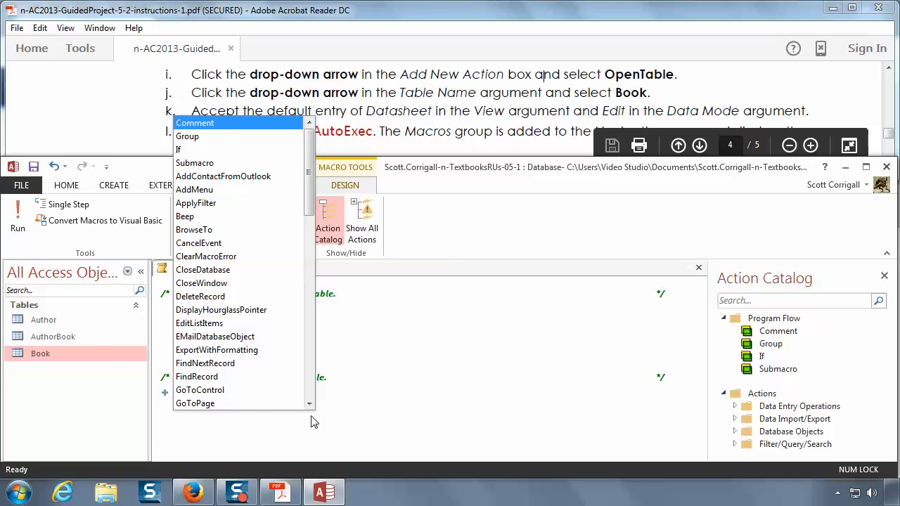
left_click(309, 405)
left_click(310, 405)
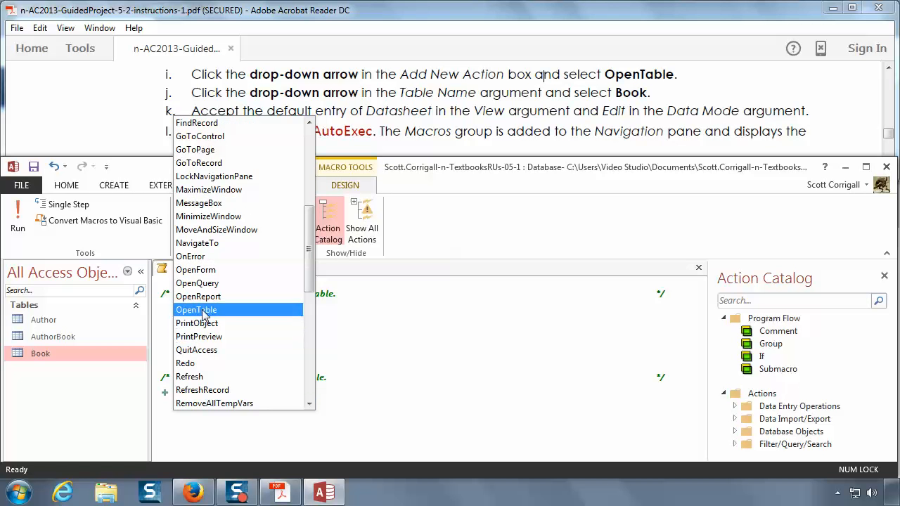
left_click(204, 310)
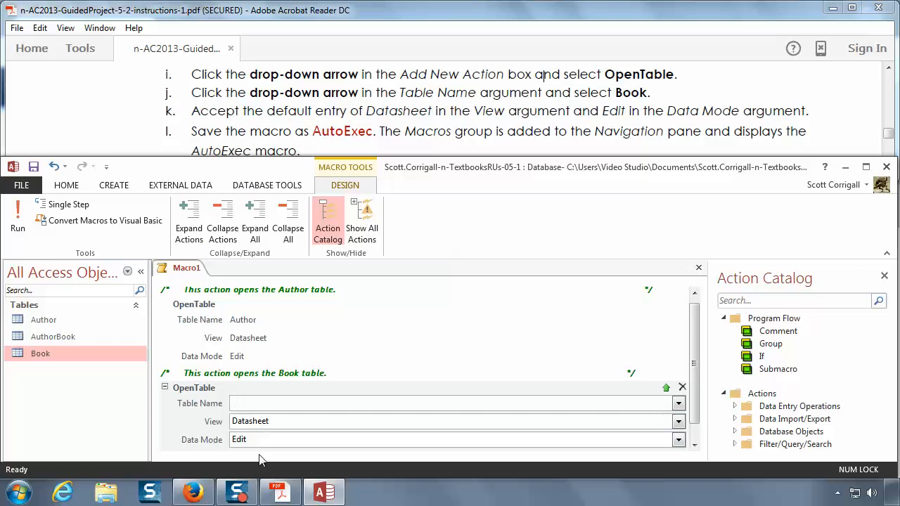
left_click(678, 404)
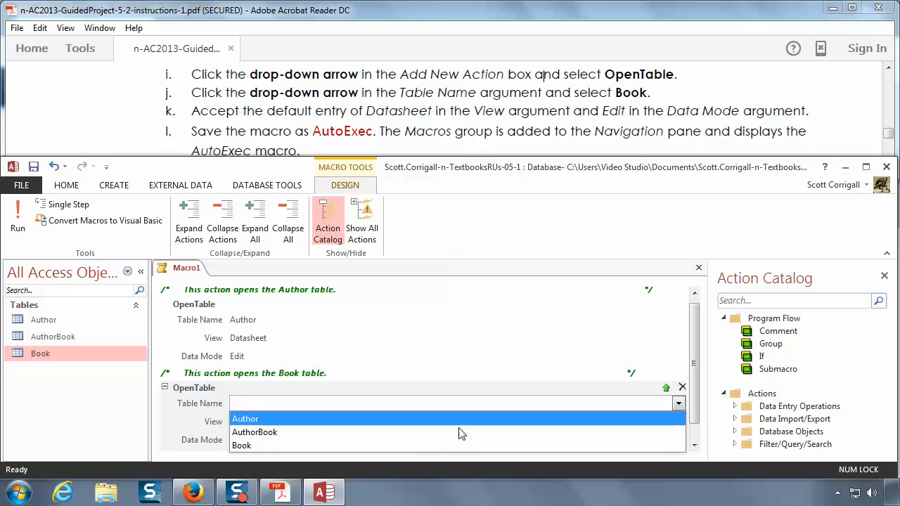
left_click(414, 446)
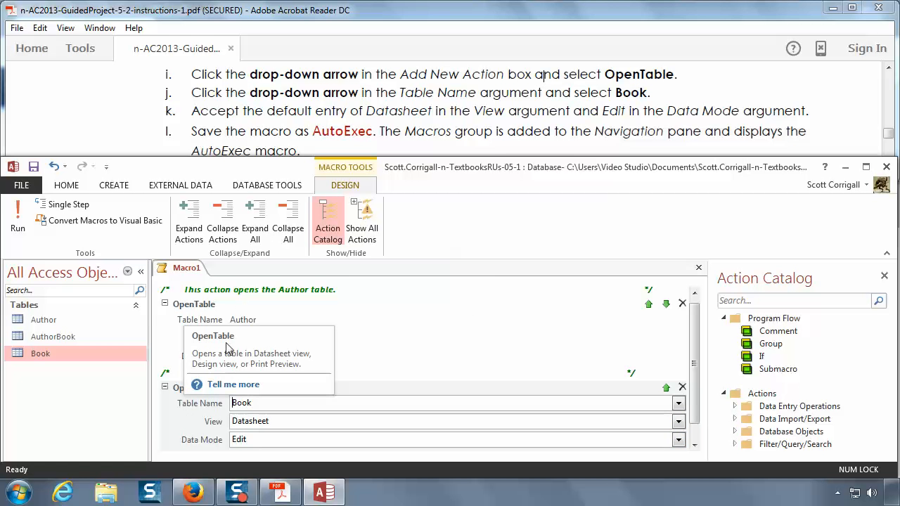
Step: Read on through the instructions for saving the macro, and save it as AutoExec
left_click(484, 135)
scroll(484, 135, "down", 2)
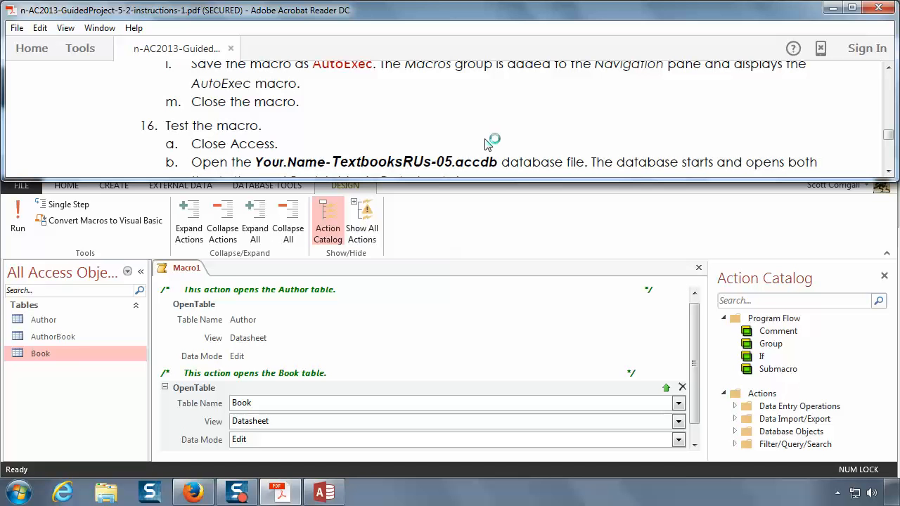
scroll(490, 143, "up", 1)
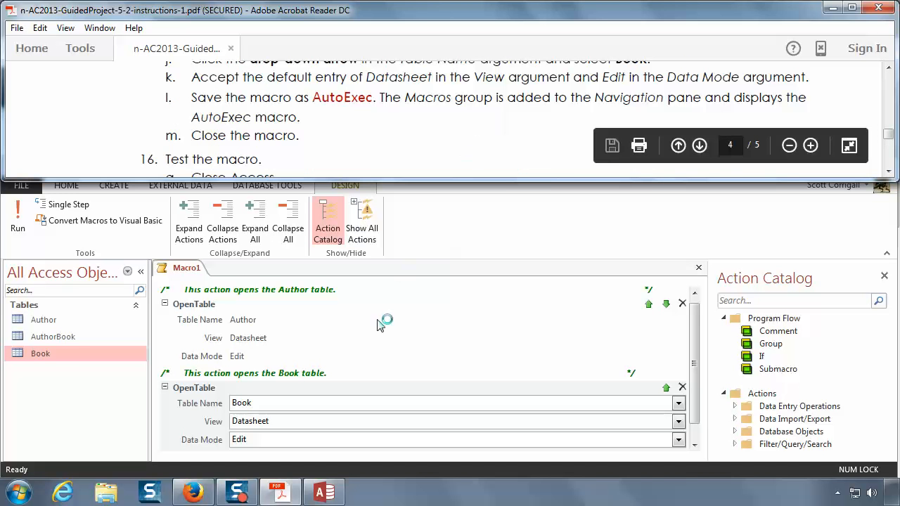
left_click(307, 320)
left_click(33, 167)
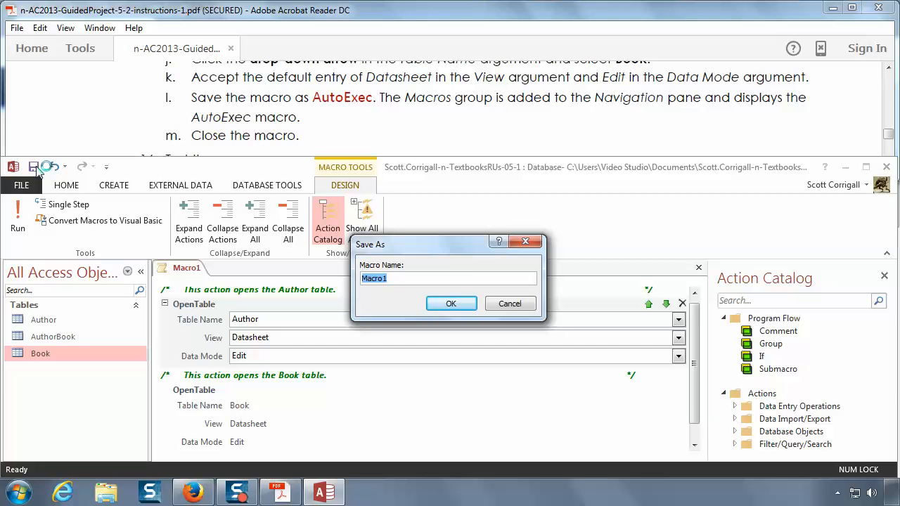
type("AutoExec")
left_click(465, 310)
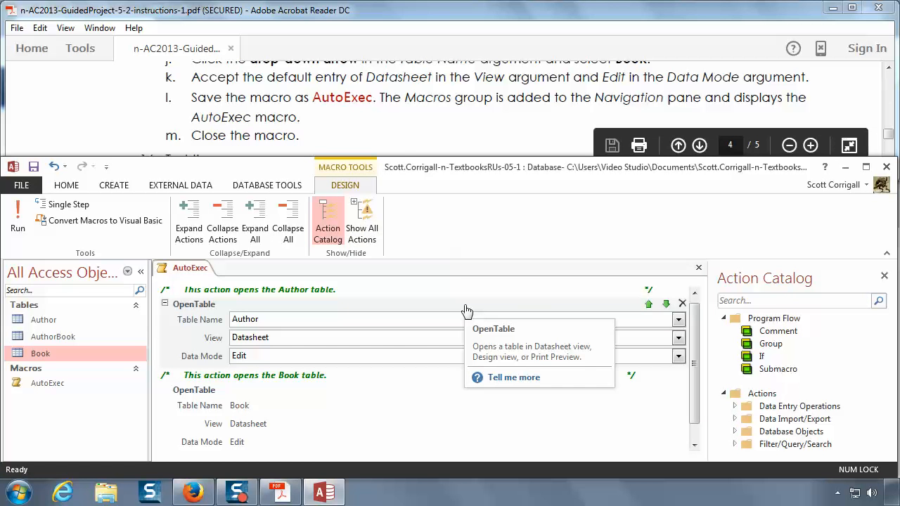
Step: Close the AutoExec macro, and close the database as instruction 16a for testing the macro requires
right_click(188, 275)
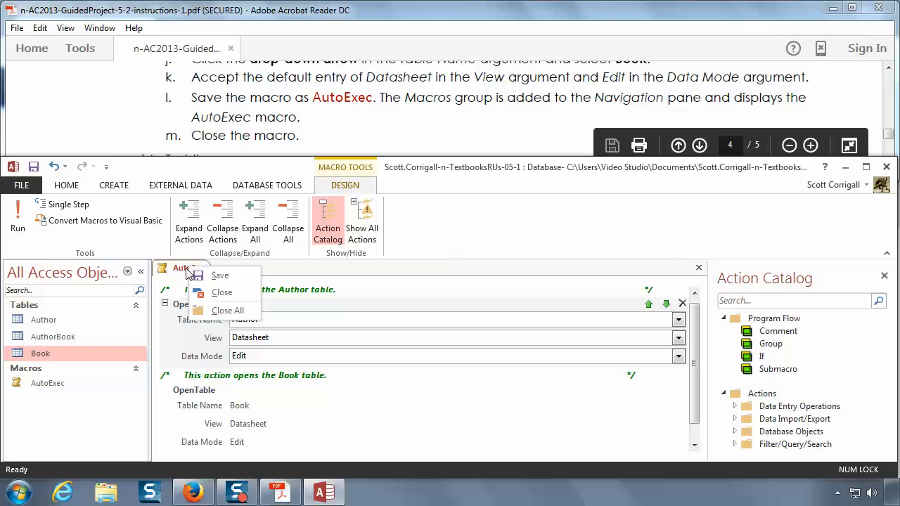
left_click(220, 293)
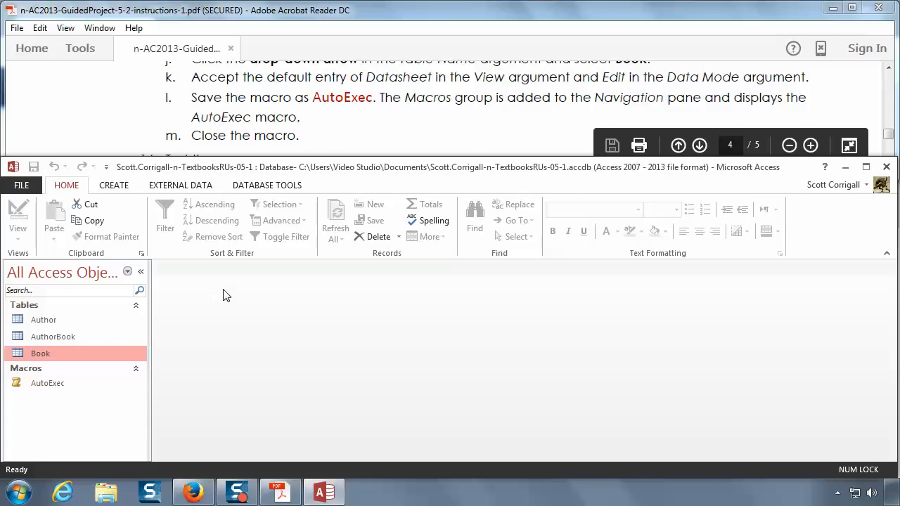
left_click(335, 138)
scroll(334, 138, "down", 1)
scroll(334, 137, "down", 2)
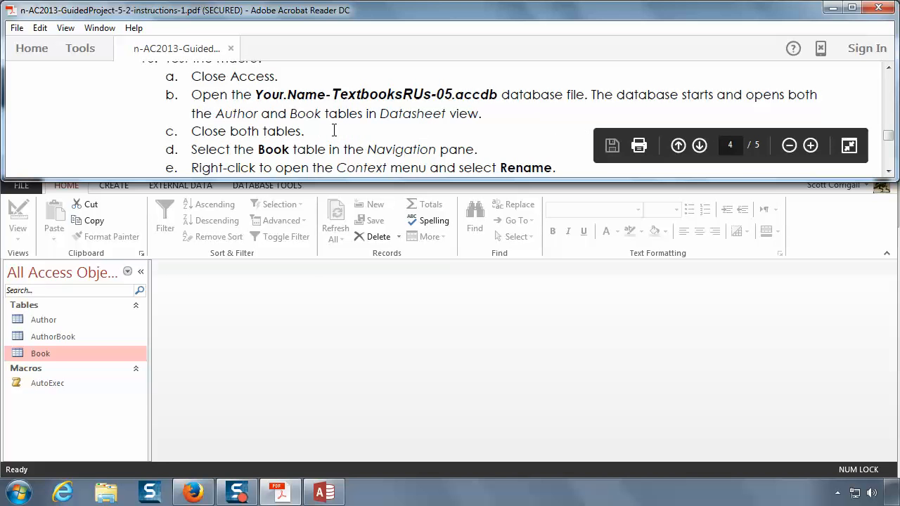
left_click(316, 342)
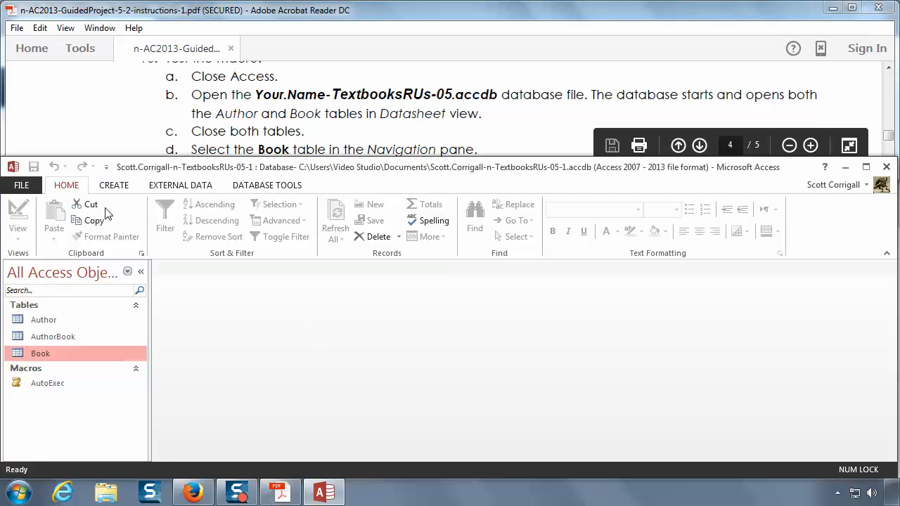
left_click(30, 191)
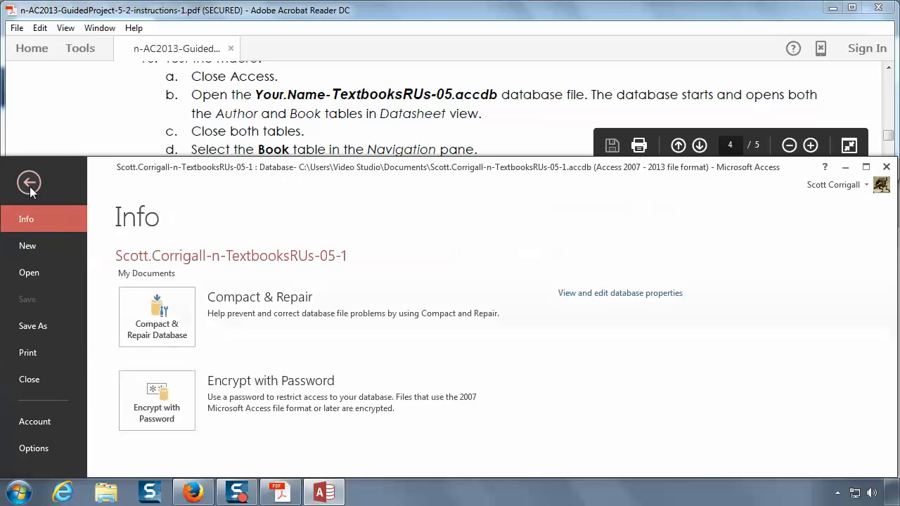
left_click(36, 379)
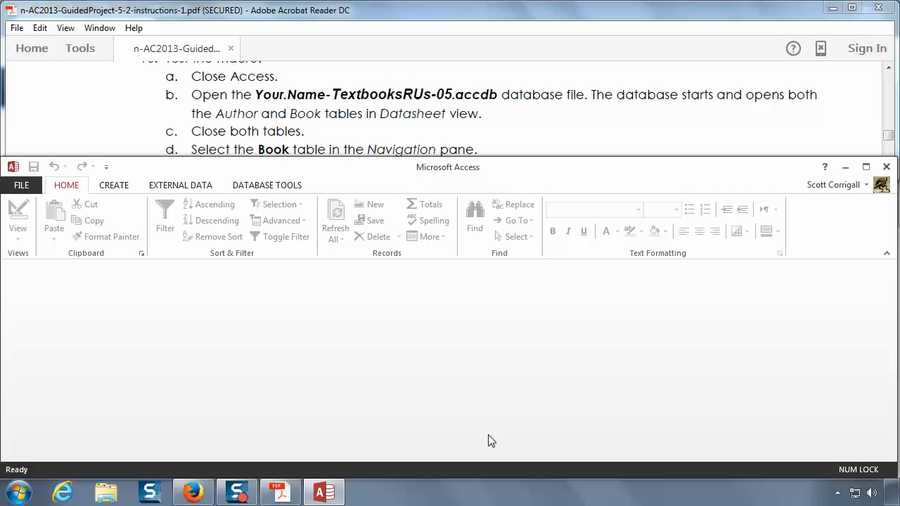
Step: Reopen the recent TextbooksRUs-05-1 database to run AutoExec, and check the Author and Book tables in Datasheet view
left_click(24, 186)
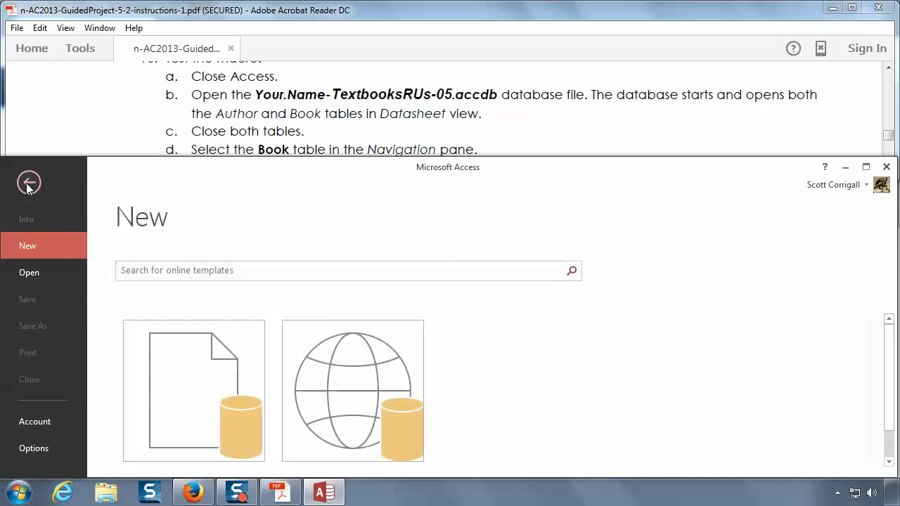
left_click(32, 274)
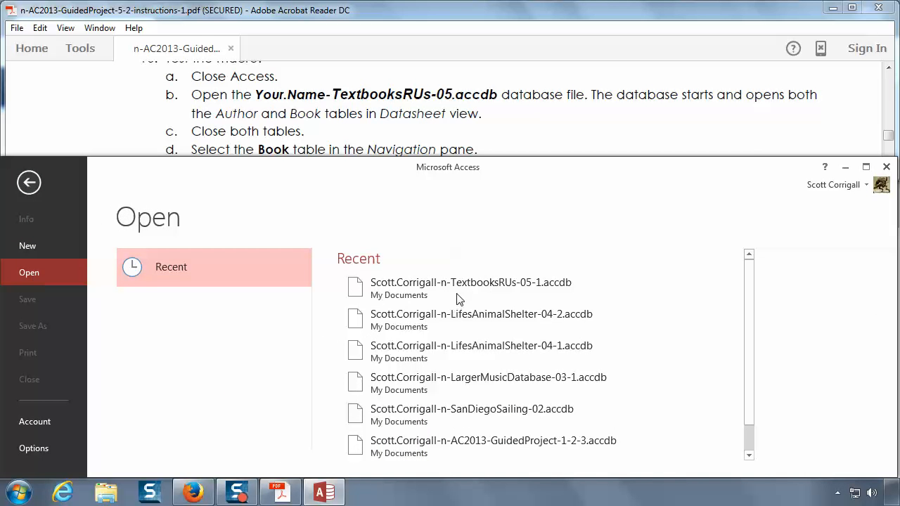
left_click(415, 288)
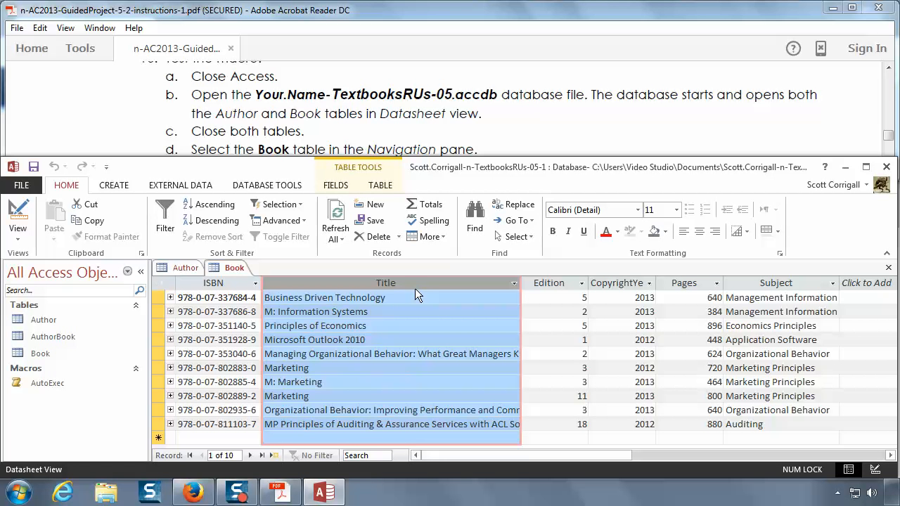
left_click(179, 275)
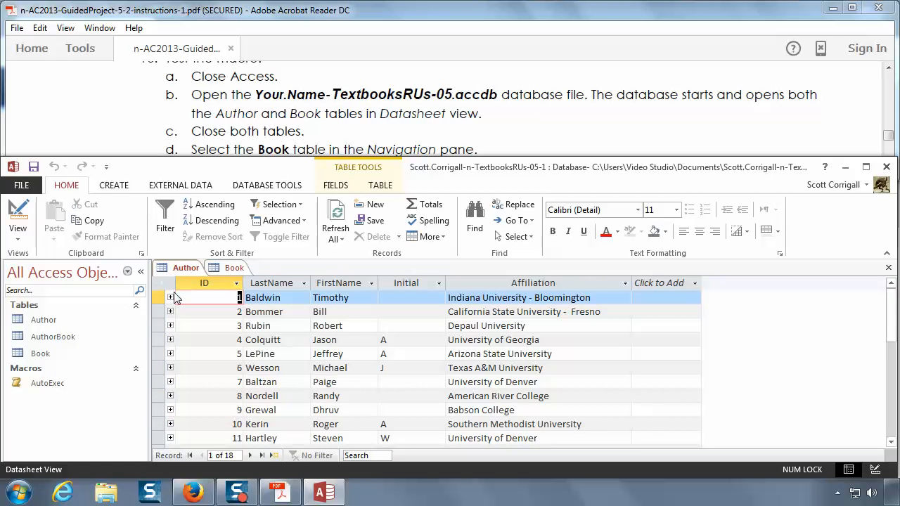
left_click(230, 271)
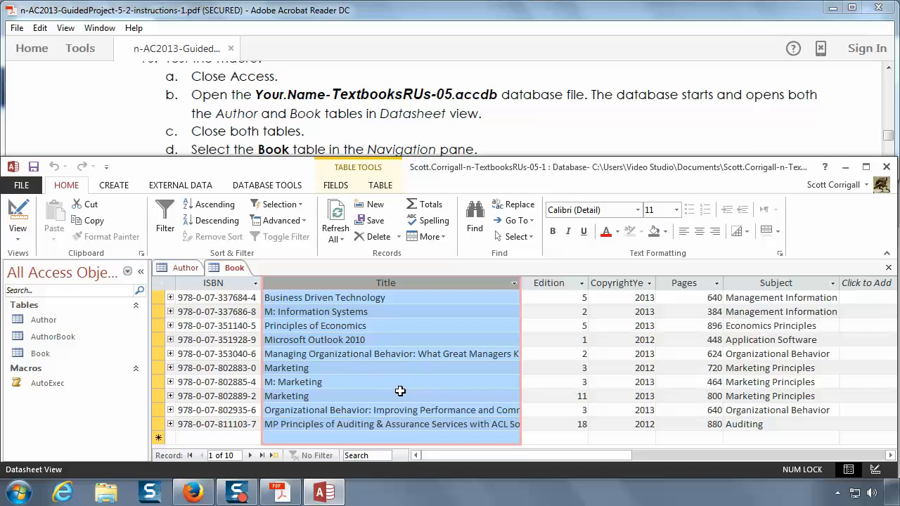
Step: Close both the Book and Author tables, as instruction 16c asks
left_click(491, 132)
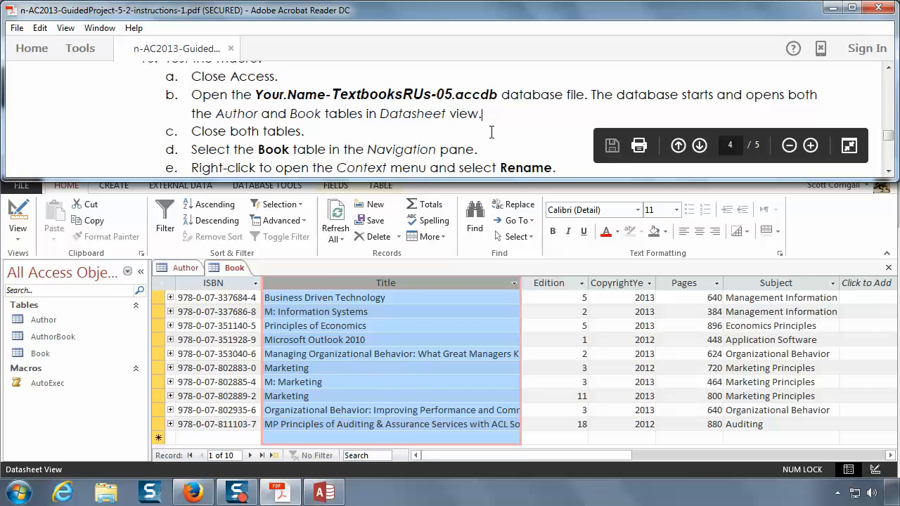
right_click(234, 268)
left_click(262, 294)
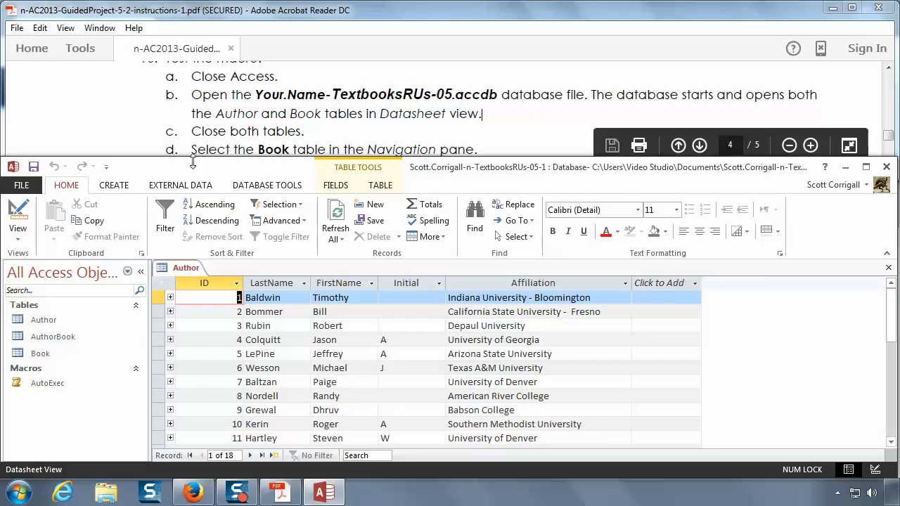
right_click(186, 267)
left_click(220, 295)
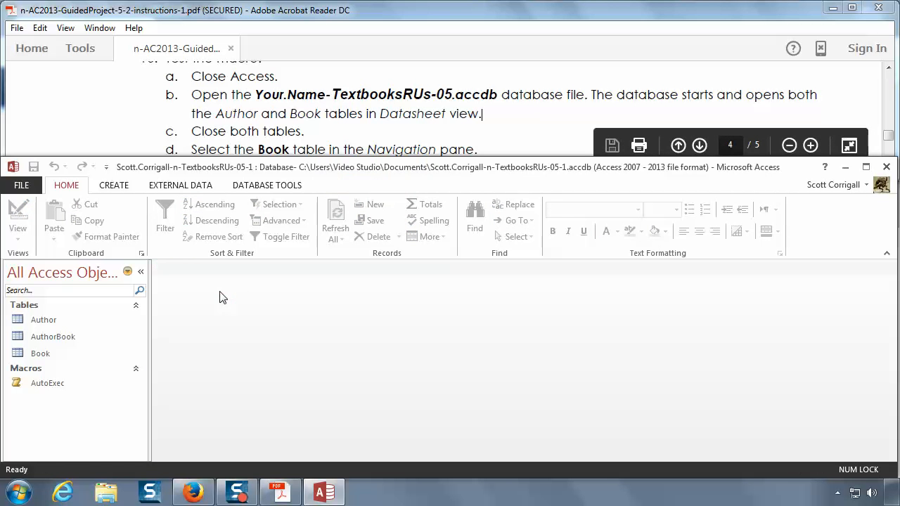
Step: Following instructions 16d to 16f, rename the Book table as BookTest
left_click(333, 136)
scroll(334, 136, "down", 1)
scroll(333, 137, "down", 1)
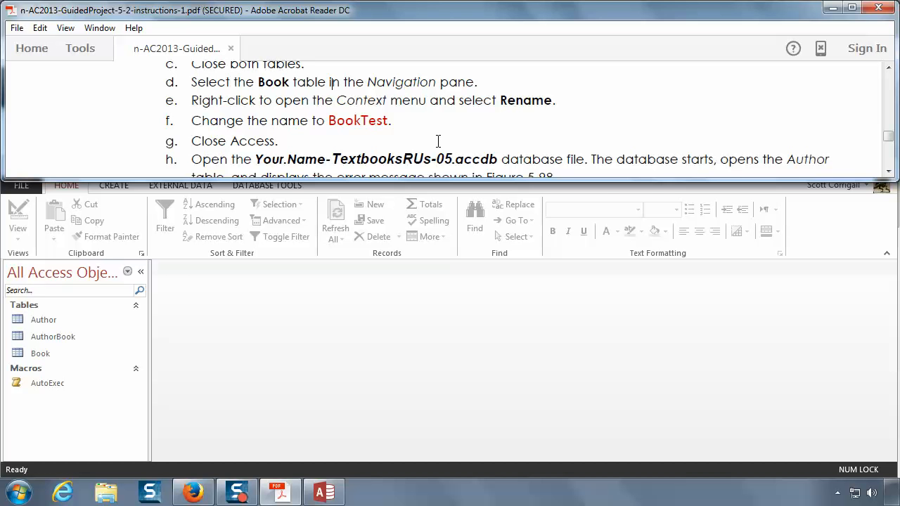
left_click(49, 354)
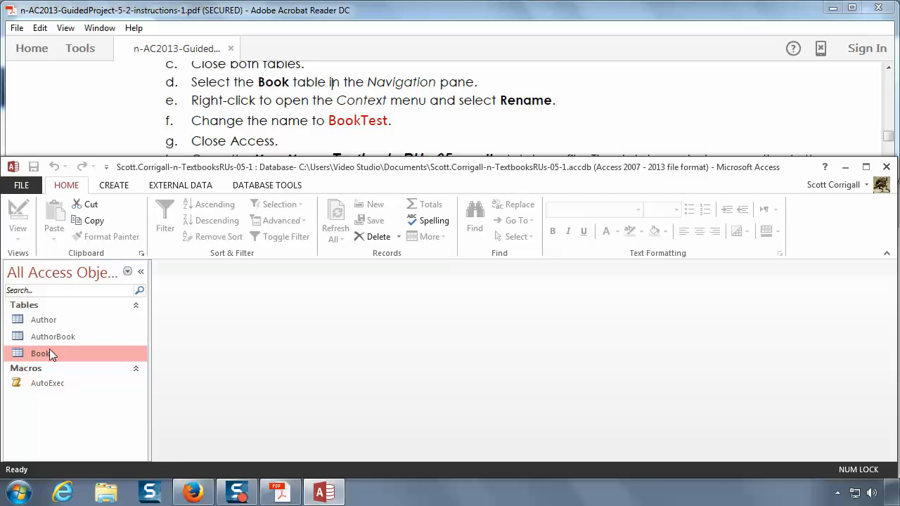
right_click(49, 350)
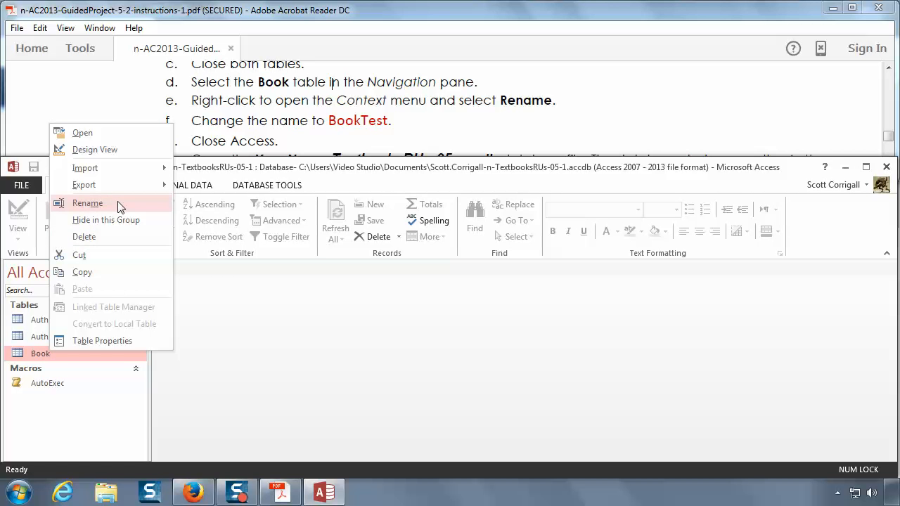
left_click(87, 203)
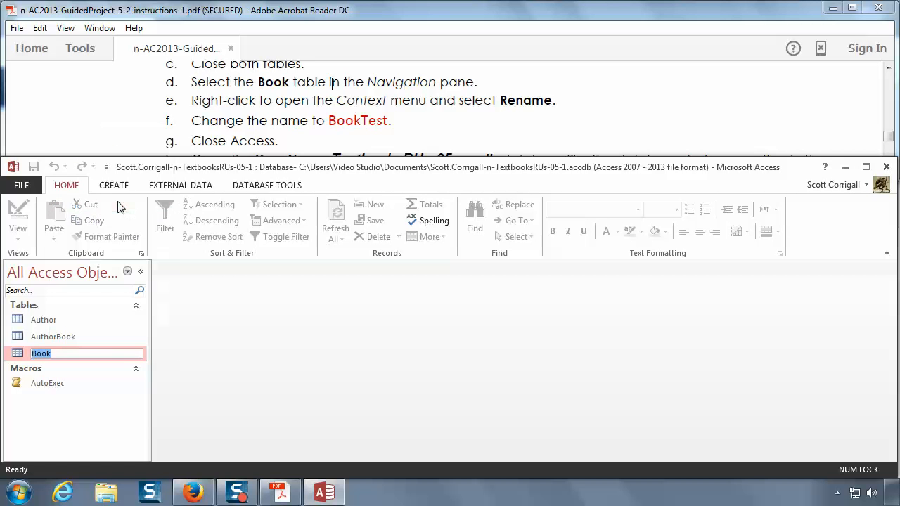
left_click(103, 356)
type("Test")
key("Return")
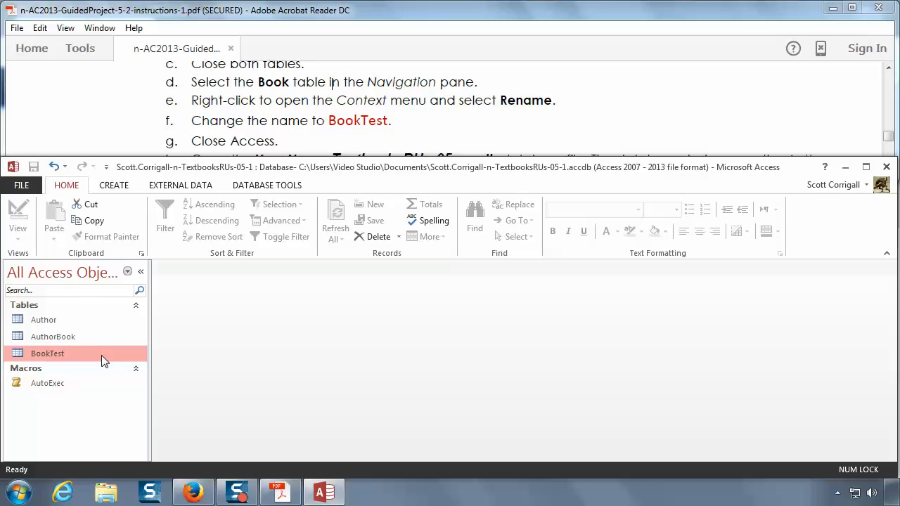
Step: Close the database and reopen TextbooksRUs-05-1 to test AutoExec against the renamed table
left_click(21, 185)
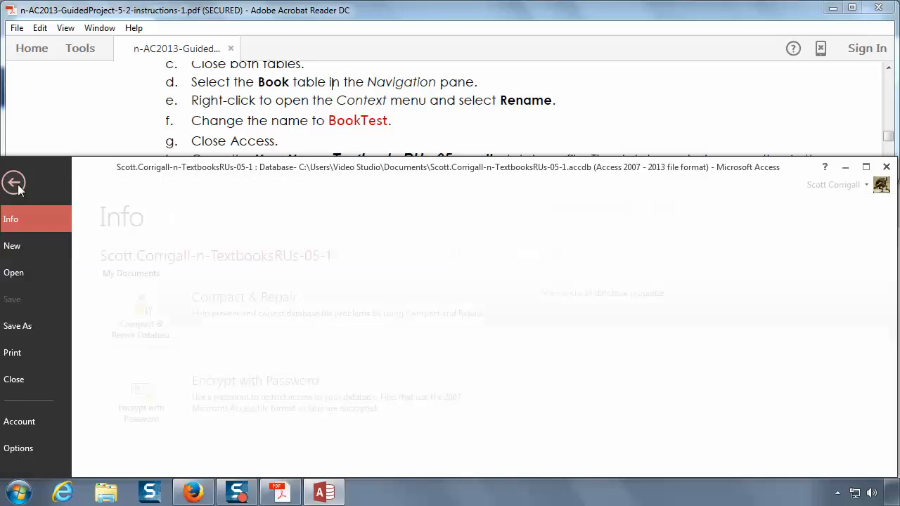
left_click(28, 379)
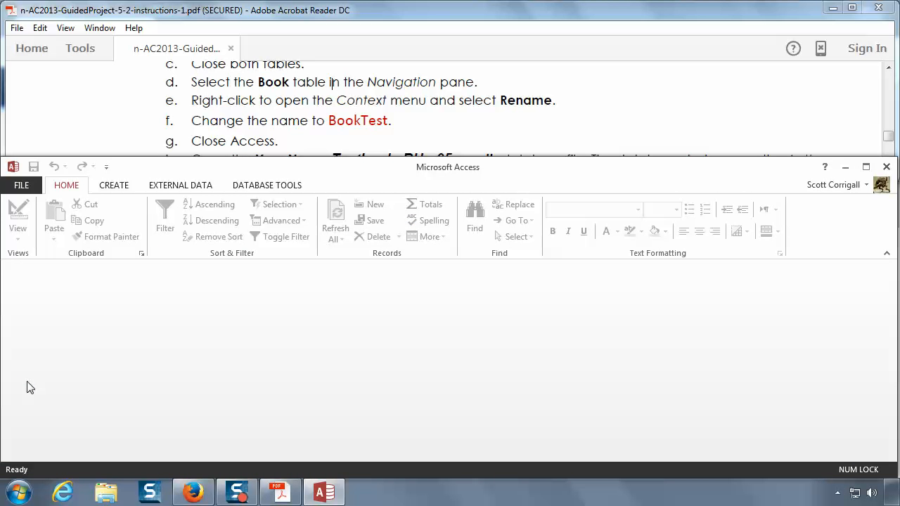
left_click(21, 185)
left_click(23, 274)
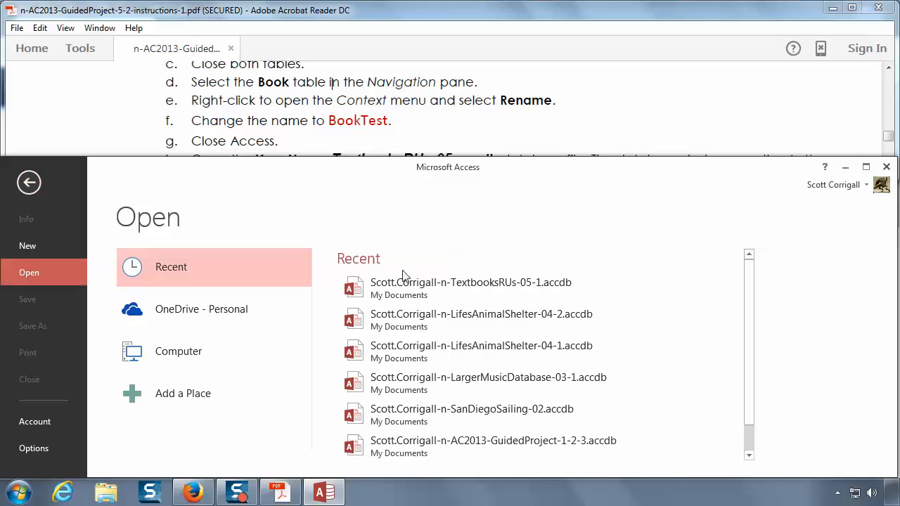
left_click(438, 285)
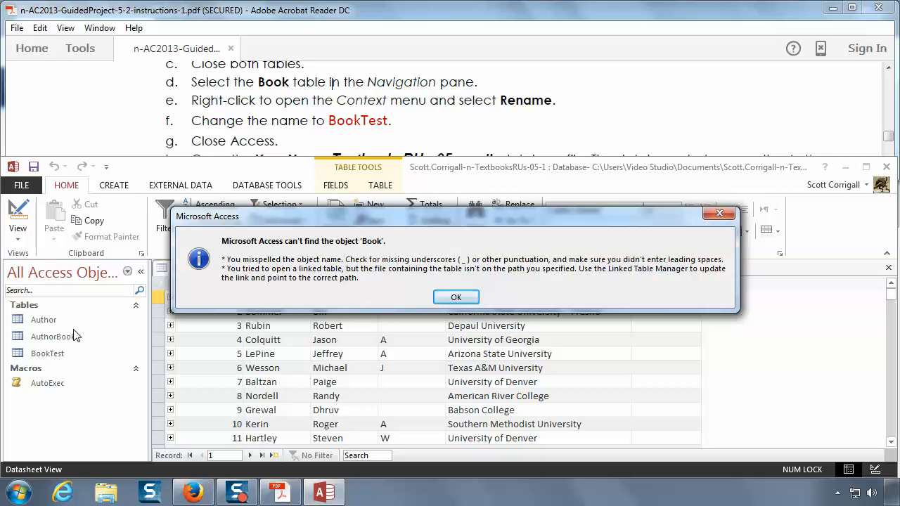
Step: Following instructions 16h to 16k, acknowledge the macro error and stop all macros, and close the Author table
left_click(255, 141)
scroll(255, 138, "down", 1)
scroll(254, 138, "down", 1)
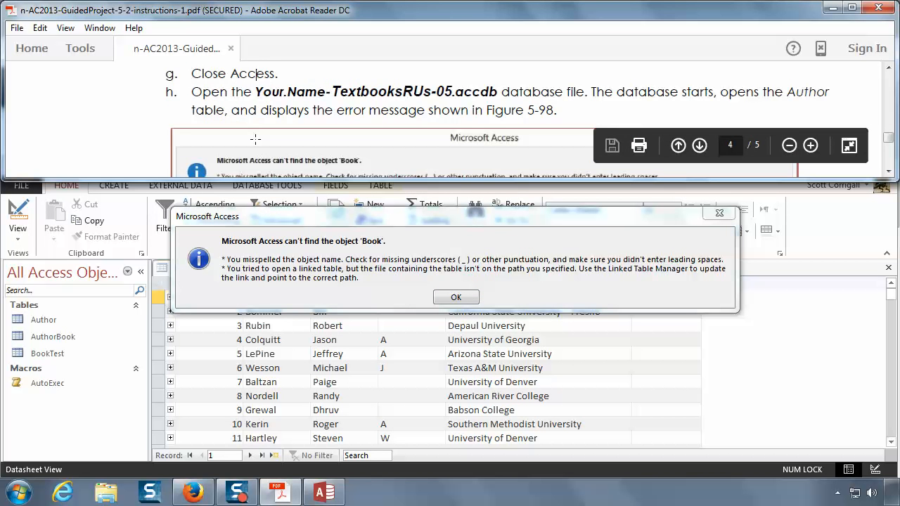
scroll(255, 140, "down", 1)
scroll(255, 139, "down", 1)
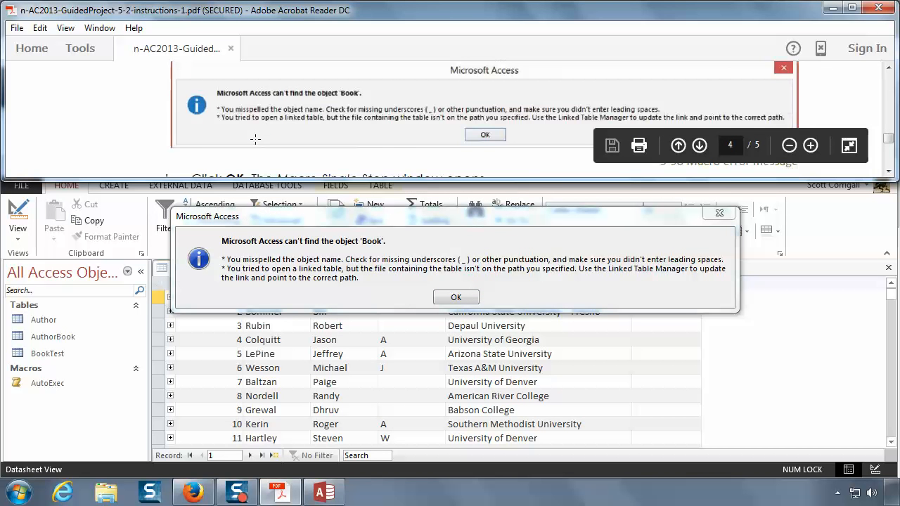
scroll(254, 140, "down", 2)
scroll(254, 139, "down", 1)
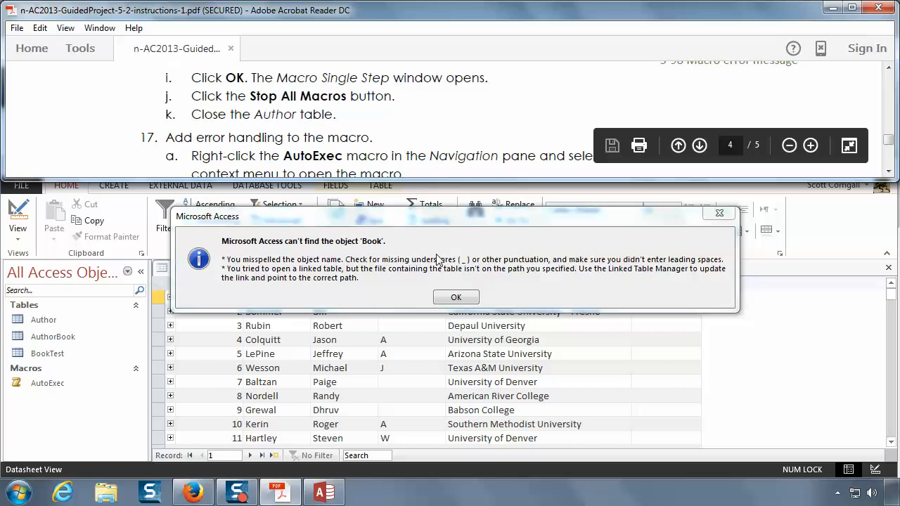
left_click(455, 297)
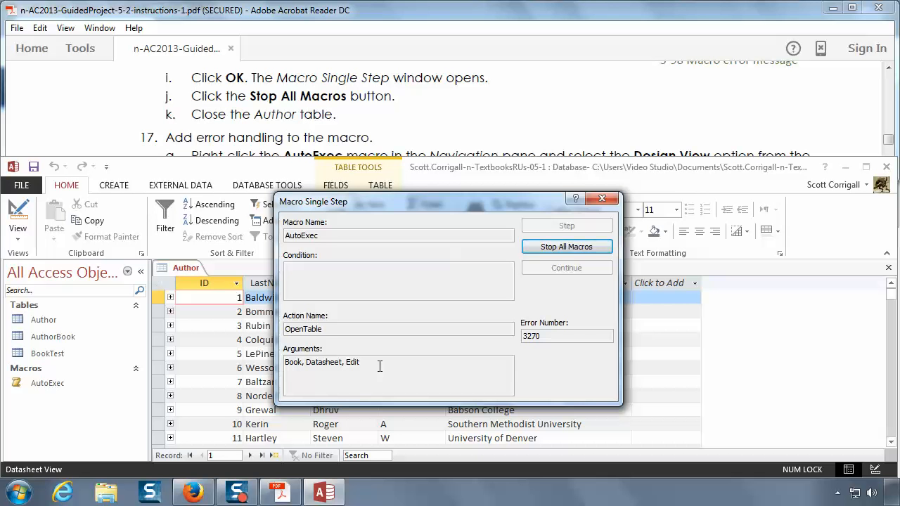
left_click(574, 249)
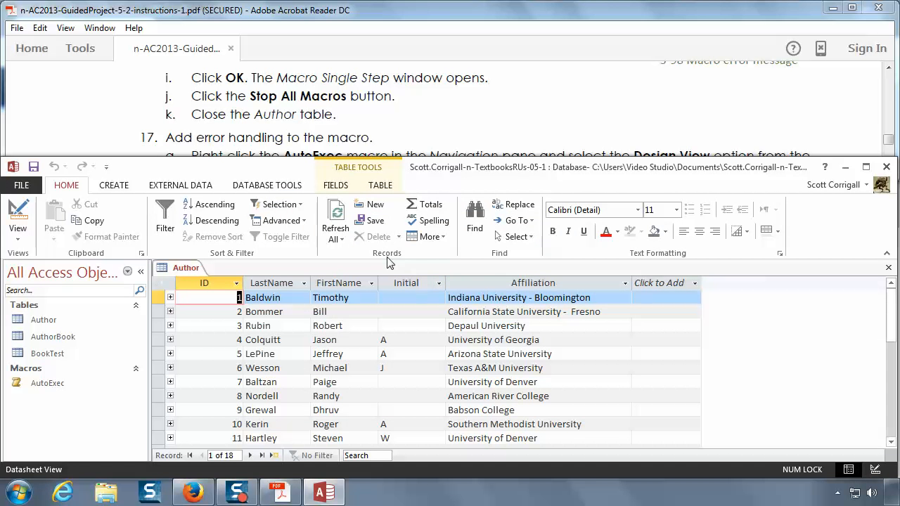
right_click(190, 270)
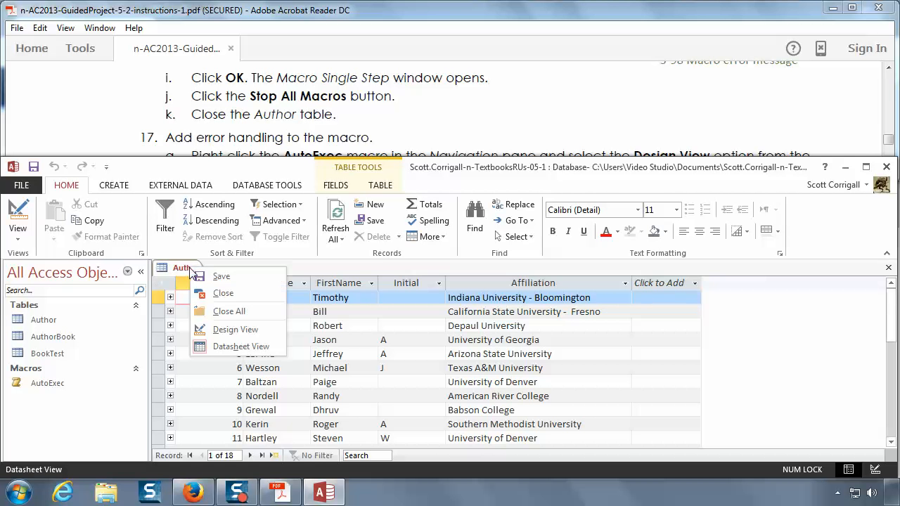
left_click(223, 293)
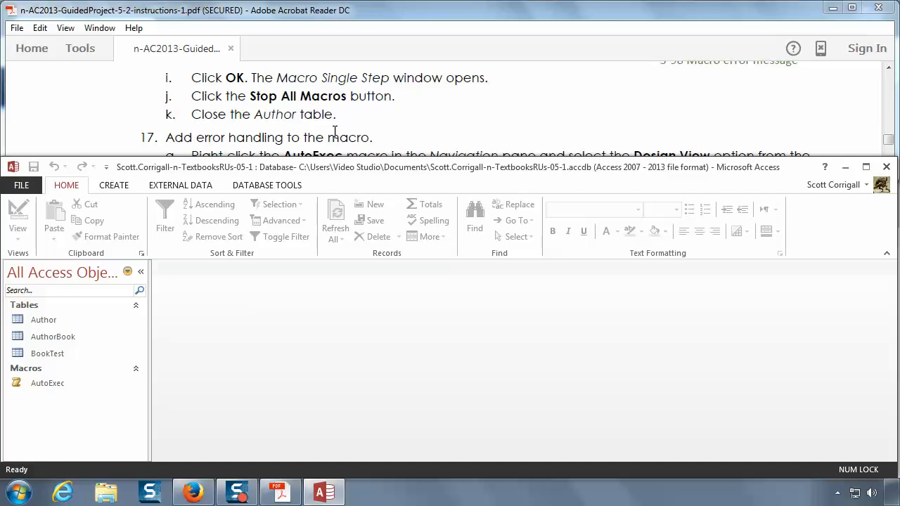
Step: Read the error-handling instructions in step 17 and open the AutoExec macro in Design View
left_click(354, 121)
scroll(373, 114, "down", 1)
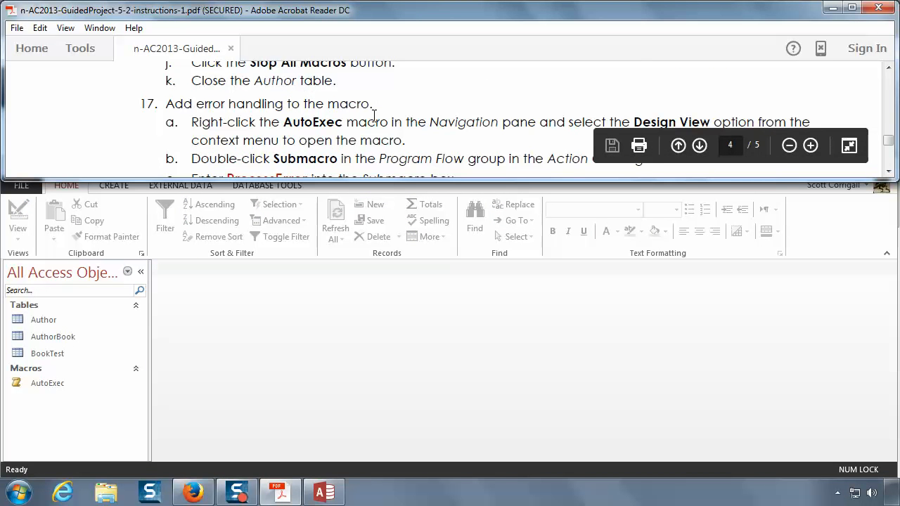
scroll(373, 114, "down", 1)
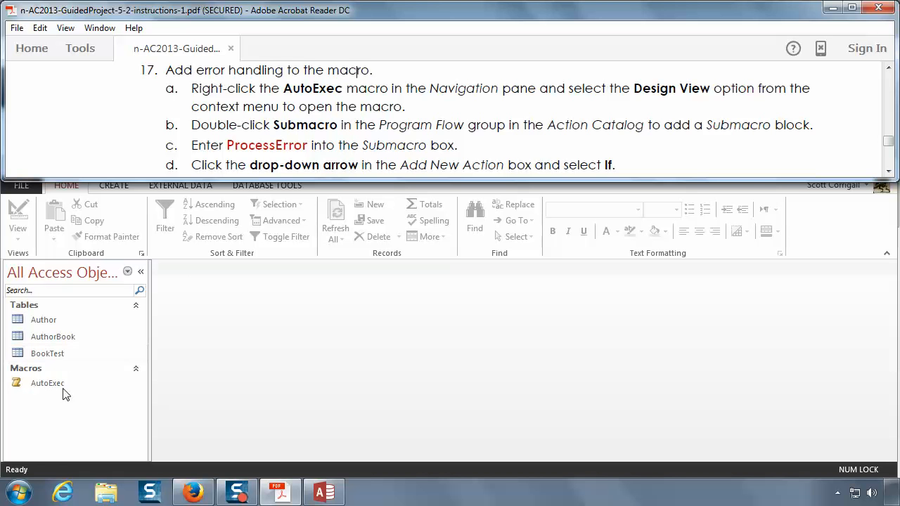
left_click(56, 385)
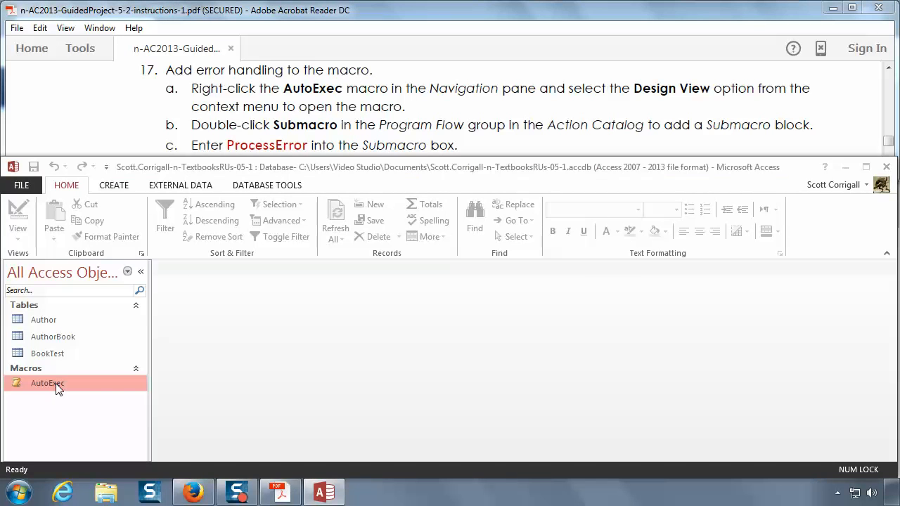
right_click(56, 383)
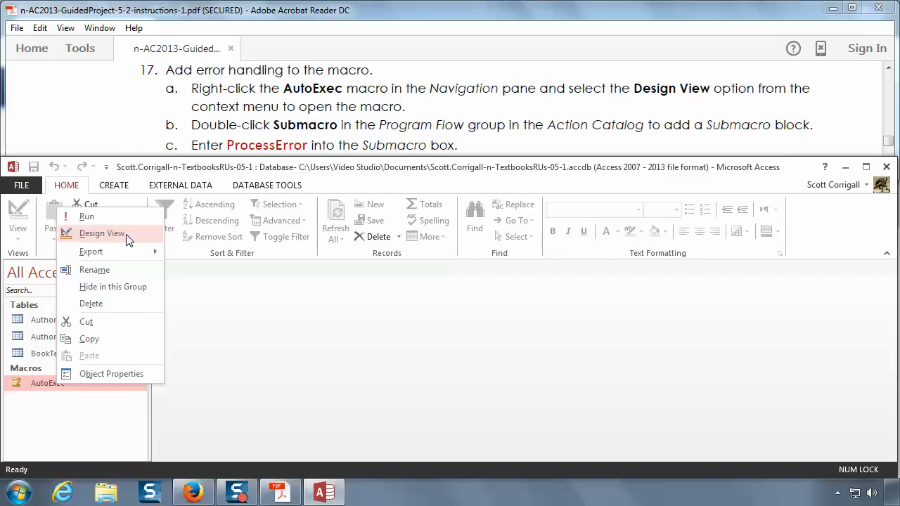
left_click(102, 233)
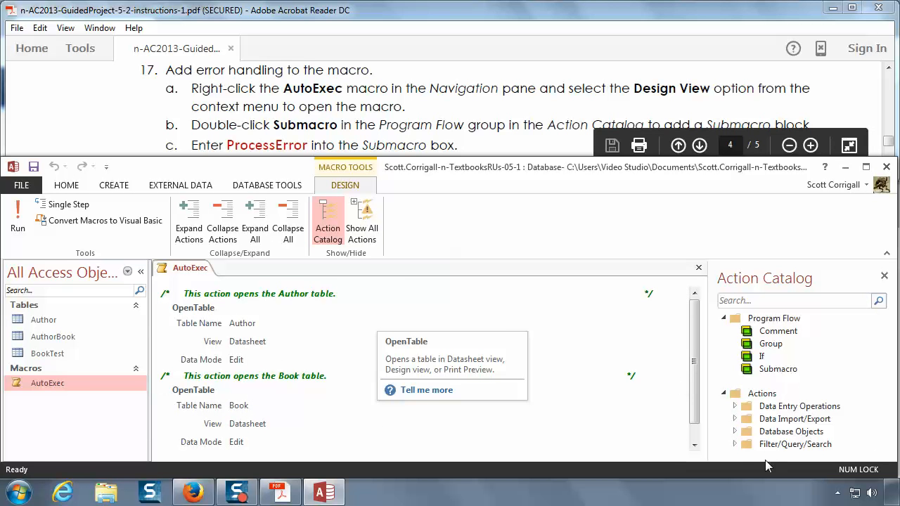
Step: Add a Submacro block after the Book OpenTable action in AutoExec and name it ProcessError
left_click(694, 445)
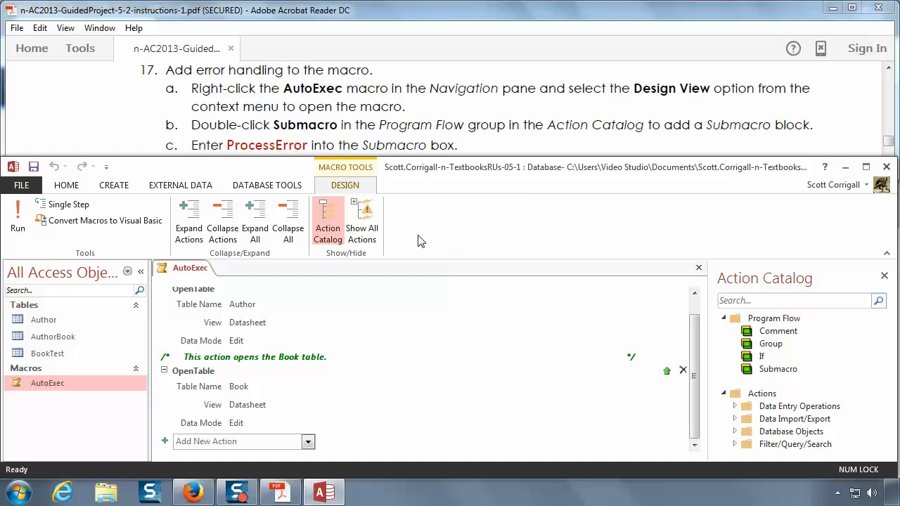
left_click(778, 369)
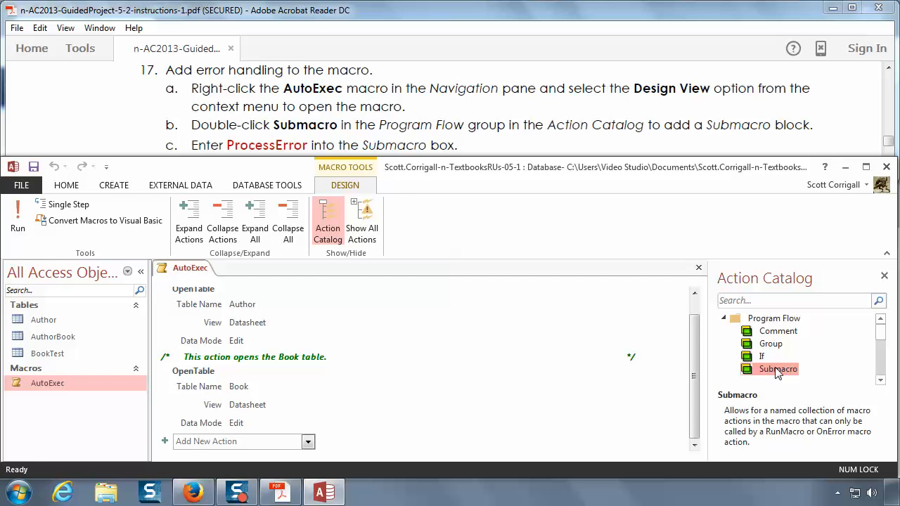
double_click(778, 369)
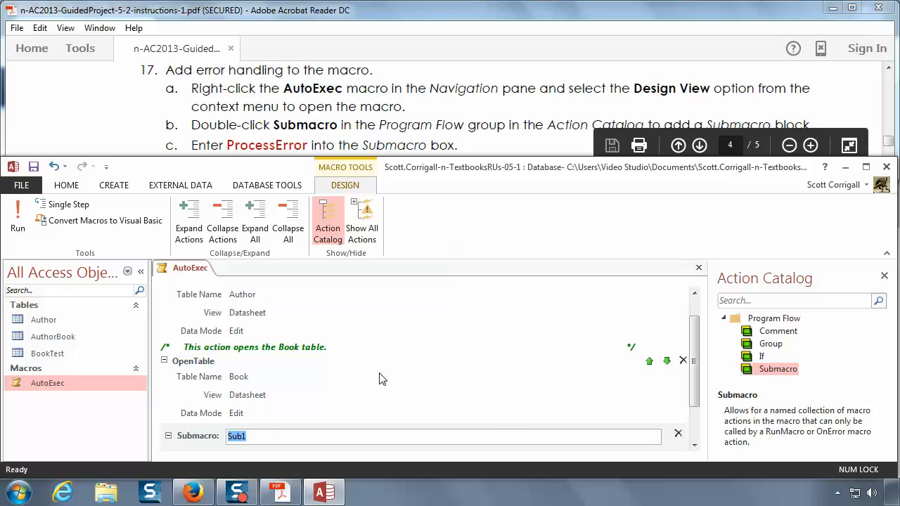
type("ProcessError")
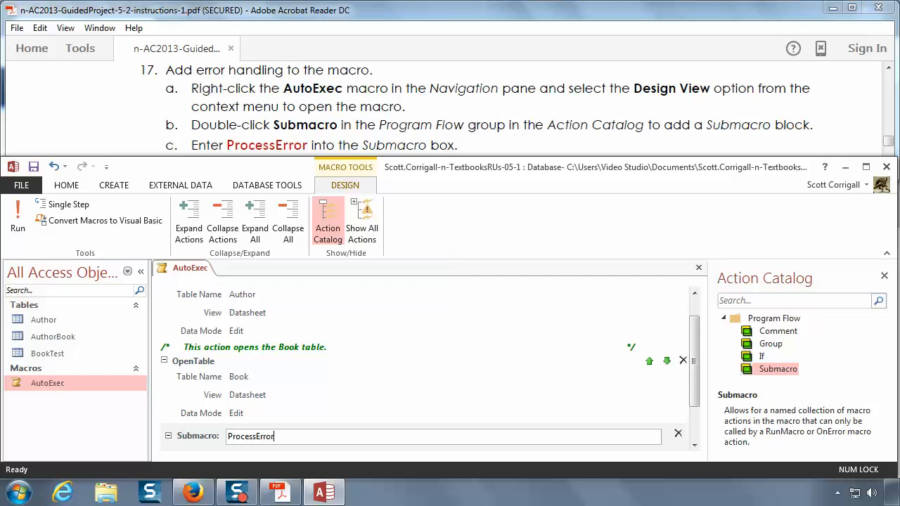
Step: Following instruction 17d, add an If block inside the ProcessError submacro
scroll(374, 377, "down", 2)
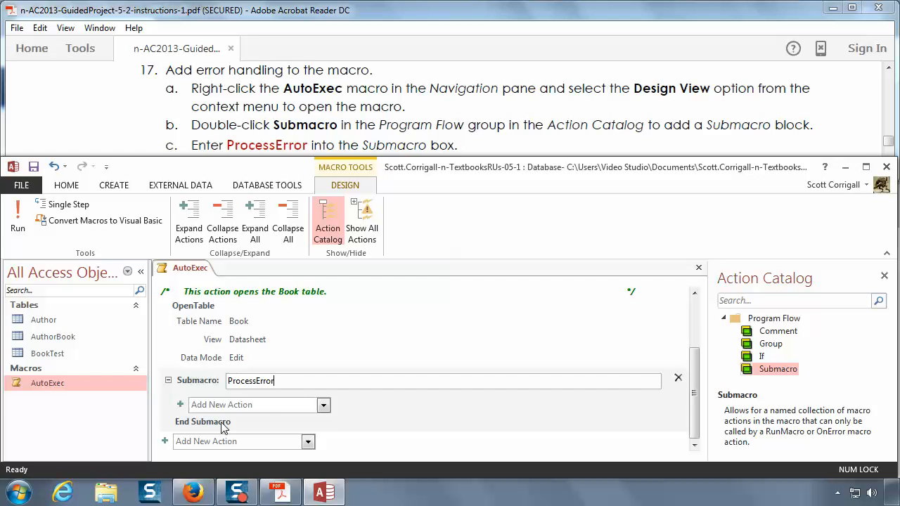
left_click(442, 130)
scroll(442, 130, "down", 2)
scroll(442, 130, "down", 1)
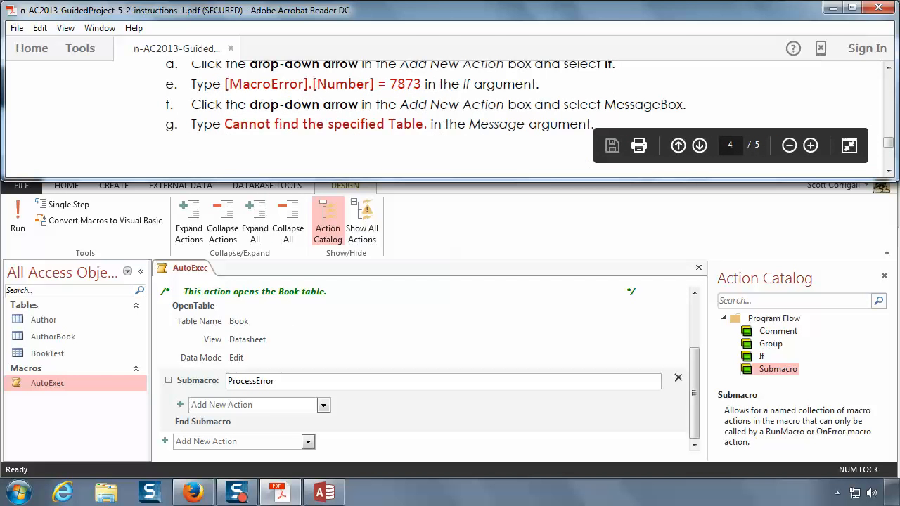
scroll(441, 129, "up", 1)
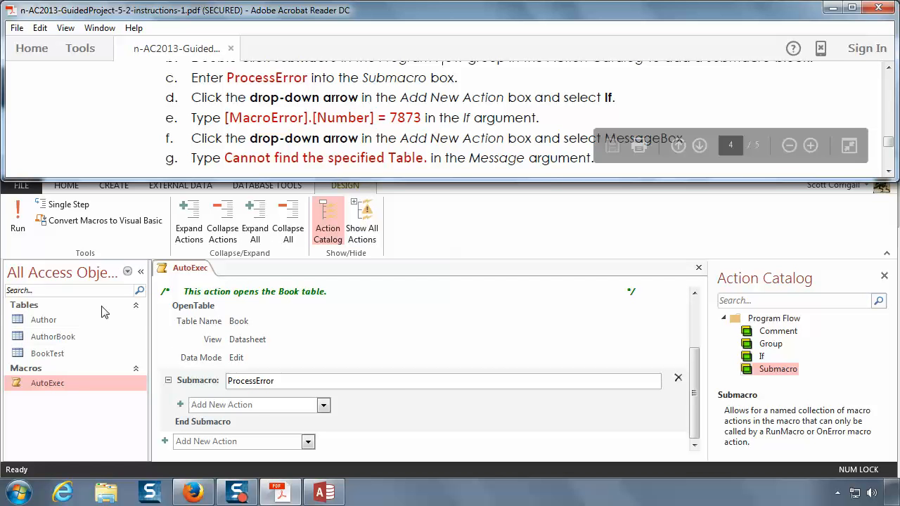
left_click(326, 405)
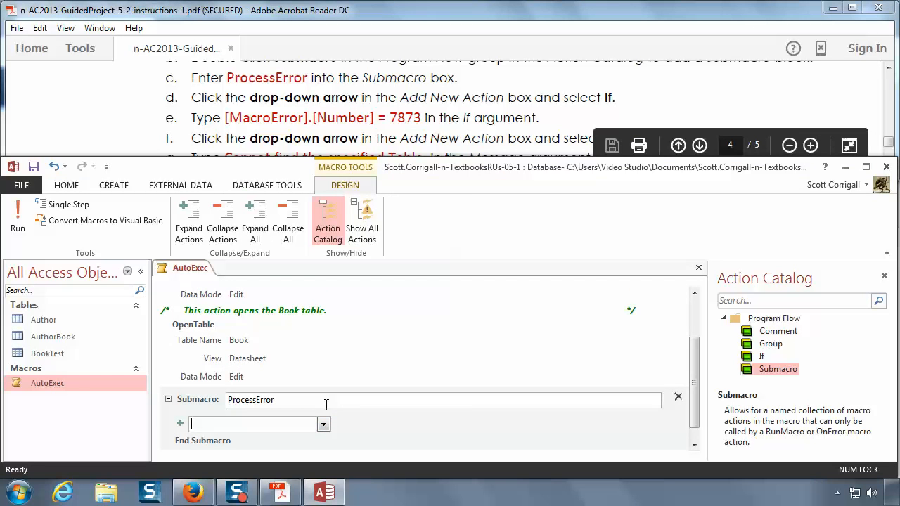
left_click(323, 423)
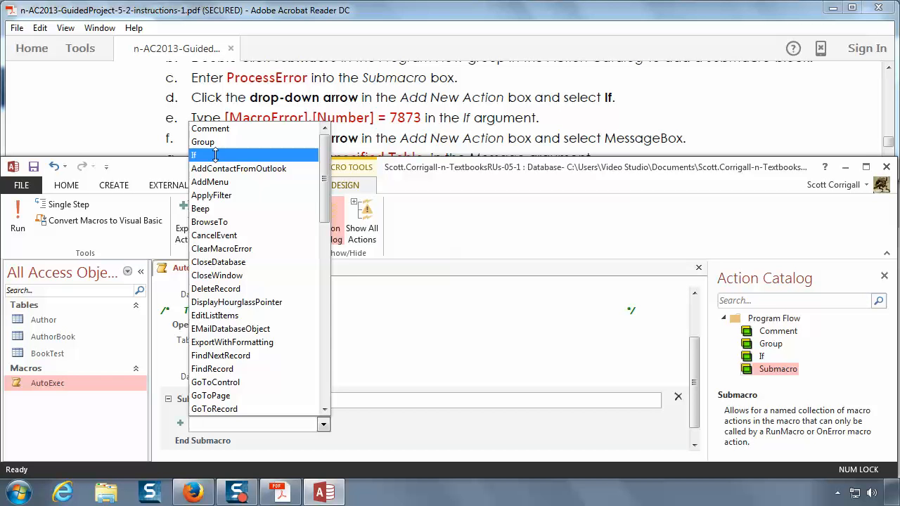
left_click(216, 157)
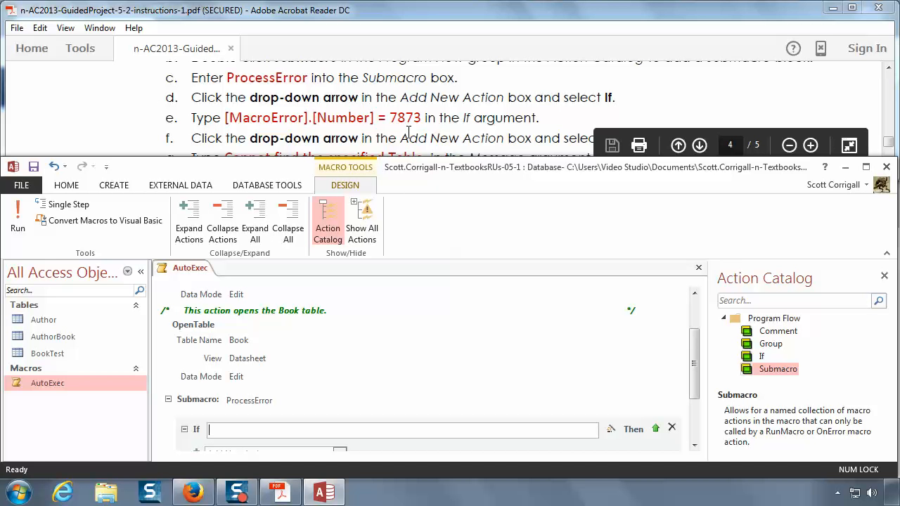
Step: Set the If condition to [MacroError].[Number]=7873
type("[")
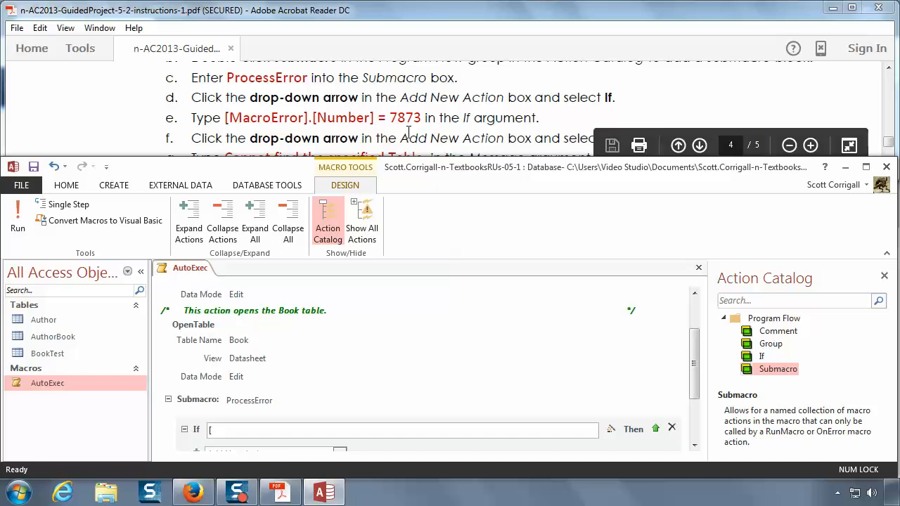
type("Macro")
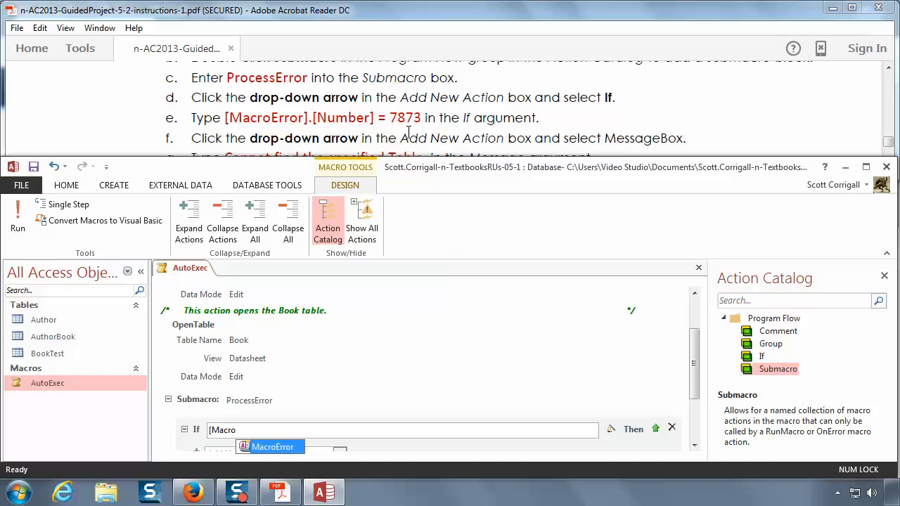
type("Error")
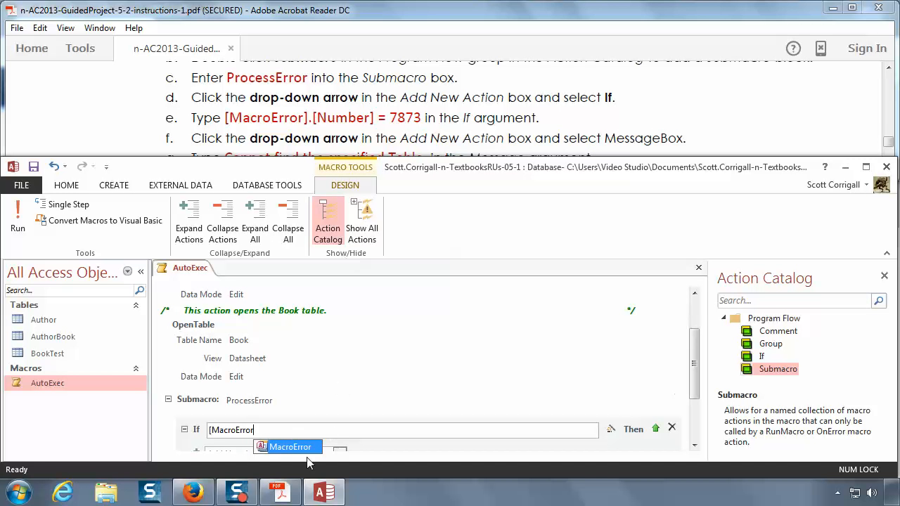
type("]")
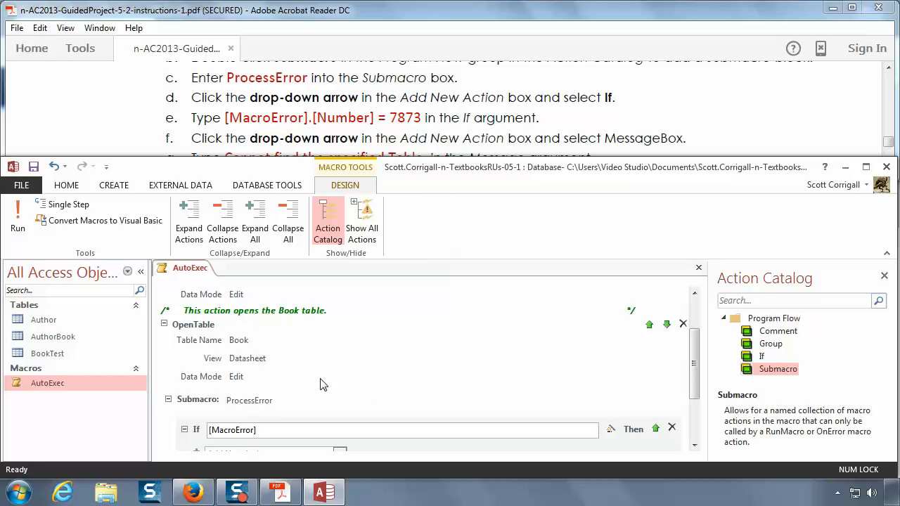
type(".[")
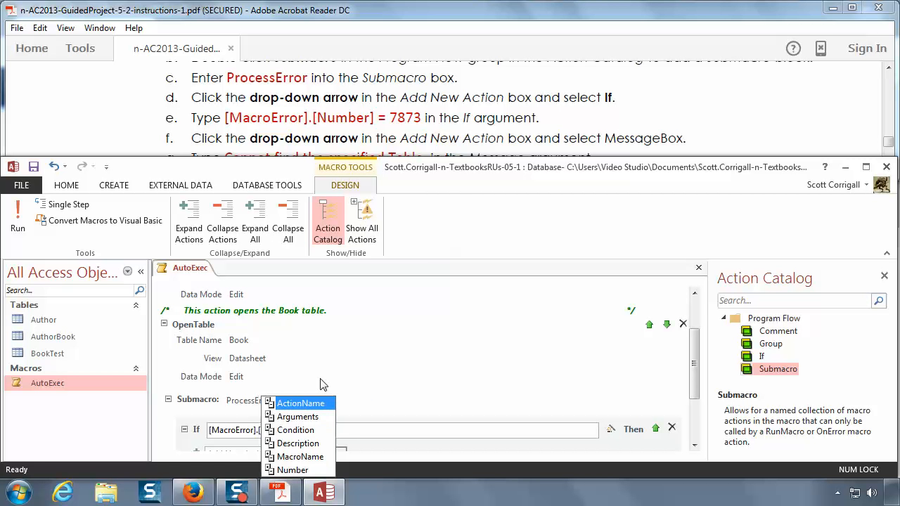
type("N")
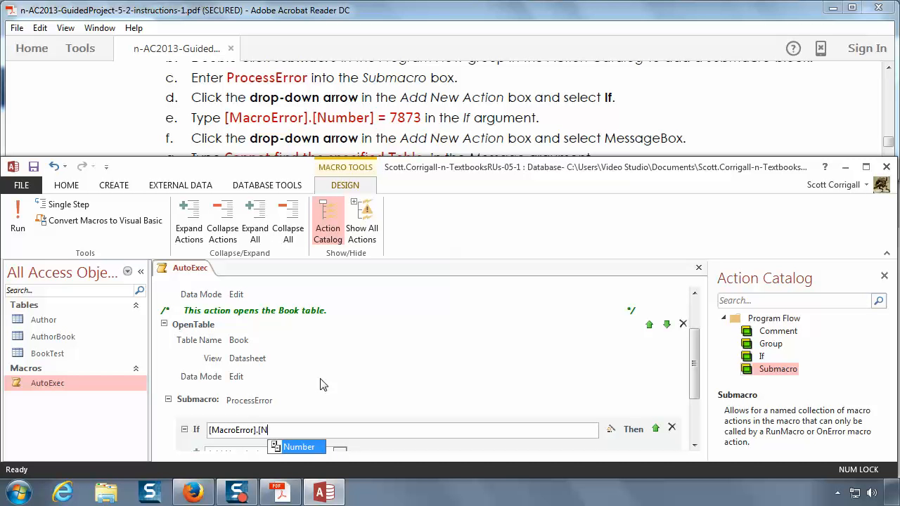
key("Tab")
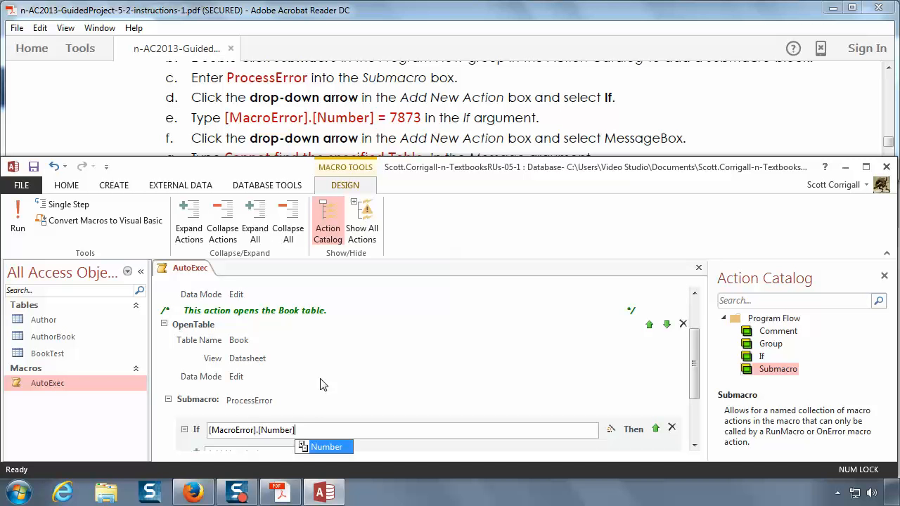
type("=")
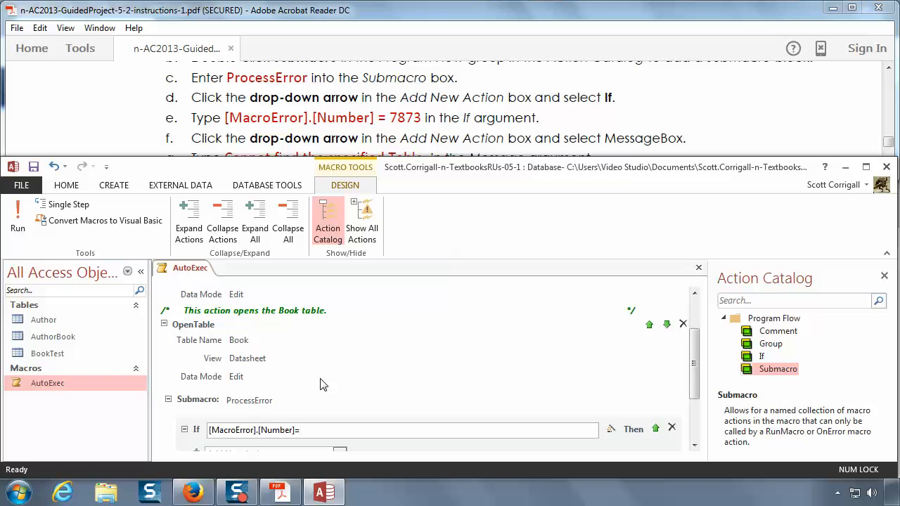
type("7873")
Step: Following instruction 17f, add a MessageBox action inside the If block
scroll(356, 361, "down", 1)
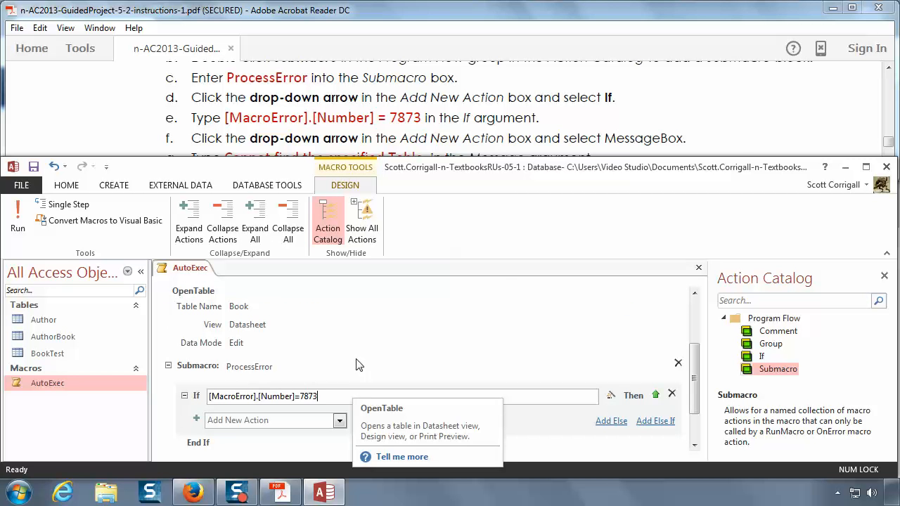
left_click(340, 130)
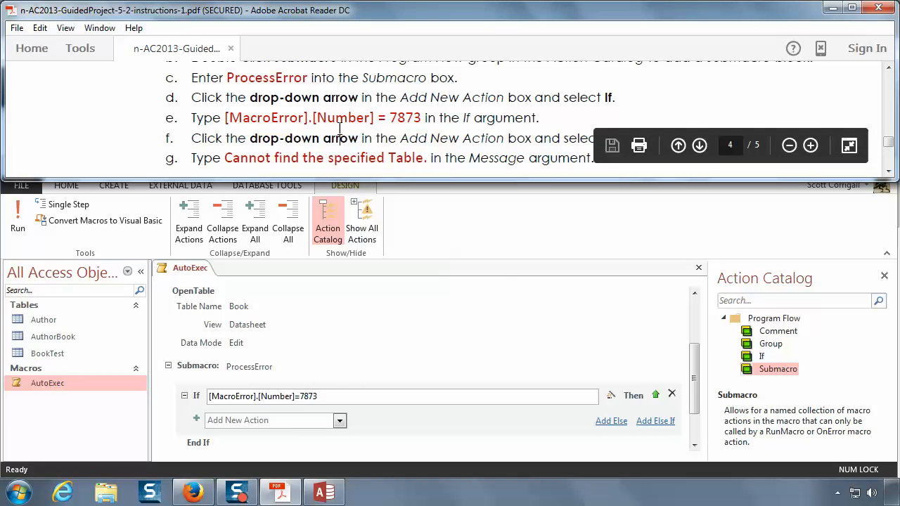
scroll(340, 130, "down", 1)
scroll(341, 133, "down", 1)
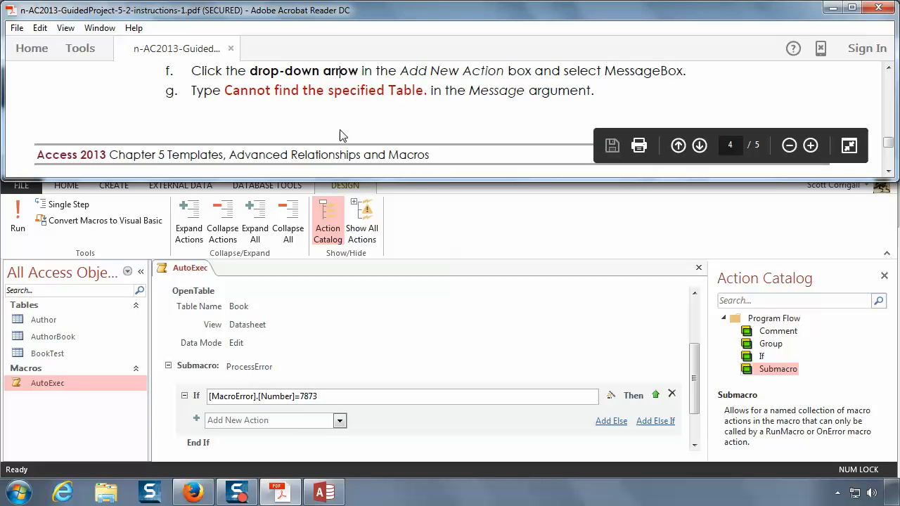
scroll(339, 135, "up", 1)
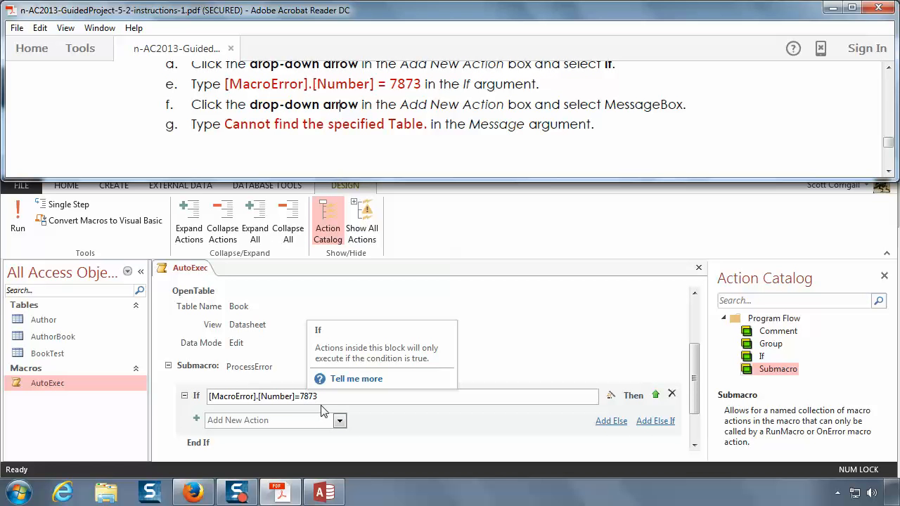
left_click(340, 420)
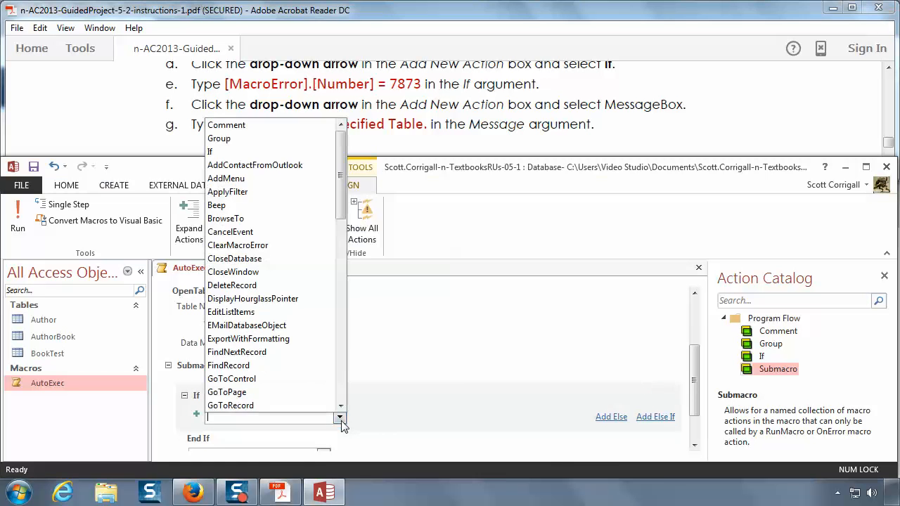
left_click(340, 388)
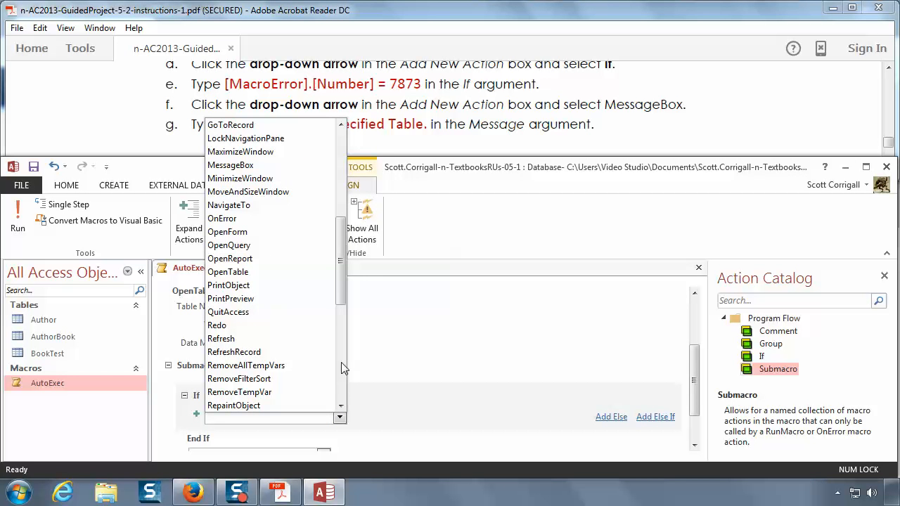
left_click(275, 163)
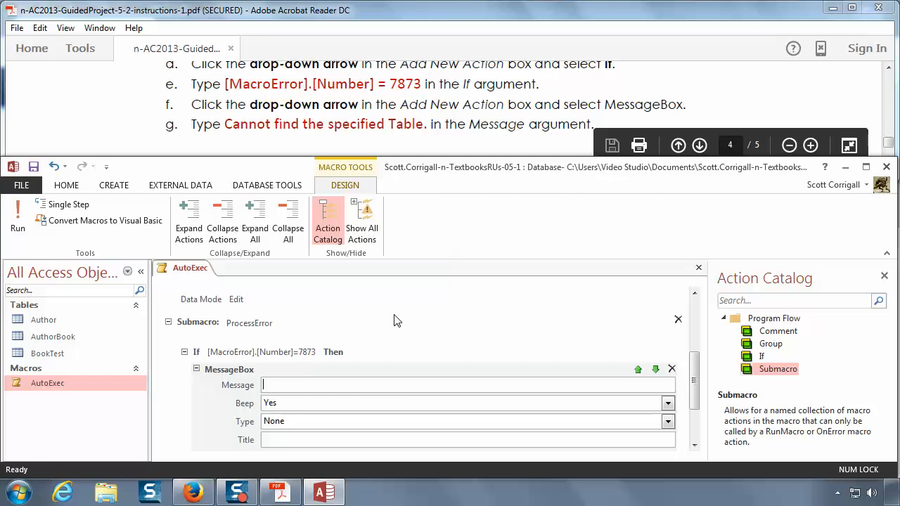
Step: Enter "Cannot find the specified Table." as the MessageBox action's Message argument
type("Cannot find teh")
key("BackSpace")
key("BackSpace")
key("BackSpace")
type("he spec")
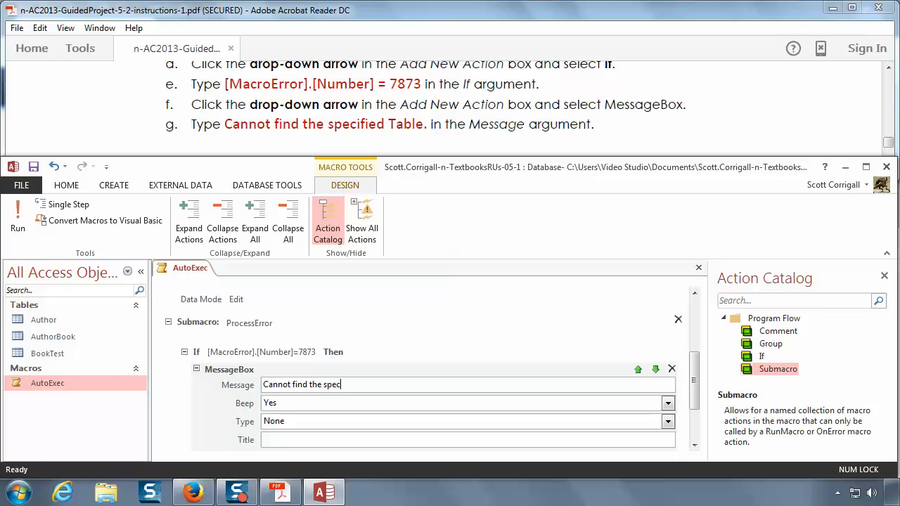
type("ified Table.")
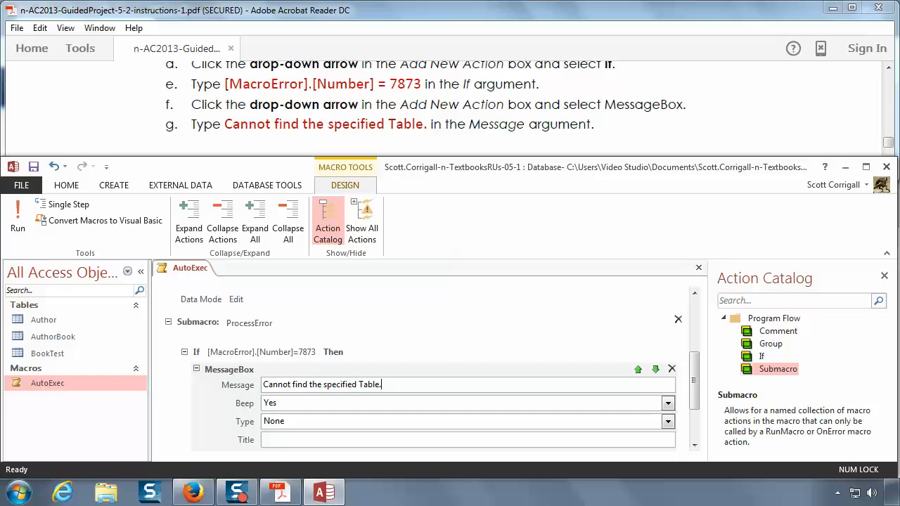
Step: Read on to instruction 17h on page 5 and set the MessageBox action's Beep argument to No
left_click(517, 124)
scroll(518, 127, "down", 5)
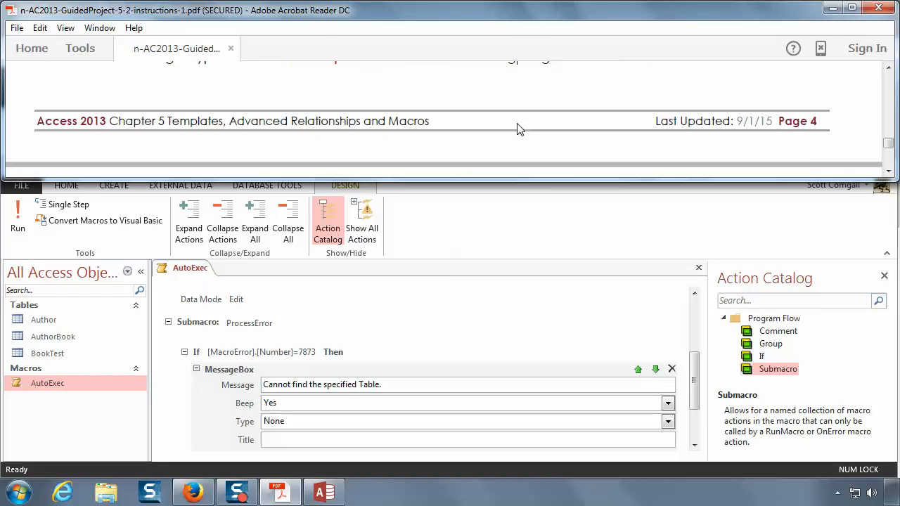
scroll(517, 128, "down", 1)
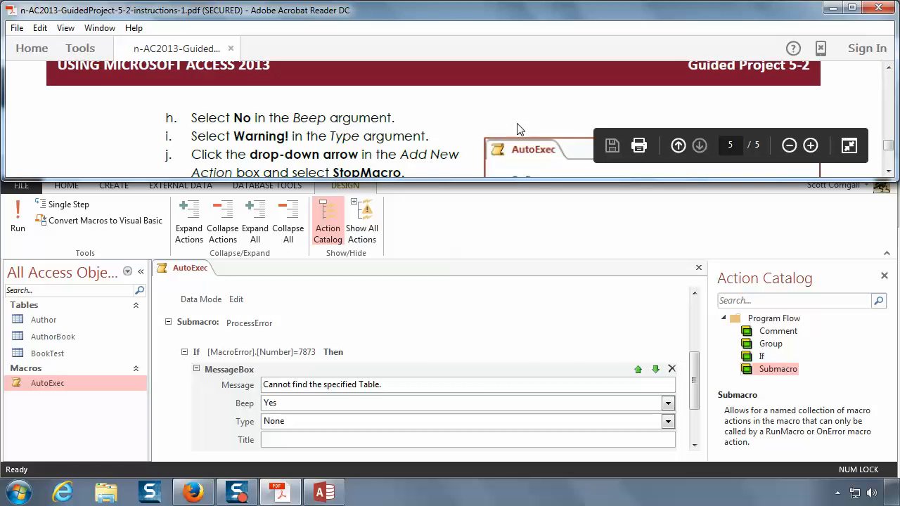
scroll(517, 129, "up", 3)
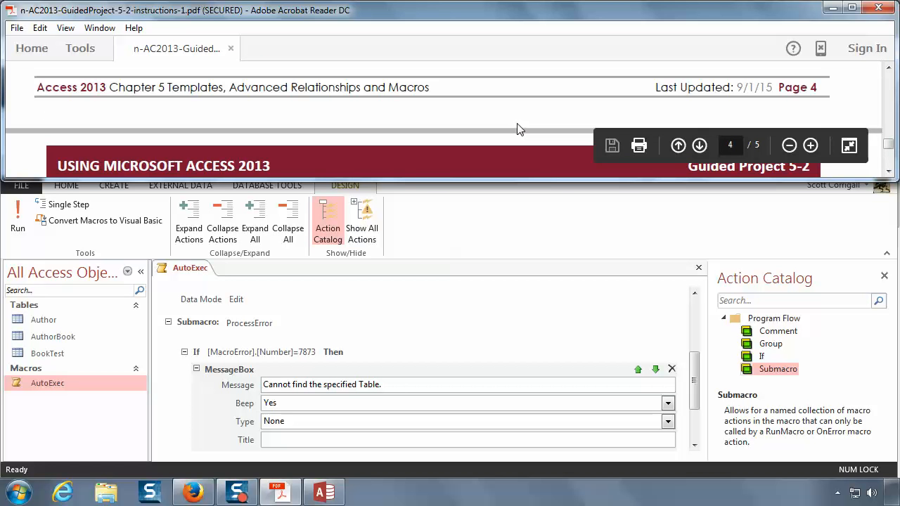
scroll(518, 128, "down", 3)
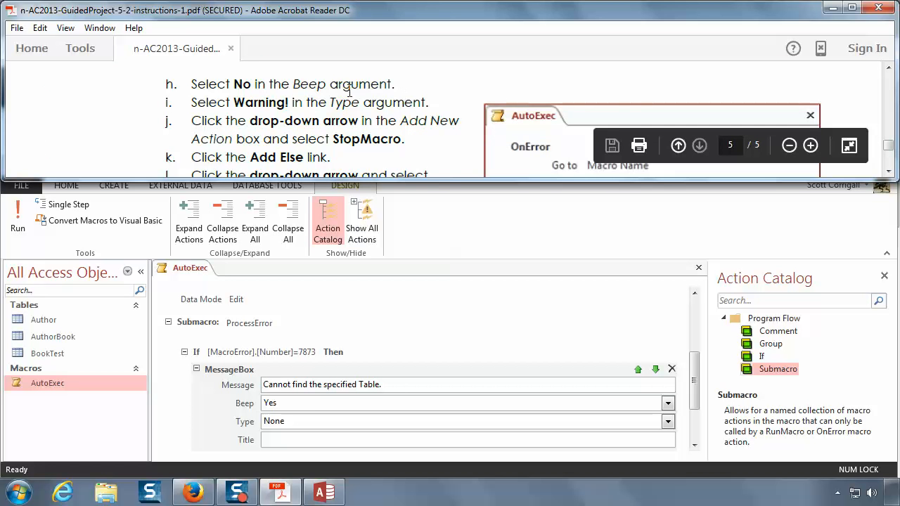
left_click(340, 403)
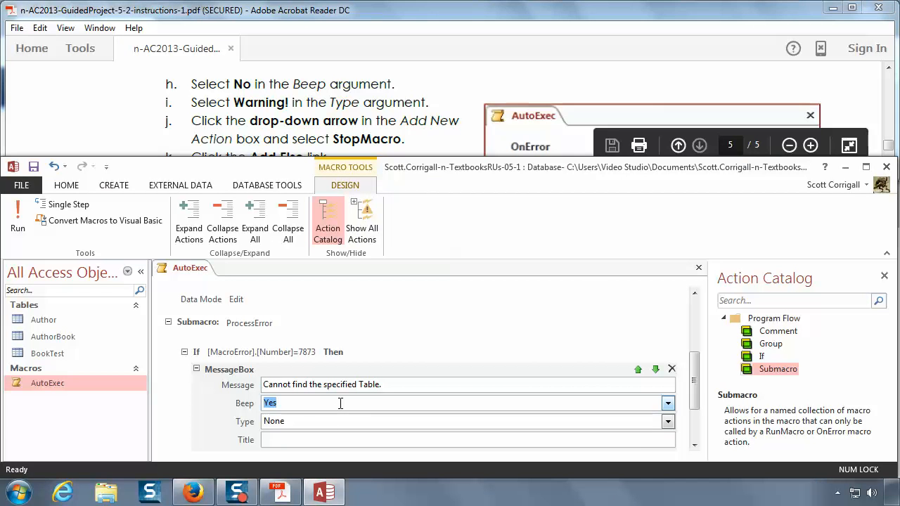
left_click(668, 403)
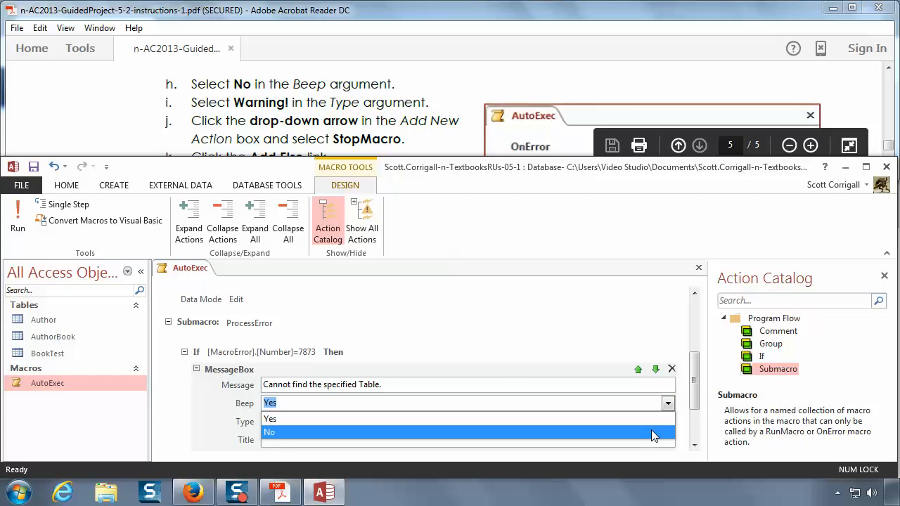
left_click(654, 431)
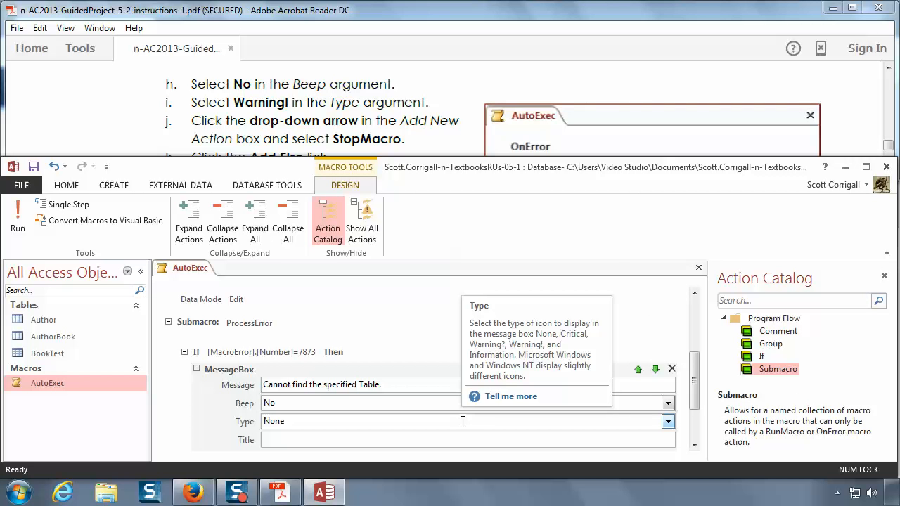
Step: Set the Type argument of the If block's MessageBox action to Warning!
left_click(463, 421)
left_click(669, 422)
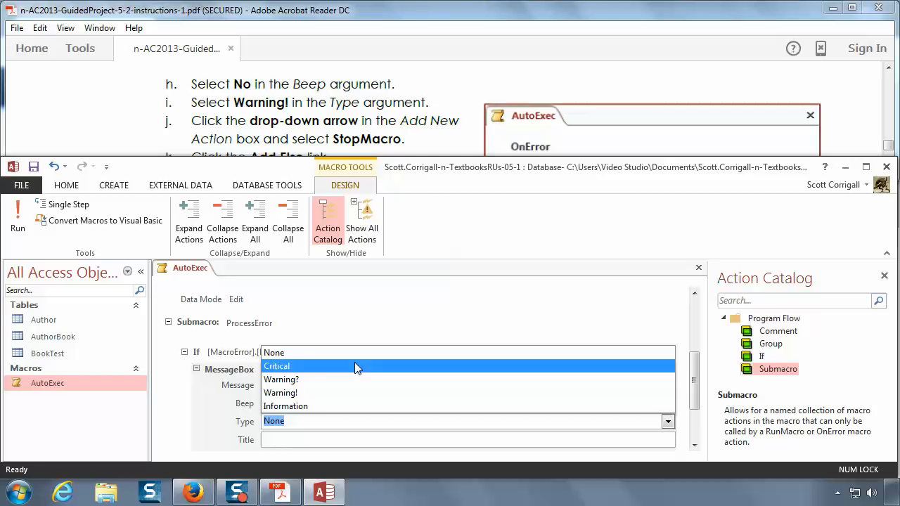
left_click(312, 391)
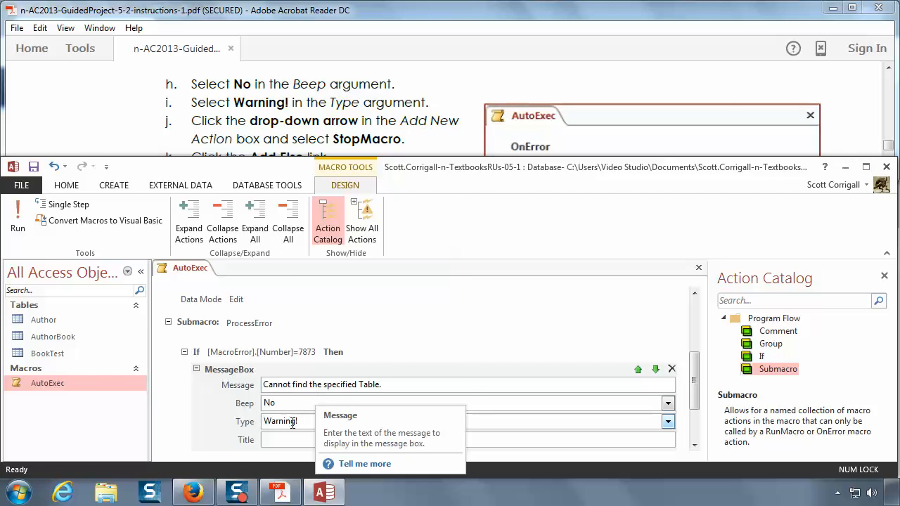
Step: Following instruction 17j, add a StopMacro action below the MessageBox in the If block
left_click(366, 100)
scroll(367, 100, "down", 1)
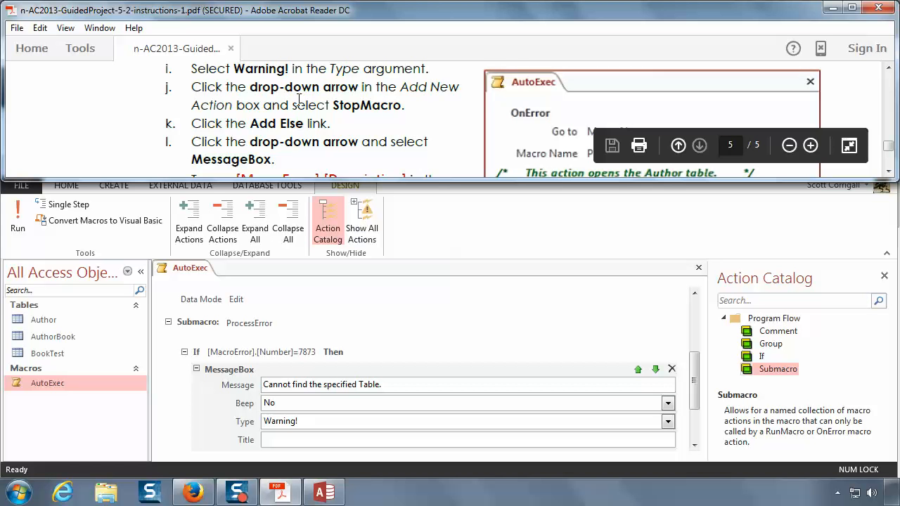
left_click(694, 445)
left_click(694, 450)
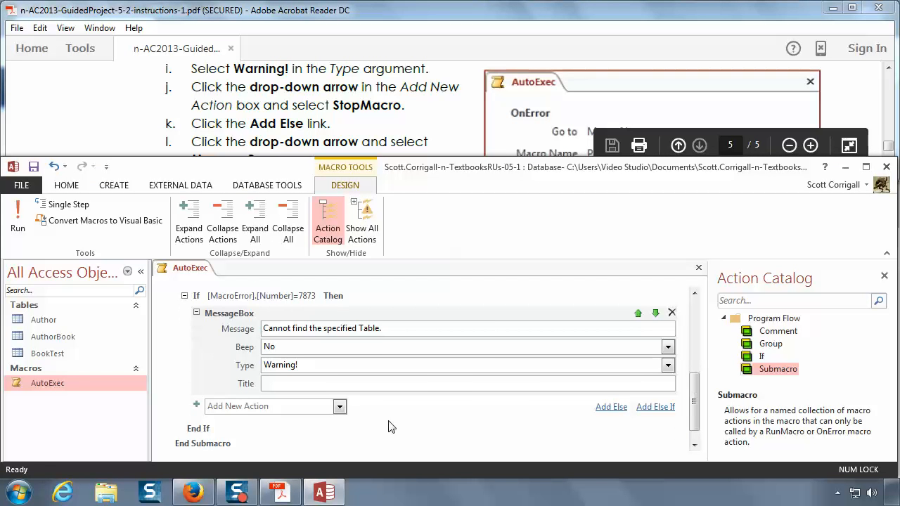
left_click(340, 406)
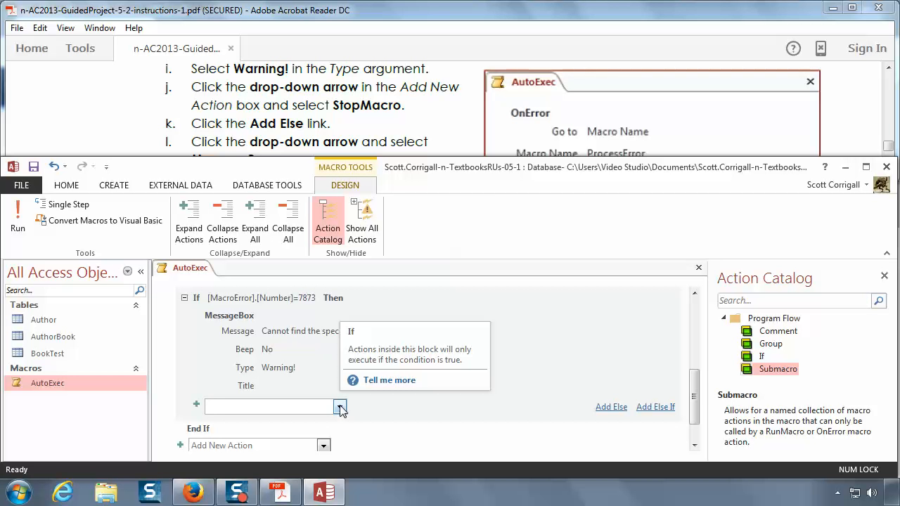
left_click(339, 408)
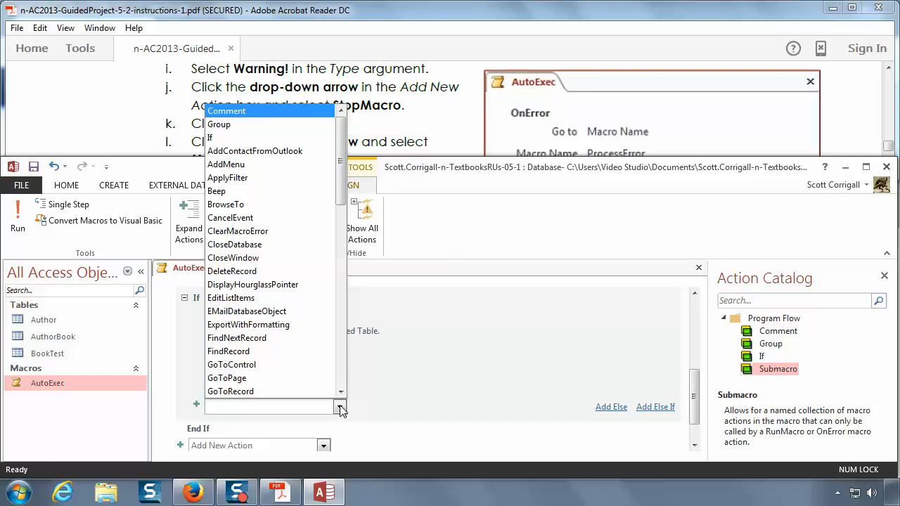
left_click_drag(342, 149, 355, 361)
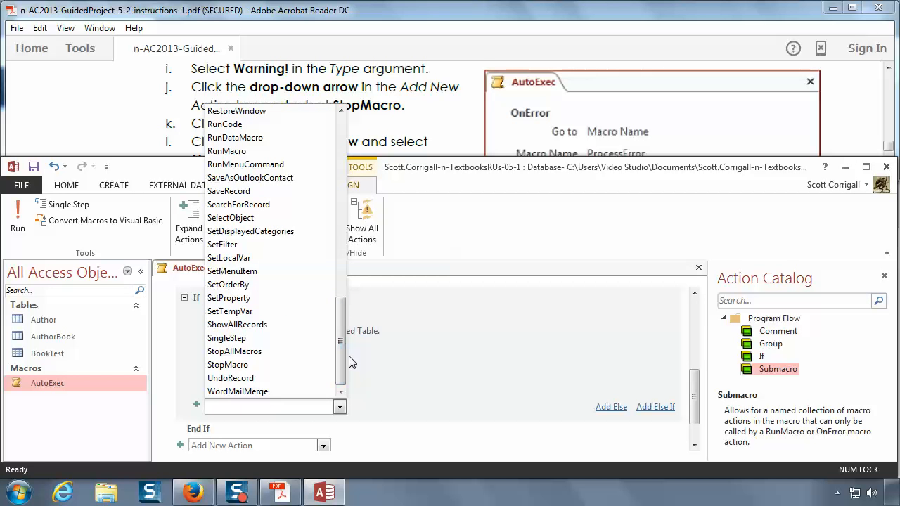
left_click(257, 366)
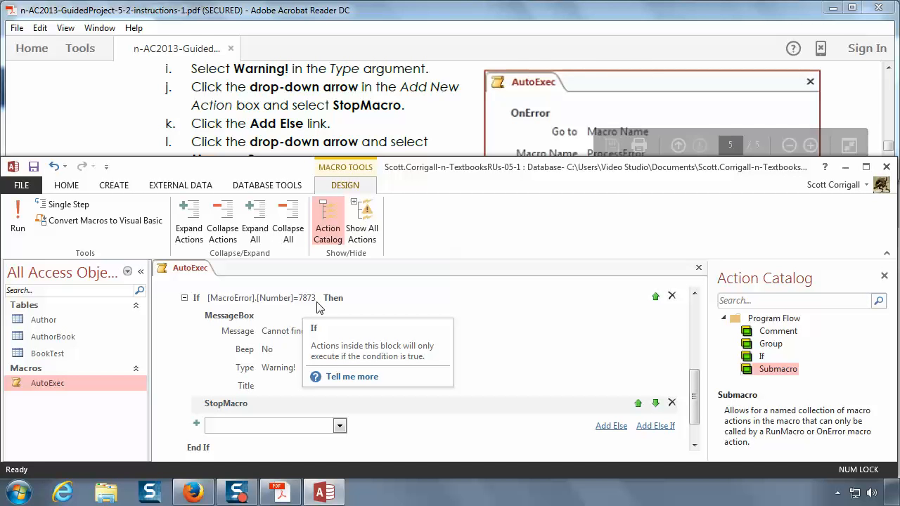
Step: Following instruction 17k, add an Else block to the If statement in the ProcessError submacro
left_click(349, 115)
scroll(350, 115, "down", 1)
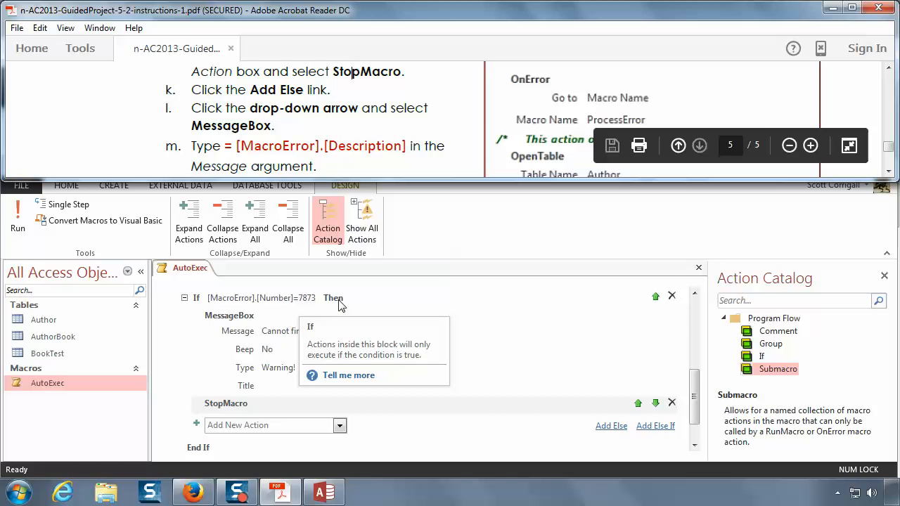
left_click(622, 427)
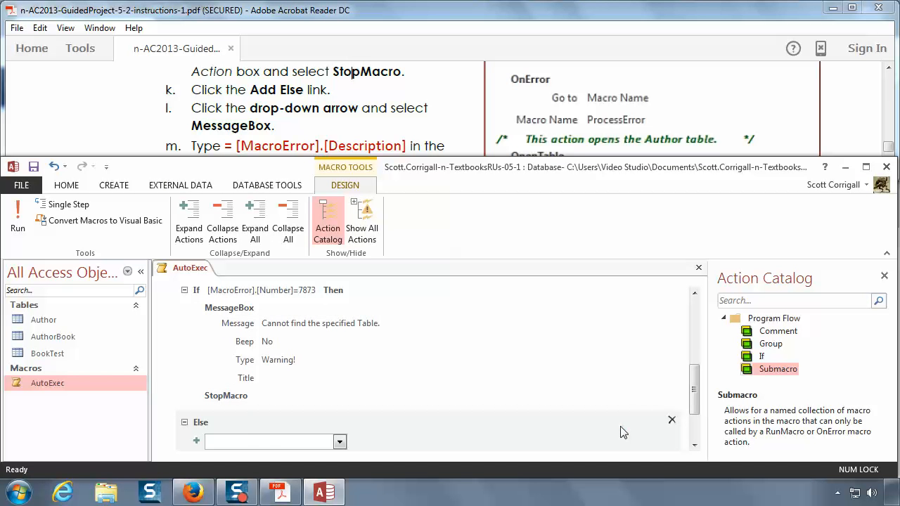
Step: Following instruction 17l, add a MessageBox action inside the Else block
left_click(415, 135)
scroll(413, 134, "down", 2)
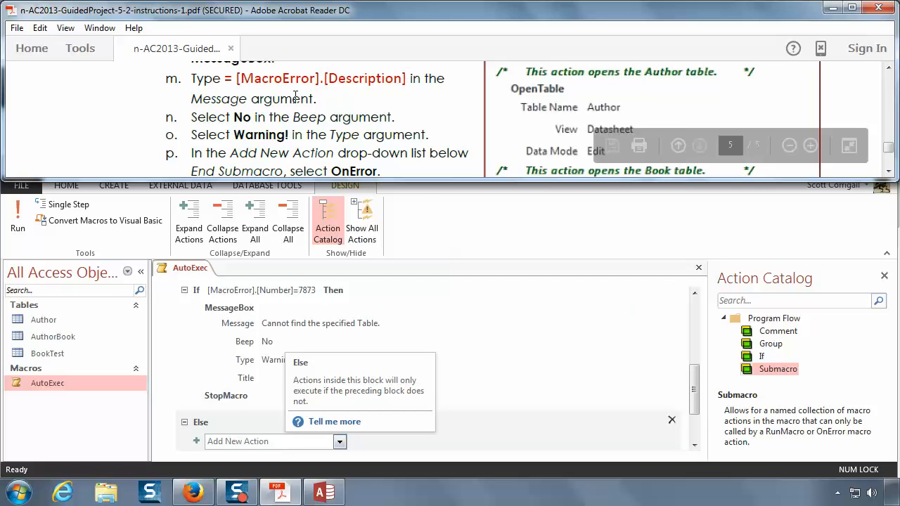
scroll(294, 98, "up", 1)
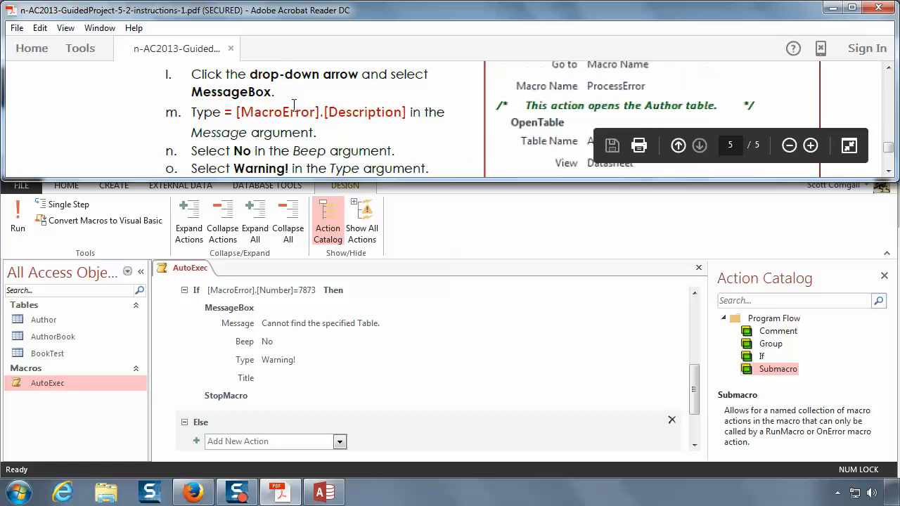
left_click(339, 441)
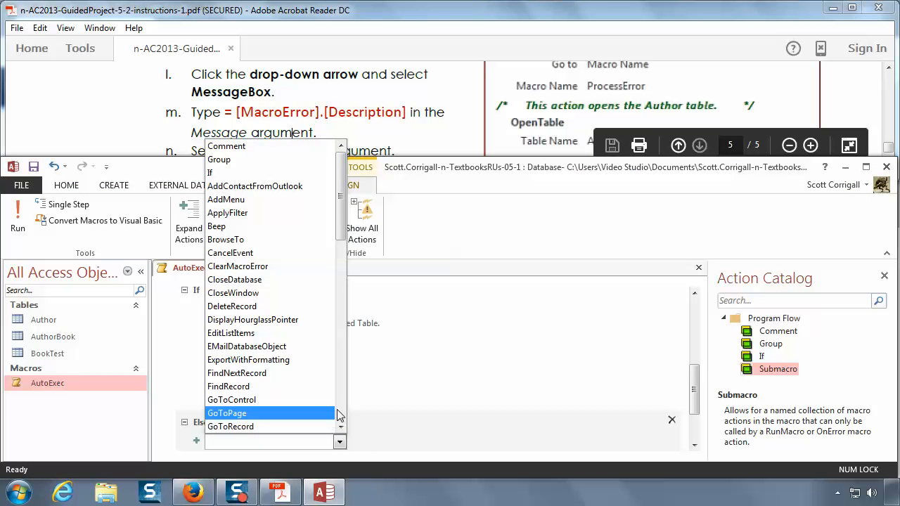
left_click(340, 407)
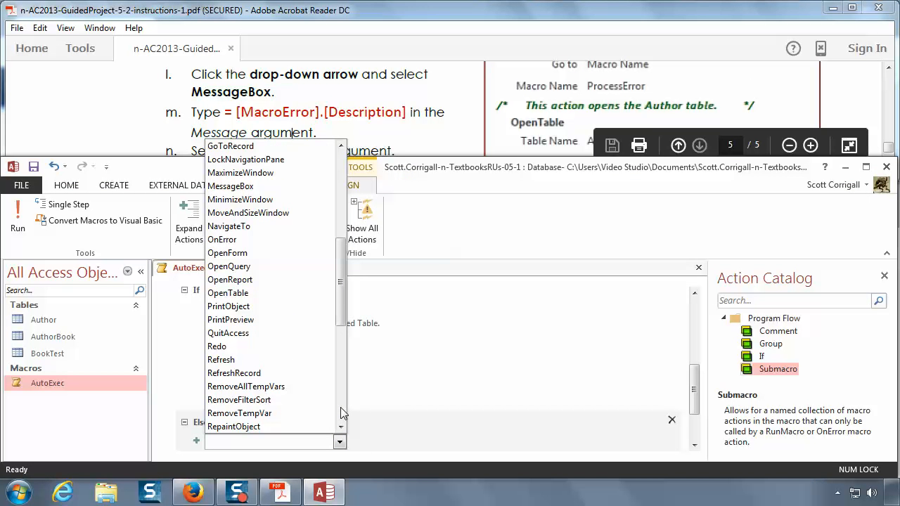
left_click(235, 186)
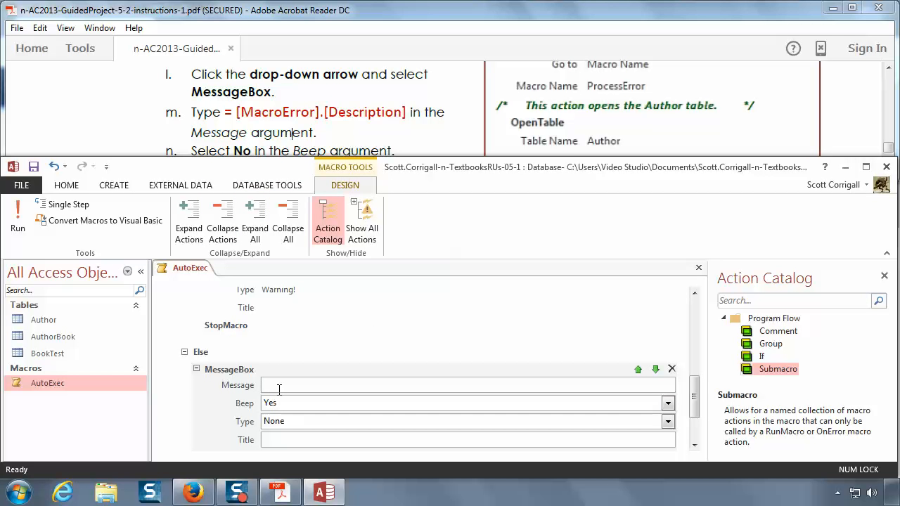
Step: Enter =[MacroError].[Description] as the Message argument of the Else block's MessageBox action
type("=[M")
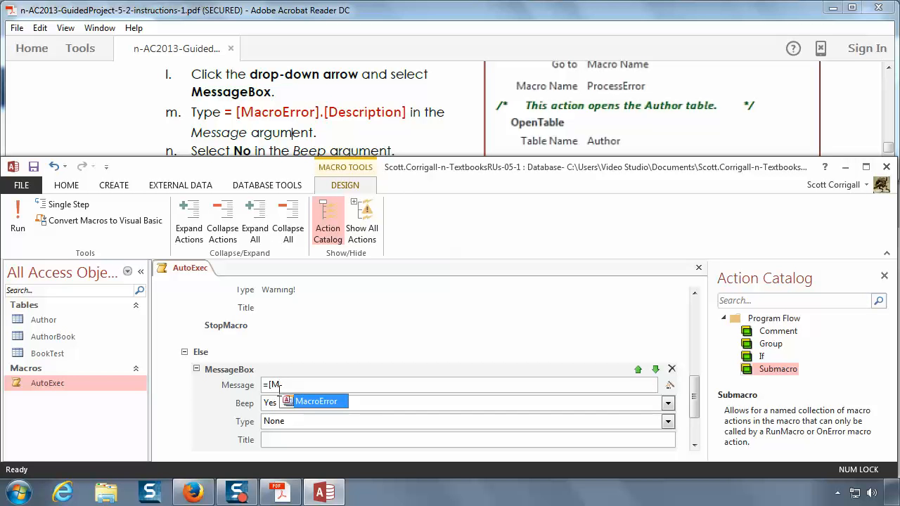
key("Tab")
type(".")
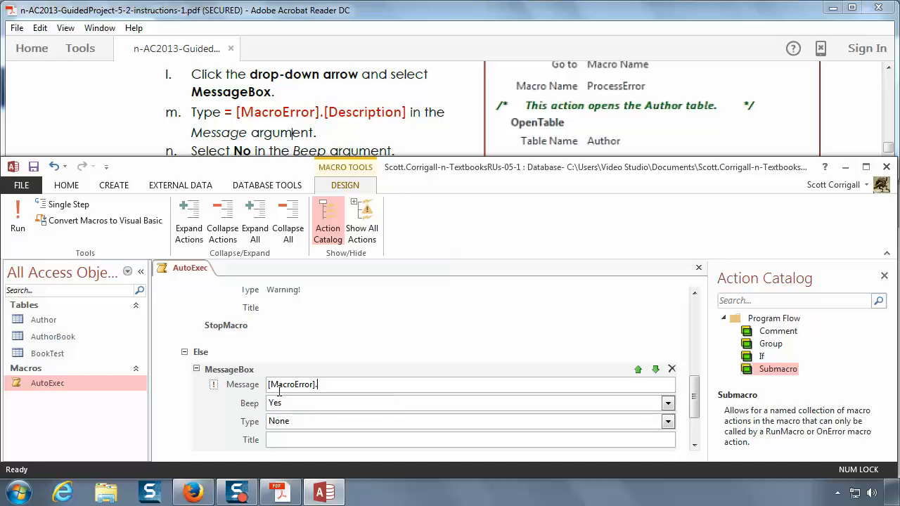
type("[Description]")
Step: Set the Else block MessageBox's Beep argument to No and its Type argument to Warning!
left_click(667, 403)
left_click(637, 432)
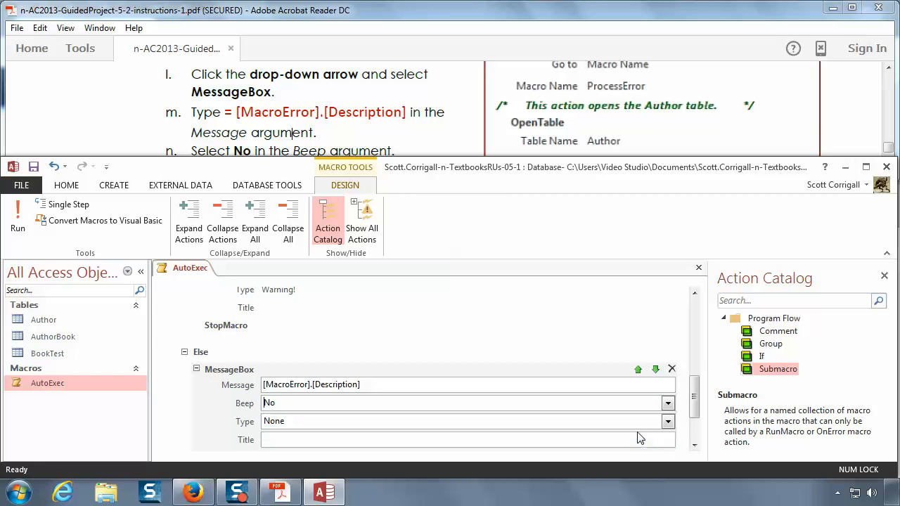
left_click(380, 128)
scroll(382, 129, "down", 2)
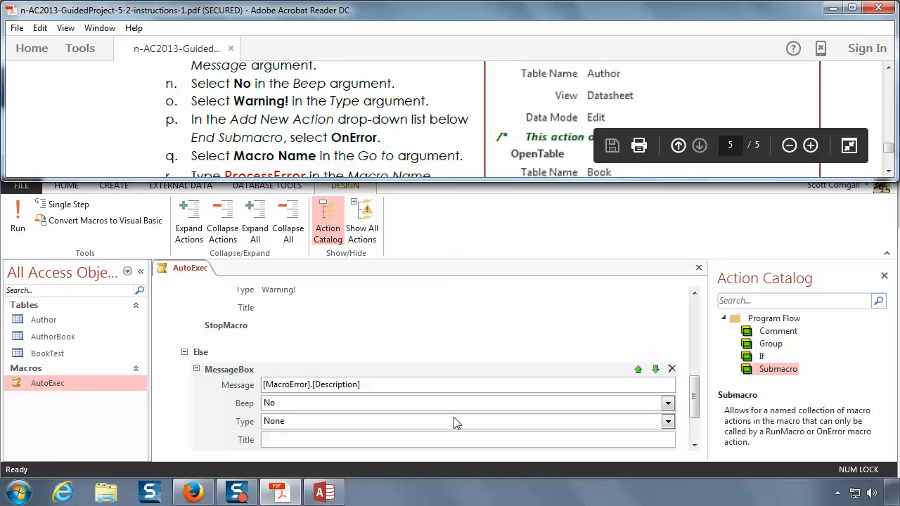
left_click(668, 421)
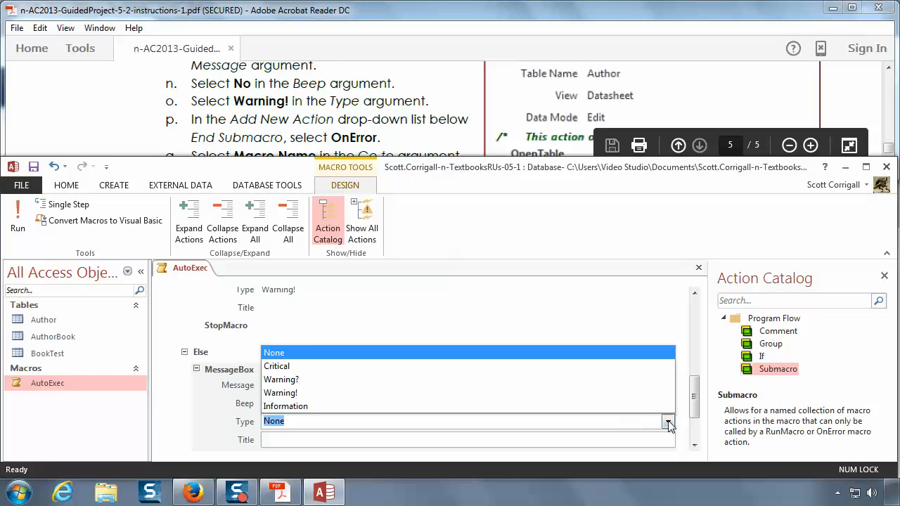
left_click(463, 392)
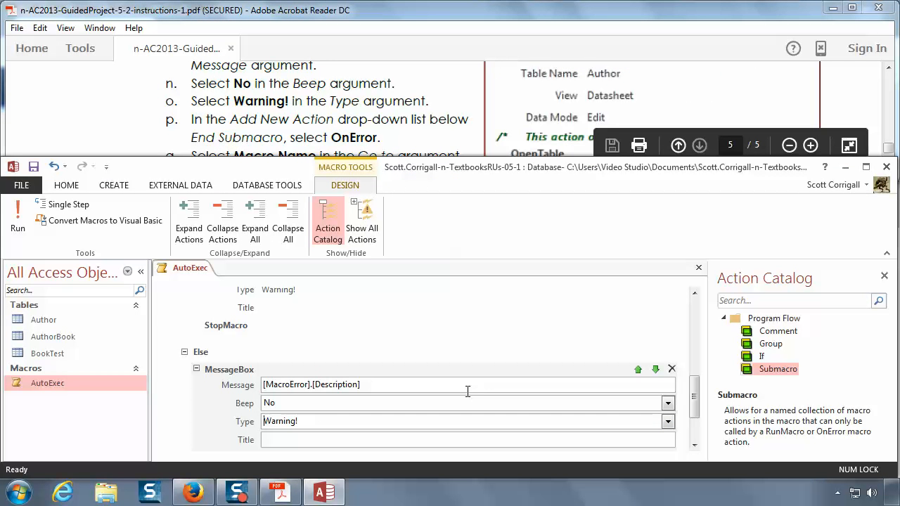
Step: Read instructions 17p to 17r and review the ProcessError submacro from its If block down to End Submacro
left_click(311, 130)
scroll(310, 131, "down", 1)
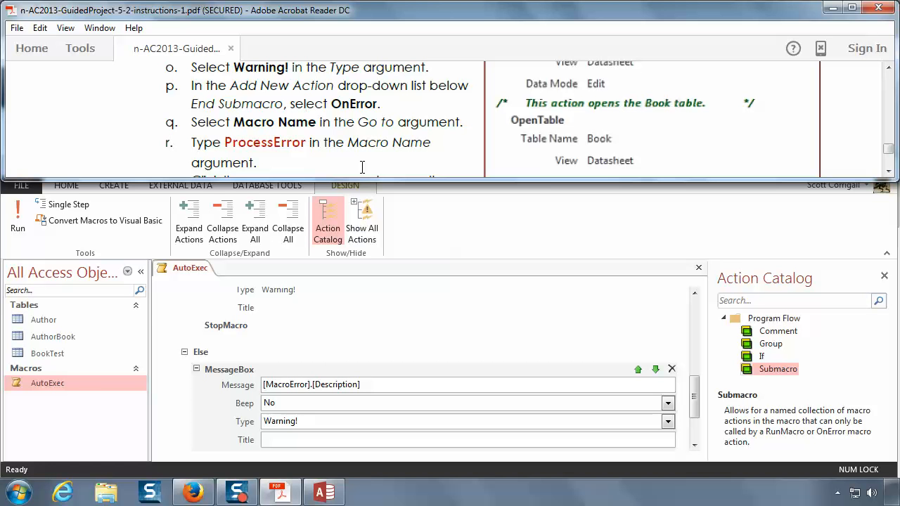
left_click(216, 430)
scroll(214, 429, "down", 1)
scroll(215, 429, "down", 1)
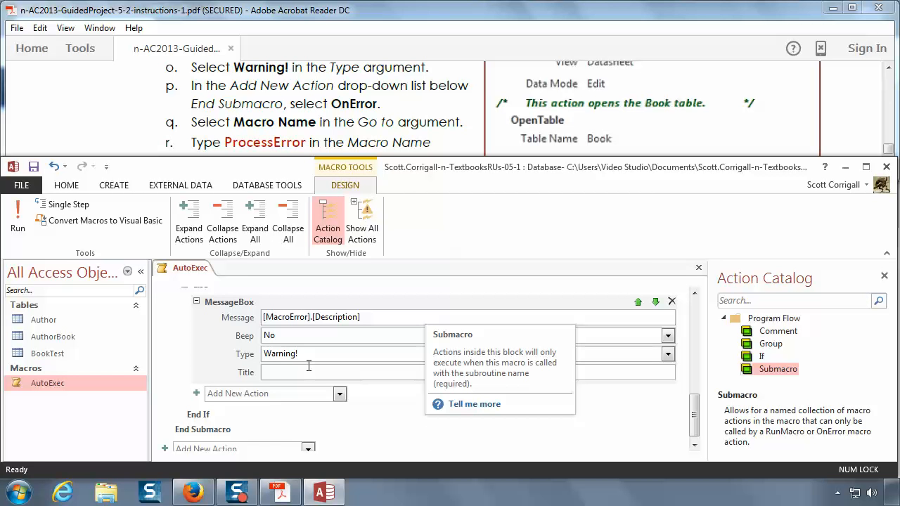
scroll(308, 365, "up", 3)
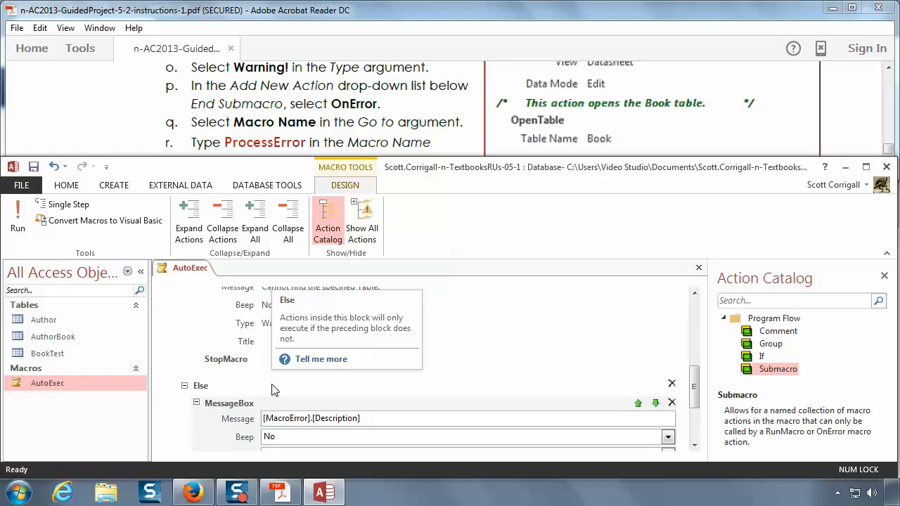
scroll(354, 399, "up", 2)
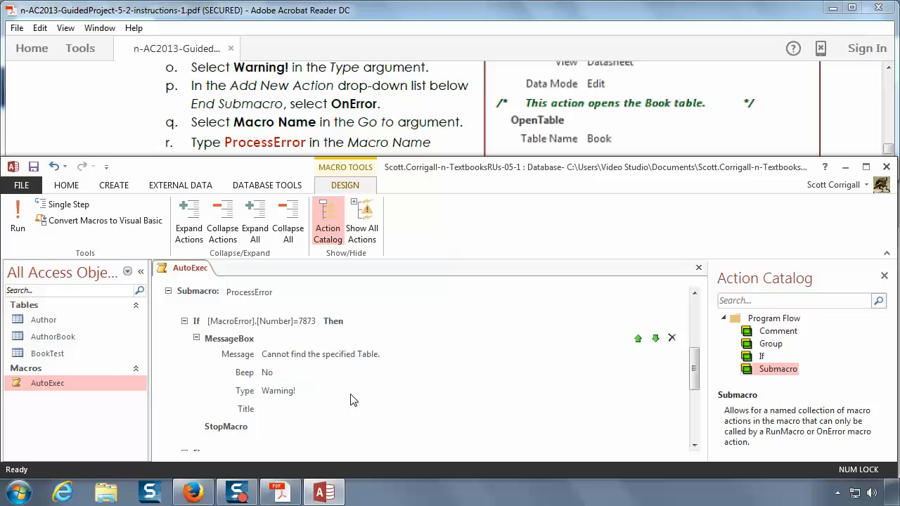
scroll(353, 399, "down", 3)
scroll(366, 398, "up", 5)
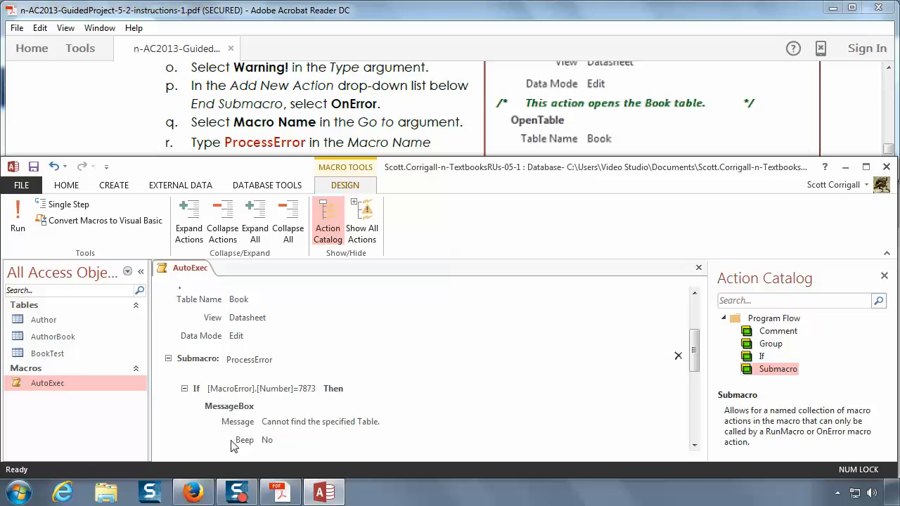
scroll(300, 416, "down", 2)
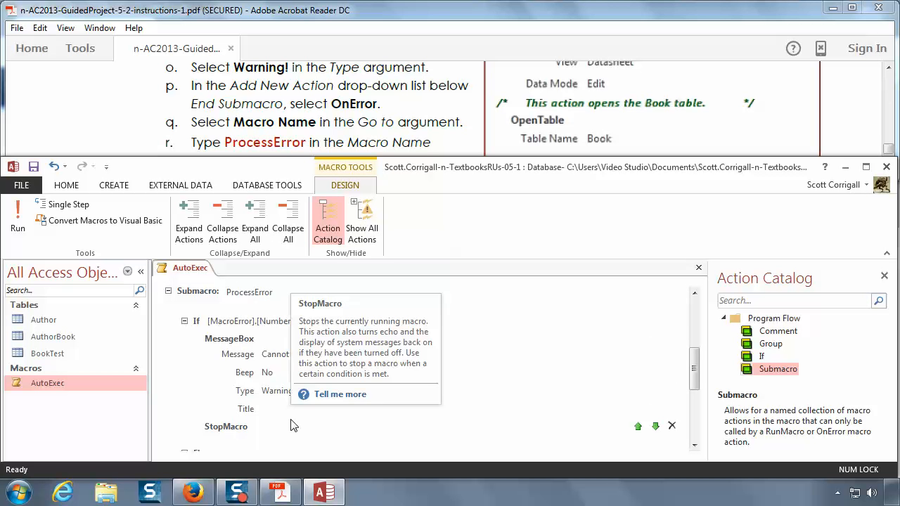
scroll(293, 425, "down", 4)
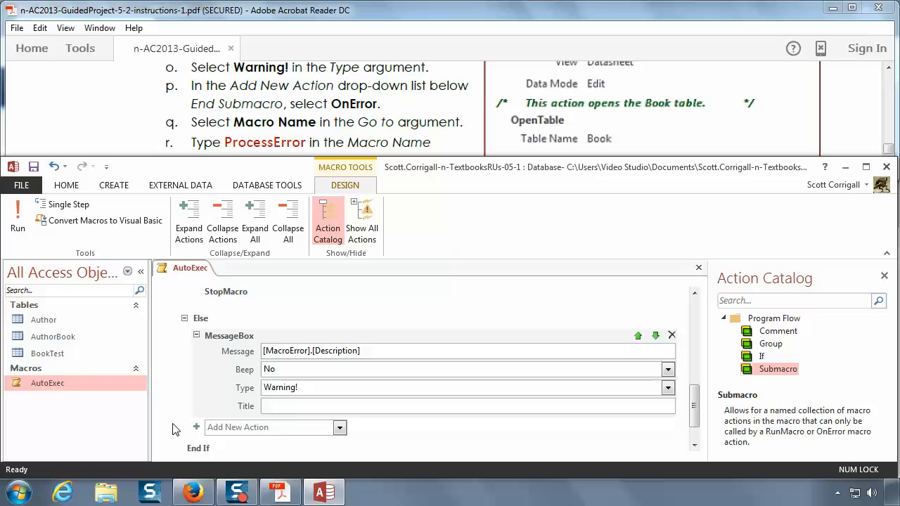
scroll(176, 396, "down", 1)
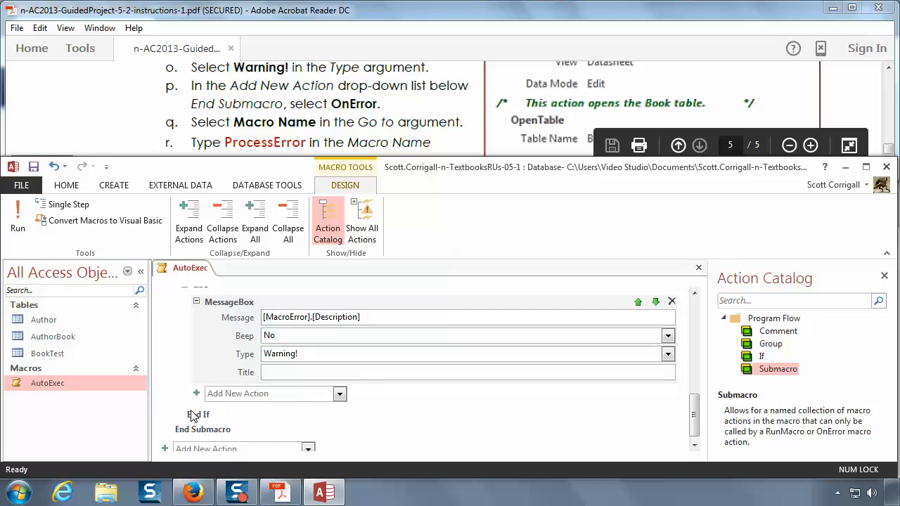
scroll(177, 353, "up", 5)
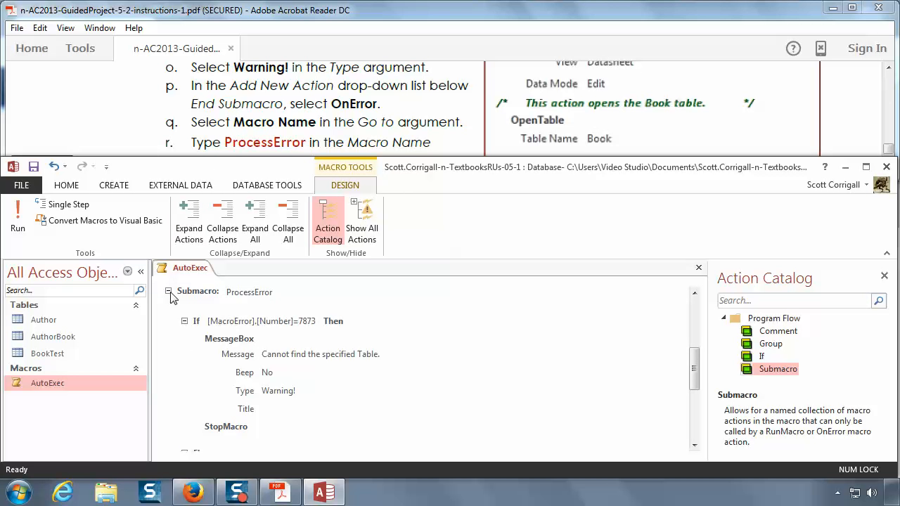
Step: Collapse and re-expand the ProcessError submacro and its If and Else blocks to examine how they are nested
left_click(169, 292)
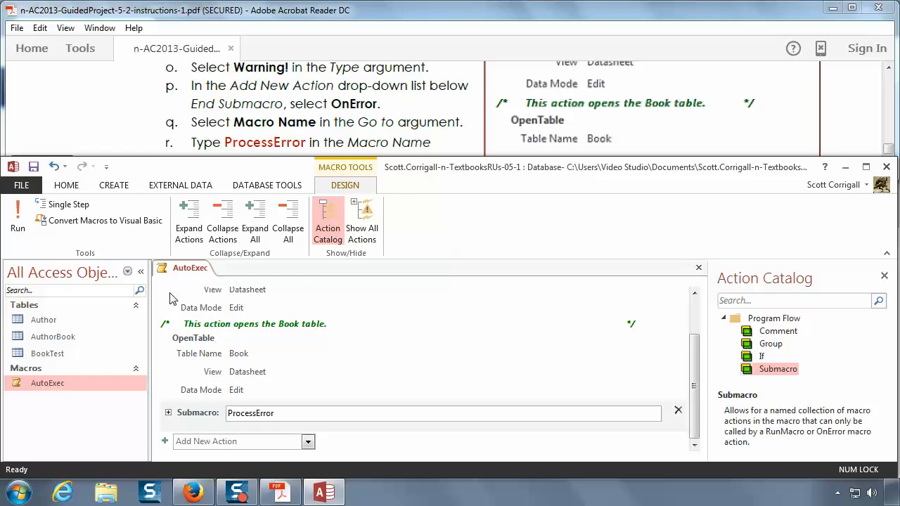
left_click(169, 414)
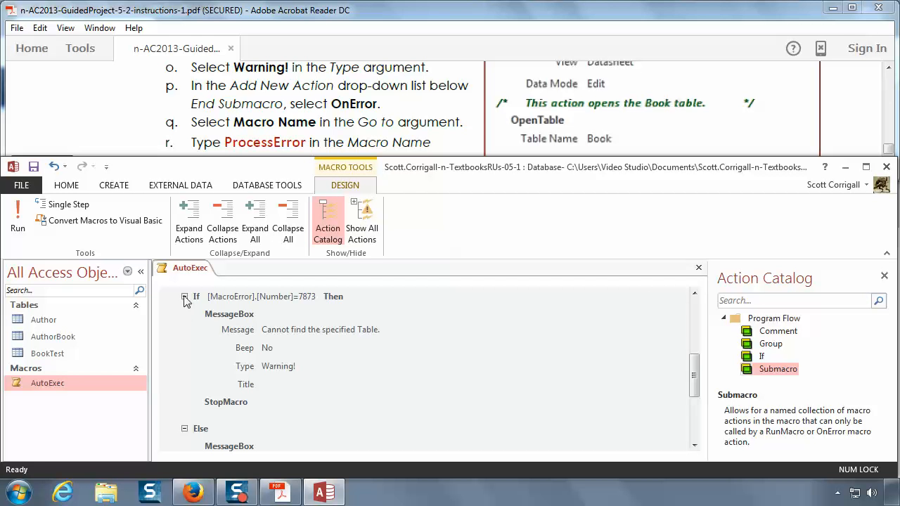
left_click(184, 296)
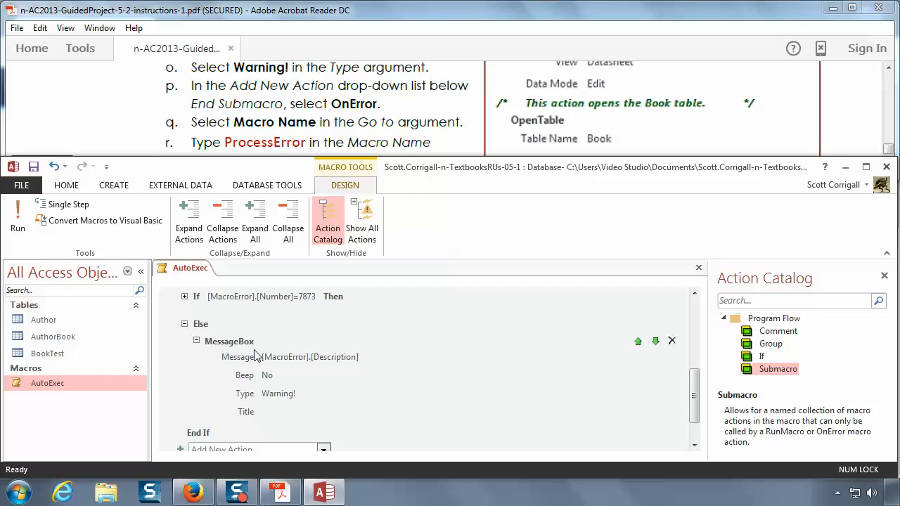
left_click(186, 324)
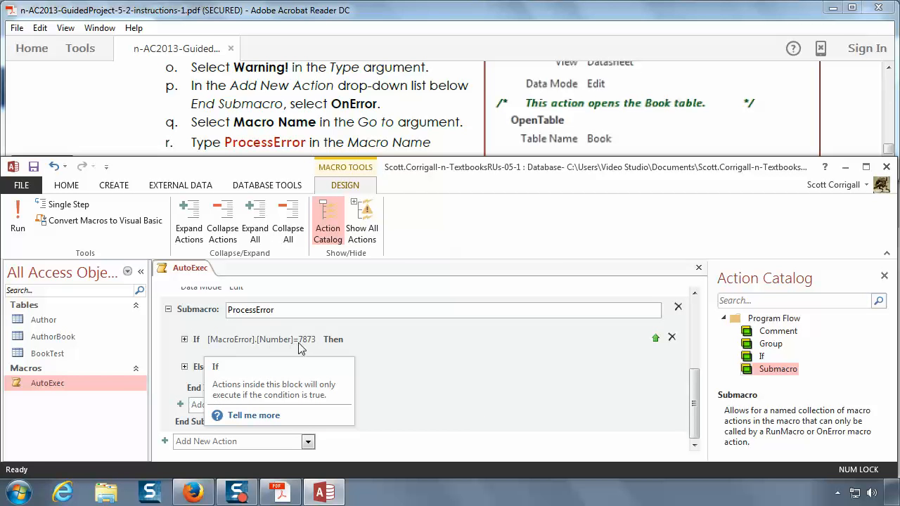
left_click(184, 366)
left_click(184, 322)
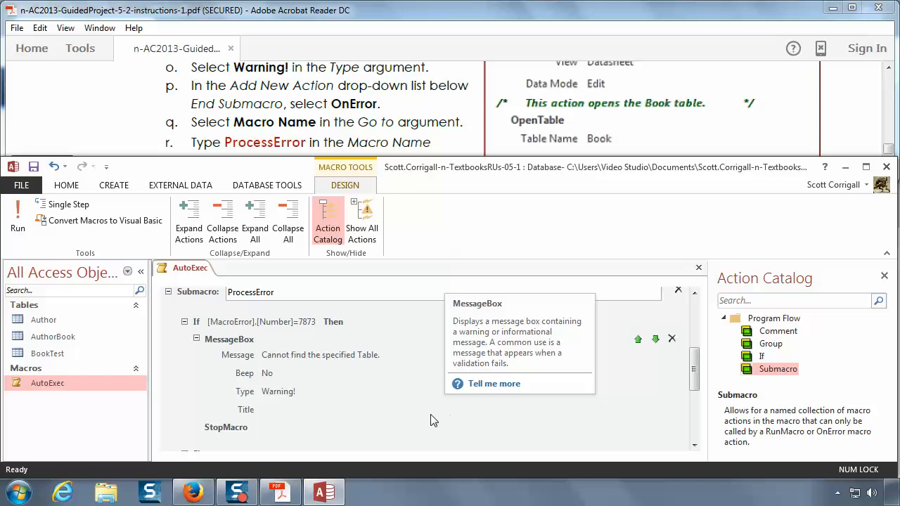
Step: Compare the AutoExec macro, from its OpenTable actions to End Submacro, with the completed-macro figure and instructions 17p to 17s
scroll(433, 421, "down", 5)
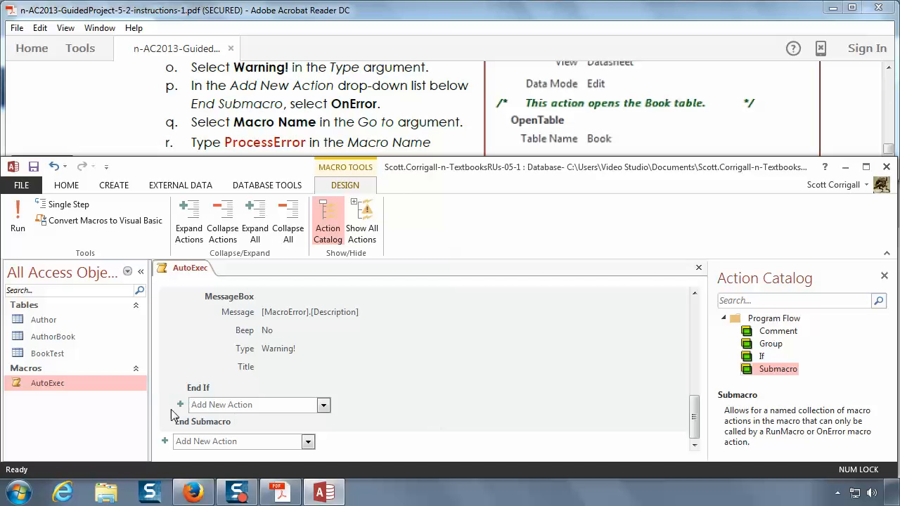
scroll(175, 415, "up", 5)
scroll(175, 415, "up", 2)
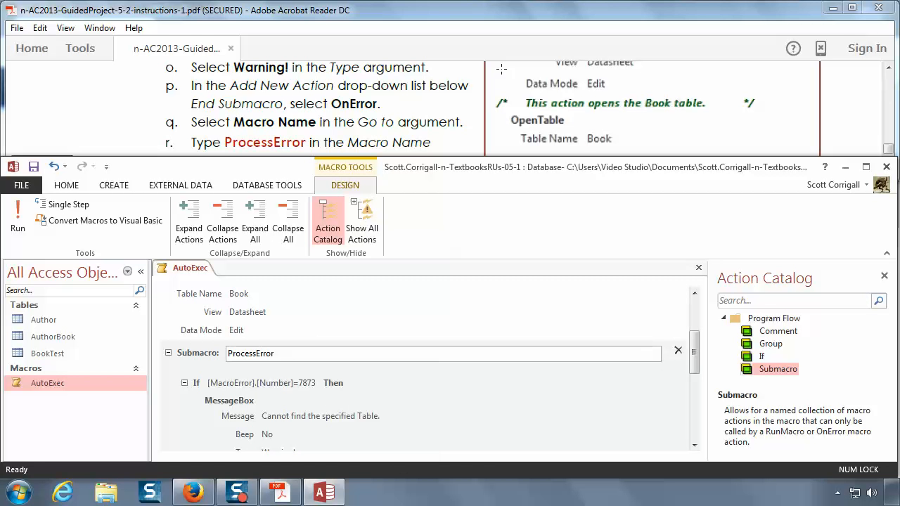
double_click(478, 21)
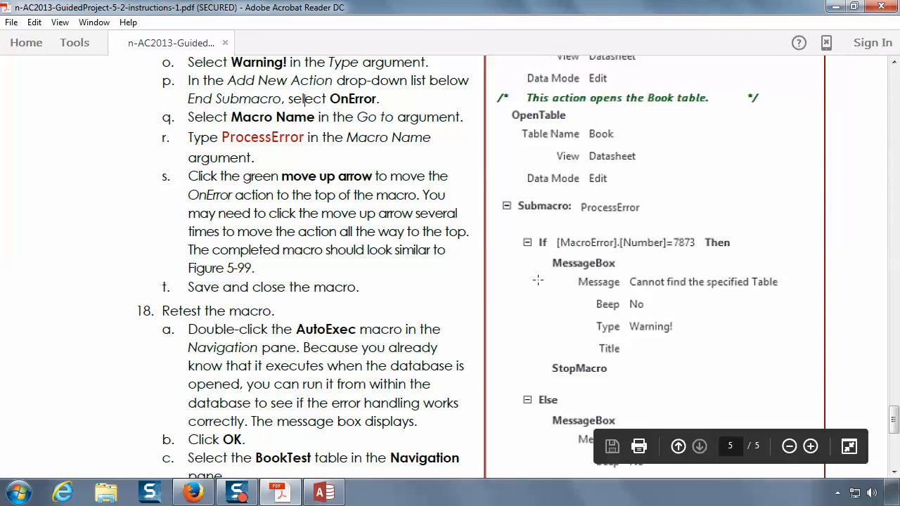
scroll(538, 283, "up", 6)
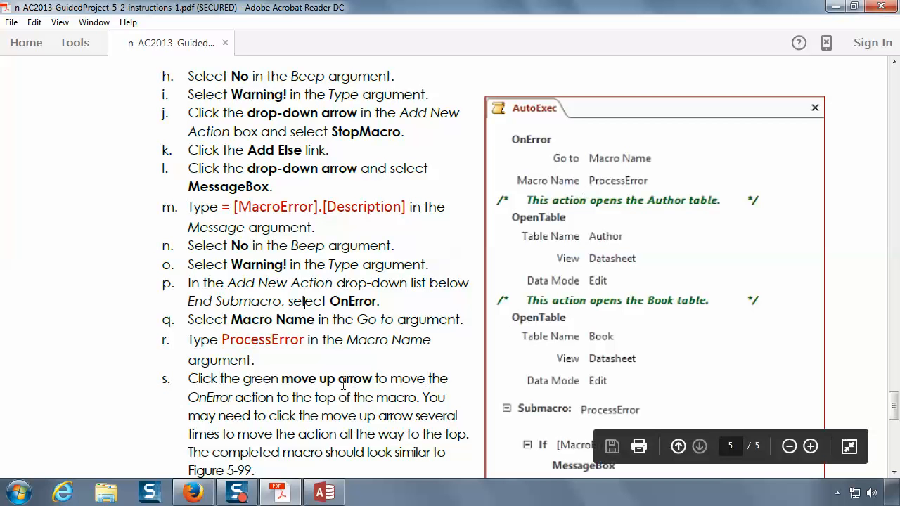
scroll(344, 386, "down", 6)
scroll(343, 386, "up", 3)
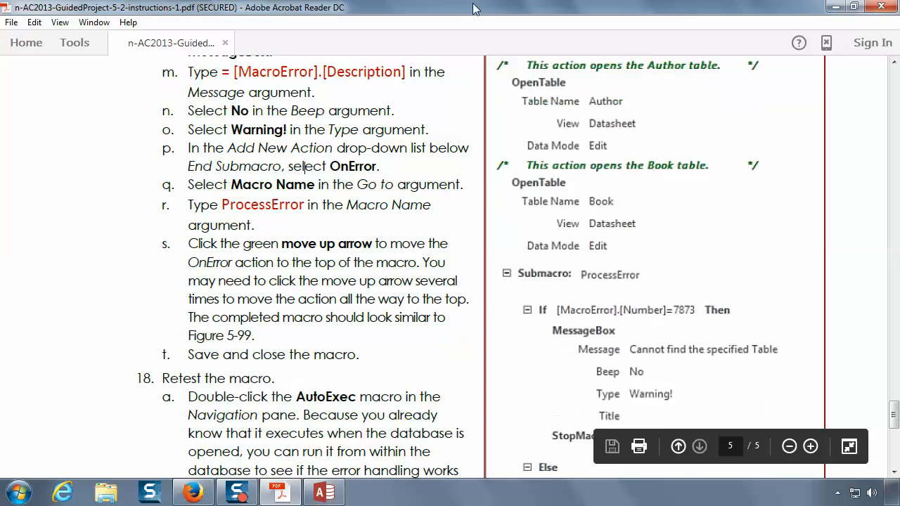
double_click(471, 8)
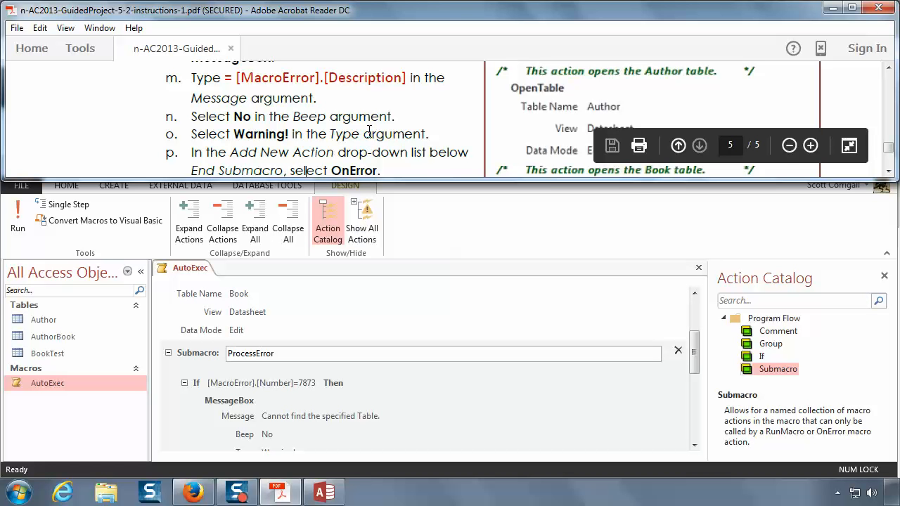
scroll(368, 131, "down", 4)
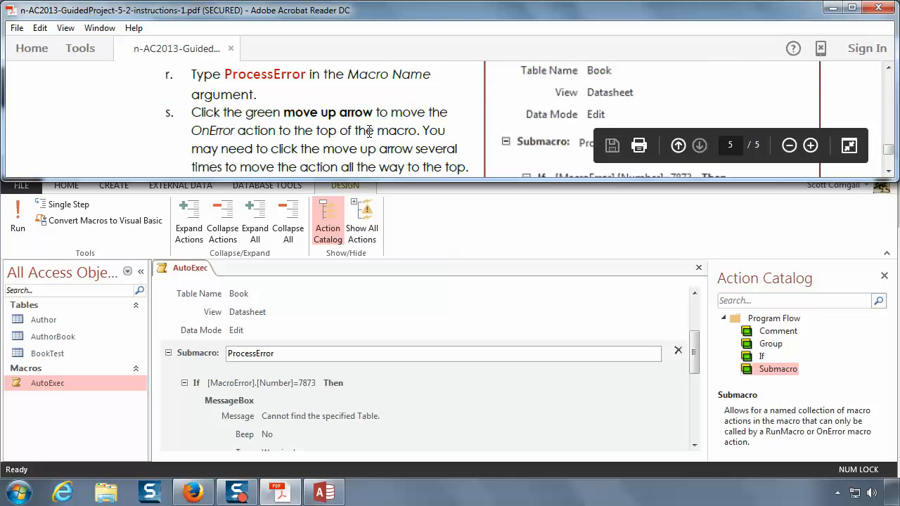
scroll(369, 130, "down", 1)
scroll(368, 131, "up", 1)
scroll(368, 131, "up", 1)
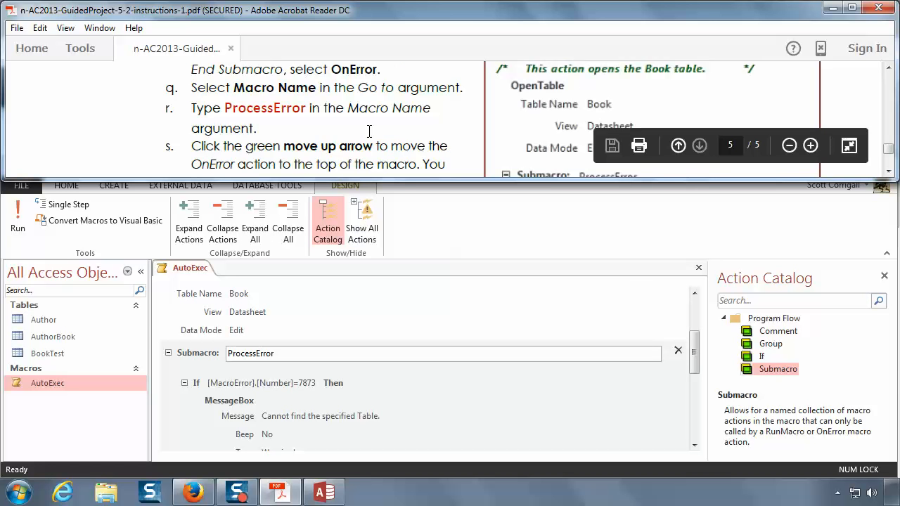
scroll(368, 131, "up", 1)
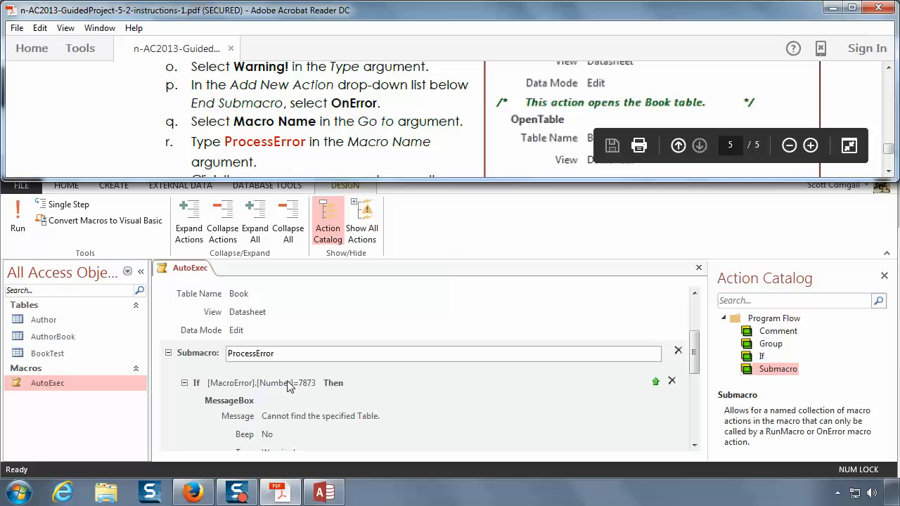
left_click_drag(694, 357, 705, 310)
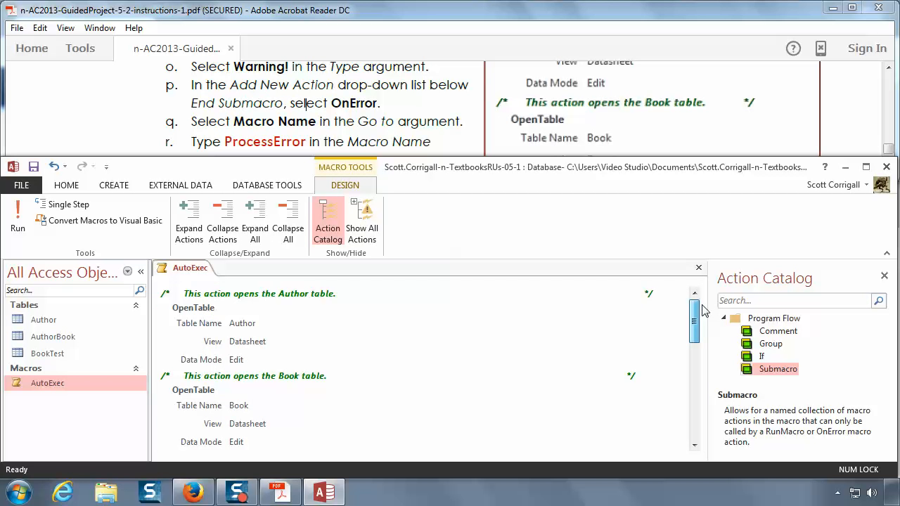
left_click(636, 141)
scroll(562, 119, "up", 4)
scroll(560, 124, "down", 2)
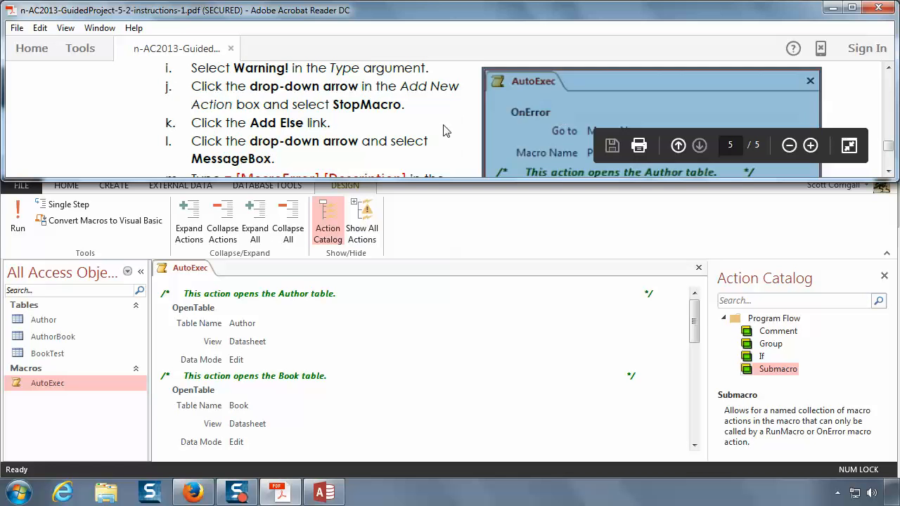
left_click_drag(700, 320, 698, 430)
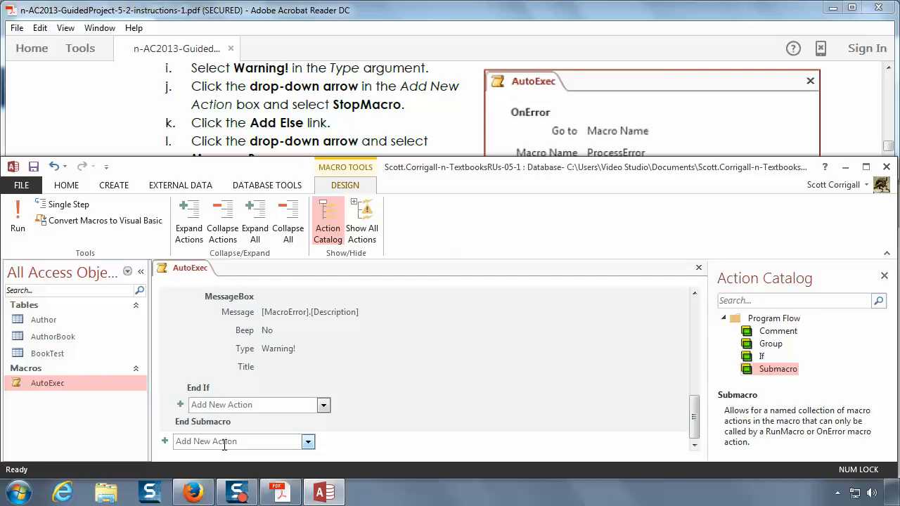
left_click(308, 442)
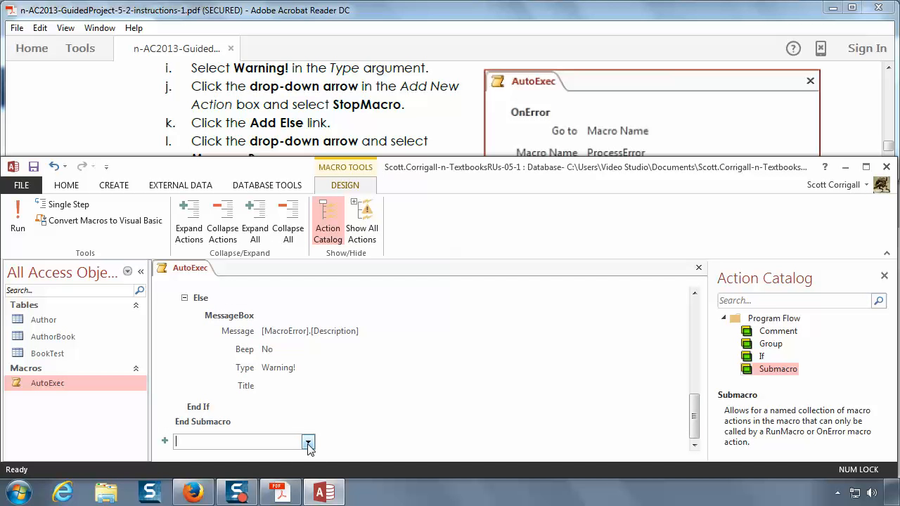
left_click(308, 443)
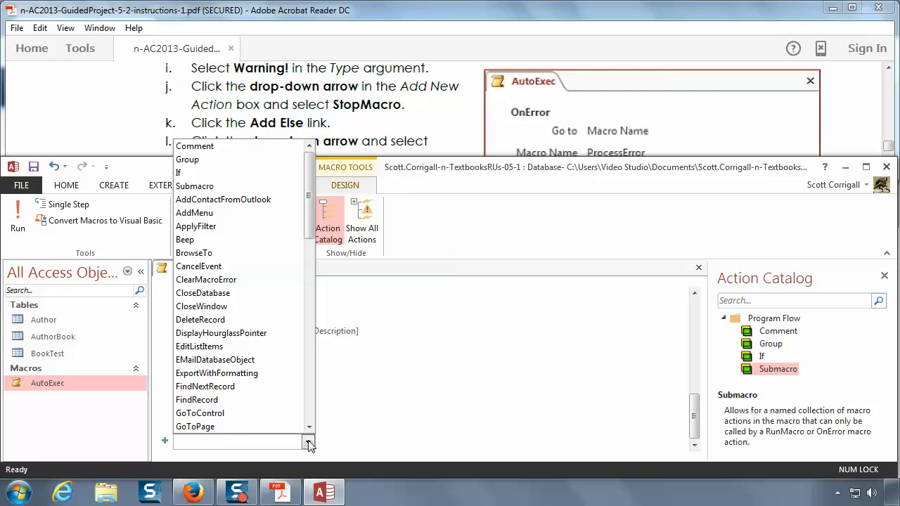
scroll(237, 370, "down", 3)
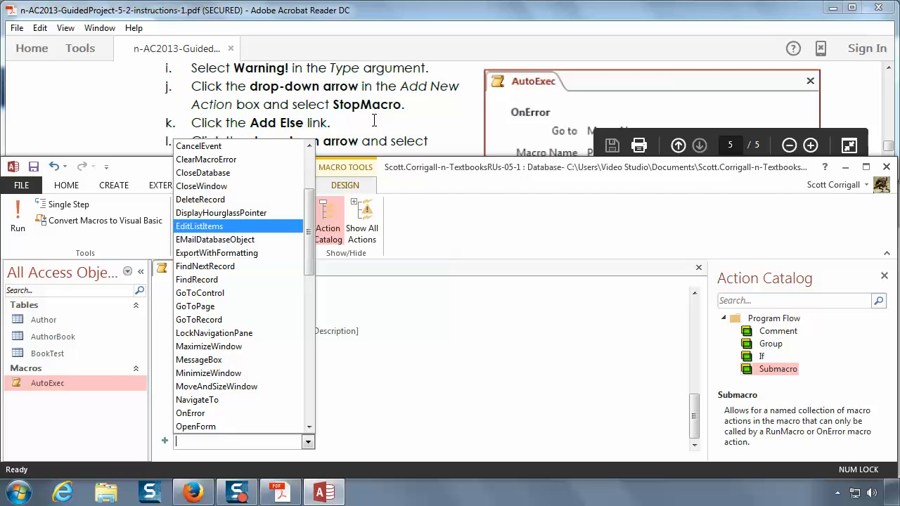
left_click(348, 142)
scroll(363, 123, "down", 1)
scroll(362, 123, "down", 4)
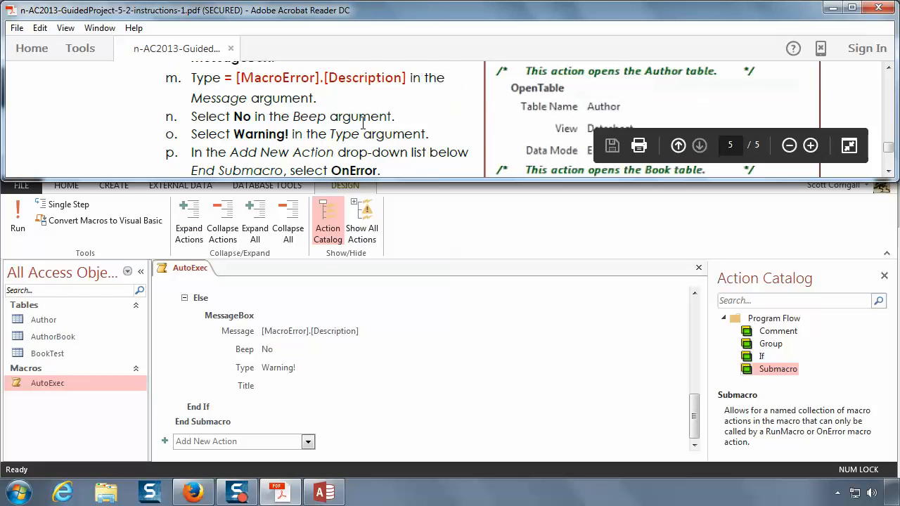
scroll(363, 123, "down", 1)
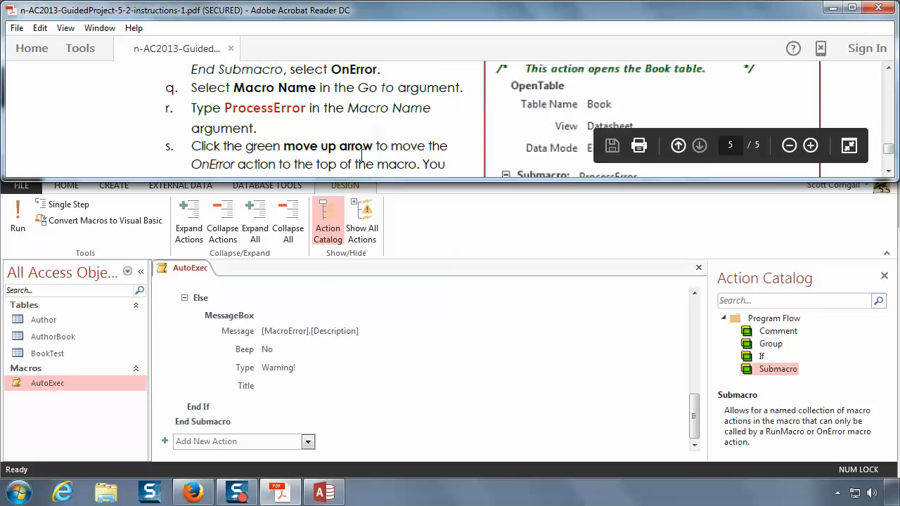
Step: Add an OnError action to the AutoExec macro below the End Submacro line
left_click(308, 441)
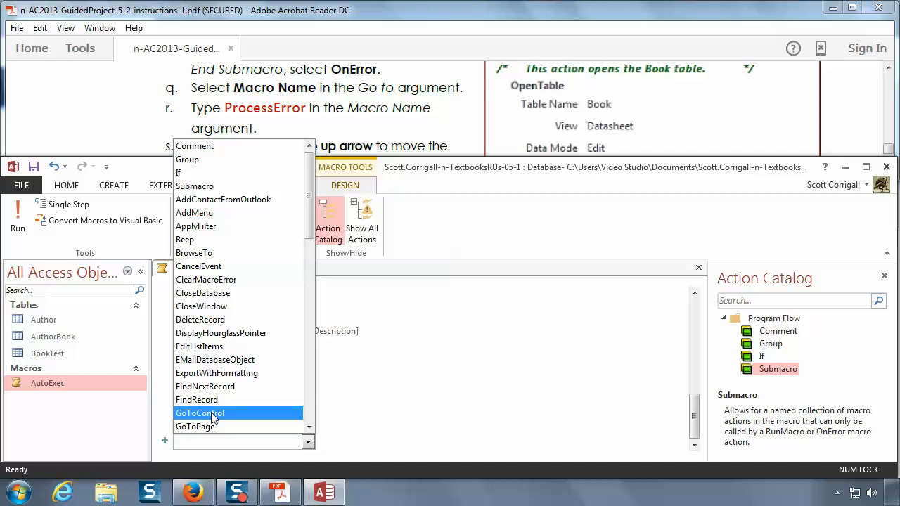
left_click(309, 427)
left_click(309, 427)
left_click(308, 427)
left_click(309, 427)
left_click(309, 427)
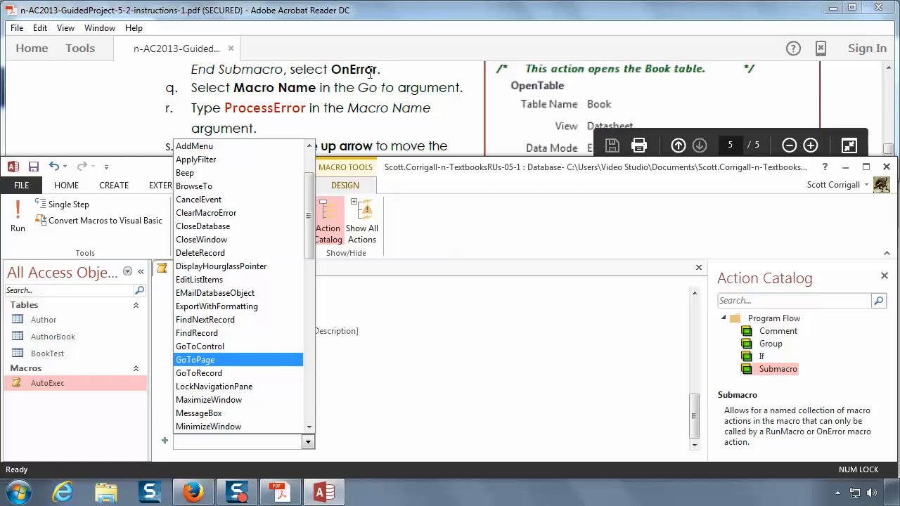
left_click(309, 427)
left_click(309, 428)
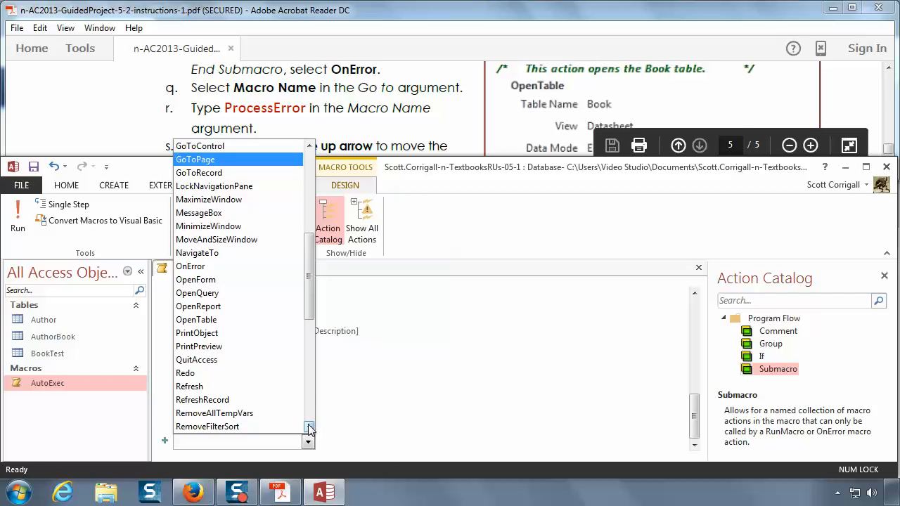
left_click(309, 428)
left_click(309, 428)
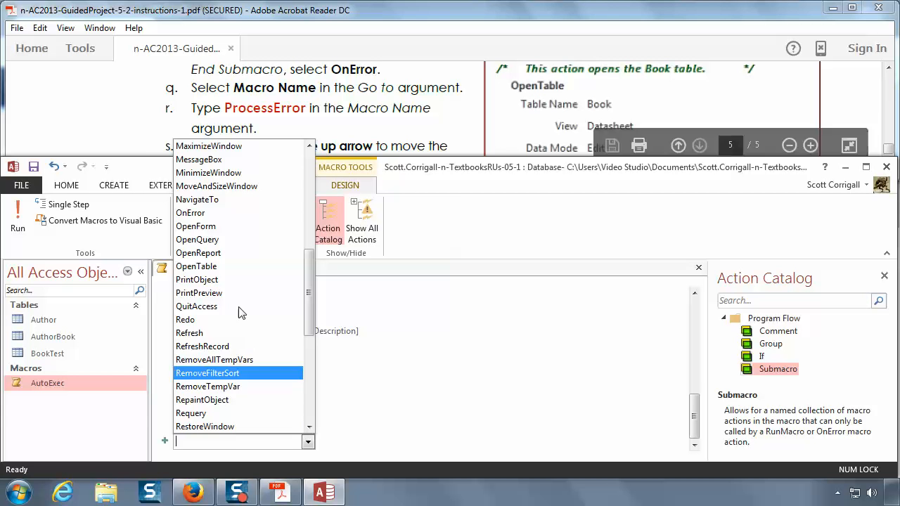
left_click(204, 213)
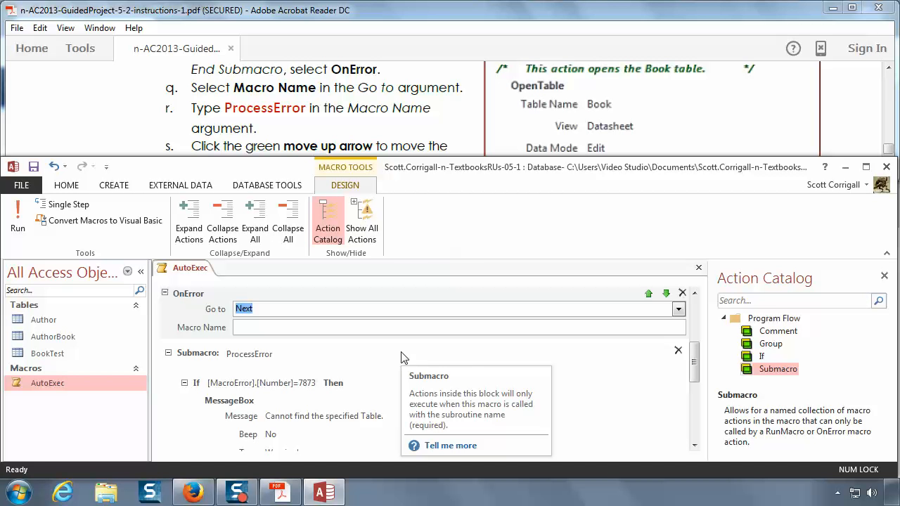
Step: Enter ProcessError as the OnError action's Macro Name argument and set its Go to argument to Macro Name
left_click(243, 328)
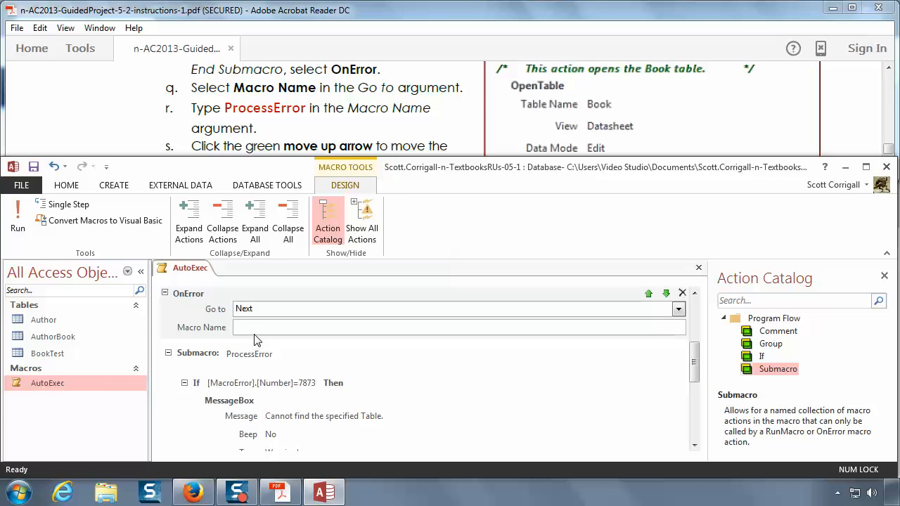
type("Pro")
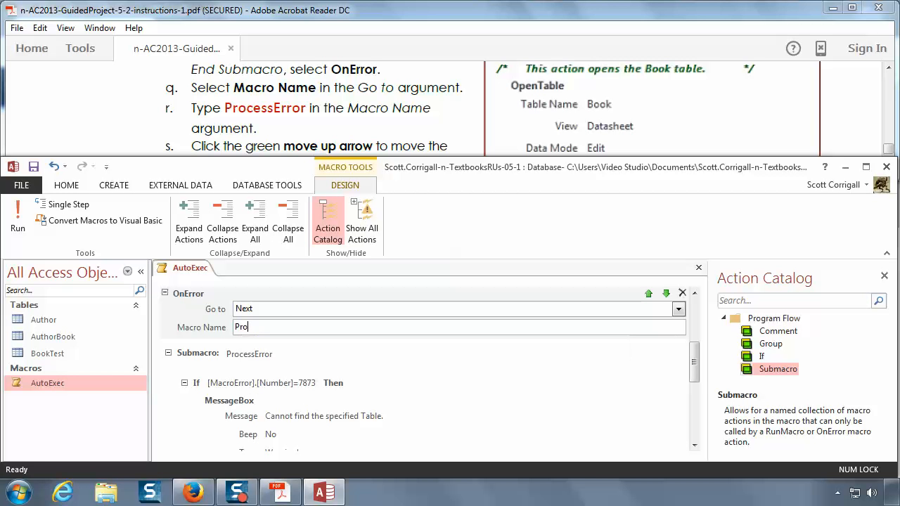
type("cessError")
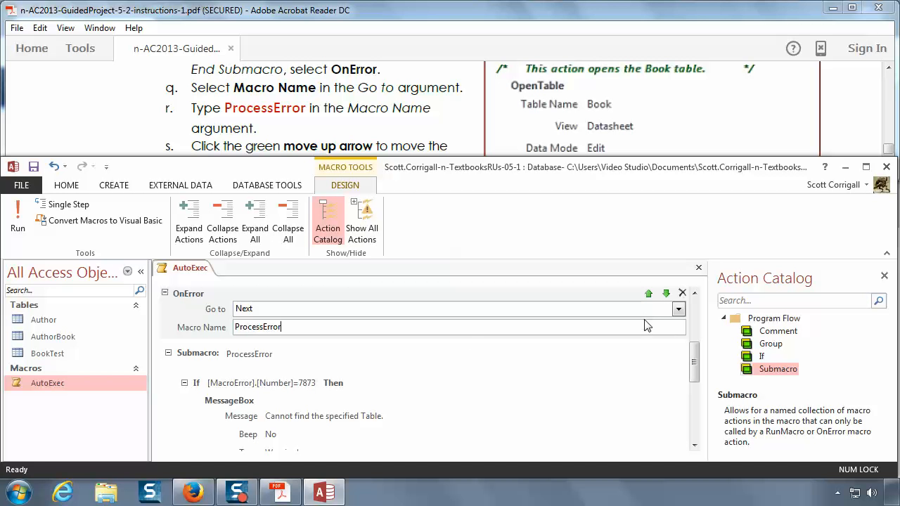
left_click(677, 309)
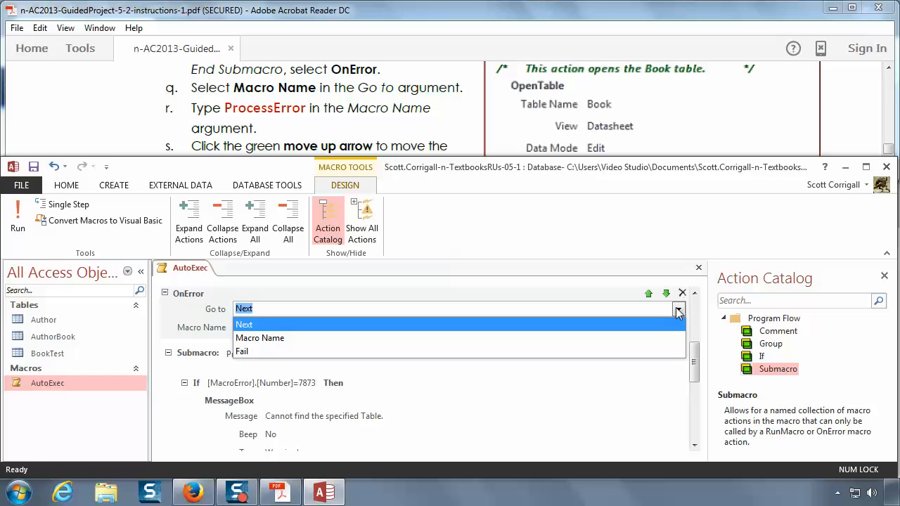
left_click(253, 340)
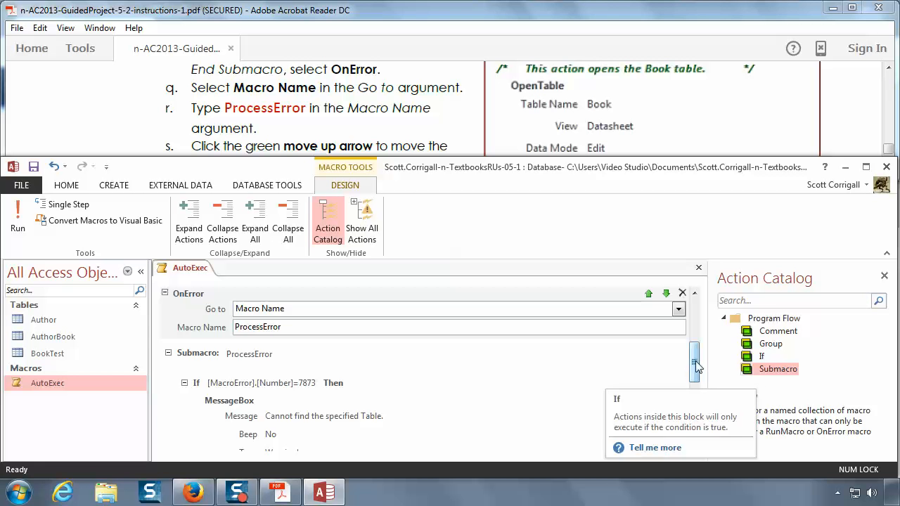
Step: Move the OnError action up to the very top of the macro, above the Author table comment
scroll(694, 357, "up", 3)
scroll(696, 354, "up", 2)
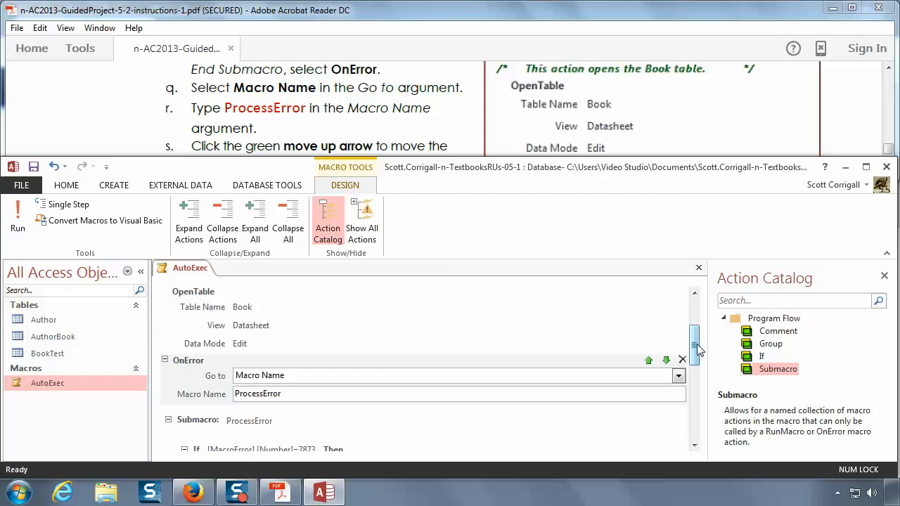
left_click(648, 360)
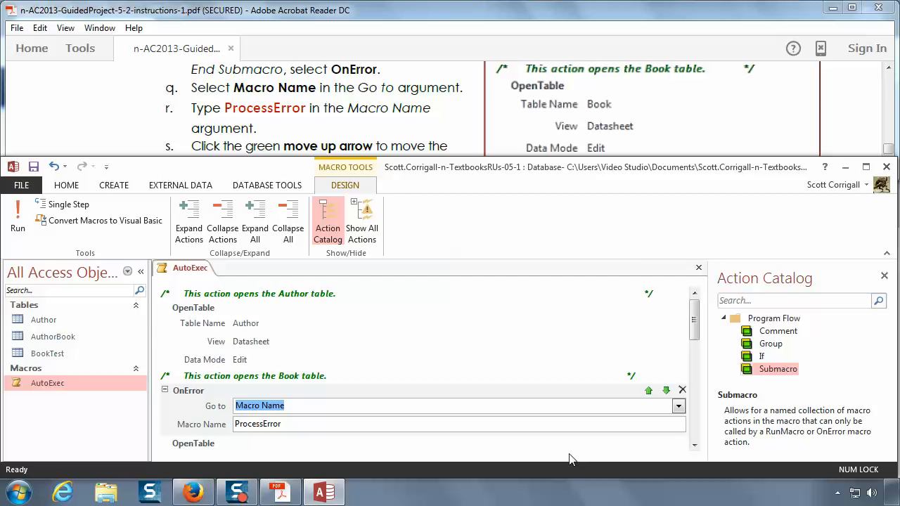
scroll(222, 341, "down", 1)
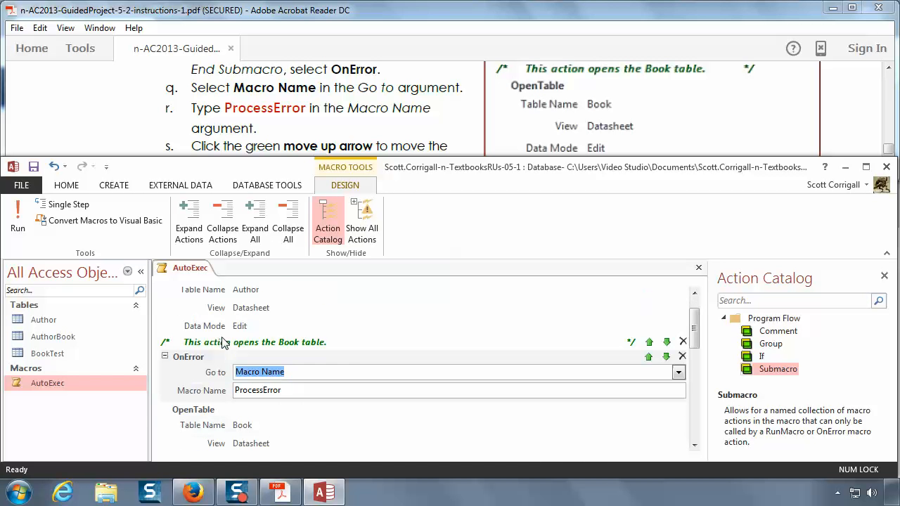
left_click(648, 357)
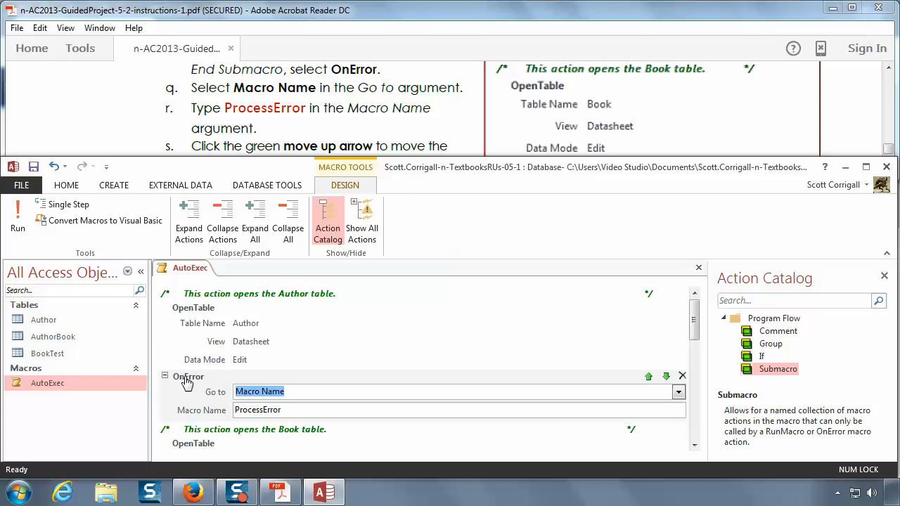
left_click(649, 377)
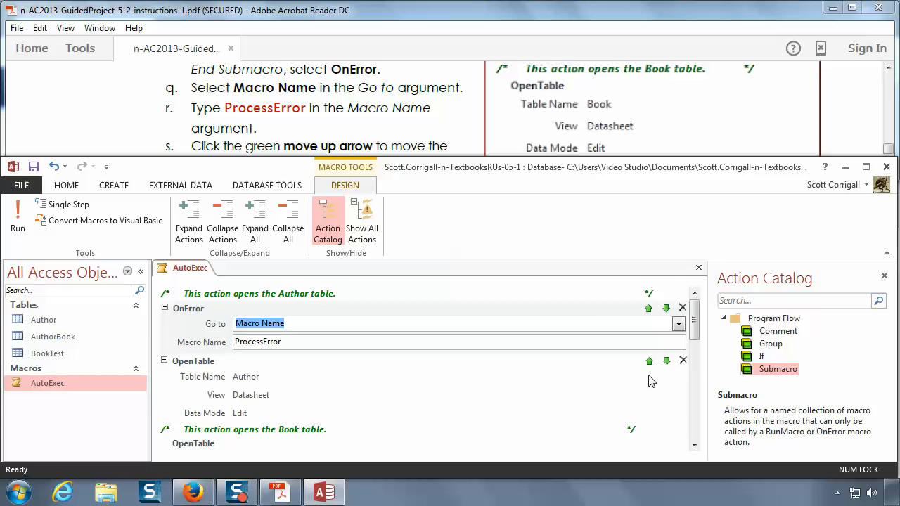
left_click(648, 308)
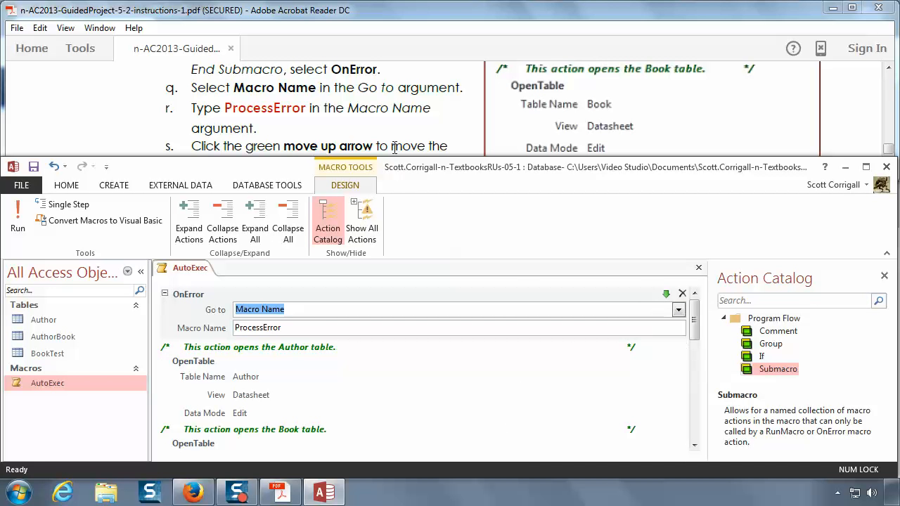
Step: Compare the AutoExec macro, from its OnError action to End Submacro, with instructions 17s and 17t and the completed-macro figure
left_click(392, 120)
scroll(392, 122, "down", 2)
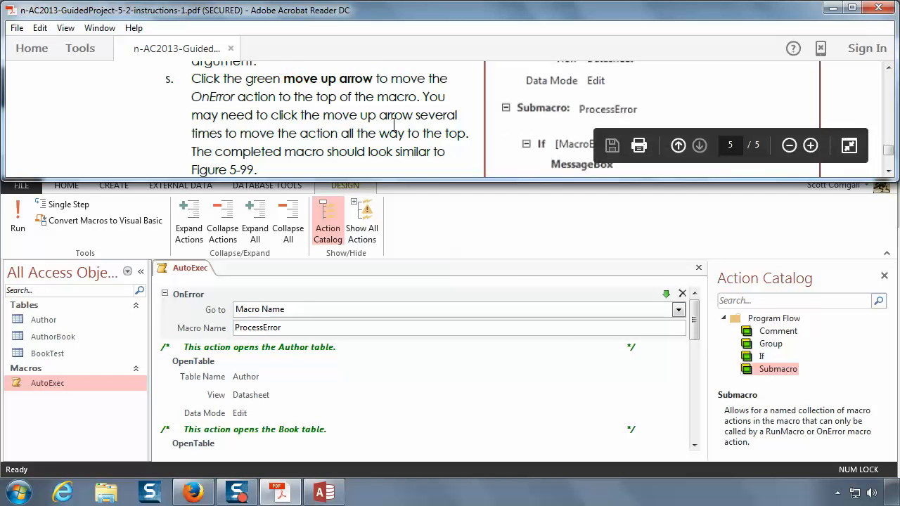
scroll(393, 126, "down", 1)
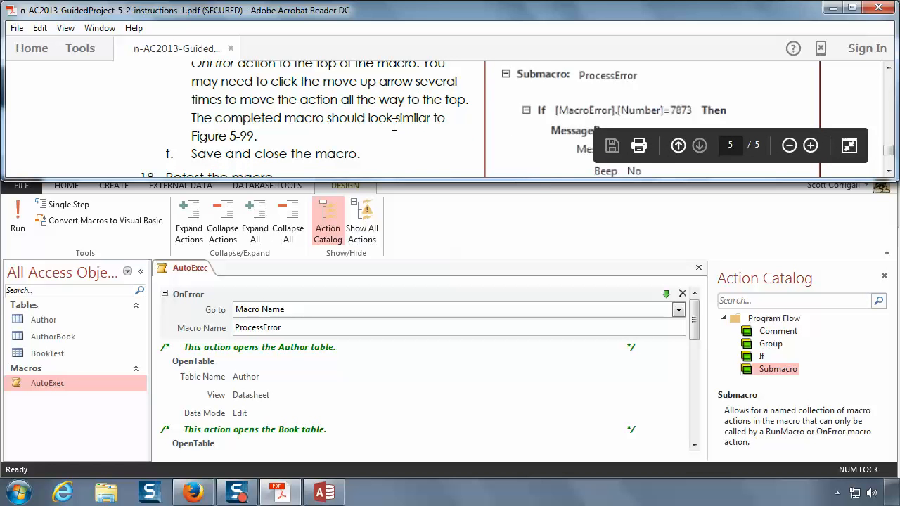
scroll(394, 125, "down", 1)
left_click(402, 397)
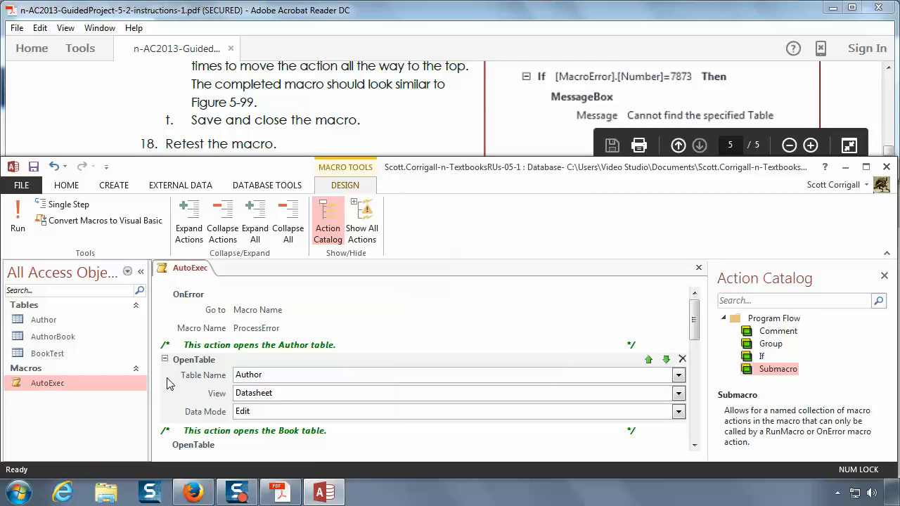
scroll(185, 373, "down", 4)
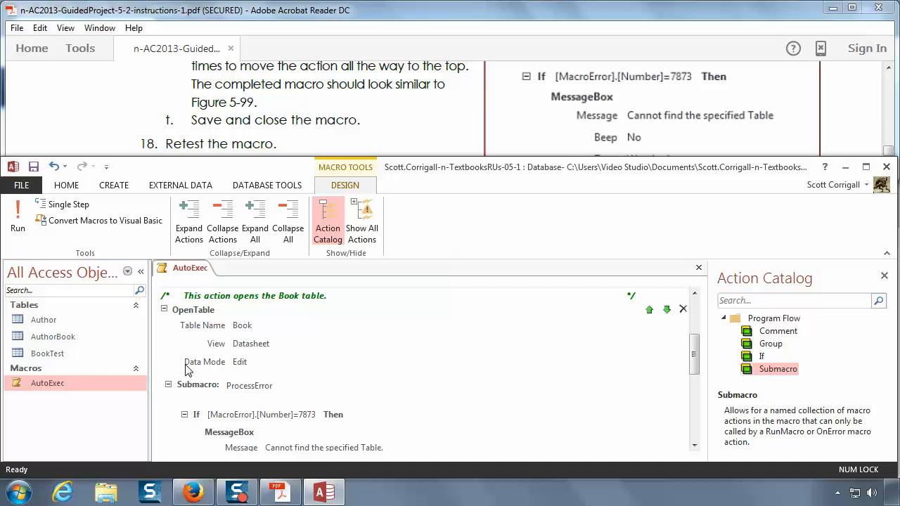
scroll(186, 370, "down", 2)
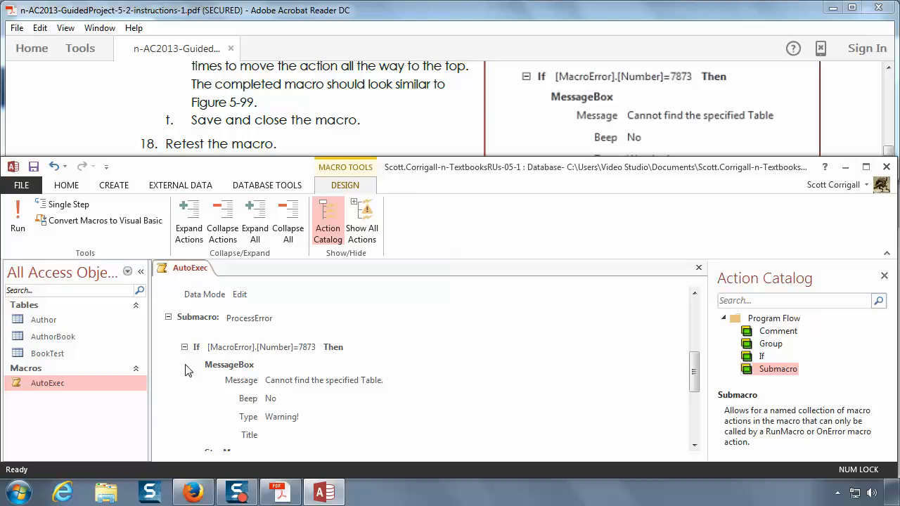
scroll(186, 371, "down", 1)
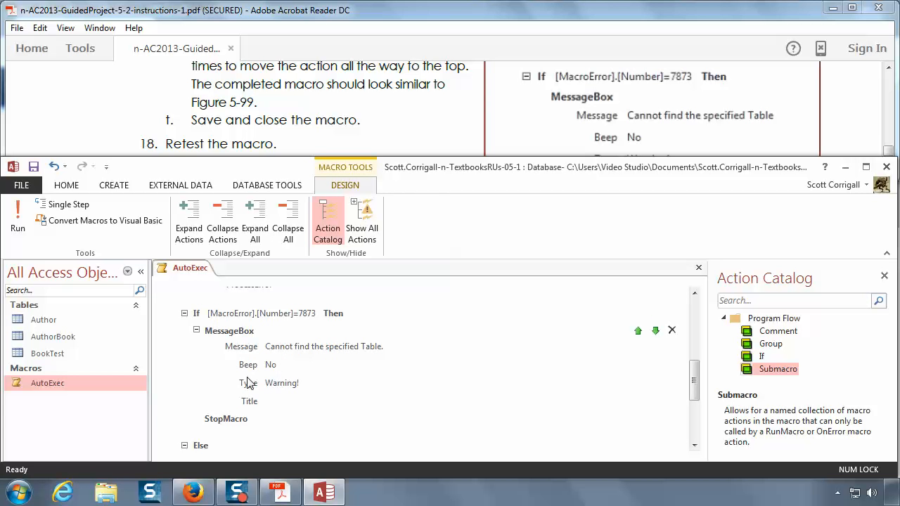
scroll(168, 395, "down", 4)
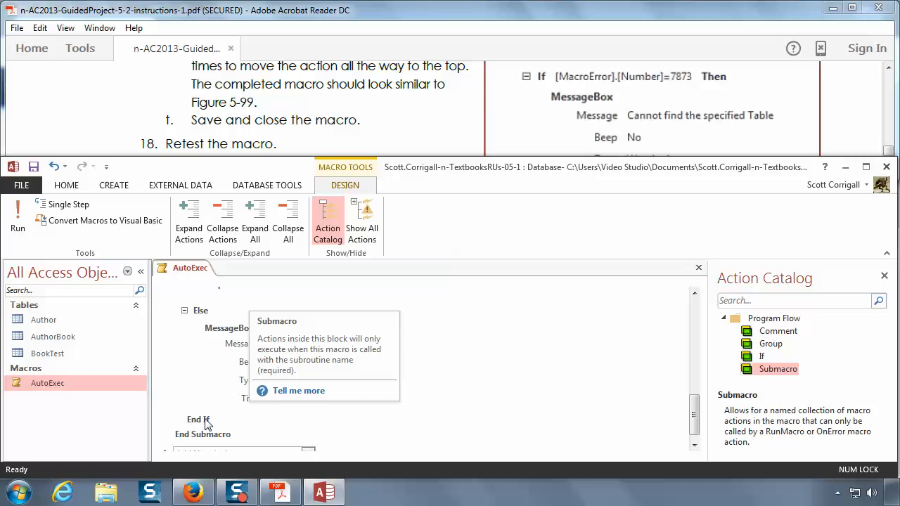
scroll(207, 419, "up", 8)
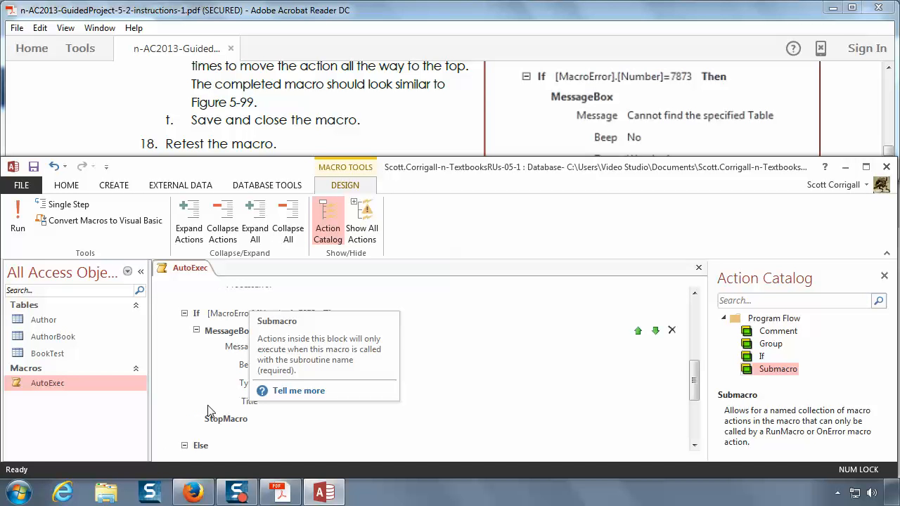
scroll(196, 372, "up", 2)
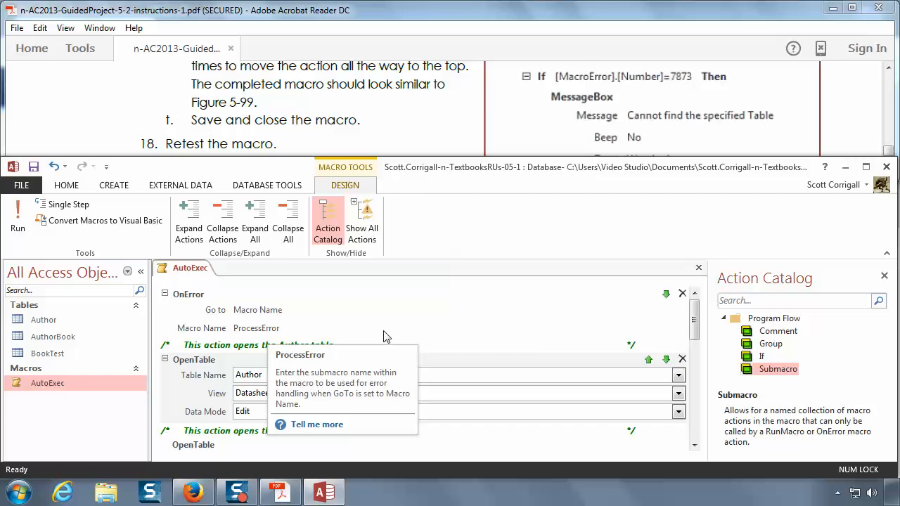
Step: Read retest instruction 18a and try to run the AutoExec macro while its design is still open
left_click(316, 146)
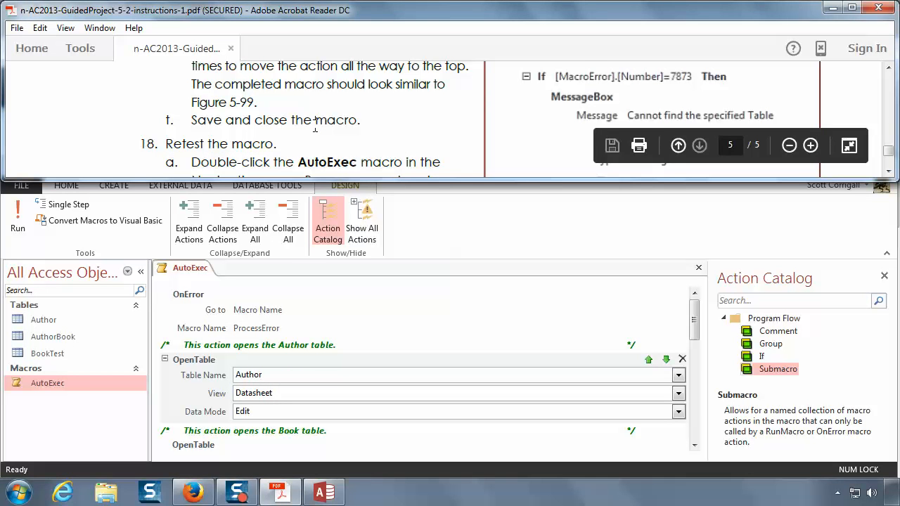
scroll(315, 125, "down", 1)
scroll(315, 125, "down", 1)
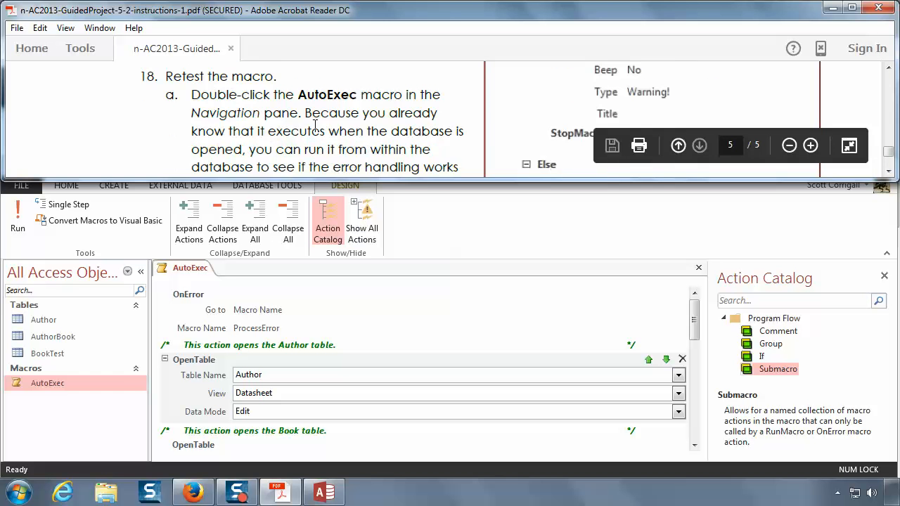
left_click(54, 387)
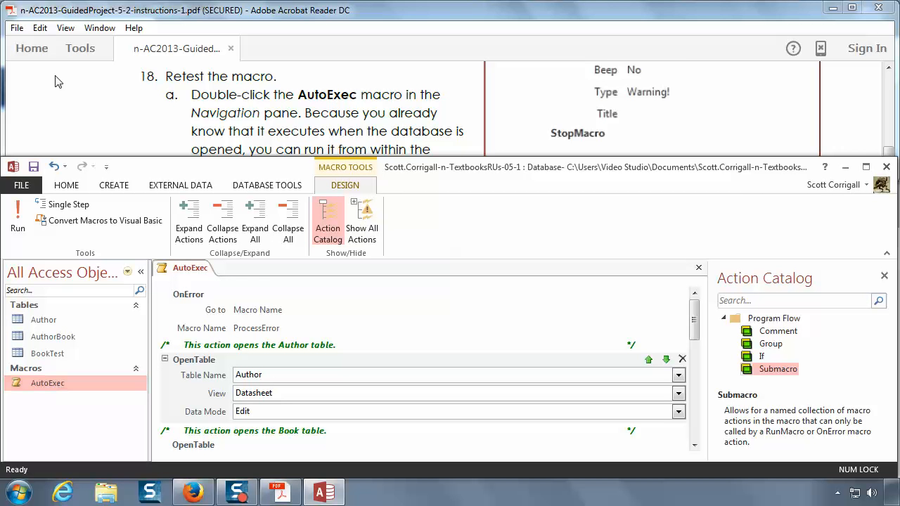
double_click(40, 383)
right_click(41, 384)
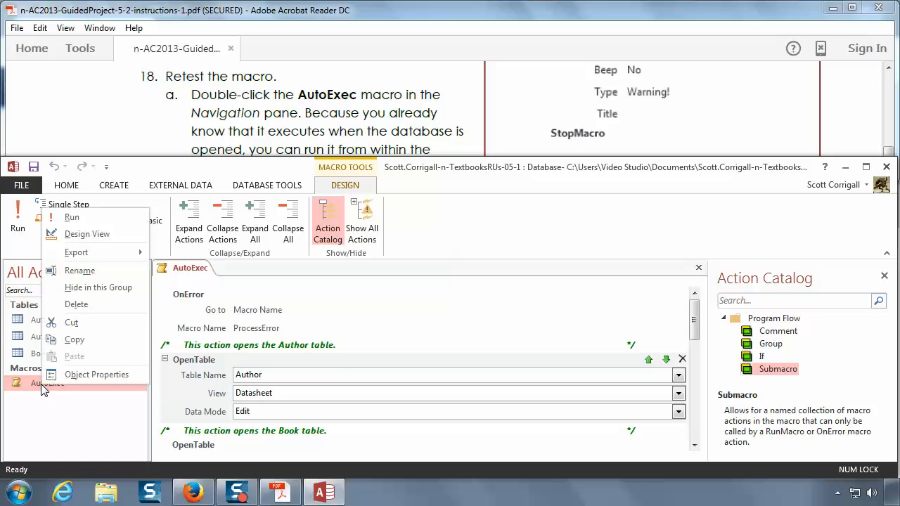
left_click(73, 218)
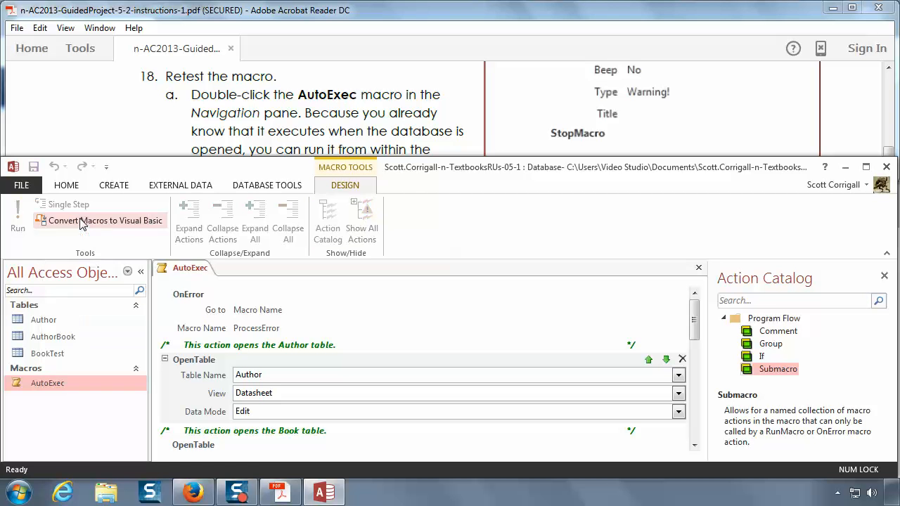
Step: Close the AutoExec macro's design, run the macro twice to test its error handling, and dismiss the error message each time
right_click(192, 270)
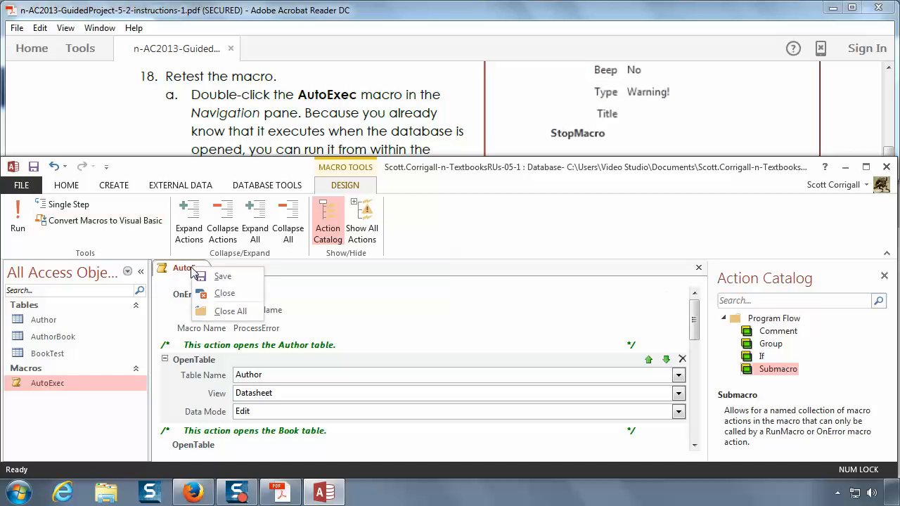
left_click(222, 294)
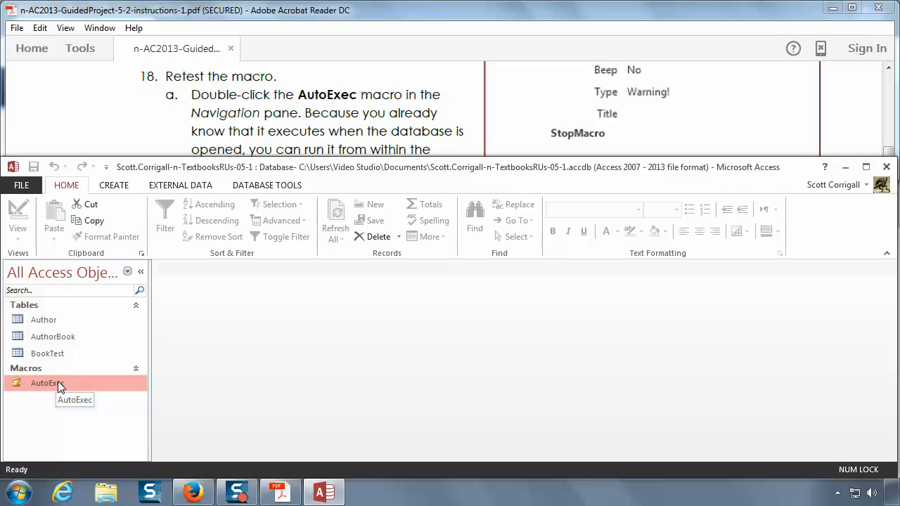
double_click(58, 383)
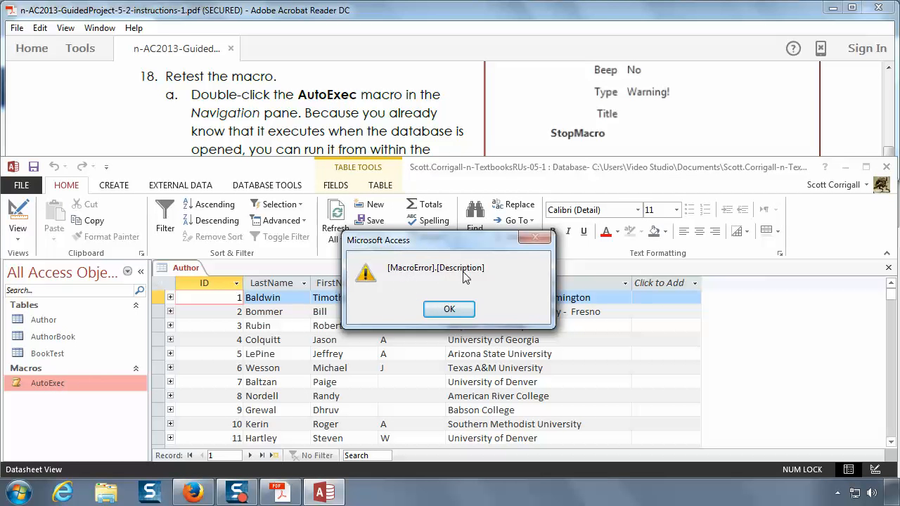
left_click(449, 309)
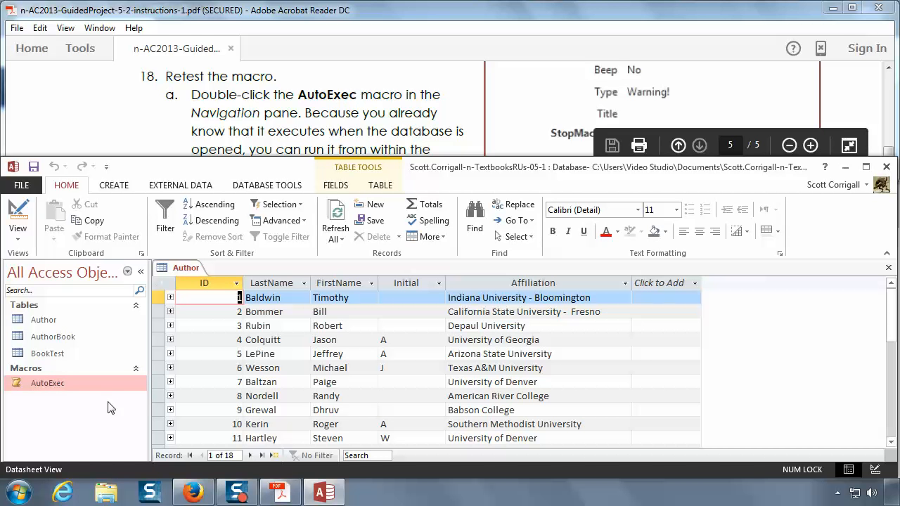
double_click(55, 385)
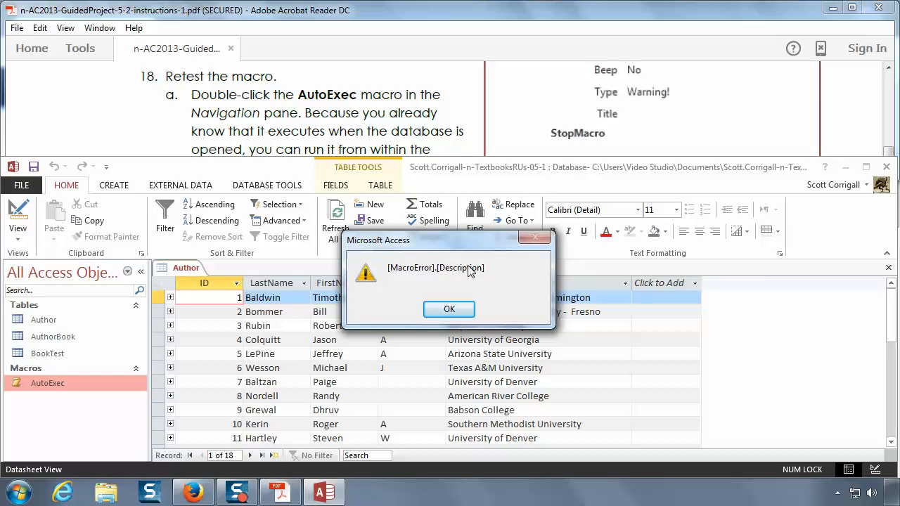
left_click(453, 312)
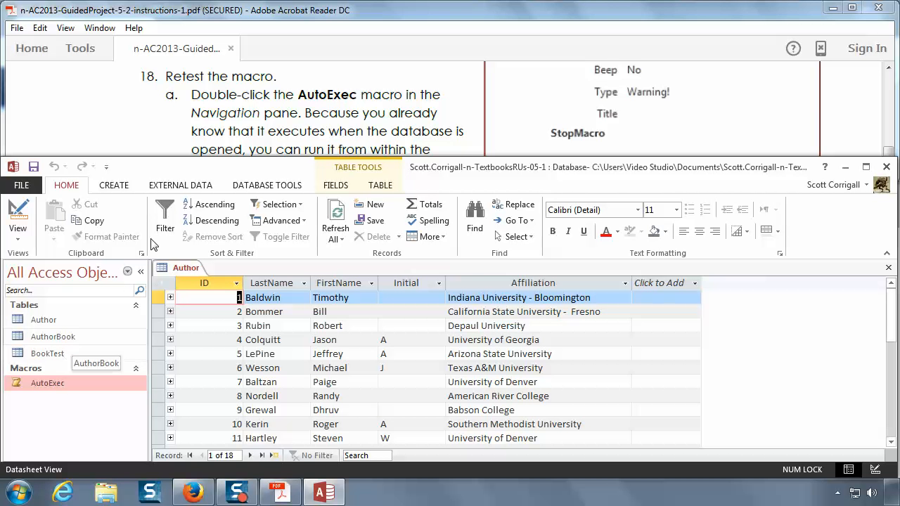
Step: Rename the BookTest table back to Book, following instructions 18c to 18e
left_click(232, 137)
scroll(246, 130, "down", 3)
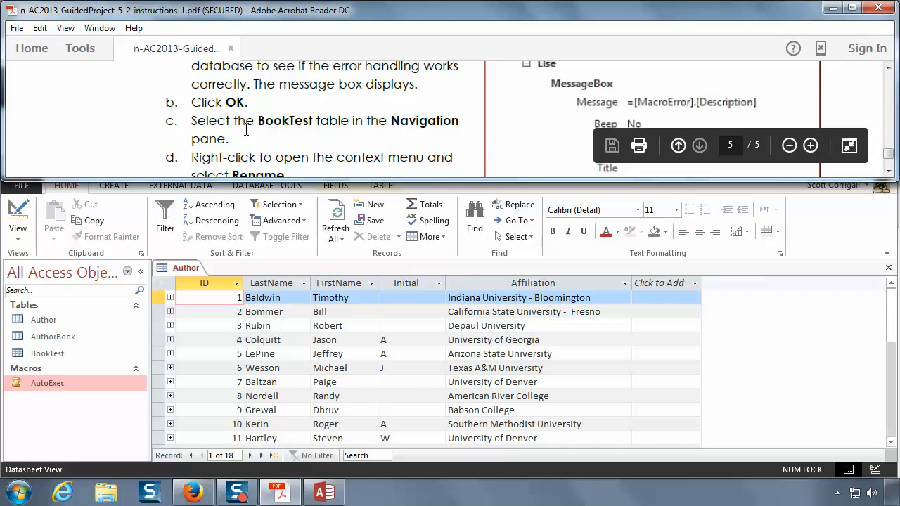
scroll(246, 130, "down", 1)
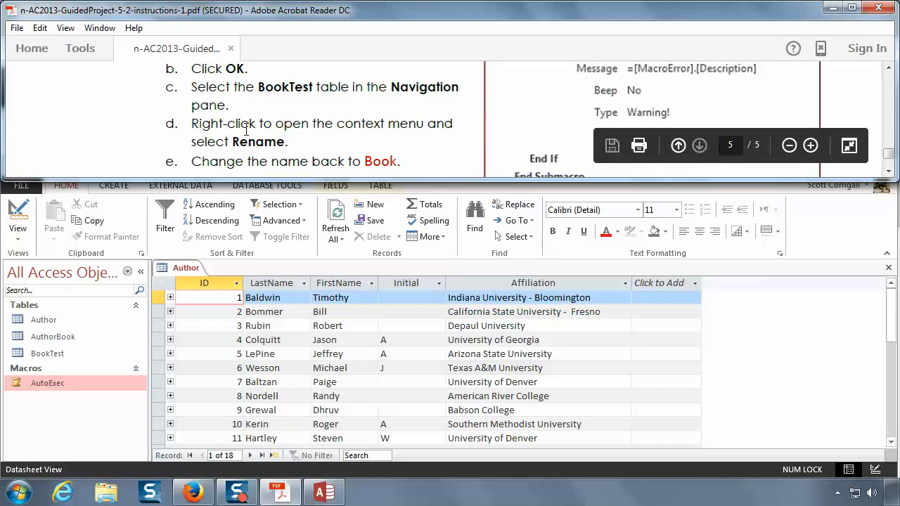
left_click(52, 356)
right_click(51, 353)
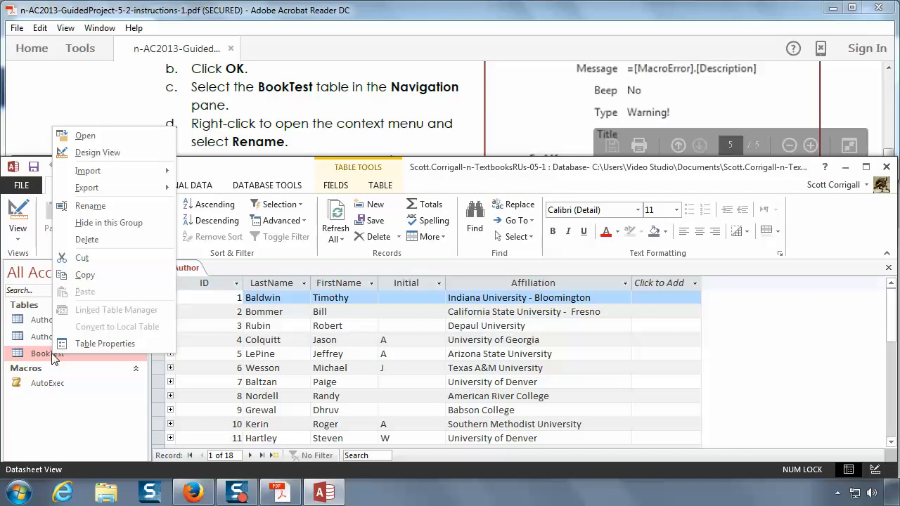
left_click(90, 206)
left_click(92, 354)
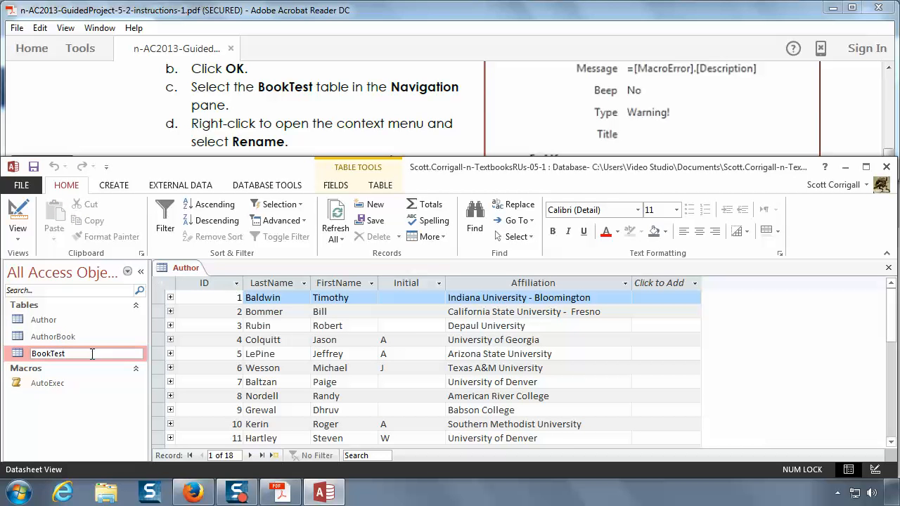
key("BackSpace")
key("BackSpace")
key("BackSpace")
key("Return")
Step: Check the Book table's name against the grading note and close the TextbooksRUs database, leaving the program open
left_click(279, 125)
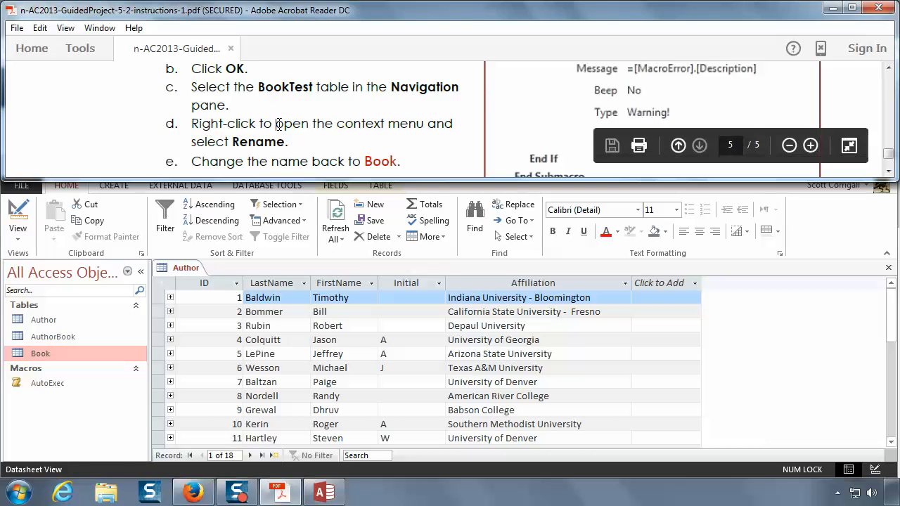
scroll(279, 124, "down", 3)
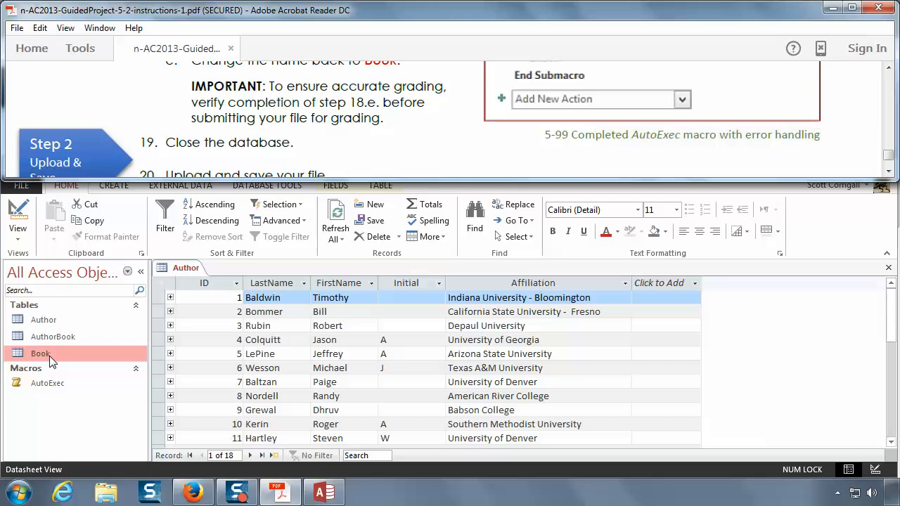
left_click(52, 419)
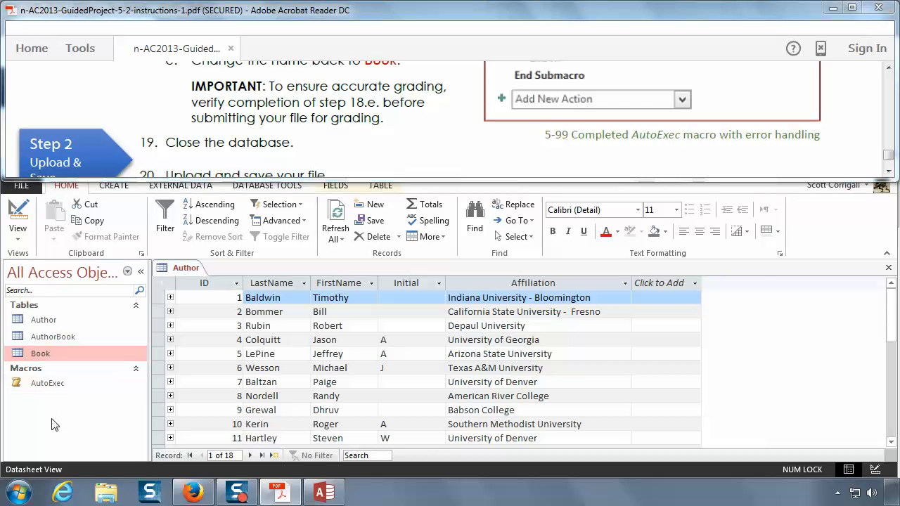
left_click(21, 185)
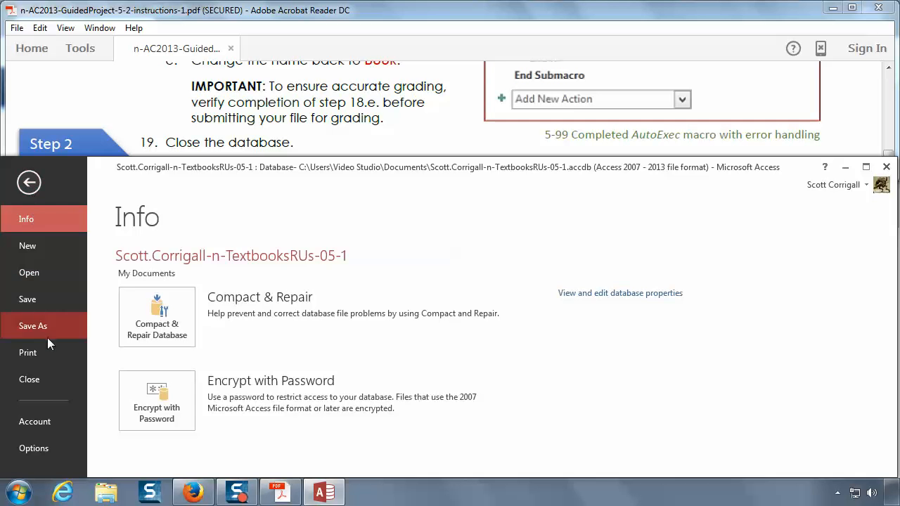
left_click(36, 379)
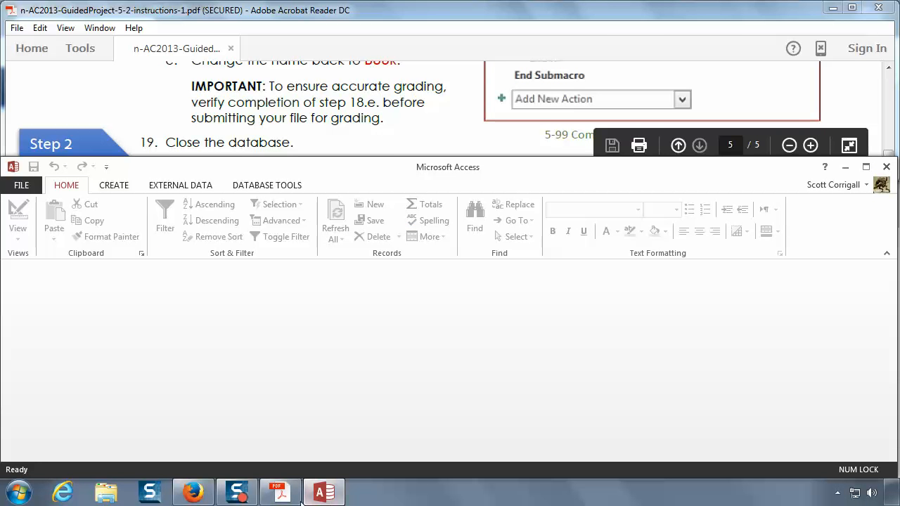
Step: Switch to the SIMnet project page in Firefox, upload the TextbooksRUs-05-1 database from Documents, and submit it for grading
left_click(192, 494)
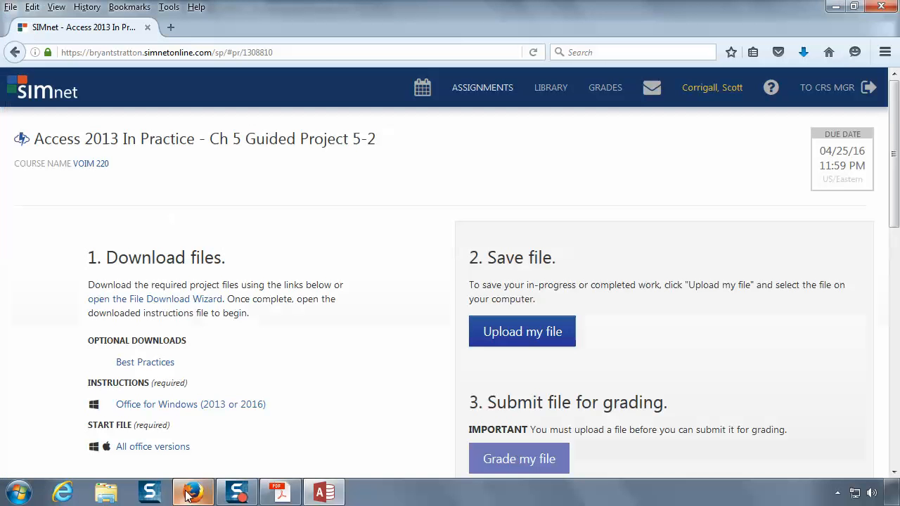
left_click(532, 340)
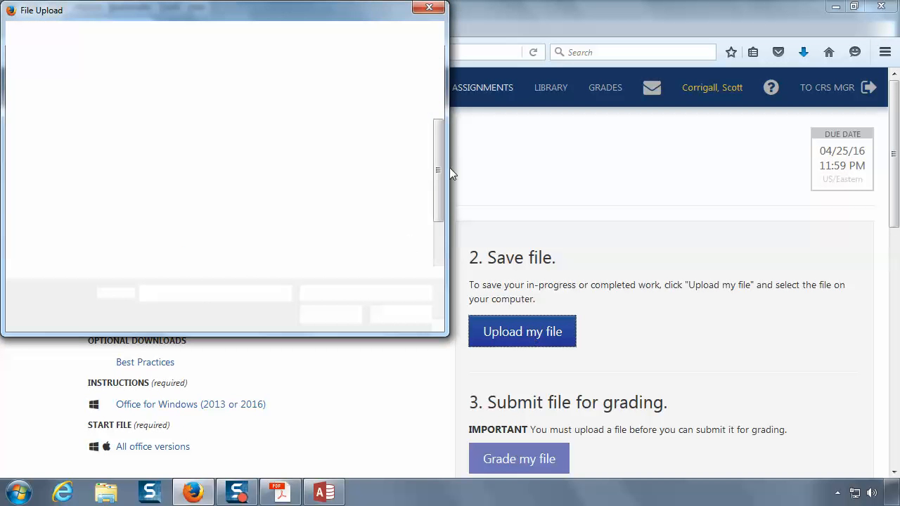
left_click(437, 258)
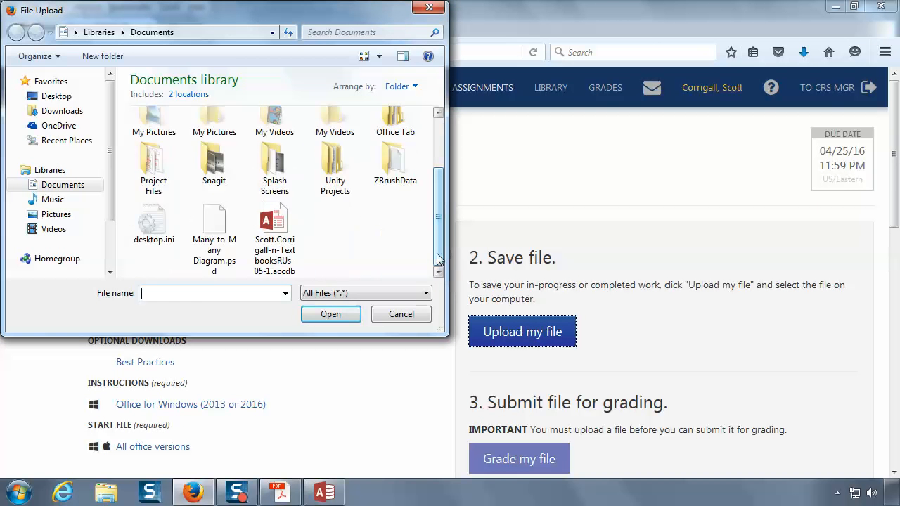
left_click(286, 232)
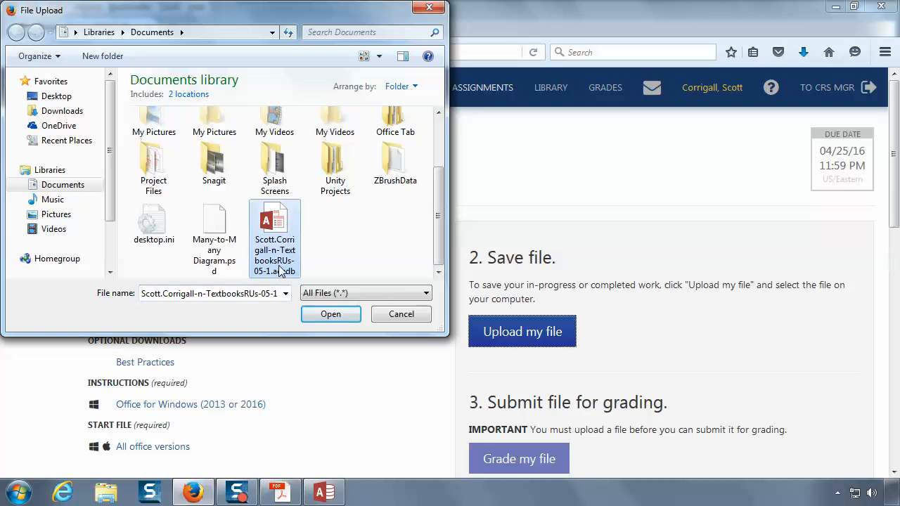
left_click(320, 317)
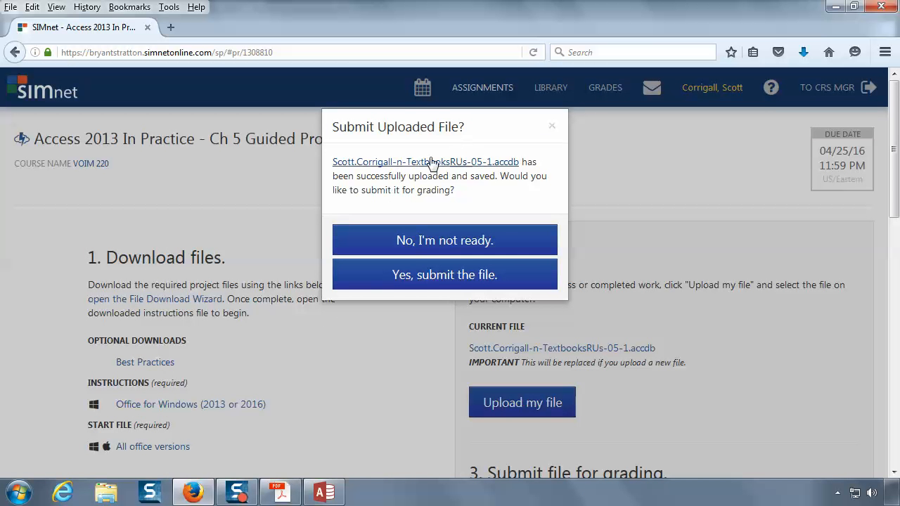
left_click(425, 274)
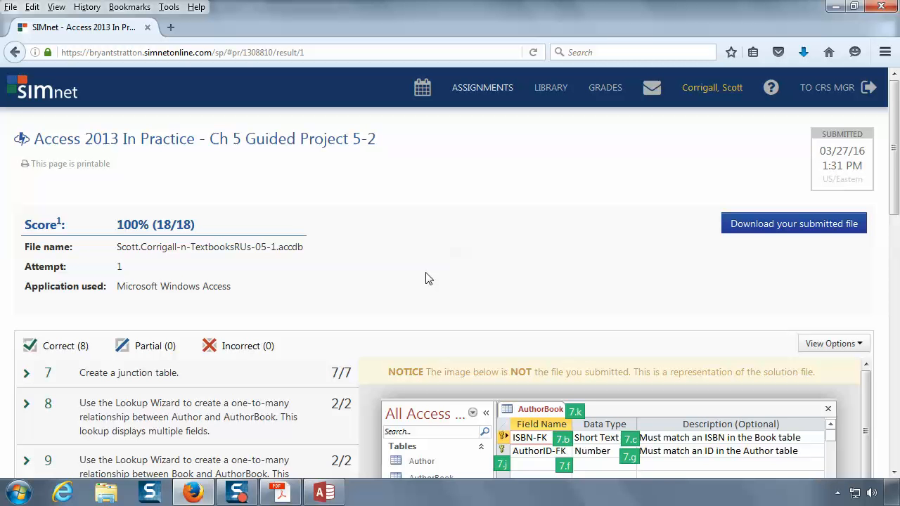
Step: Switch to Access and reopen the TextbooksRUs-05-1 database from the recent files
left_click(320, 497)
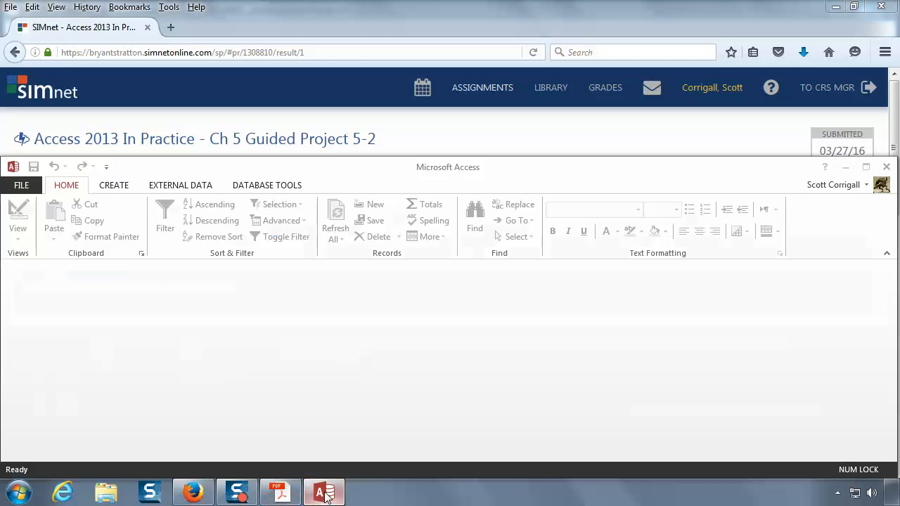
left_click(22, 189)
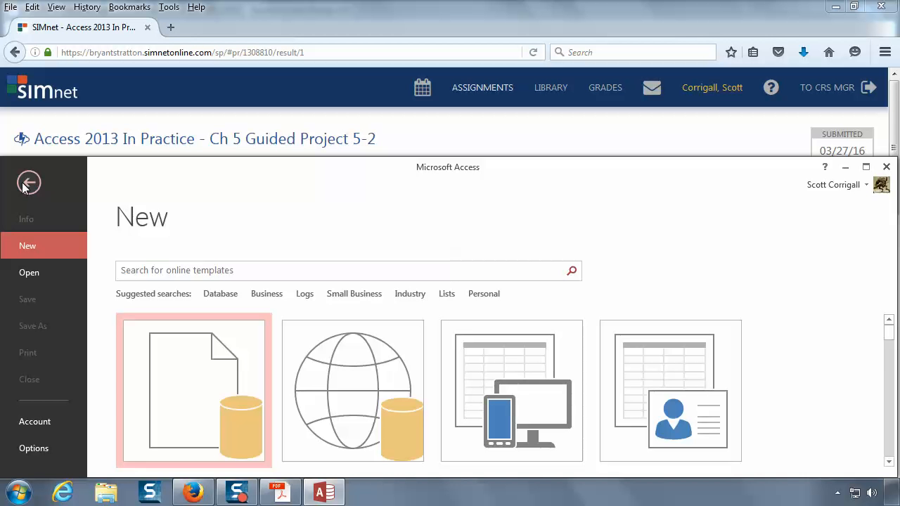
left_click(50, 272)
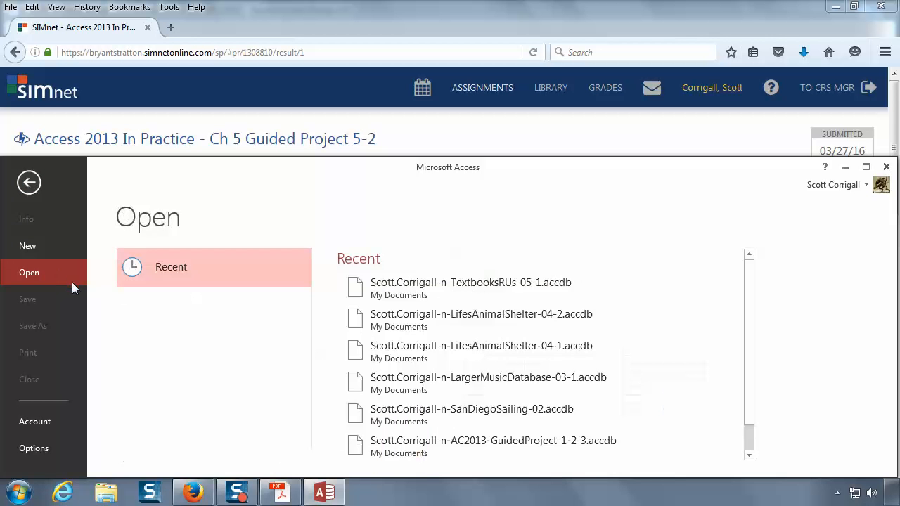
left_click(401, 283)
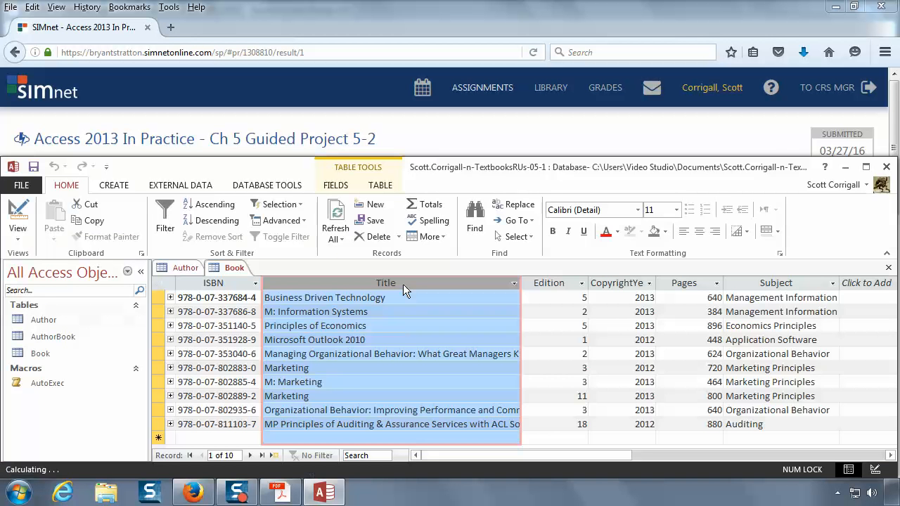
Step: Open the AutoExec macro in Design View, review its error condition, and delete the OnError action at its beginning
left_click(56, 384)
right_click(55, 384)
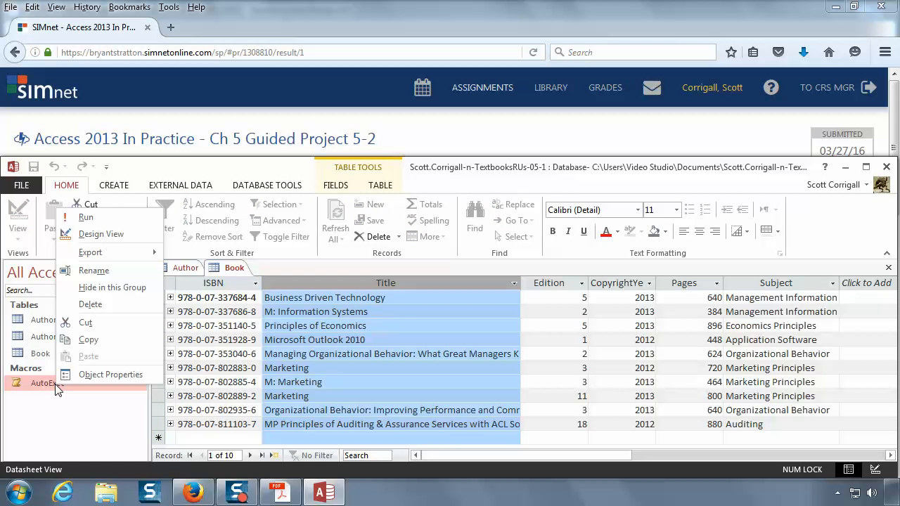
right_click(32, 383)
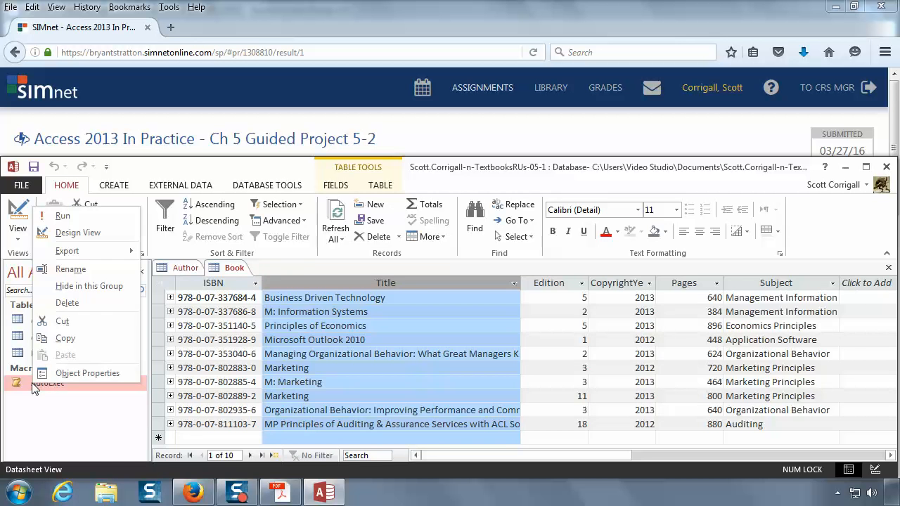
left_click(77, 233)
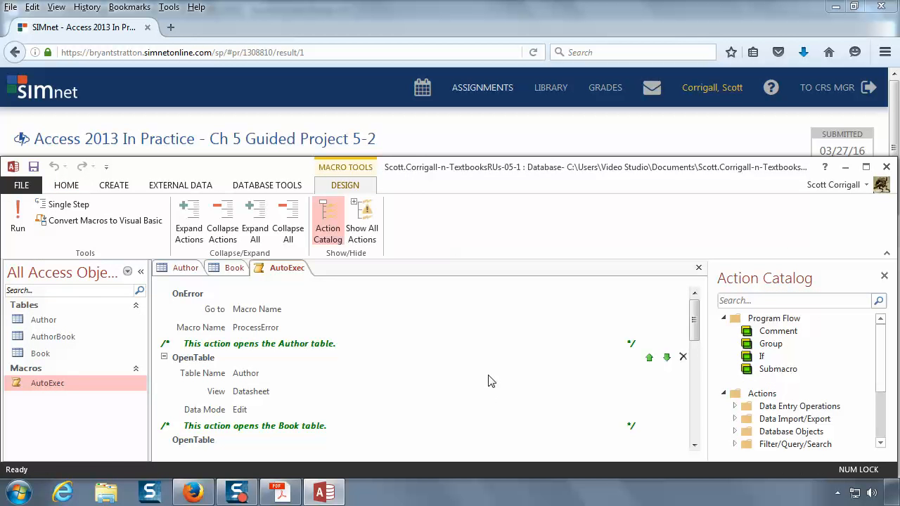
left_click_drag(694, 320, 692, 385)
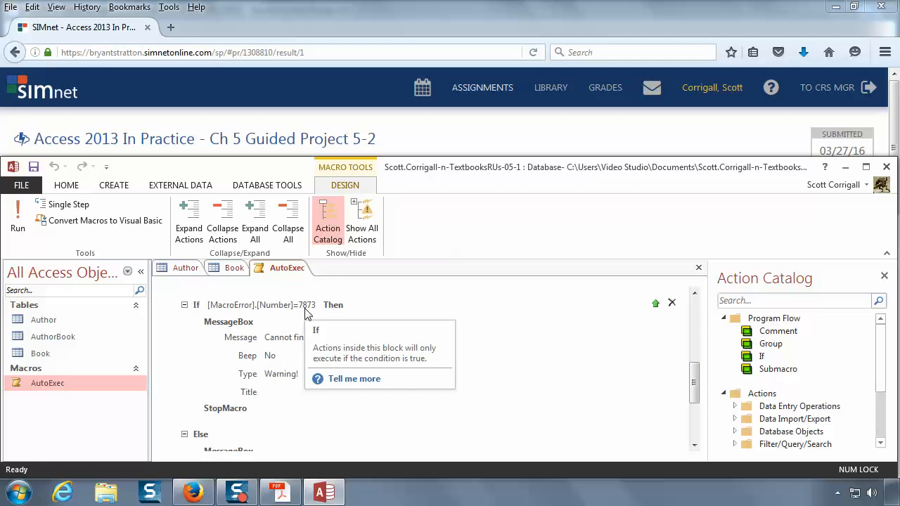
left_click_drag(695, 375, 694, 295)
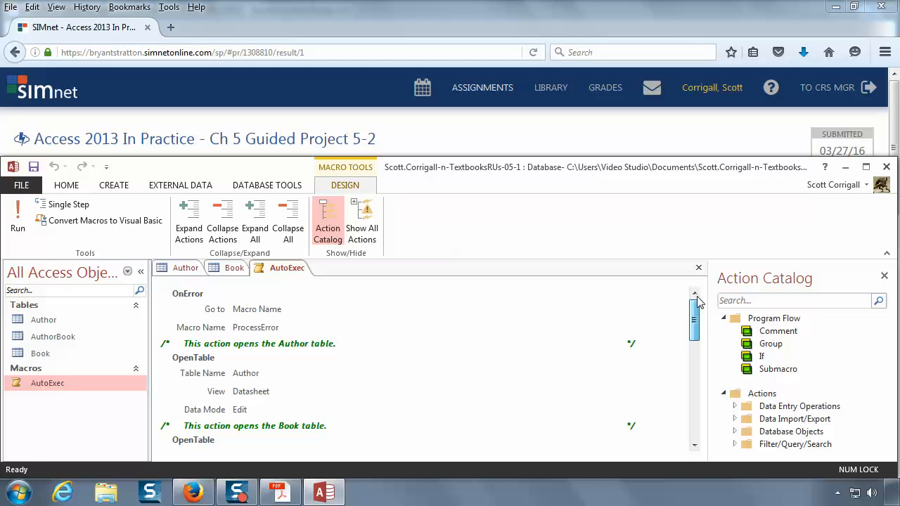
left_click(243, 310)
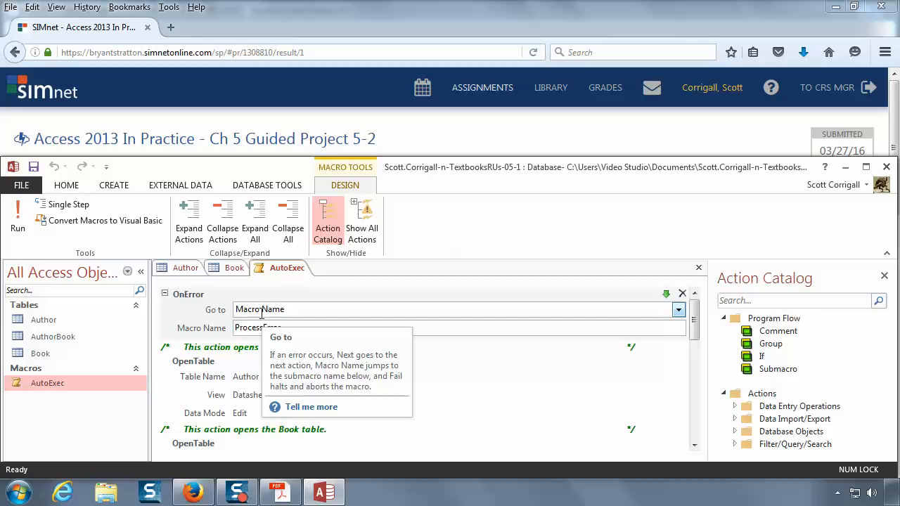
left_click(683, 294)
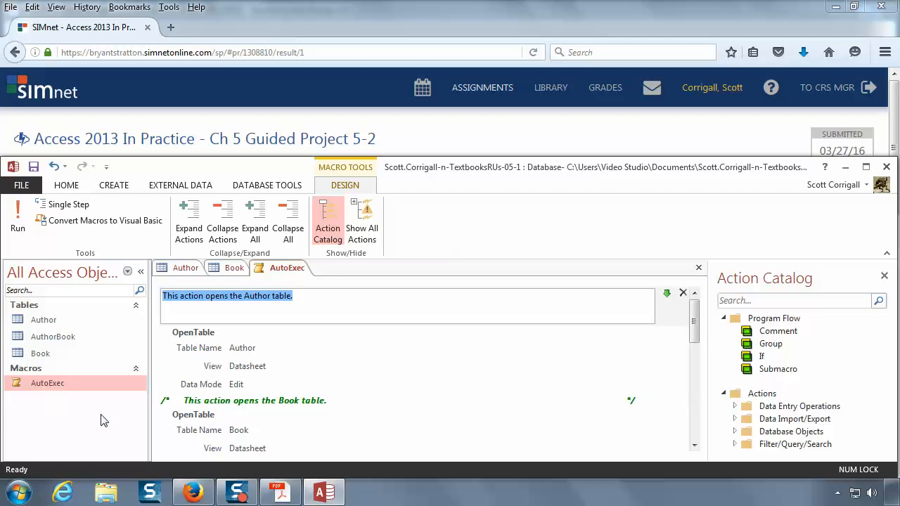
Step: Close the AutoExec macro with its changes saved, and close the Book and Author tables
right_click(284, 268)
left_click(314, 296)
right_click(226, 268)
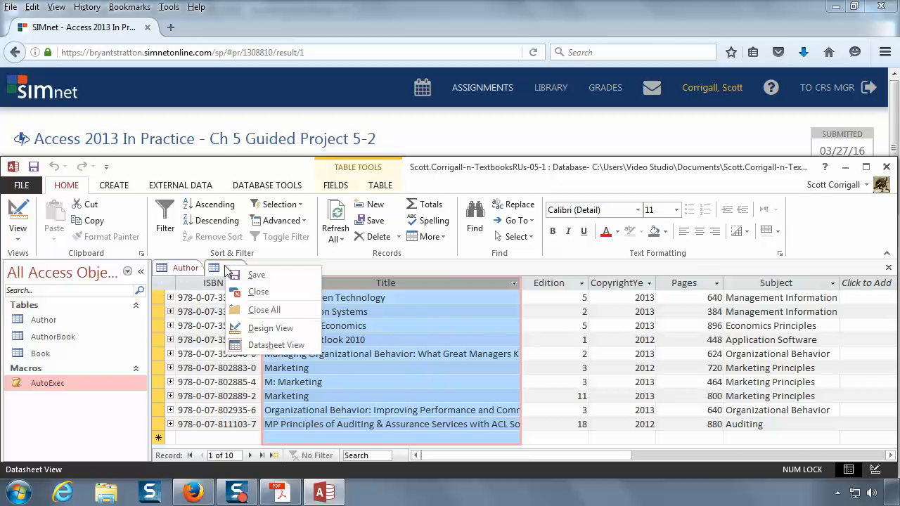
left_click(255, 292)
right_click(196, 270)
left_click(222, 292)
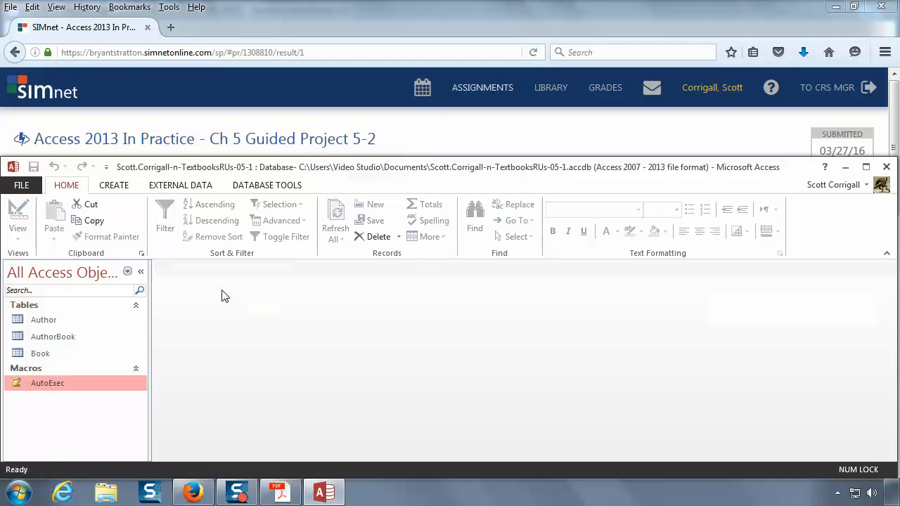
Step: Run the AutoExec macro to test it without the OnError action, and close the Book and Author tables it opens
double_click(44, 385)
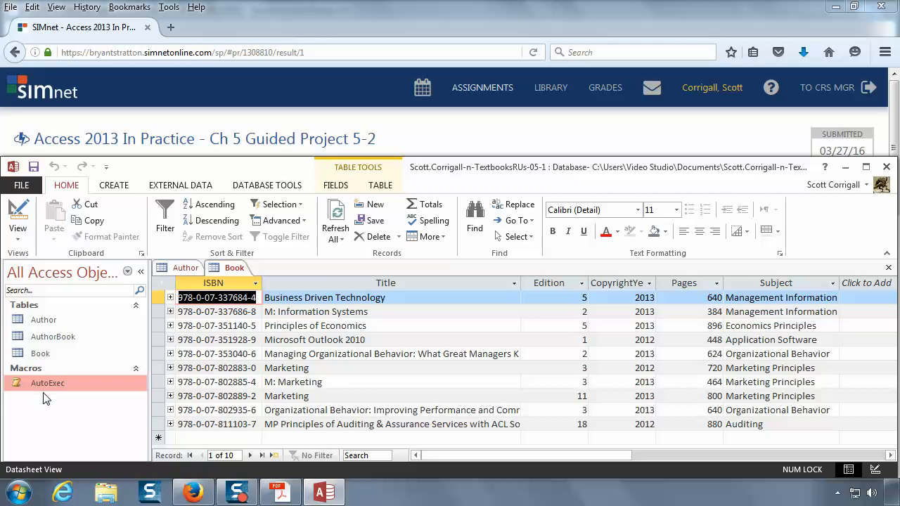
right_click(232, 268)
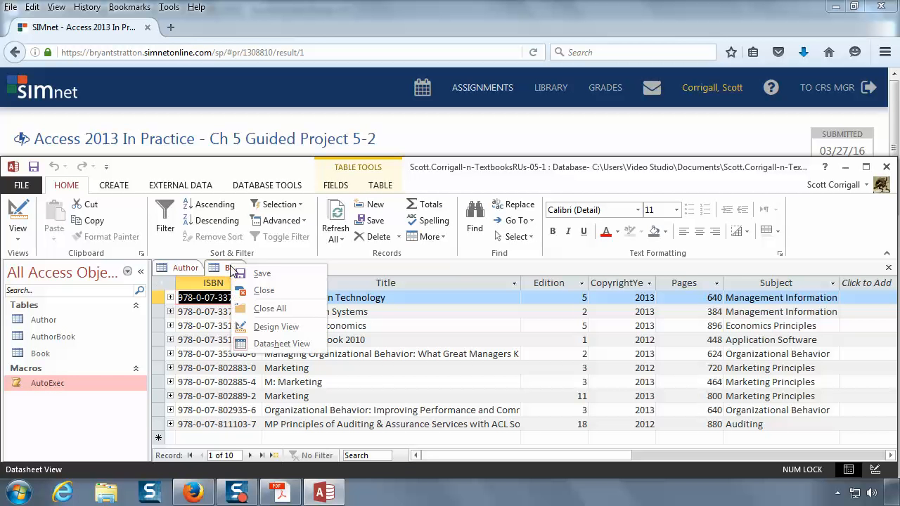
left_click(264, 291)
right_click(188, 268)
left_click(210, 289)
Step: Rename the Book table as BookTest
right_click(45, 355)
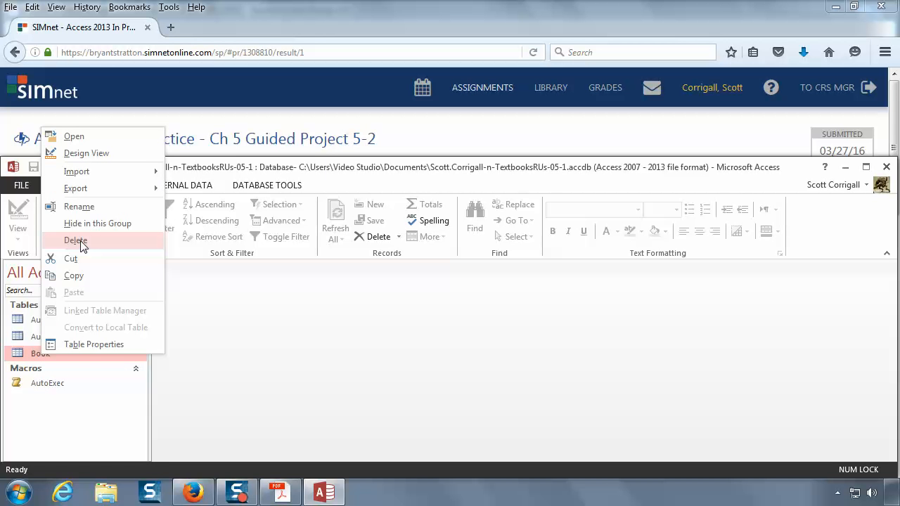
left_click(70, 207)
left_click(70, 355)
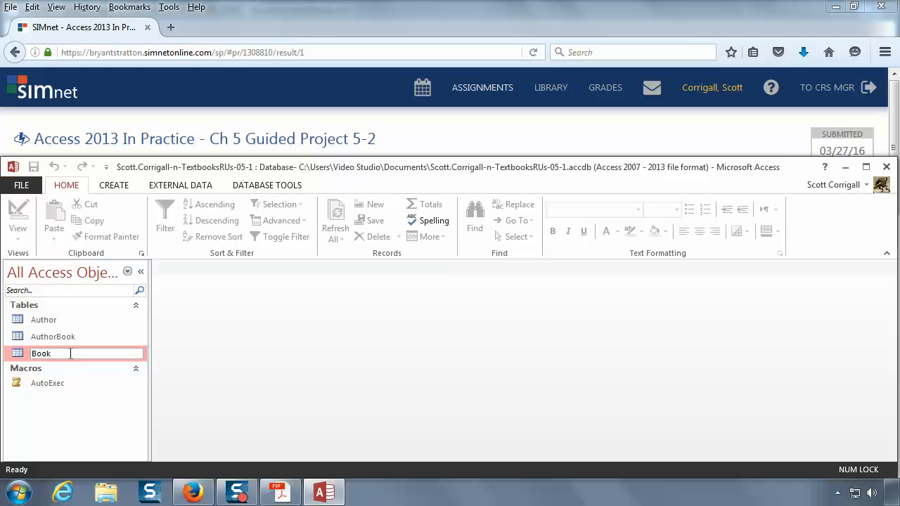
type("Test")
key("Return")
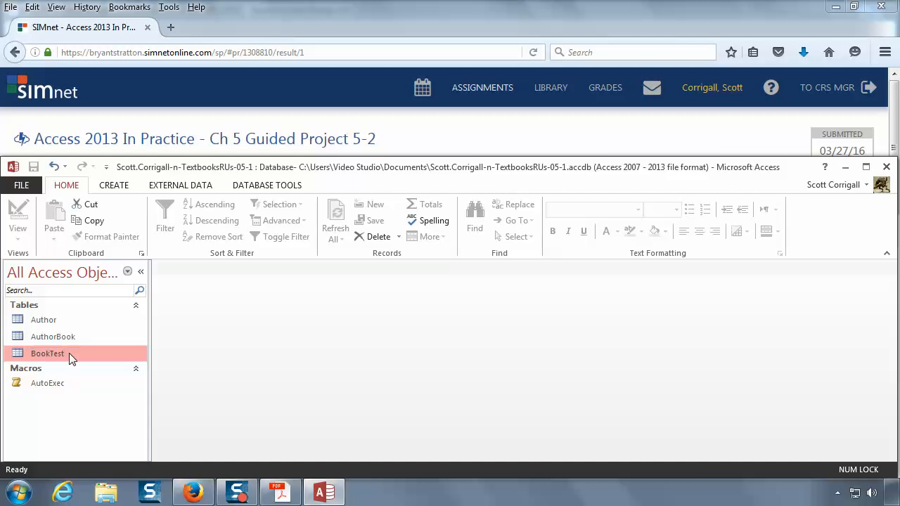
Step: Run the AutoExec macro with the table renamed, dismiss the error message and the Macro Single Step dialog, and close the Author table
double_click(55, 385)
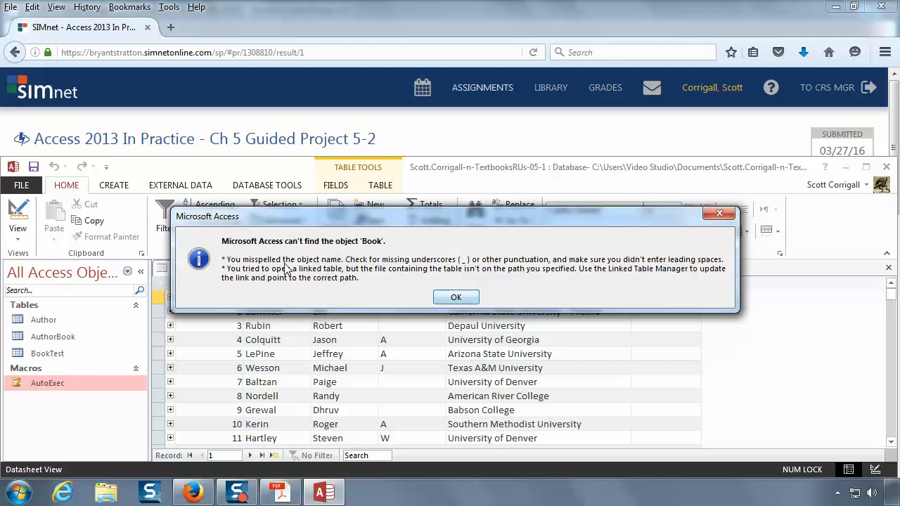
left_click(456, 298)
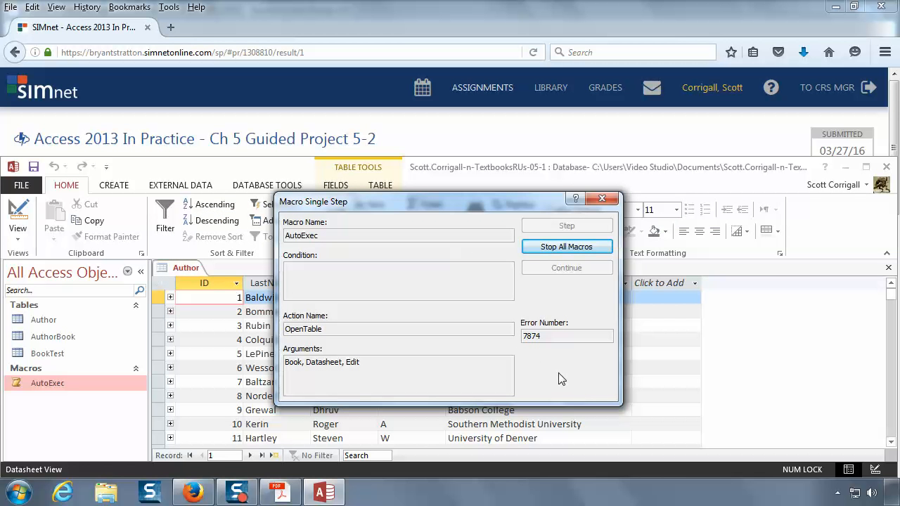
left_click(603, 200)
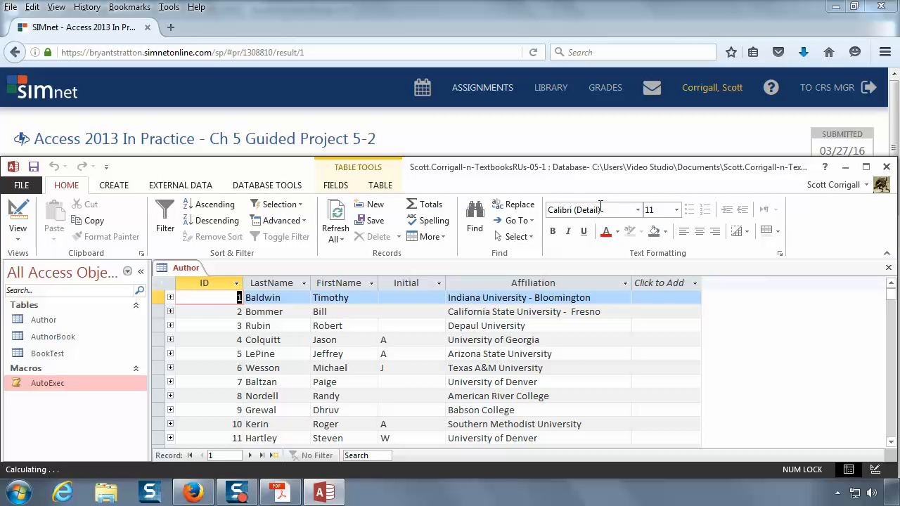
right_click(186, 268)
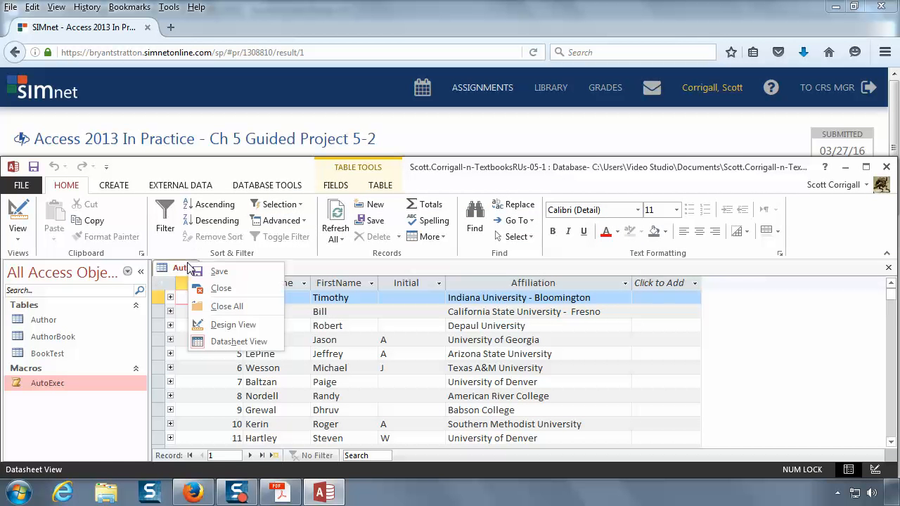
left_click(227, 289)
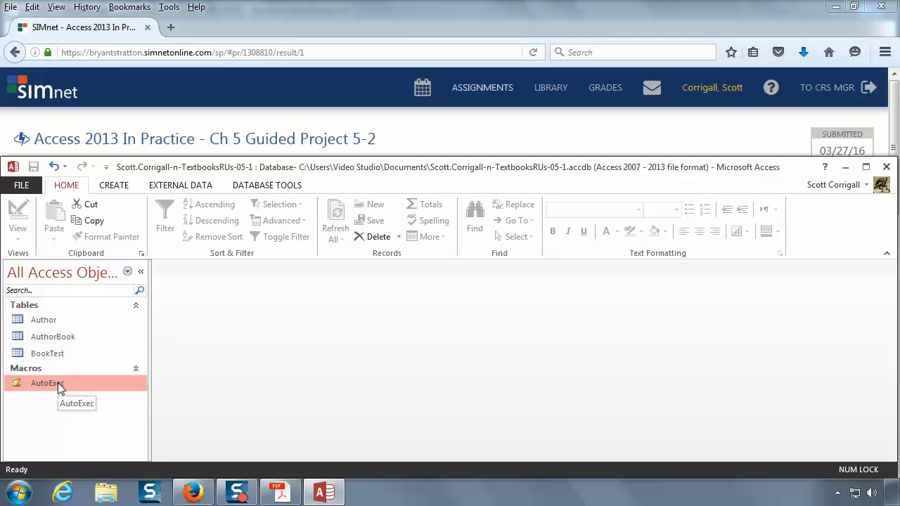
Step: Reopen the AutoExec macro in Design View and set the ProcessError submacro's If condition to [MacroError].[Number]=7874
right_click(58, 382)
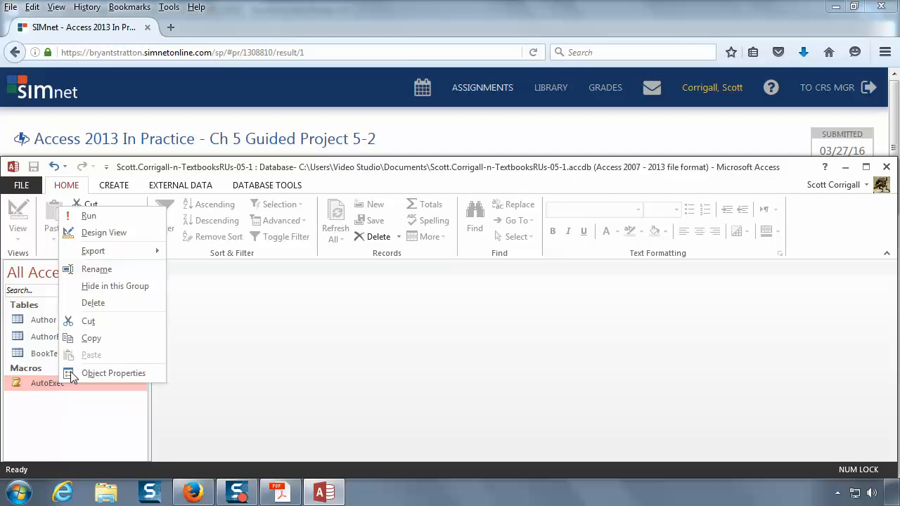
left_click(104, 233)
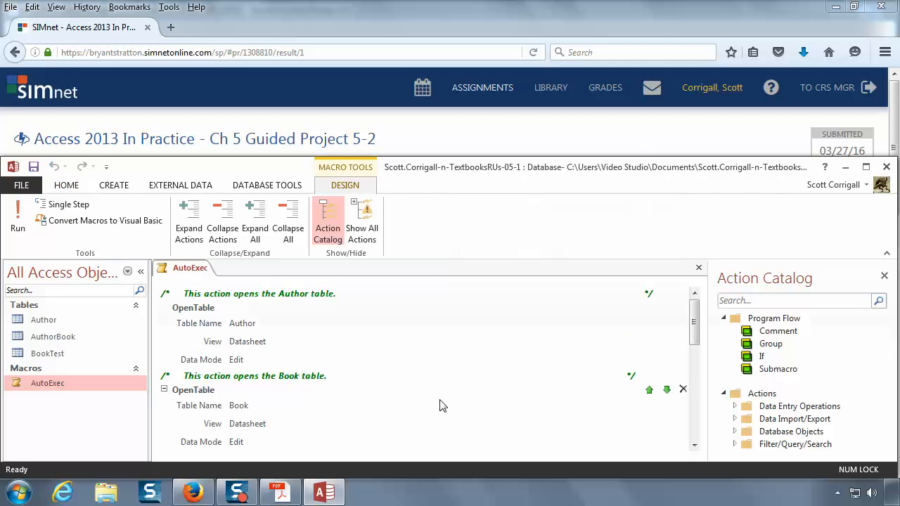
left_click(445, 405)
scroll(444, 404, "down", 8)
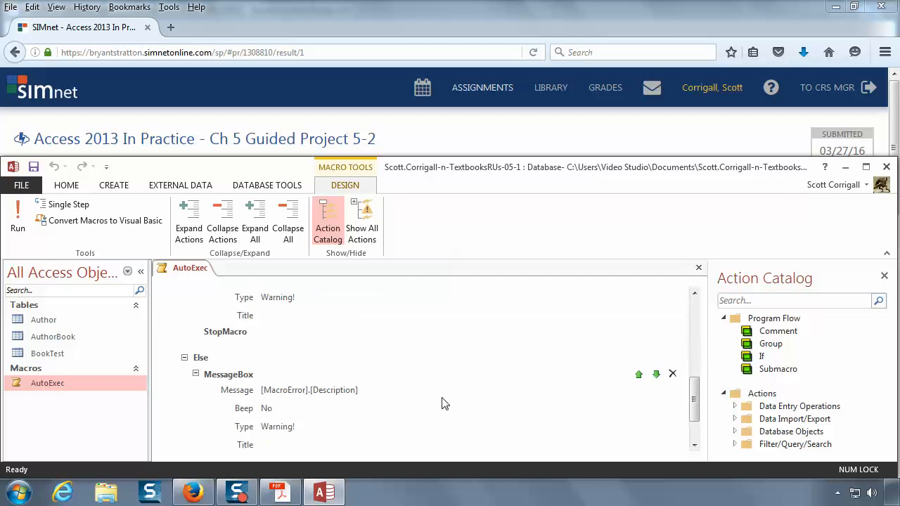
left_click(316, 296)
key("BackSpace")
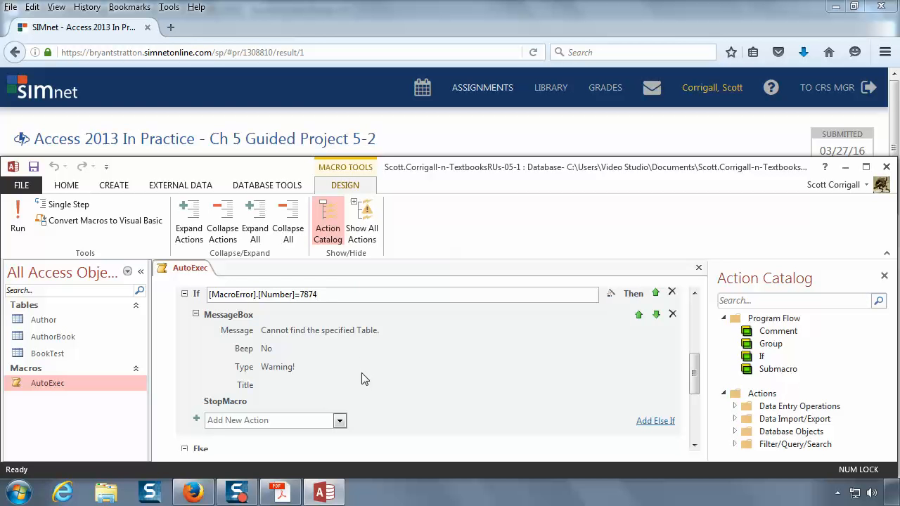
Step: Add an OnError action after the macro's OpenTable actions and set its Go to argument to Macro Name
scroll(364, 379, "up", 5)
scroll(364, 379, "down", 6)
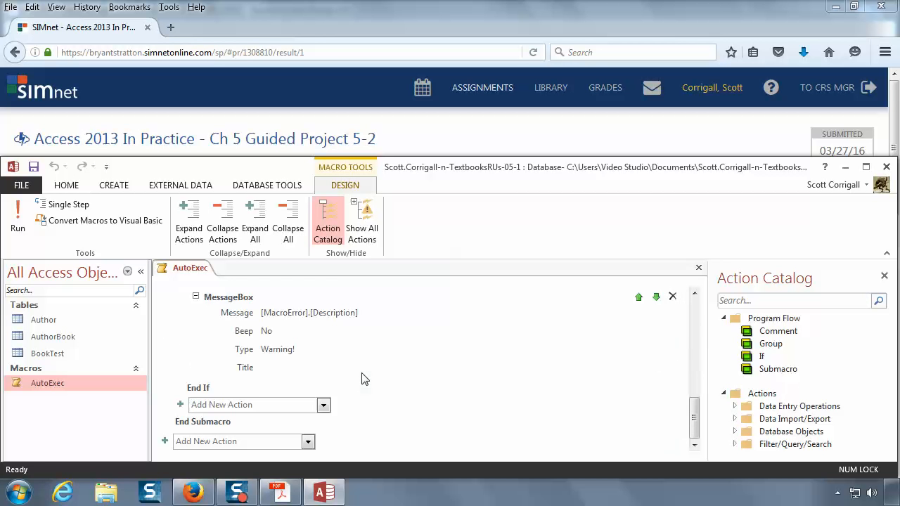
left_click(308, 443)
left_click(307, 442)
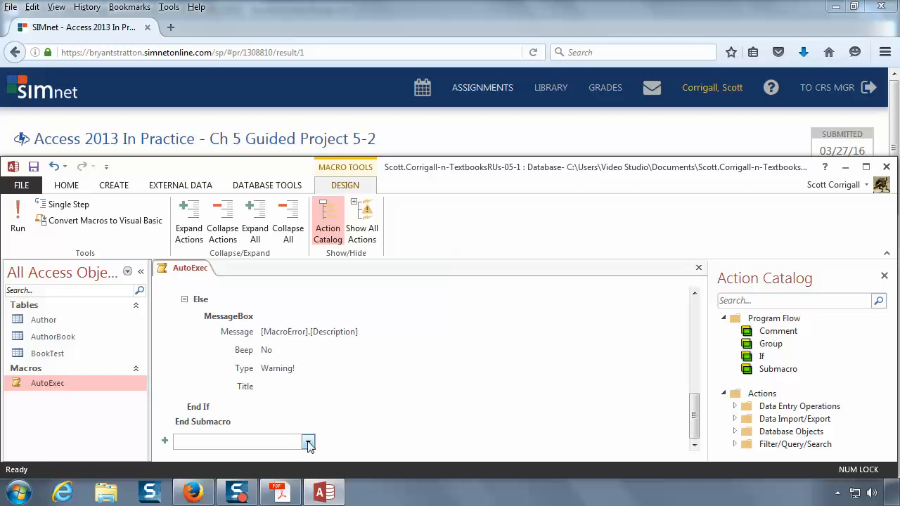
left_click(310, 382)
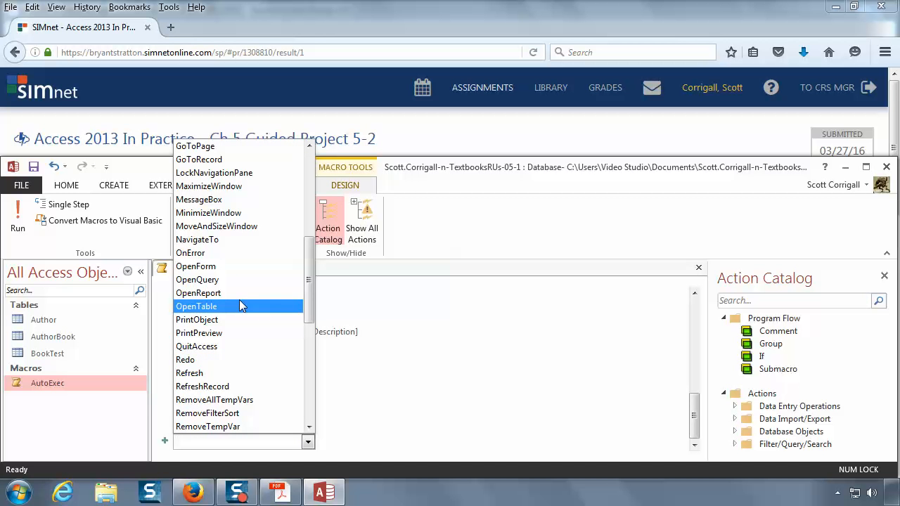
left_click(232, 253)
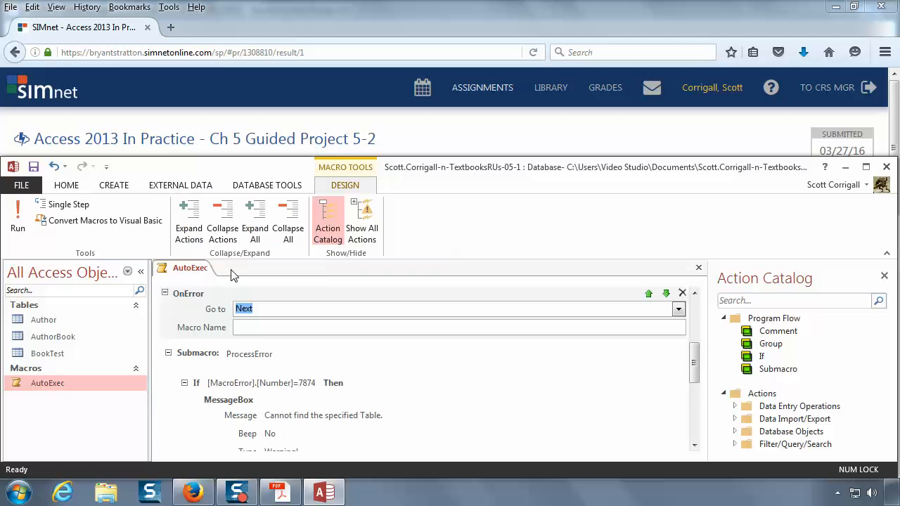
left_click(678, 309)
left_click(575, 340)
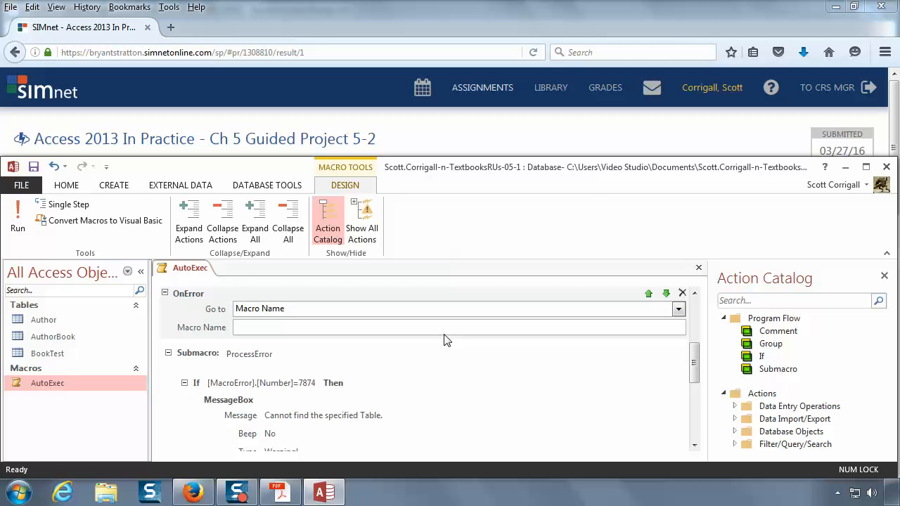
Step: Set the OnError action's Macro Name argument to ProcessError
left_click_drag(695, 376, 713, 316)
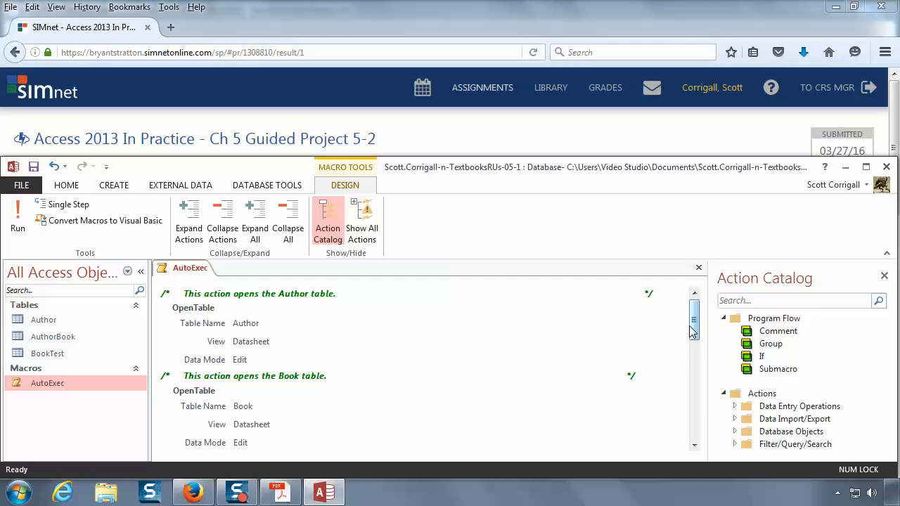
left_click_drag(695, 320, 708, 446)
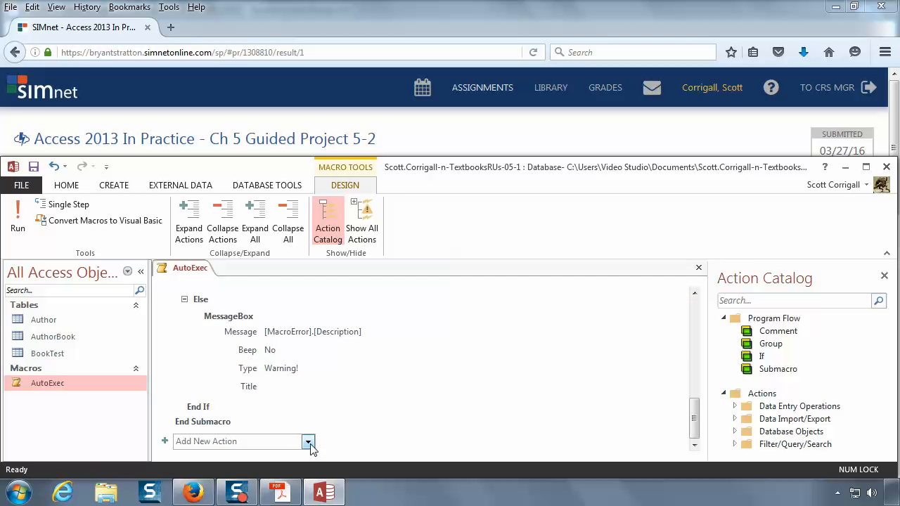
scroll(389, 396, "up", 6)
scroll(390, 396, "up", 2)
left_click(355, 352)
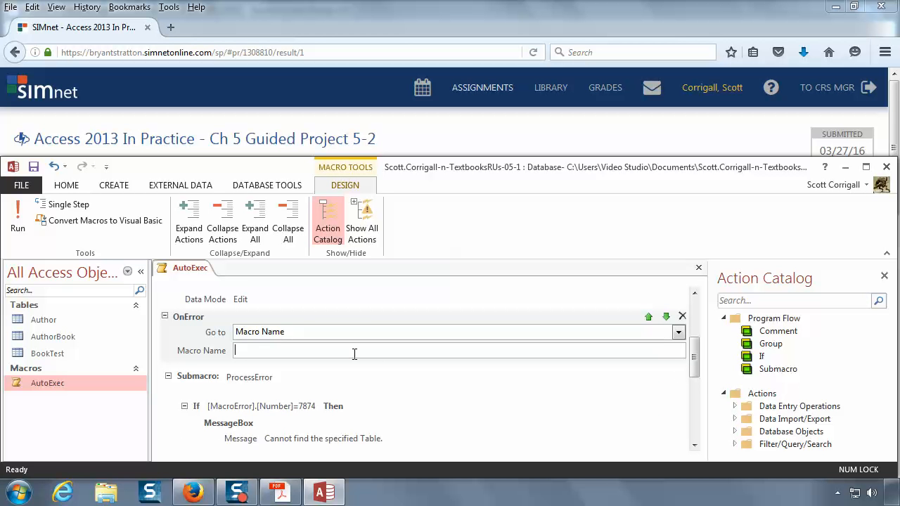
type("ProcessError")
Step: Move the OnError action to the very beginning of the AutoExec macro, above the comment for opening the Author table
scroll(649, 317, "up", 2)
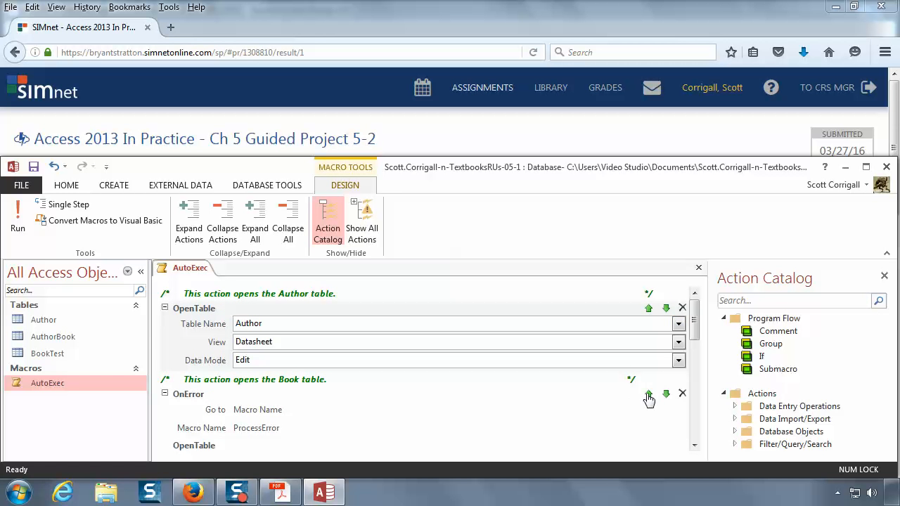
left_click(649, 394)
left_click(648, 378)
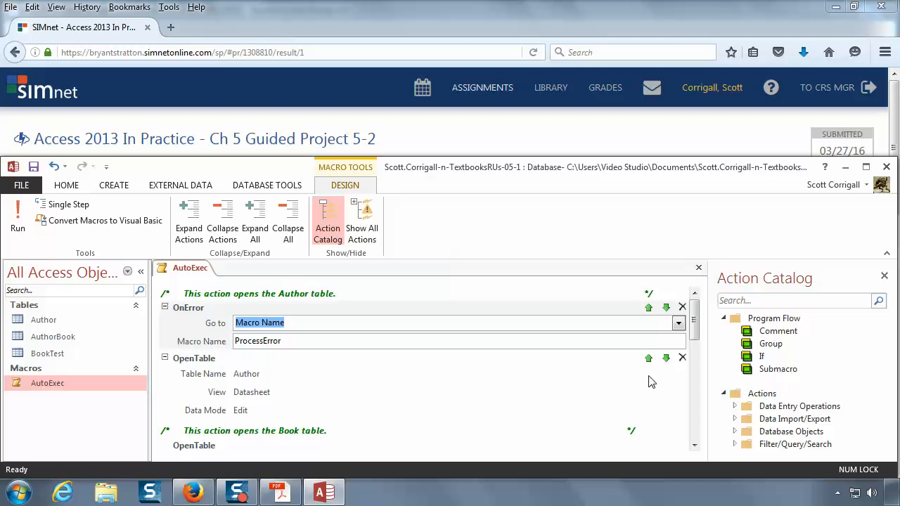
left_click(648, 307)
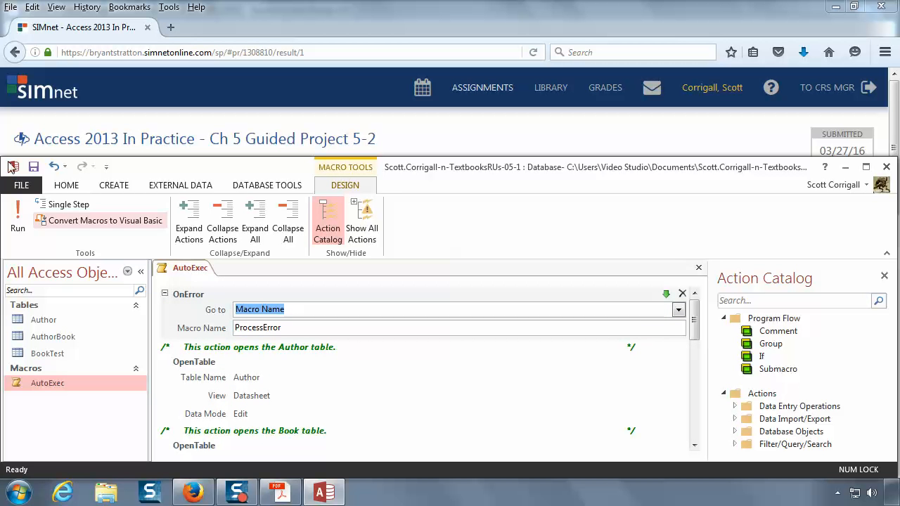
Step: Save the AutoExec macro and close its design
left_click(33, 167)
right_click(175, 268)
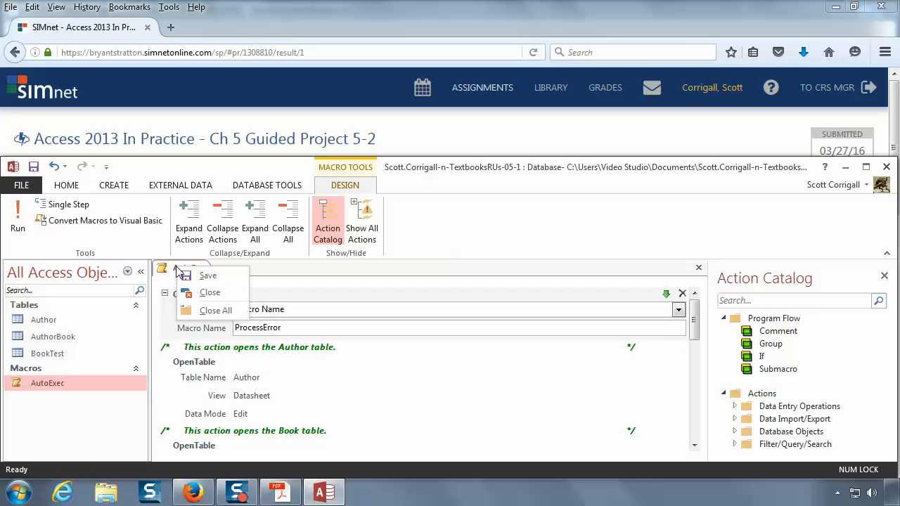
left_click(218, 295)
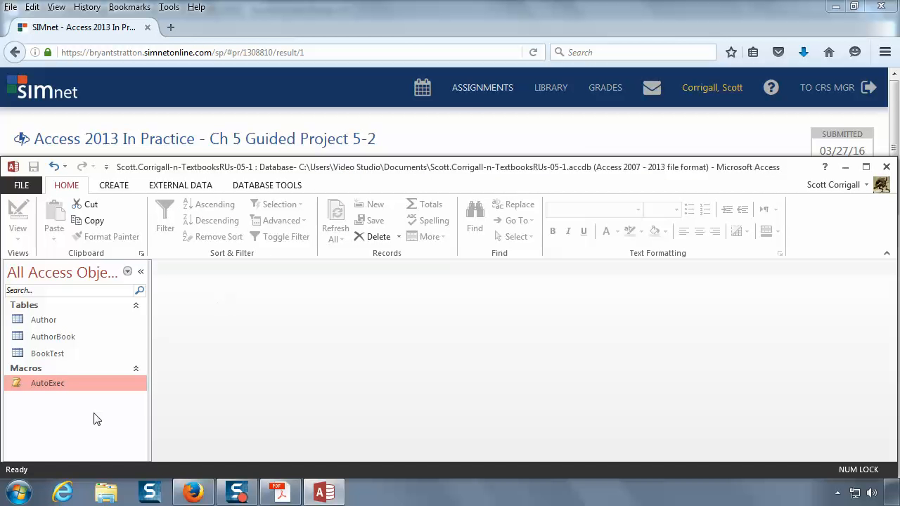
Step: Run the AutoExec macro to test its error handling, dismiss the message box, and switch to the SIMnet results page in Firefox
double_click(45, 386)
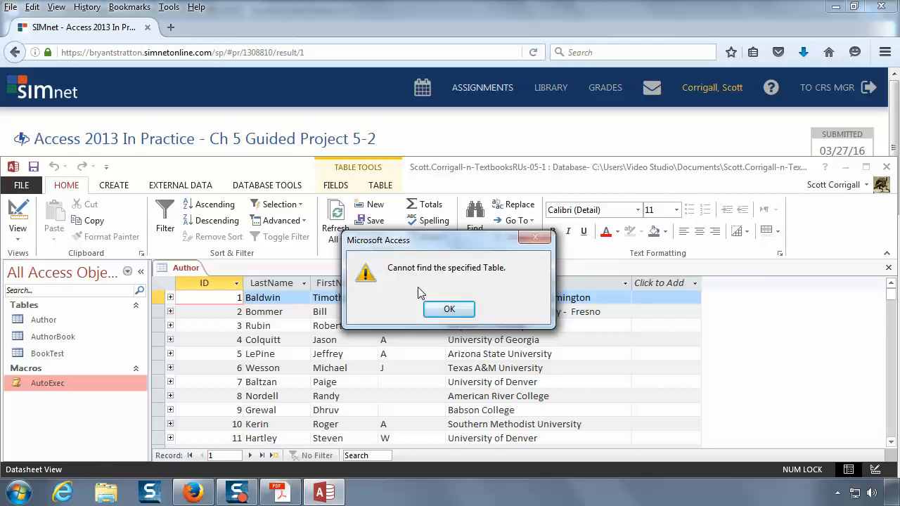
left_click(447, 309)
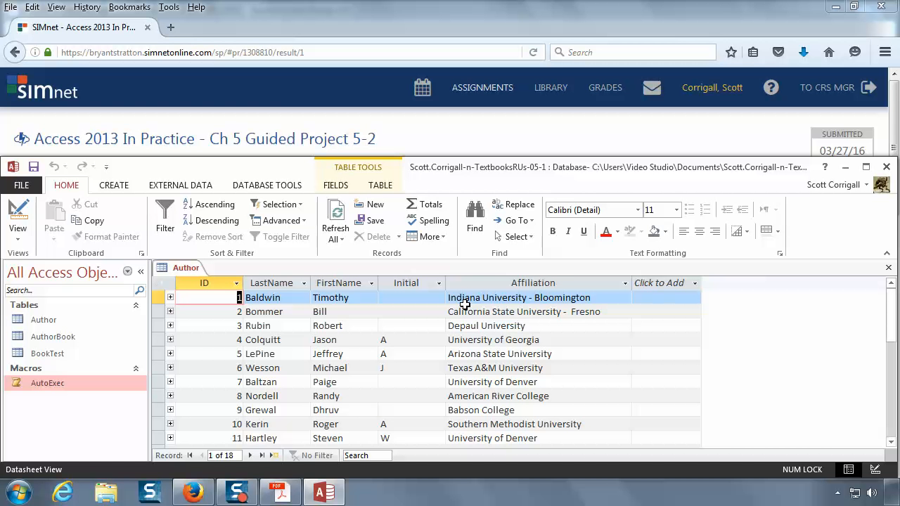
left_click(581, 6)
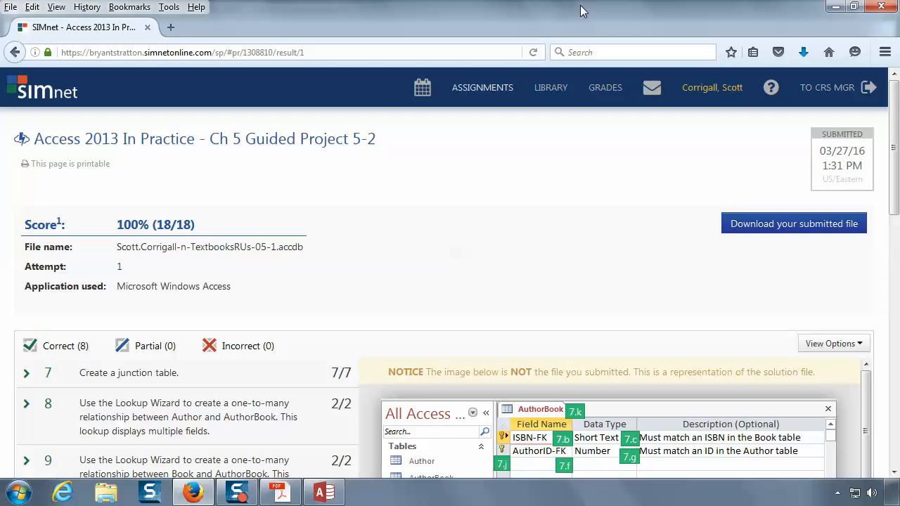